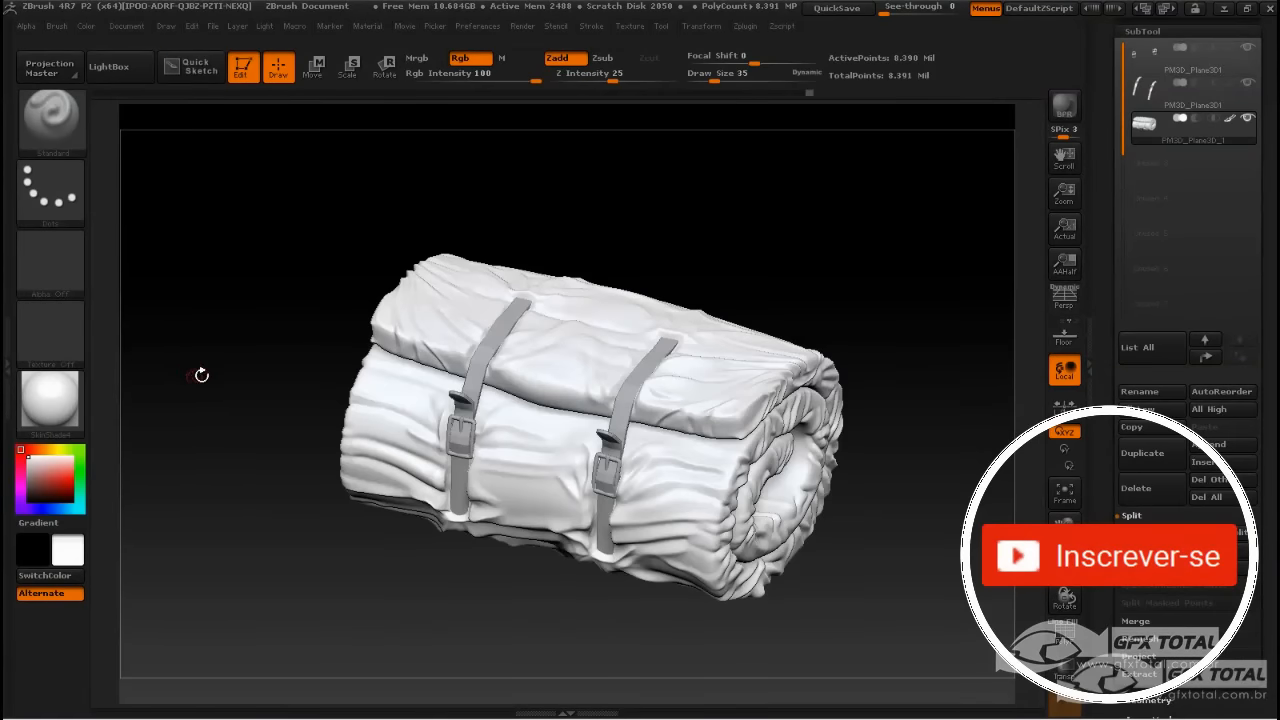
Try red and a muted pink as the active colour on the unpainted straps, finishing with red.
{"action": "left_click_drag", "start_coordinate": [201, 374], "coordinate": [445, 307]}
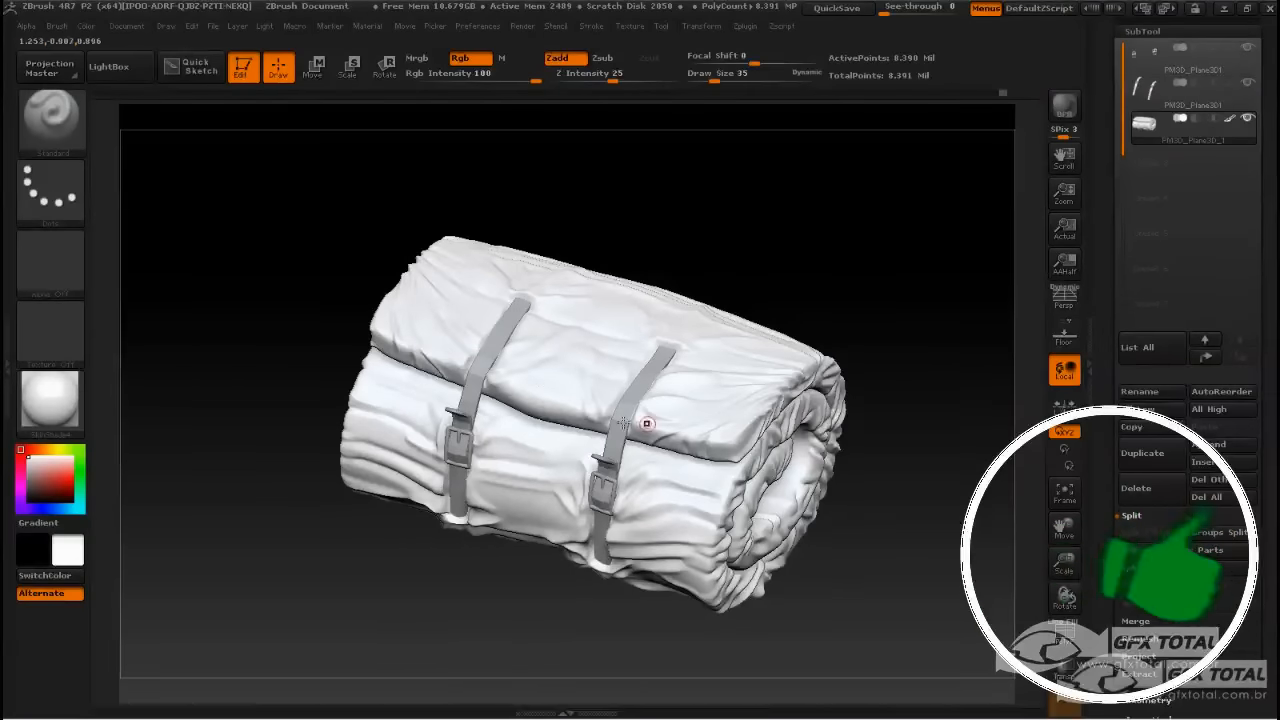
{"action": "left_click_drag", "start_coordinate": [934, 271], "coordinate": [860, 451]}
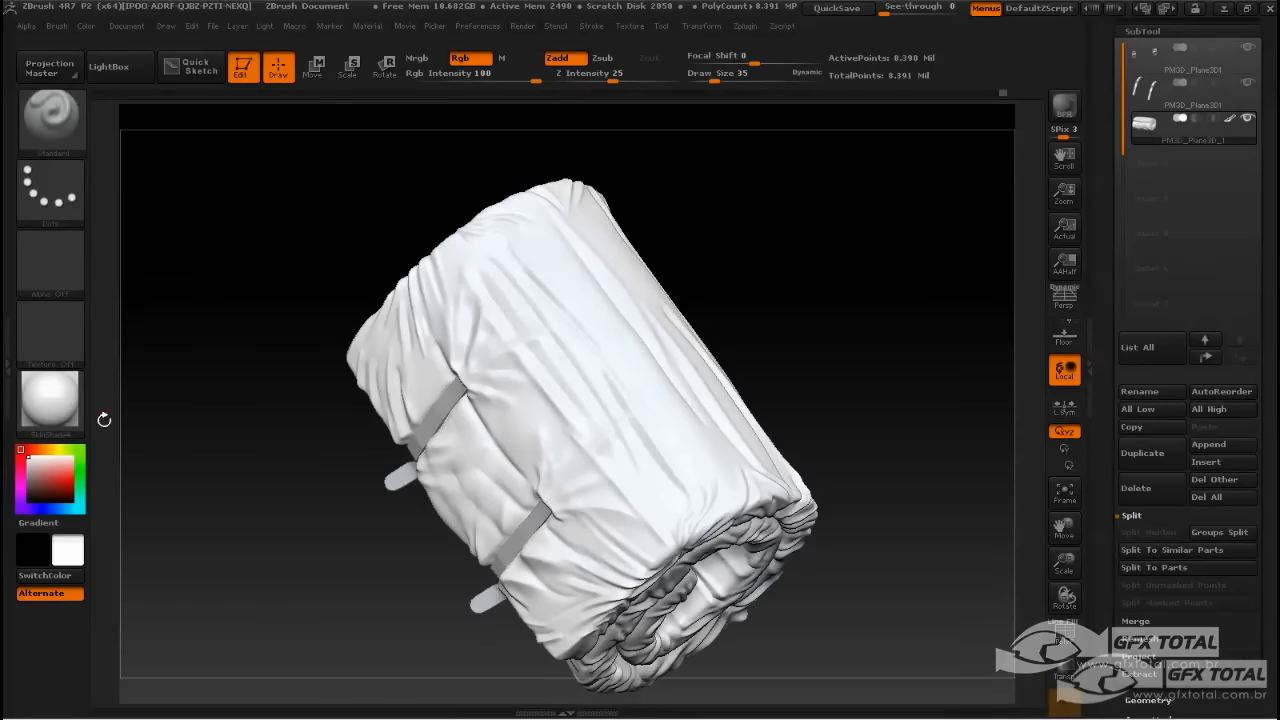
{"action": "left_click", "coordinate": [69, 481]}
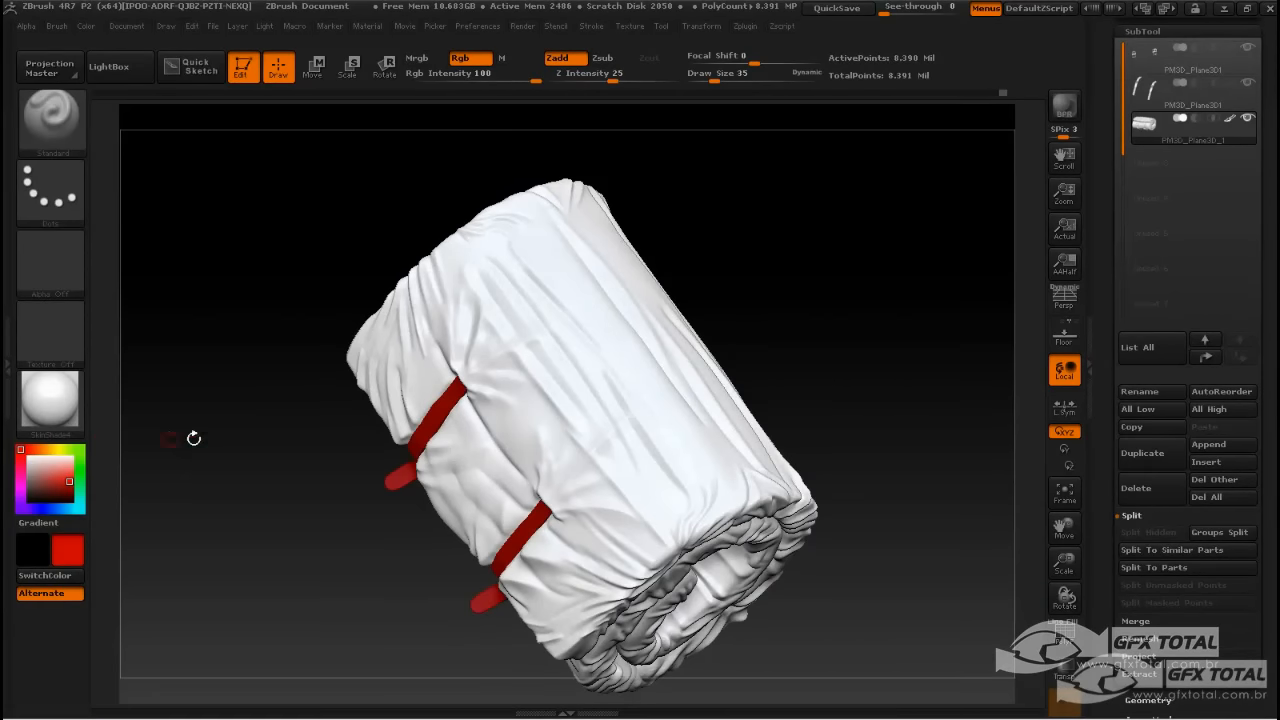
{"action": "left_click_drag", "start_coordinate": [194, 438], "coordinate": [514, 286]}
{"action": "left_click", "coordinate": [50, 470]}
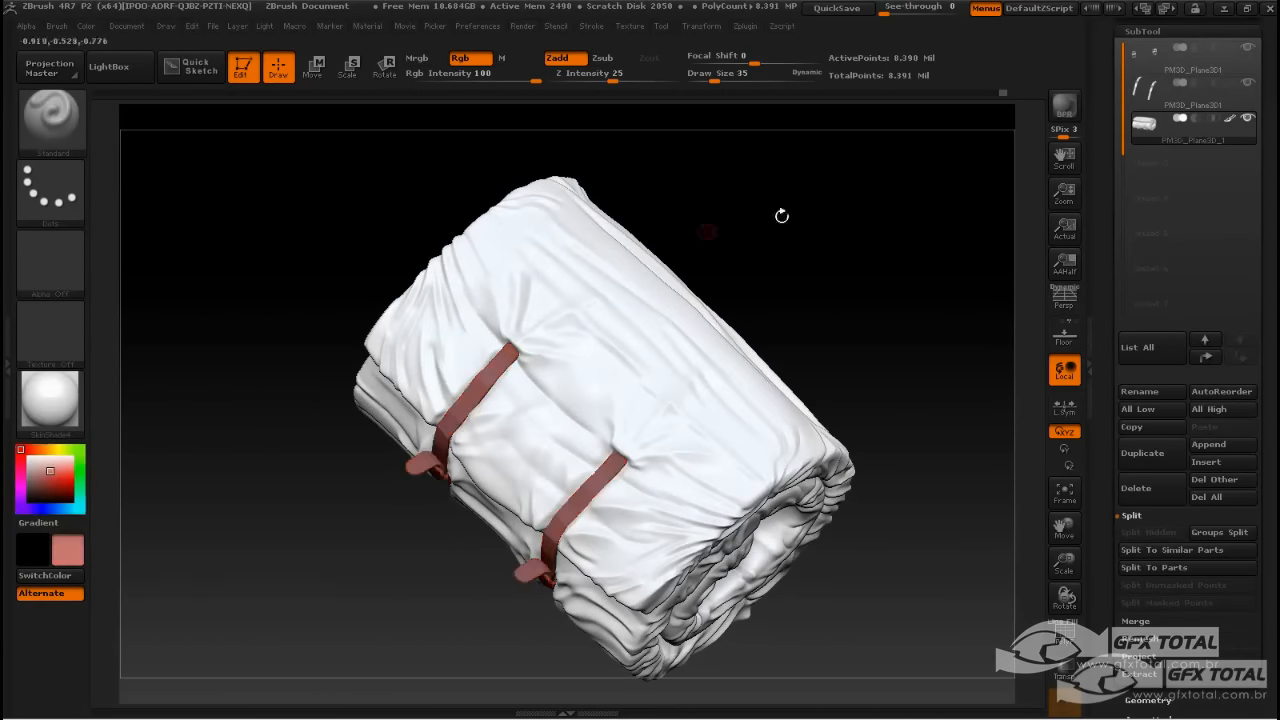
{"action": "left_click_drag", "start_coordinate": [955, 211], "coordinate": [990, 200]}
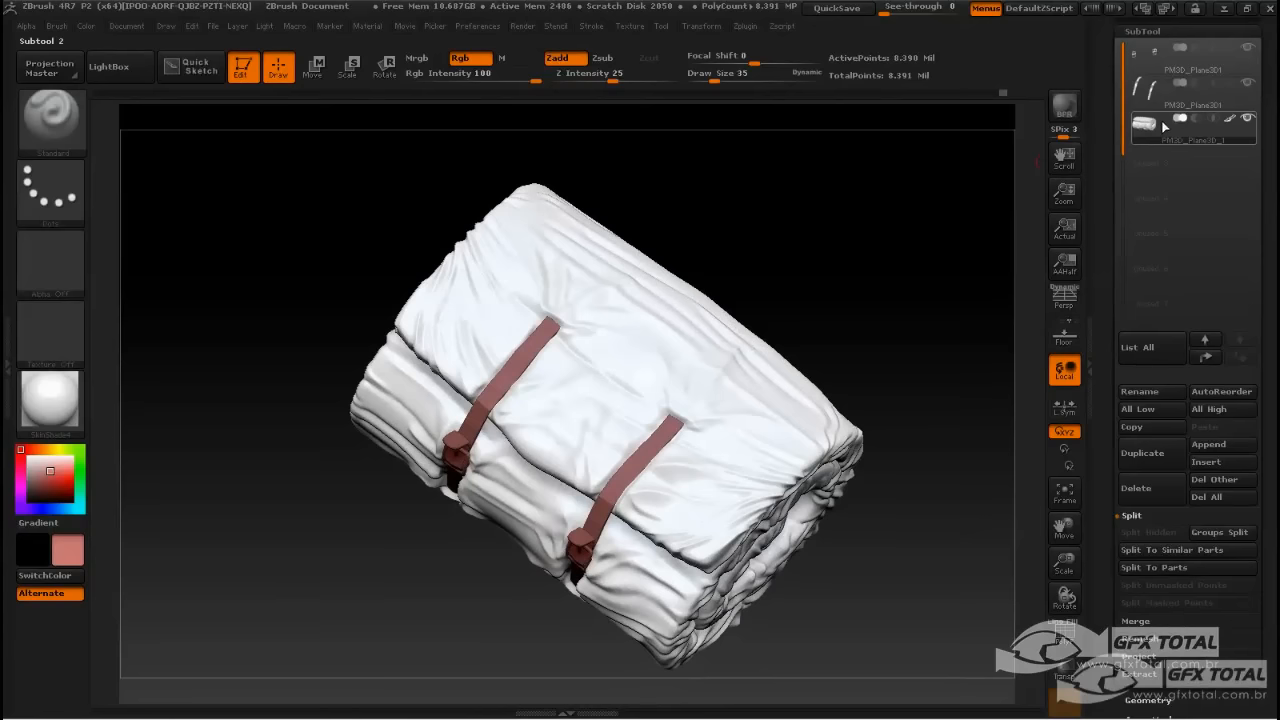
{"action": "left_click_drag", "start_coordinate": [914, 220], "coordinate": [250, 334]}
{"action": "left_click_drag", "start_coordinate": [47, 473], "coordinate": [65, 481]}
Hide the strap and buckle subtools so only the bedroll is shown.
{"action": "left_click", "coordinate": [1246, 84]}
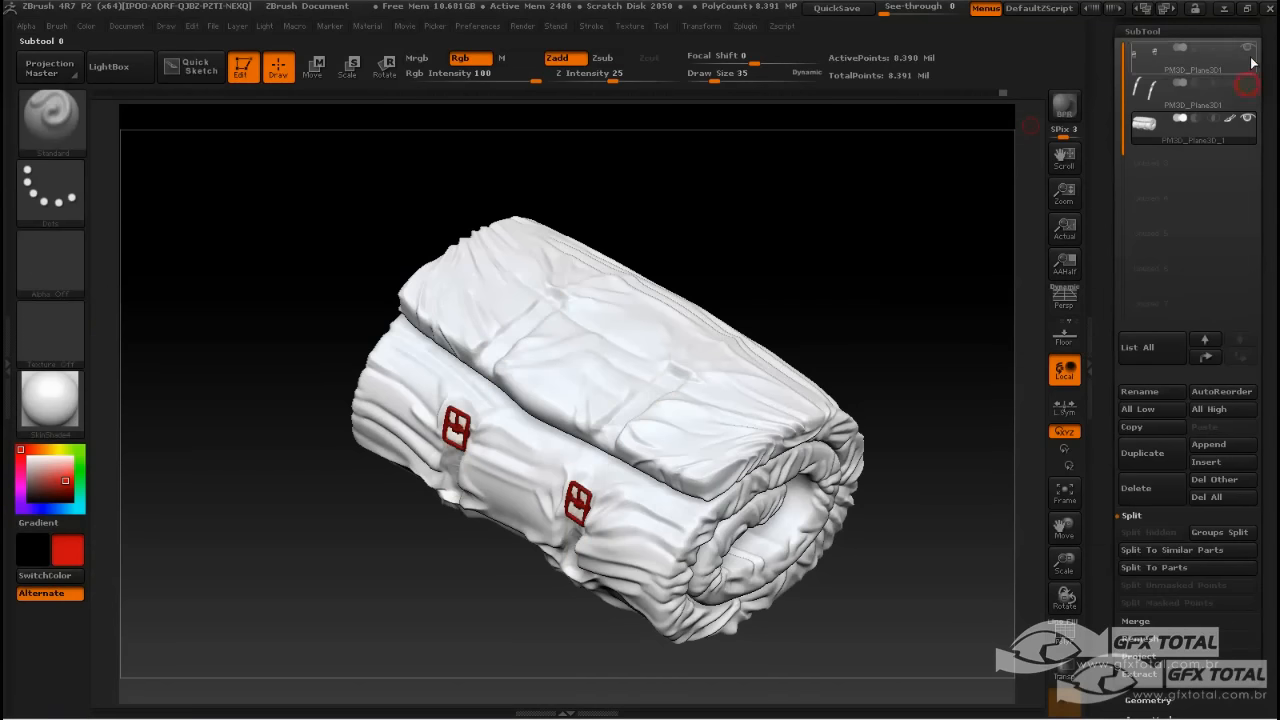
{"action": "left_click", "coordinate": [1247, 48]}
{"action": "mouse_move", "coordinate": [965, 168]}
{"action": "left_mouse_down"}
{"action": "mouse_move", "coordinate": [894, 209]}
{"action": "mouse_move", "coordinate": [5, 493]}
{"action": "mouse_move", "coordinate": [68, 481]}
{"action": "left_mouse_up"}
Set the draw size to 131 and paint looping red strokes across the bedroll's upper flap.
{"action": "left_click_drag", "start_coordinate": [711, 80], "coordinate": [736, 81]}
{"action": "mouse_move", "coordinate": [570, 373]}
{"action": "left_mouse_down"}
{"action": "mouse_move", "coordinate": [635, 335]}
{"action": "mouse_move", "coordinate": [715, 350]}
{"action": "mouse_move", "coordinate": [550, 320]}
{"action": "mouse_move", "coordinate": [588, 432]}
{"action": "mouse_move", "coordinate": [549, 369]}
{"action": "left_mouse_up"}
{"action": "left_click_drag", "start_coordinate": [757, 266], "coordinate": [771, 271]}
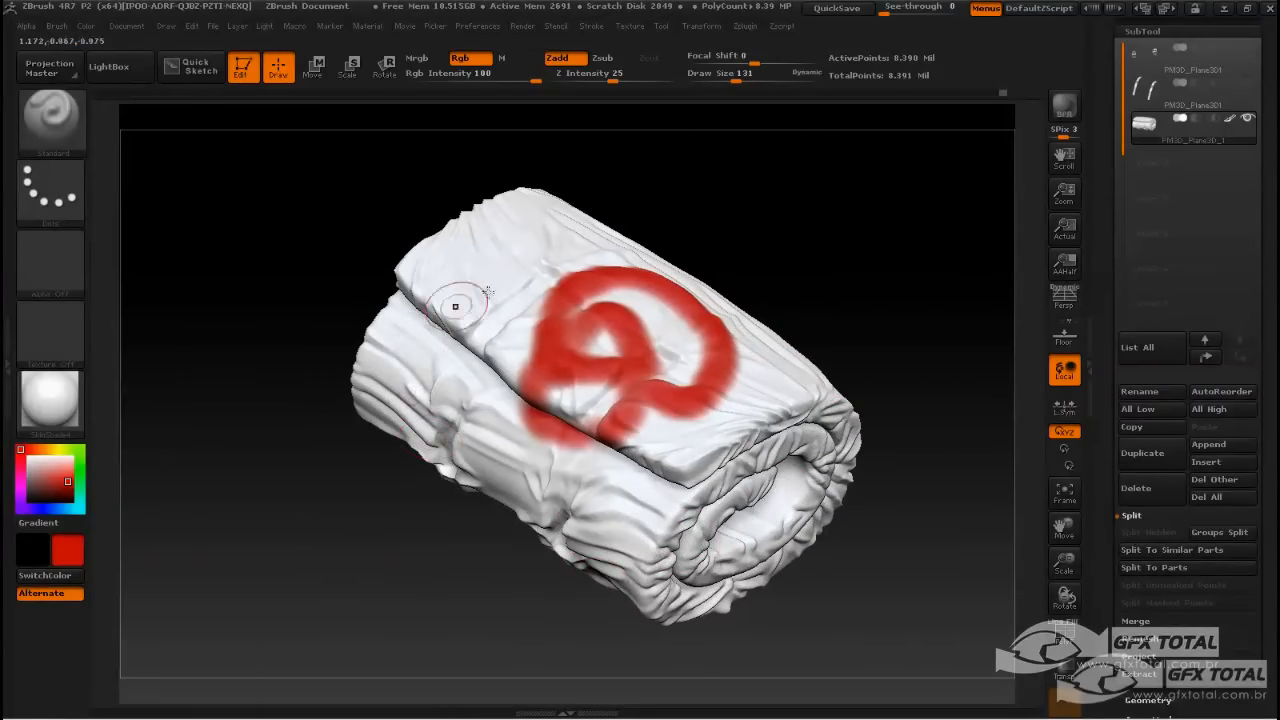
Fill the whole bedroll object with red, and refill it with white.
{"action": "left_click", "coordinate": [87, 27]}
{"action": "left_click", "coordinate": [127, 346]}
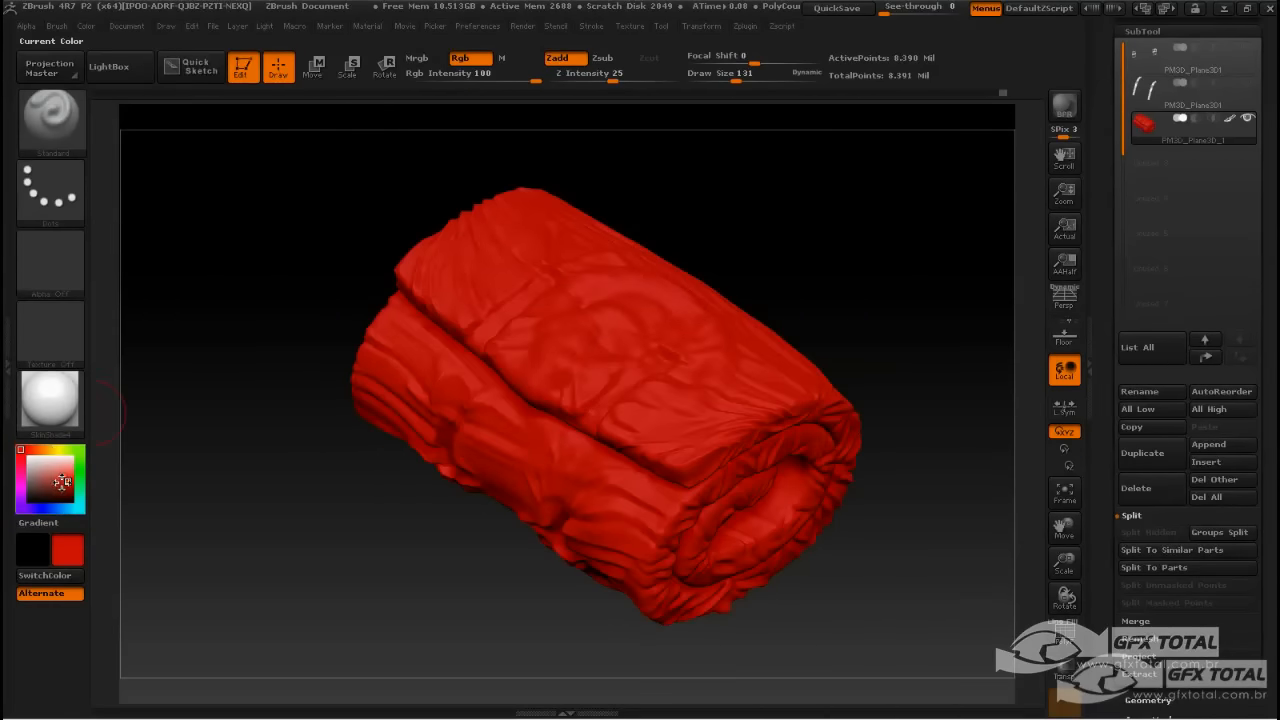
{"action": "left_click_drag", "start_coordinate": [62, 483], "coordinate": [28, 455]}
{"action": "left_click", "coordinate": [87, 27]}
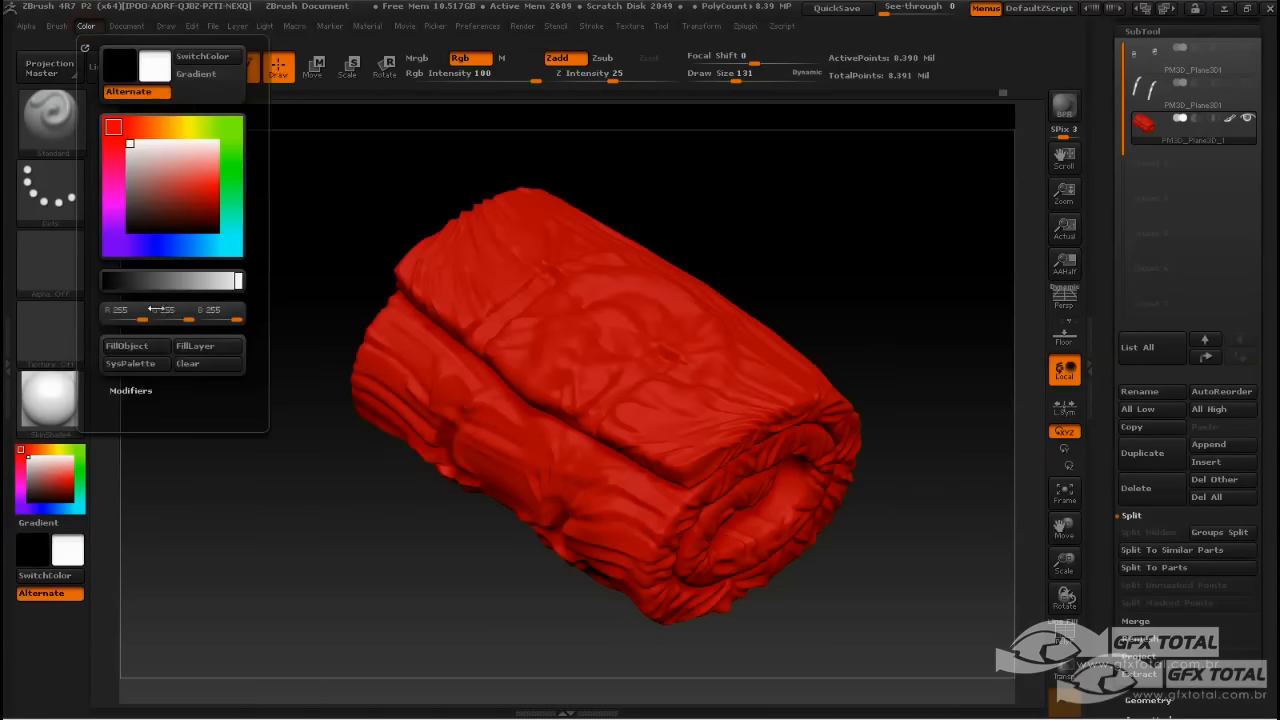
{"action": "left_click", "coordinate": [143, 347]}
{"action": "left_click_drag", "start_coordinate": [789, 251], "coordinate": [857, 200]}
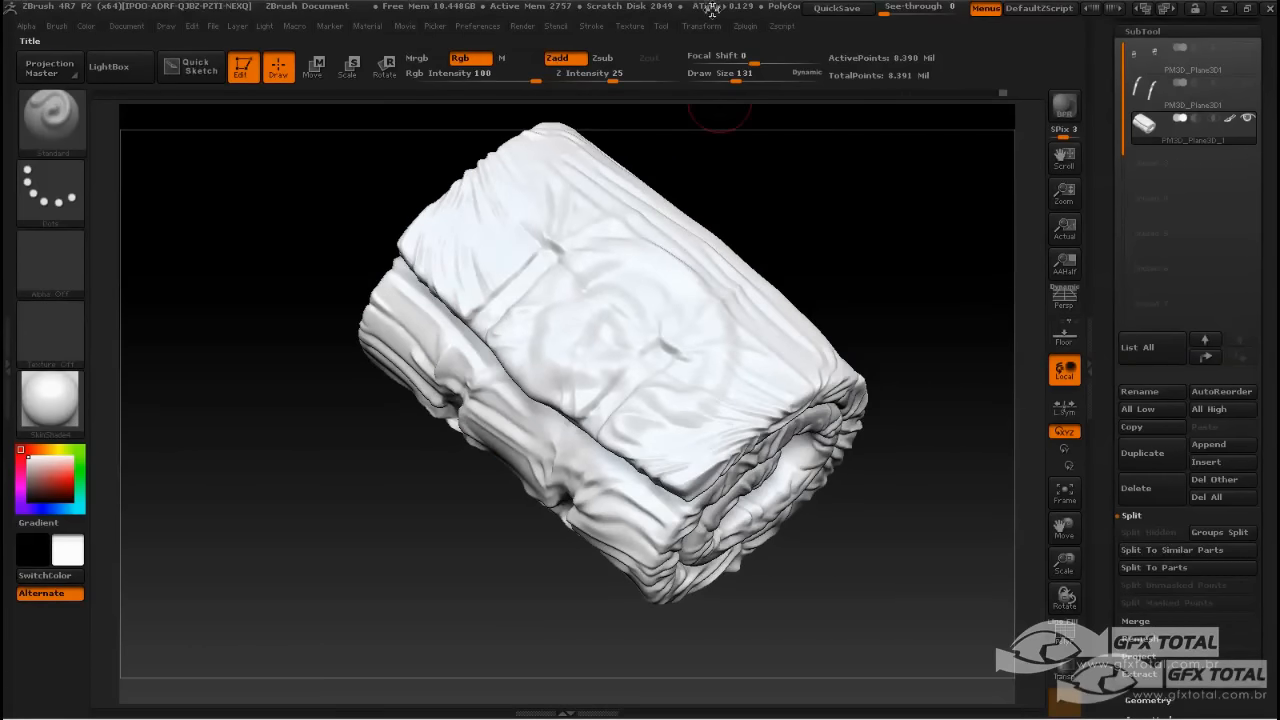
{"action": "left_click", "coordinate": [632, 27]}
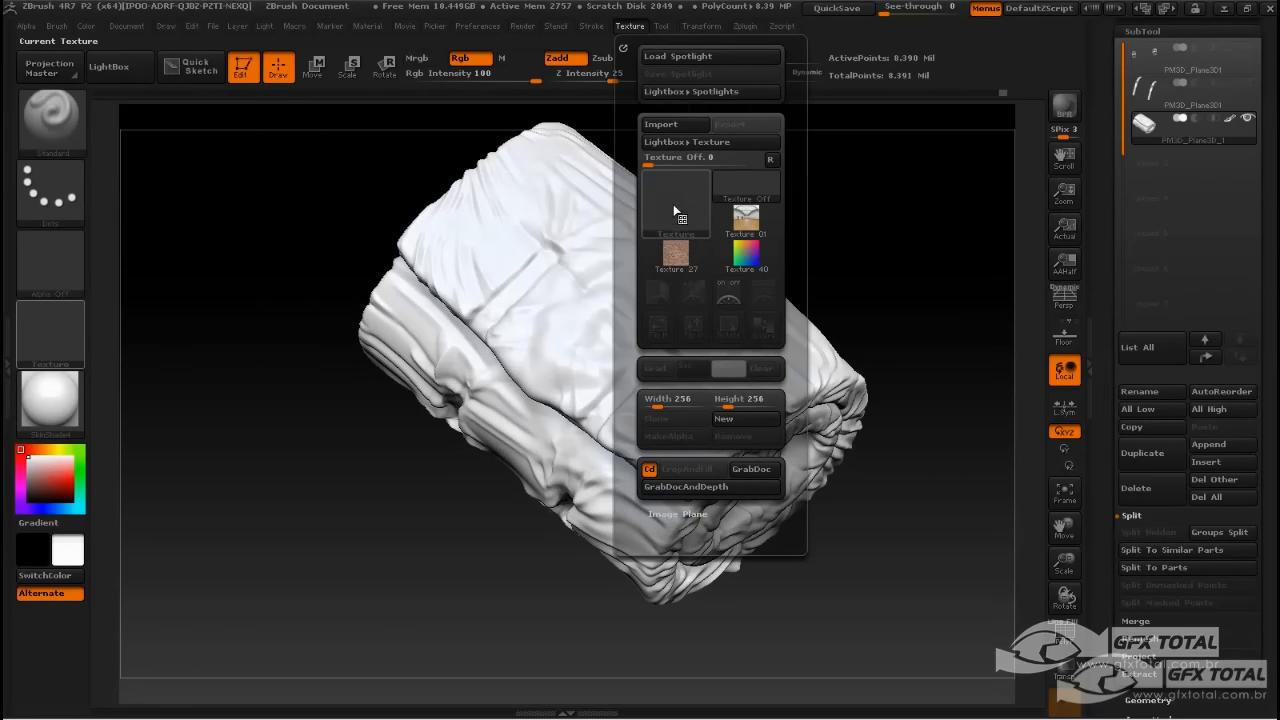
{"action": "left_click", "coordinate": [675, 213]}
{"action": "left_click", "coordinate": [540, 230]}
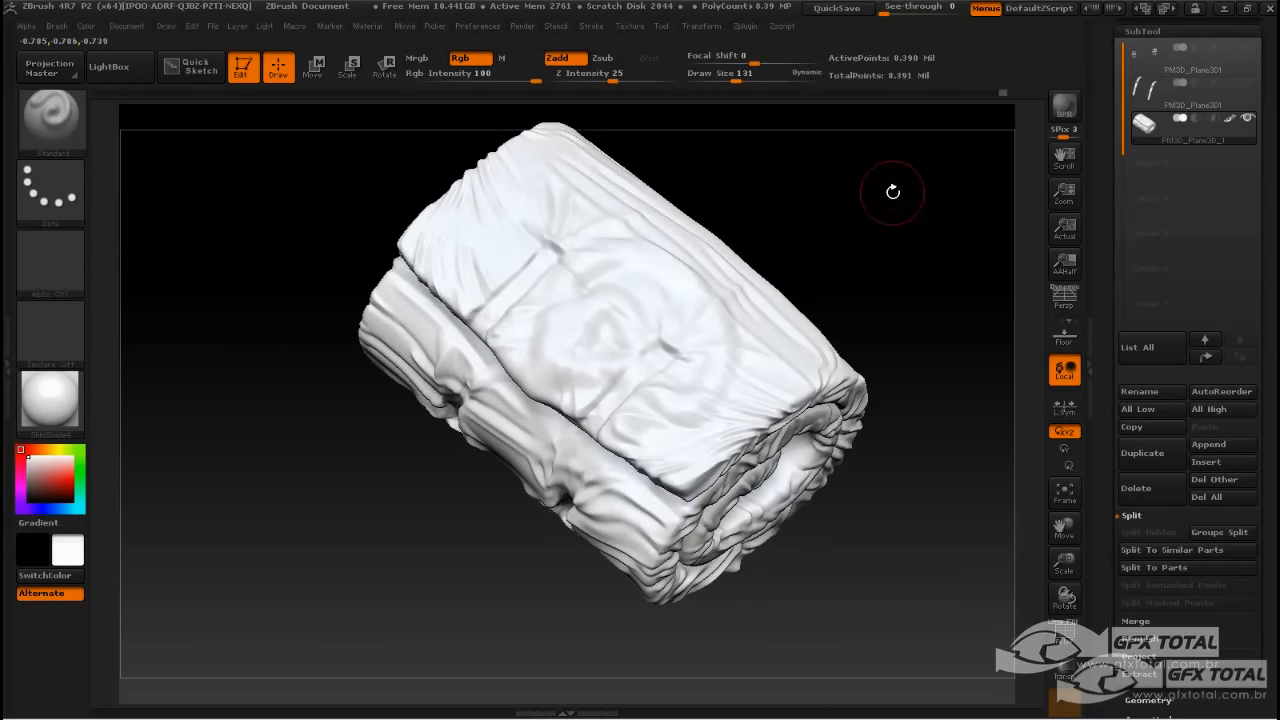
Examine the bedroll's folds and rolled end from several angles.
{"action": "mouse_move", "coordinate": [893, 191]}
{"action": "left_mouse_down"}
{"action": "mouse_move", "coordinate": [909, 206]}
{"action": "mouse_move", "coordinate": [640, 310]}
{"action": "left_mouse_up"}
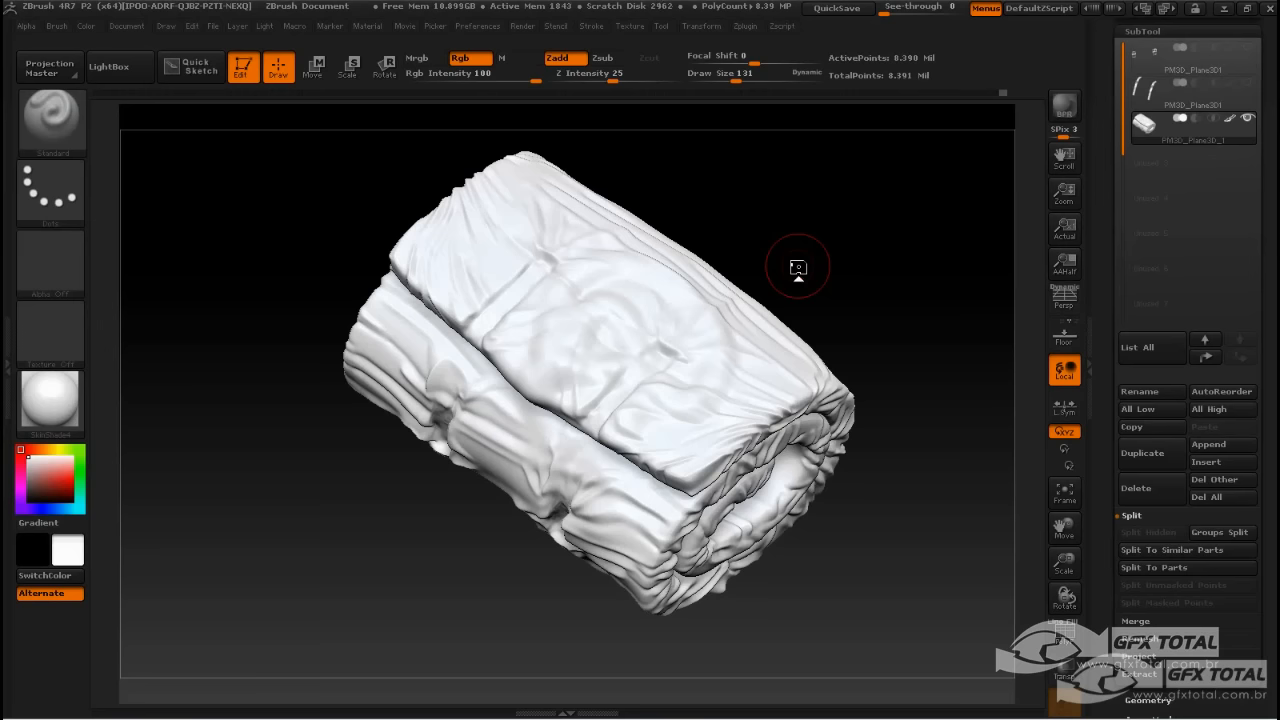
{"action": "left_click_drag", "start_coordinate": [797, 267], "coordinate": [523, 294]}
{"action": "left_click_drag", "start_coordinate": [940, 302], "coordinate": [663, 200]}
{"action": "left_click_drag", "start_coordinate": [908, 327], "coordinate": [766, 329]}
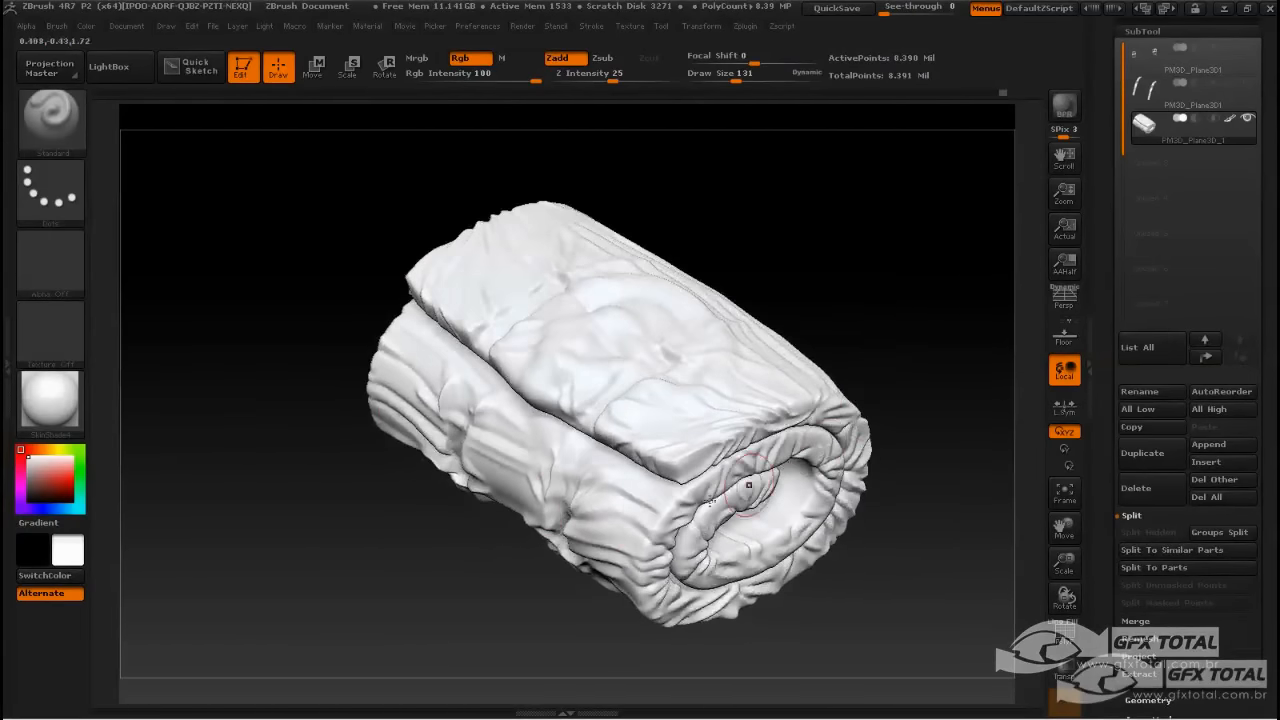
{"action": "left_click_drag", "start_coordinate": [880, 301], "coordinate": [760, 290]}
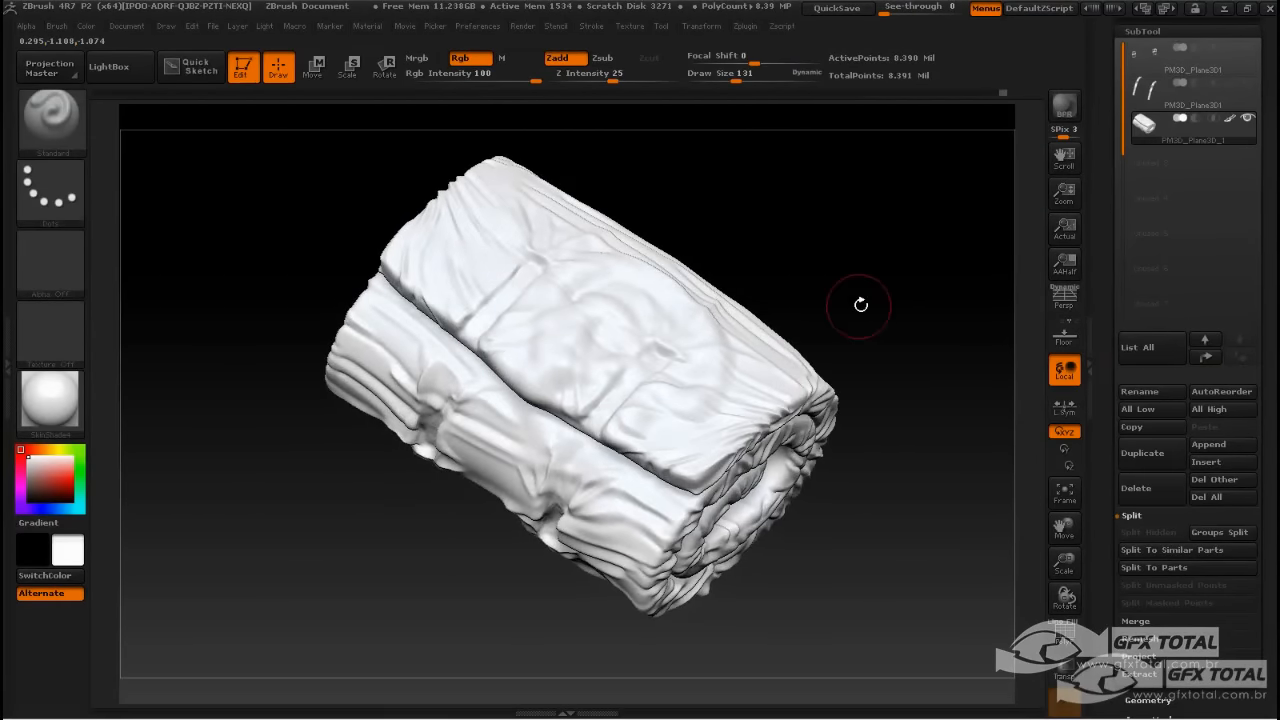
{"action": "left_click_drag", "start_coordinate": [863, 300], "coordinate": [858, 268]}
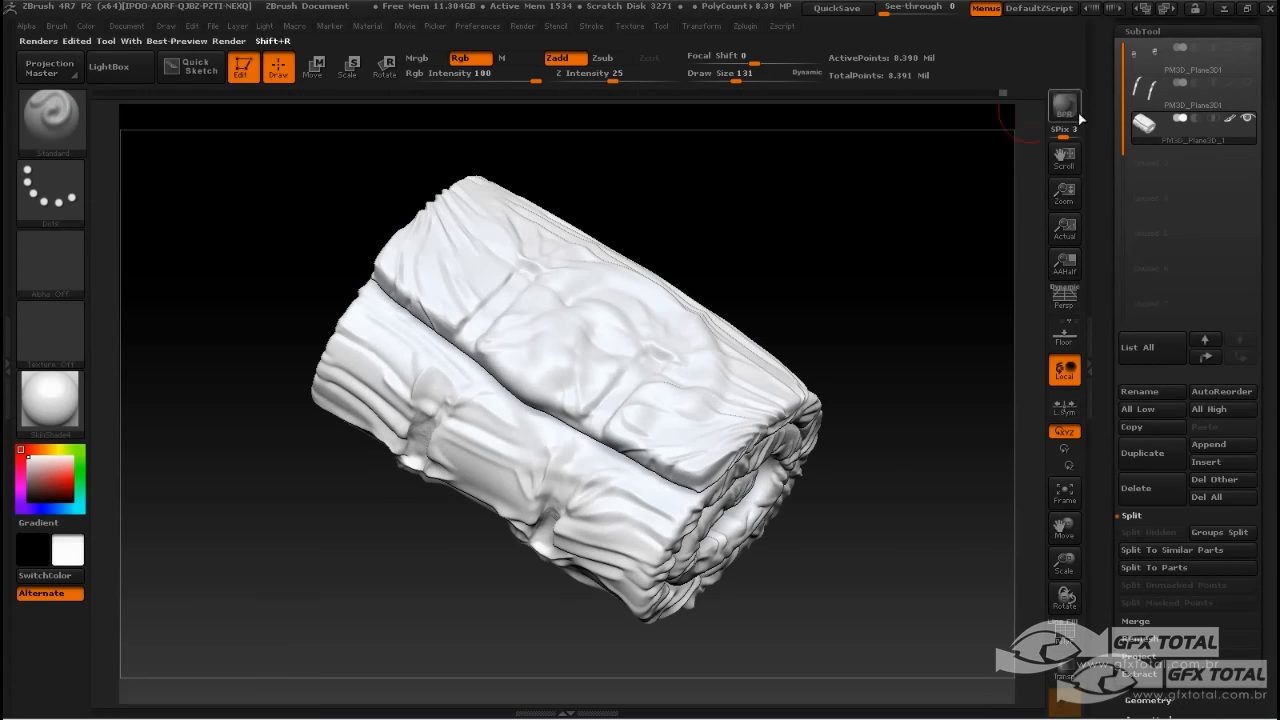
{"action": "scroll", "coordinate": [1114, 128], "scroll_direction": "down", "scroll_amount": 1}
{"action": "left_click_drag", "start_coordinate": [887, 273], "coordinate": [846, 230]}
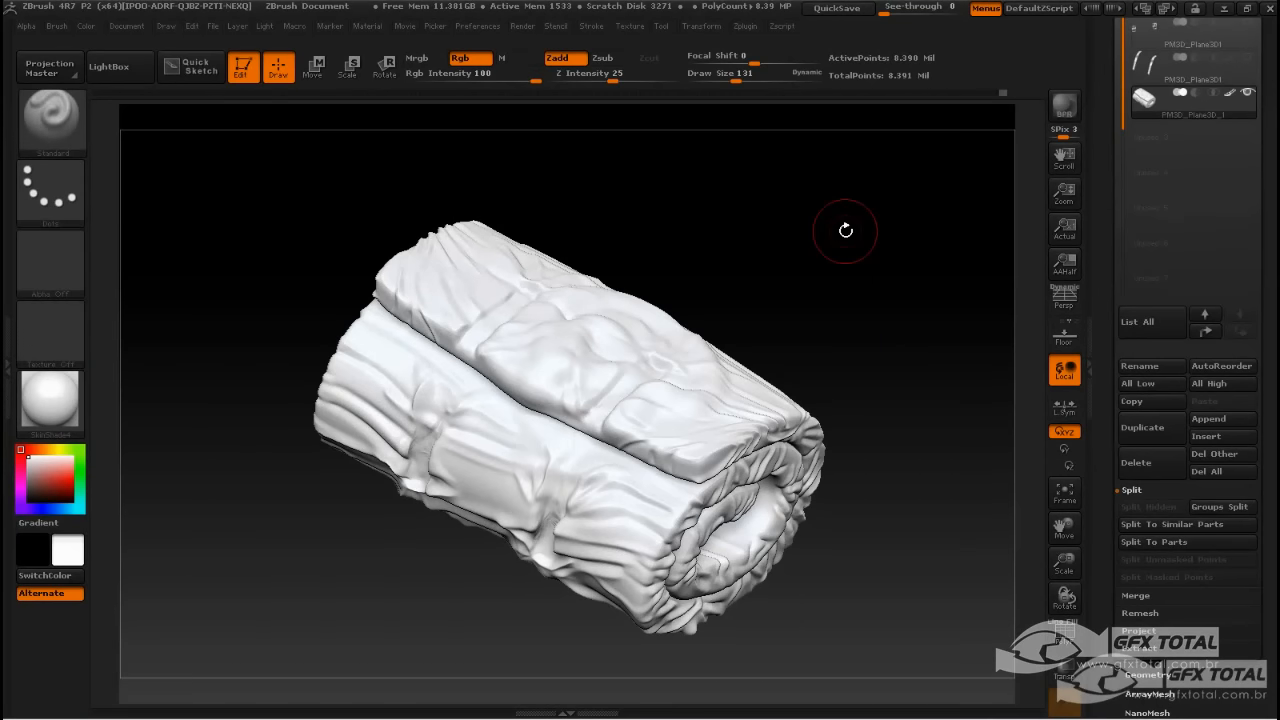
Show the polygon wireframe and step the bedroll down to its lowest subdivision level to inspect the base mesh.
{"action": "key", "text": "shift+f"}
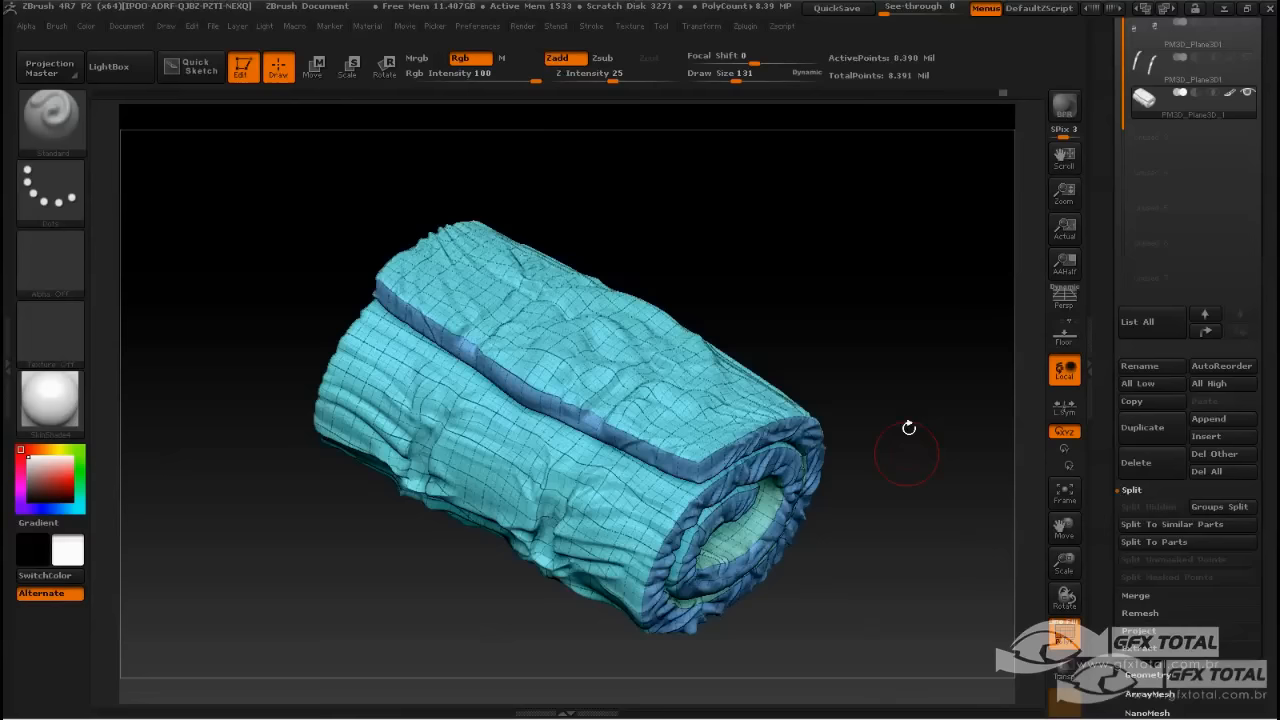
{"action": "key", "text": "shift+d"}
{"action": "key", "text": "shift+d"}
{"action": "key", "text": "shift+d"}
{"action": "key", "text": "shift+d"}
{"action": "key", "text": "shift+d"}
{"action": "key", "text": "shift+d"}
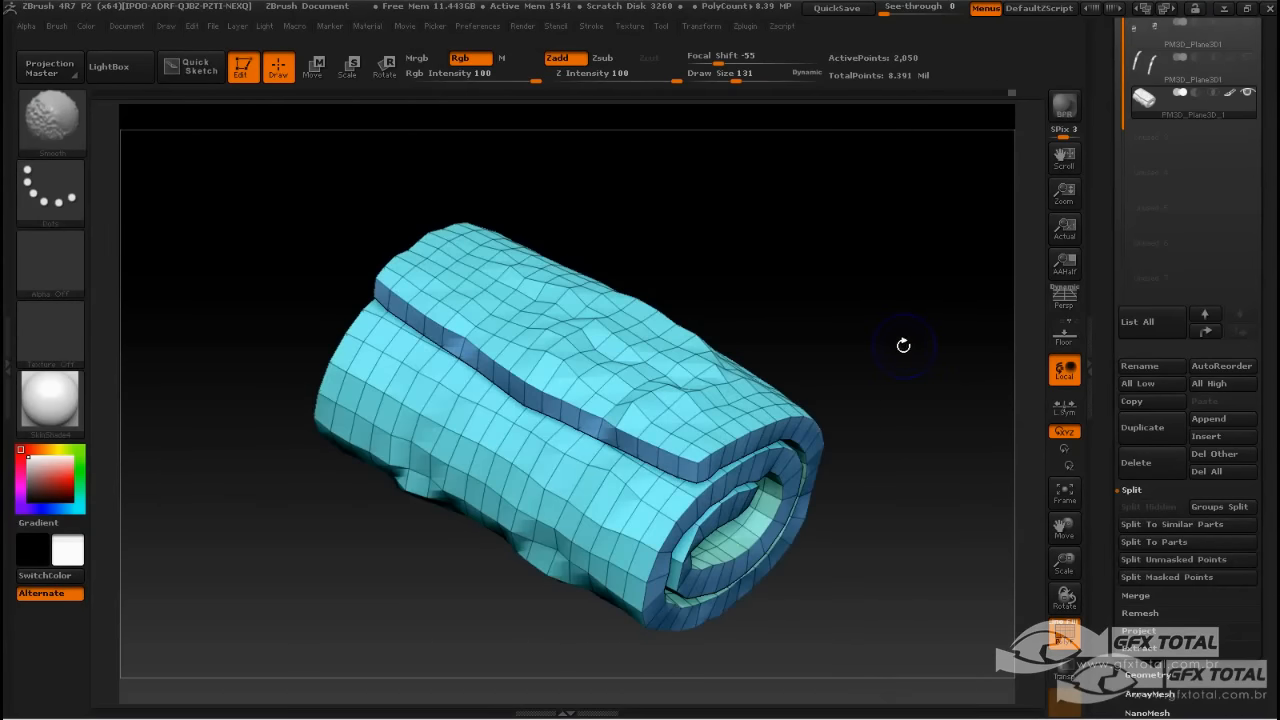
{"action": "left_click_drag", "start_coordinate": [927, 354], "coordinate": [910, 400]}
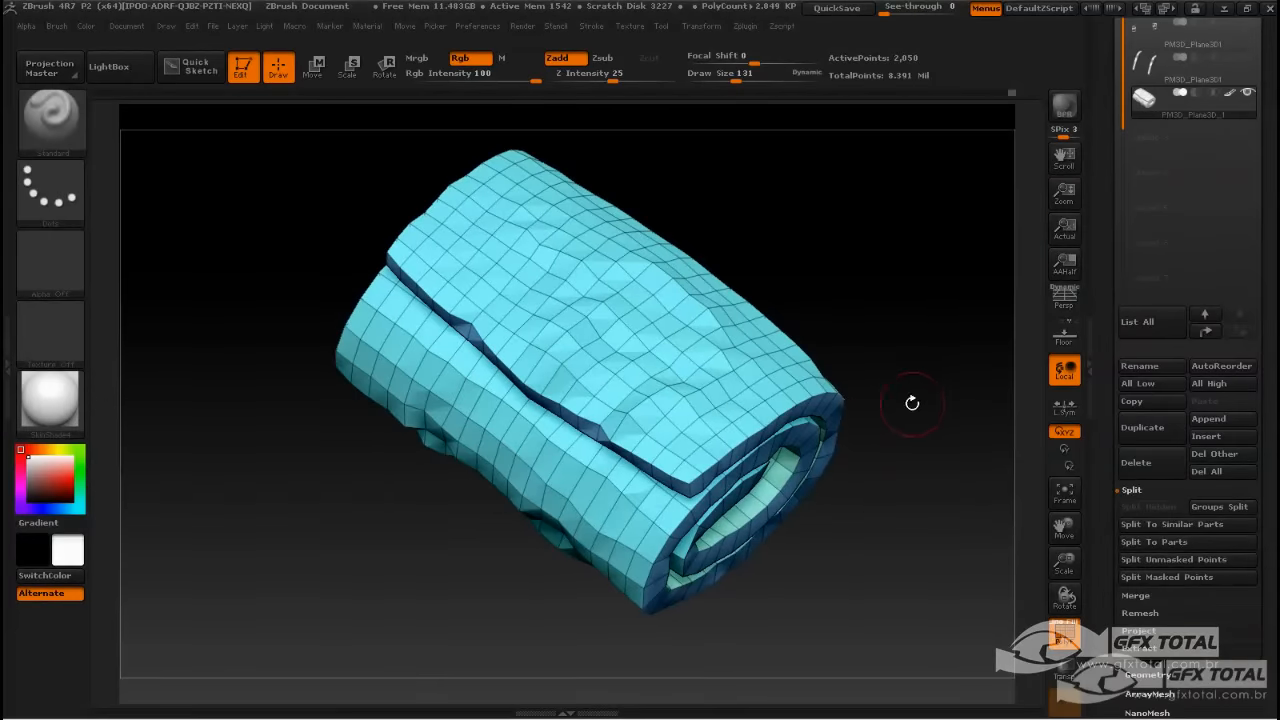
{"action": "left_click_drag", "start_coordinate": [908, 289], "coordinate": [921, 336]}
Compare the bedroll's wireframe one subdivision level up with its lowest level, from several angles.
{"action": "key", "text": "d"}
{"action": "left_click_drag", "start_coordinate": [888, 385], "coordinate": [872, 400]}
{"action": "left_click_drag", "start_coordinate": [900, 294], "coordinate": [862, 386]}
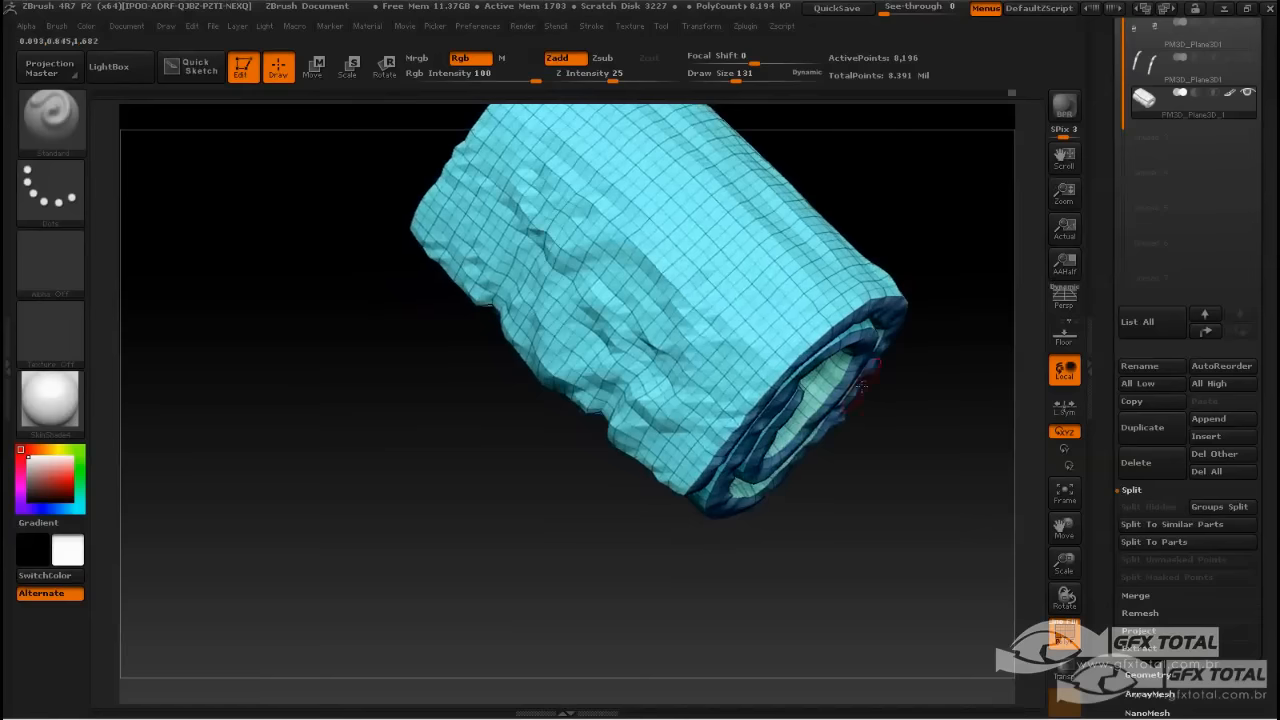
{"action": "left_click_drag", "start_coordinate": [851, 544], "coordinate": [895, 492]}
{"action": "left_click_drag", "start_coordinate": [923, 277], "coordinate": [953, 314]}
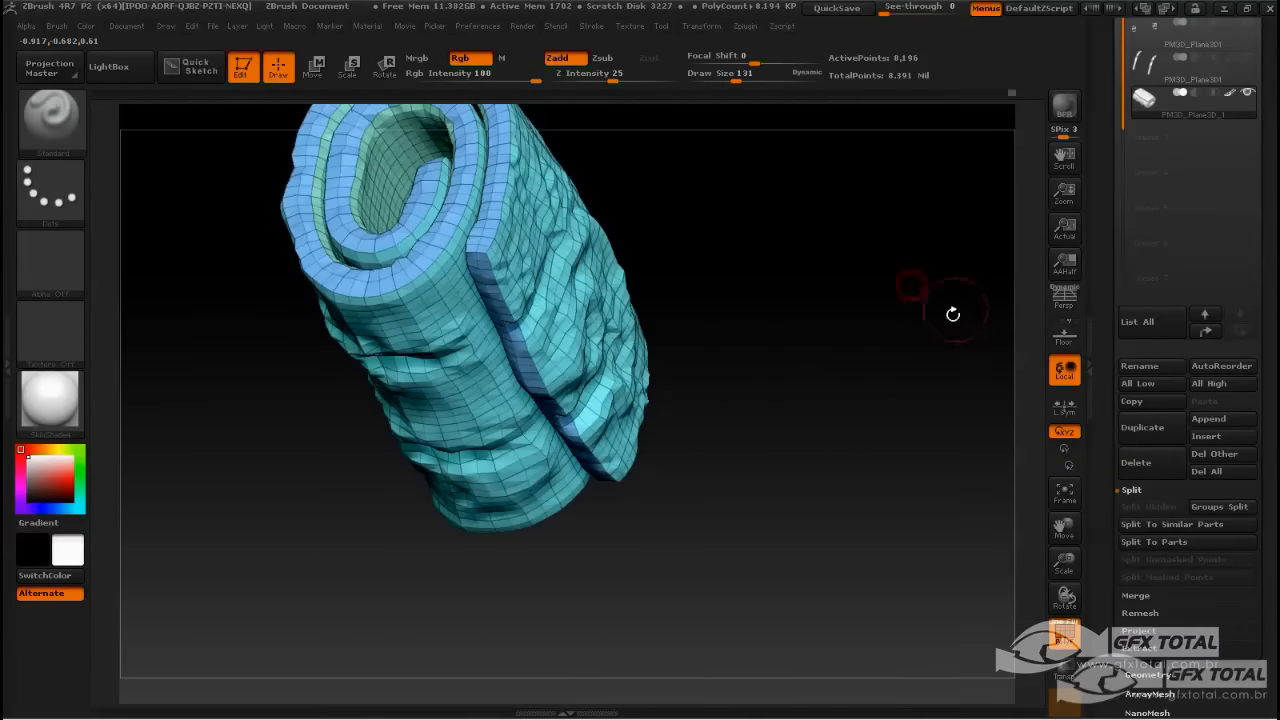
{"action": "left_click_drag", "start_coordinate": [712, 330], "coordinate": [871, 300]}
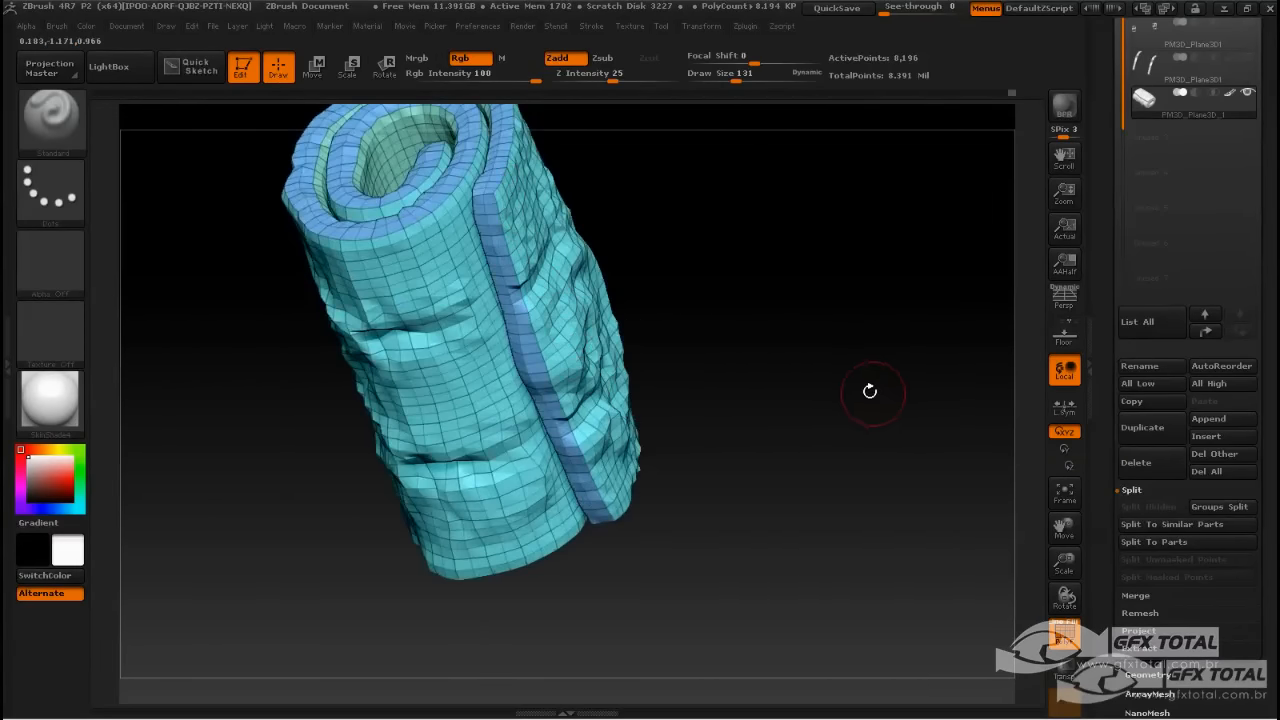
{"action": "key", "text": "shift"}
{"action": "key", "text": "shift+d"}
{"action": "left_click_drag", "start_coordinate": [852, 376], "coordinate": [823, 346]}
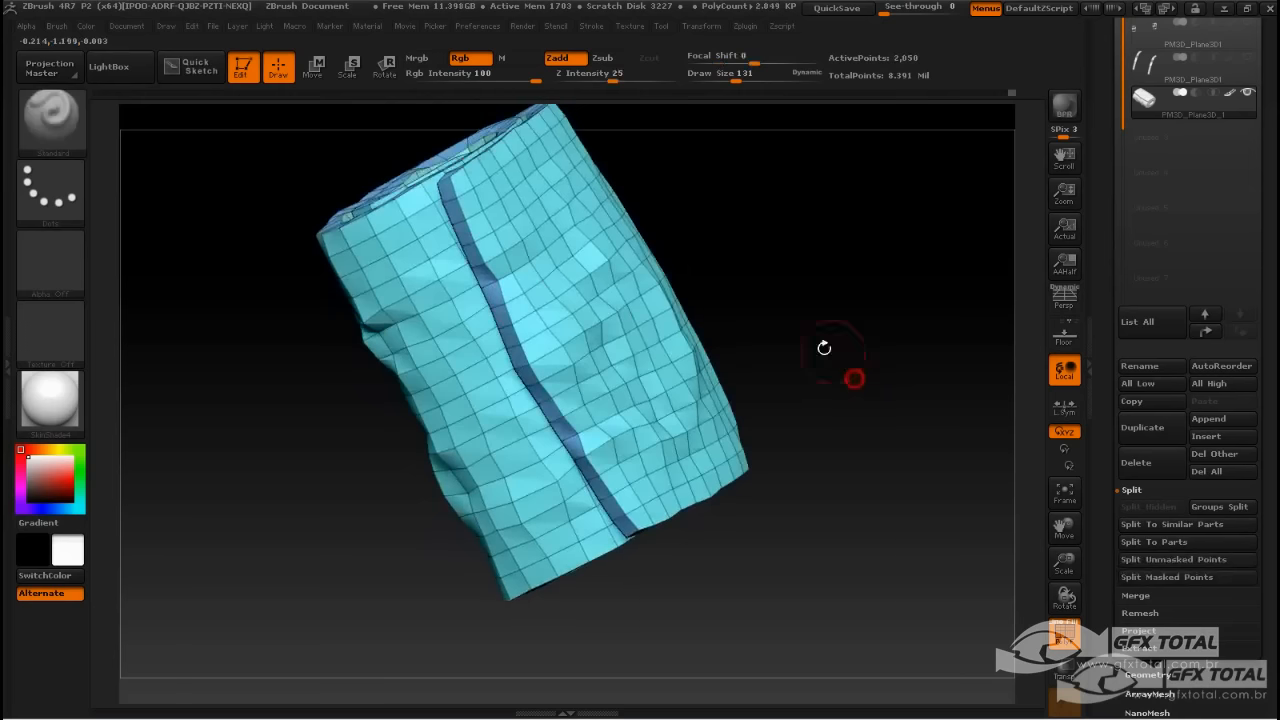
{"action": "left_click_drag", "start_coordinate": [913, 353], "coordinate": [914, 266]}
{"action": "left_click_drag", "start_coordinate": [826, 294], "coordinate": [406, 314]}
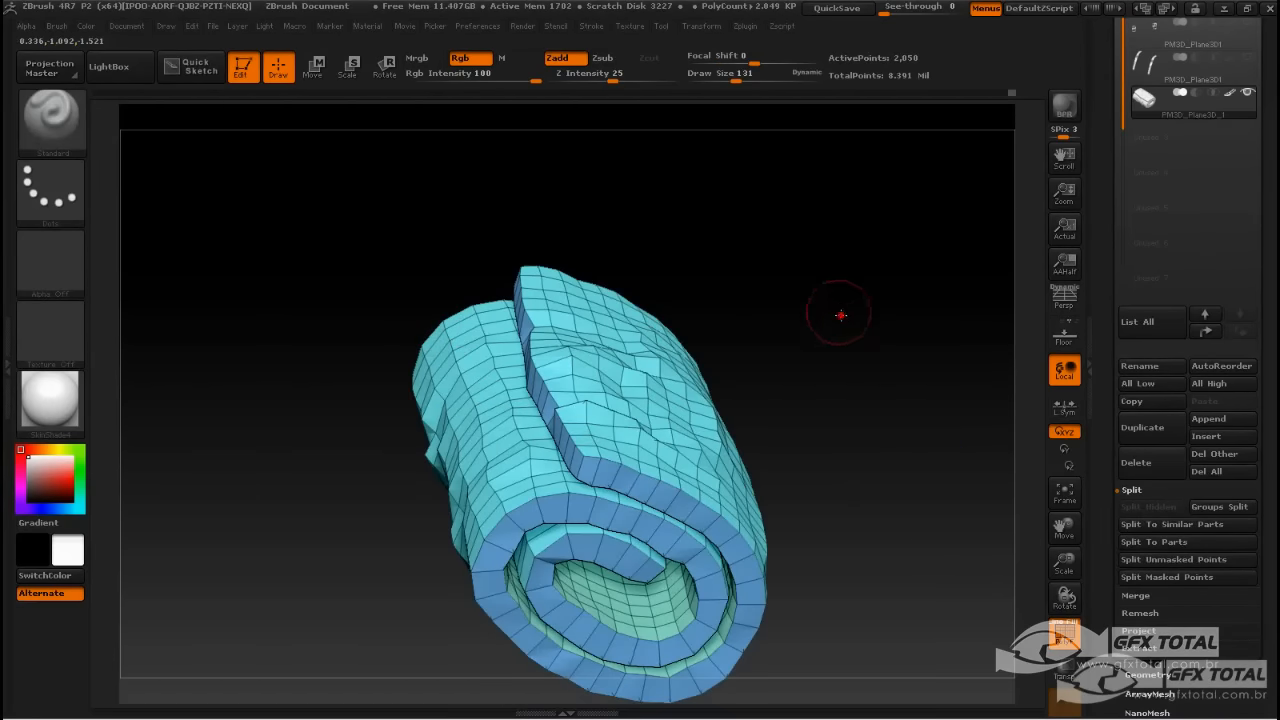
{"action": "left_click_drag", "start_coordinate": [837, 309], "coordinate": [380, 466]}
Inspect the mesh one subdivision level higher once more, and return to the lowest level.
{"action": "key", "text": "d"}
{"action": "left_click_drag", "start_coordinate": [874, 337], "coordinate": [746, 474]}
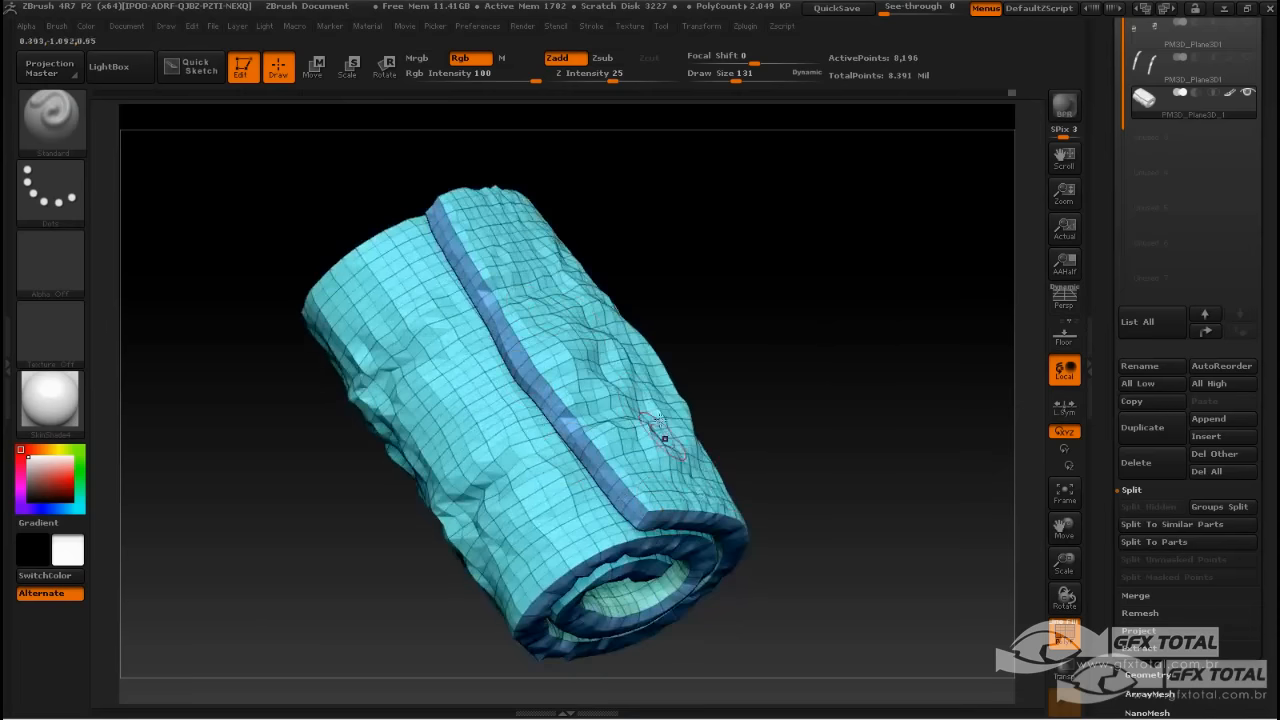
{"action": "left_click_drag", "start_coordinate": [818, 285], "coordinate": [880, 480]}
{"action": "key", "text": "shift+d"}
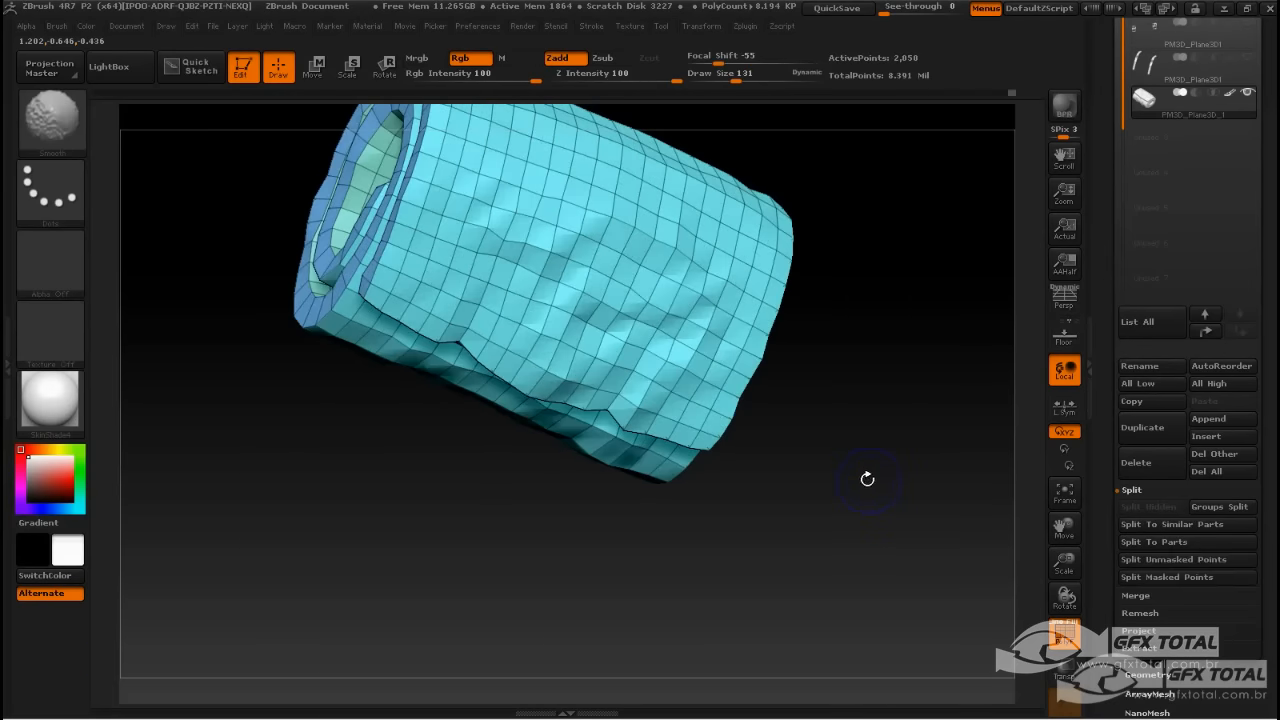
Raise the bedroll by five subdivision levels and turn off the polygon wireframe.
{"action": "key", "text": "d"}
{"action": "key", "text": "d"}
{"action": "key", "text": "d"}
{"action": "key", "text": "d"}
{"action": "key", "text": "d"}
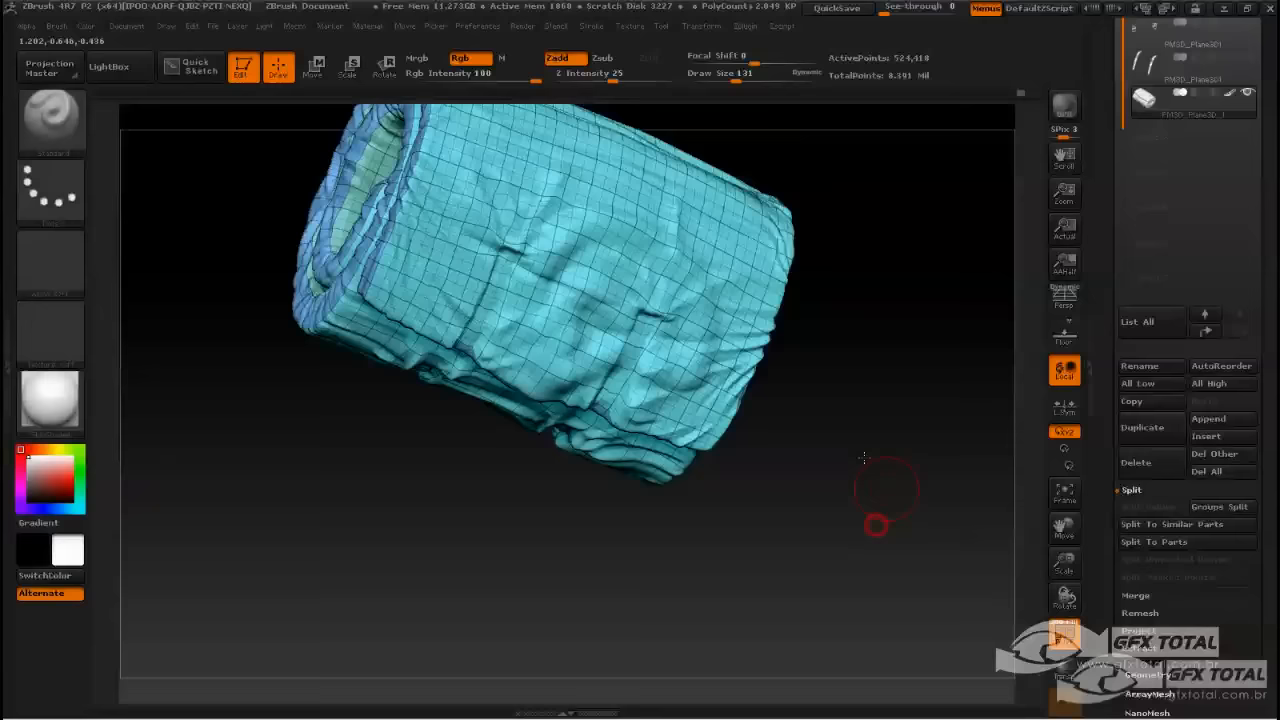
{"action": "left_click_drag", "start_coordinate": [874, 526], "coordinate": [800, 480]}
{"action": "left_click", "coordinate": [1064, 634]}
{"action": "left_click_drag", "start_coordinate": [873, 521], "coordinate": [638, 341]}
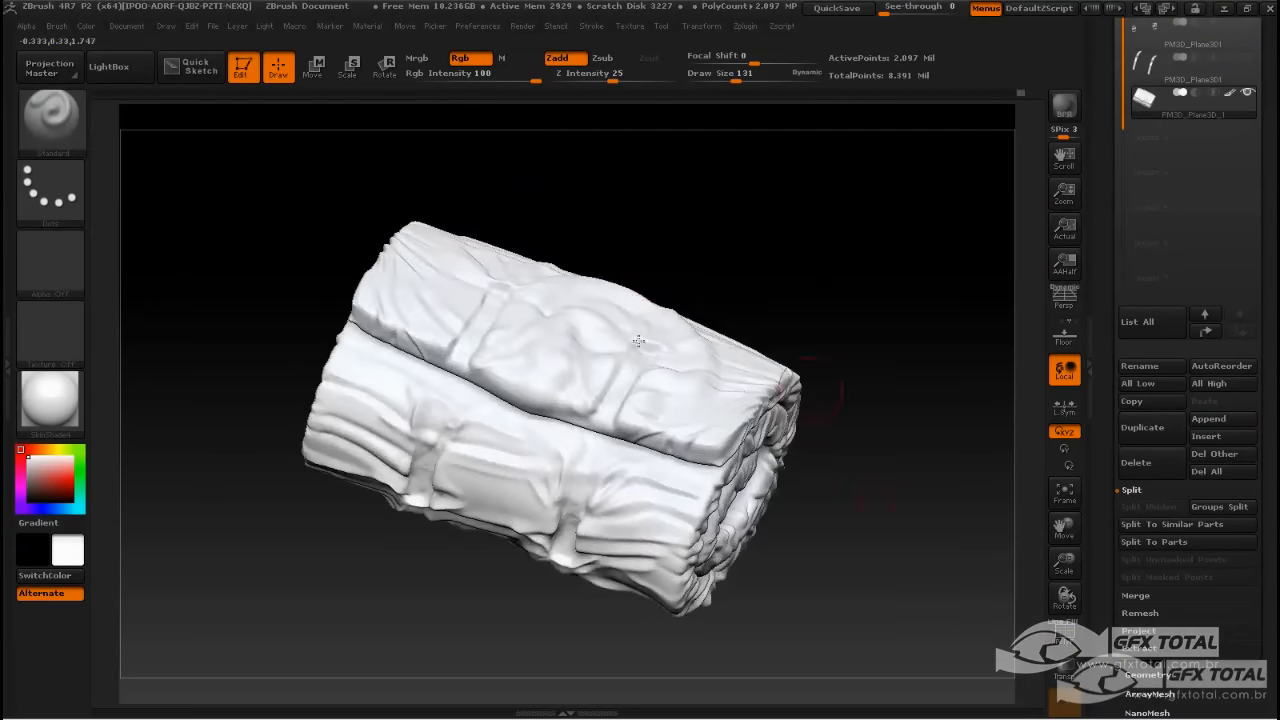
Return the bedroll to its lowest subdivision level and turn the polygon wireframe on.
{"action": "left_click_drag", "start_coordinate": [777, 248], "coordinate": [528, 277]}
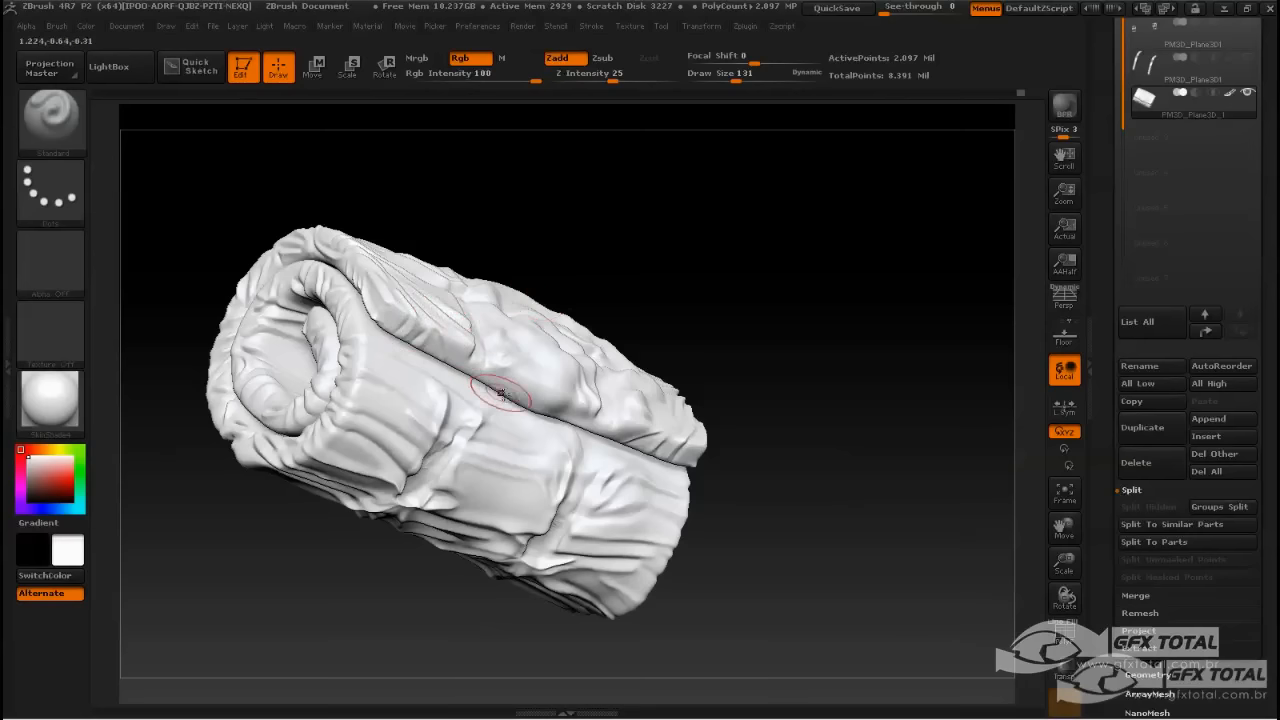
{"action": "left_click_drag", "start_coordinate": [880, 392], "coordinate": [963, 405]}
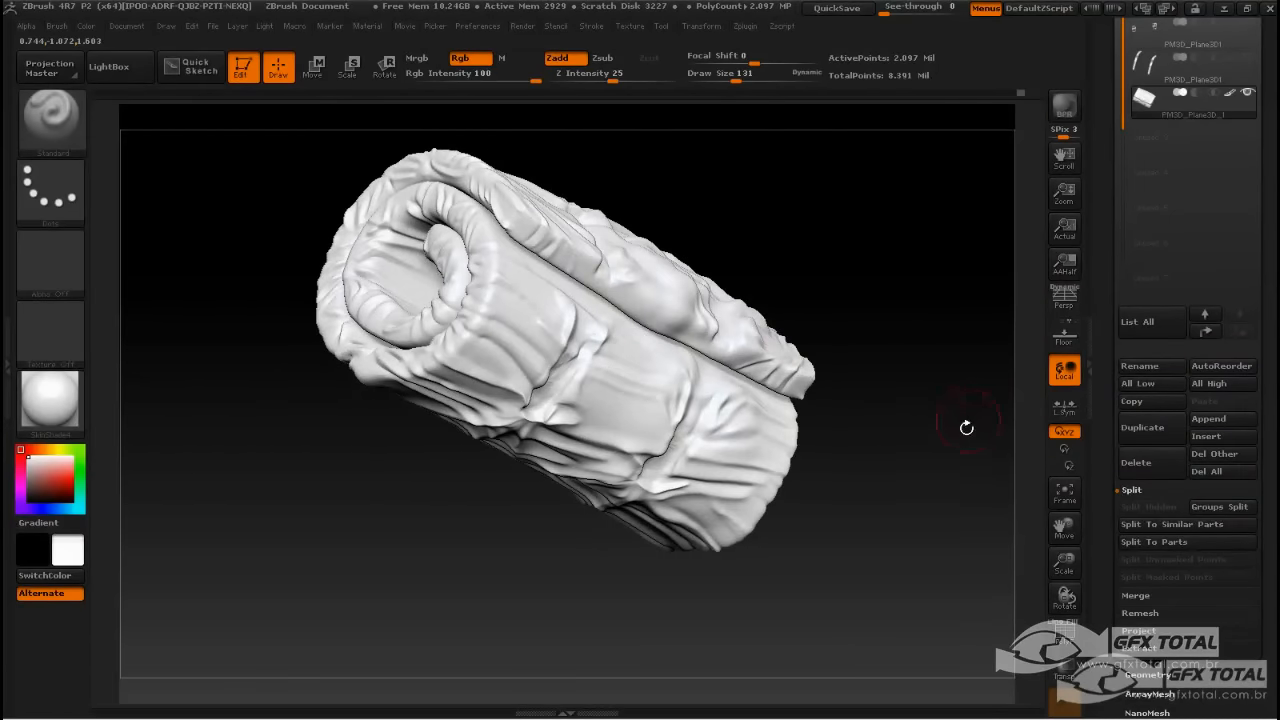
{"action": "key", "text": "shift"}
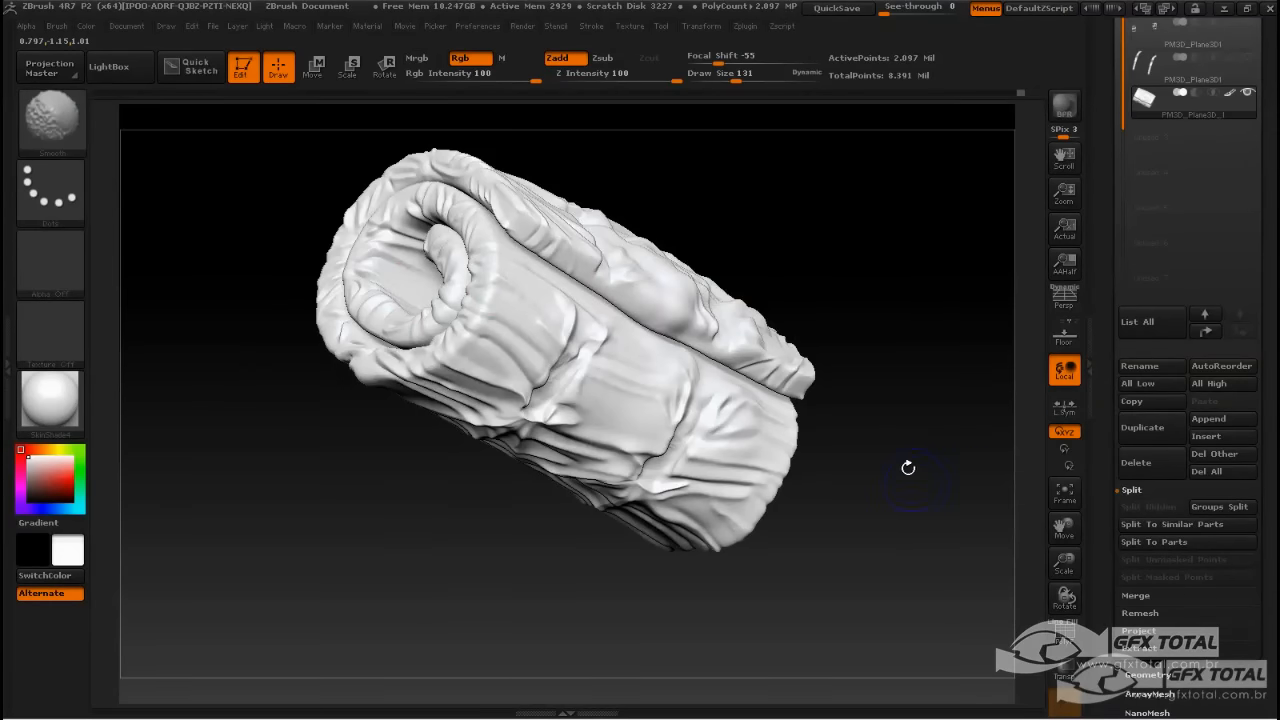
{"action": "key", "text": "shift+d"}
{"action": "key", "text": "shift+d"}
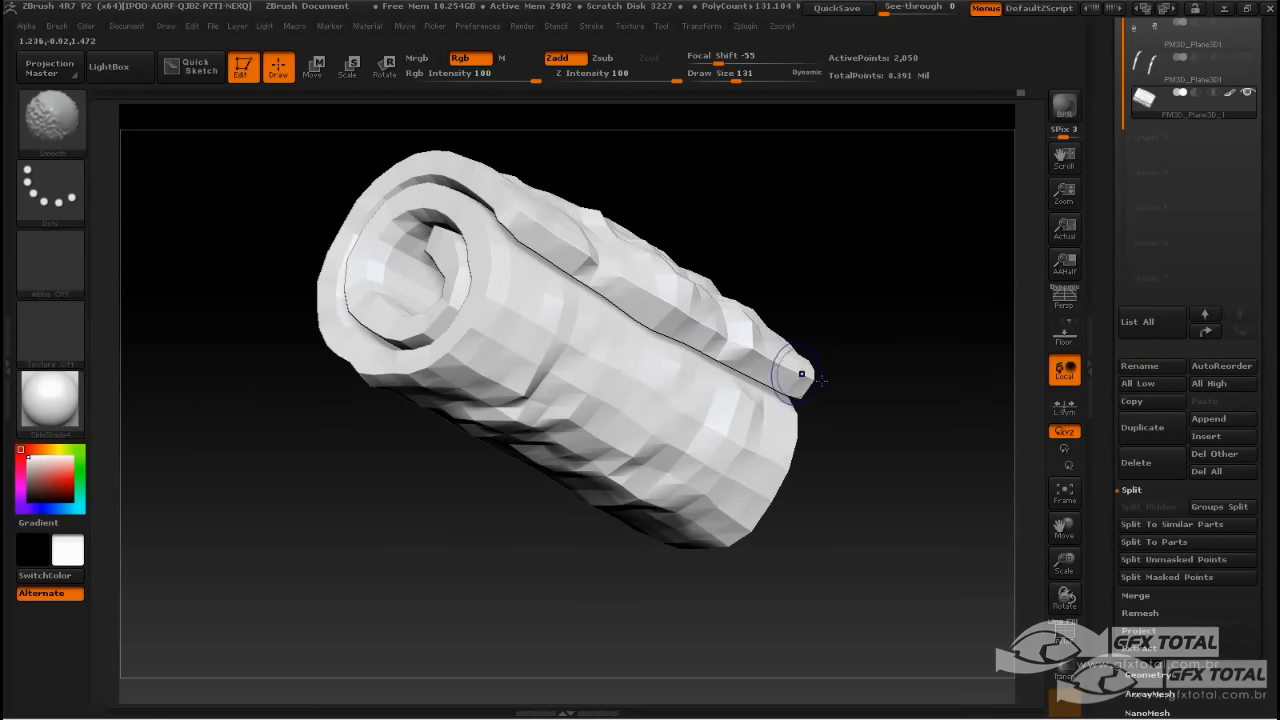
{"action": "left_click_drag", "start_coordinate": [903, 470], "coordinate": [894, 490]}
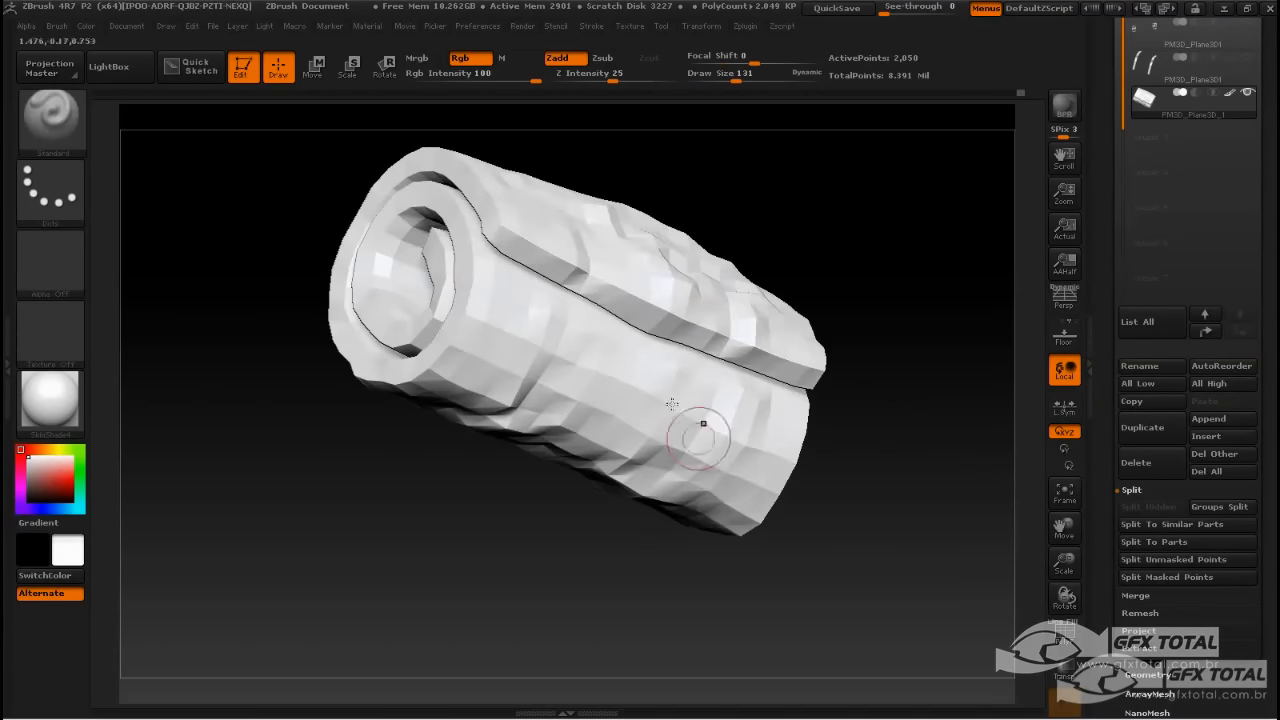
{"action": "left_click_drag", "start_coordinate": [949, 438], "coordinate": [1080, 424]}
{"action": "left_click", "coordinate": [1064, 635]}
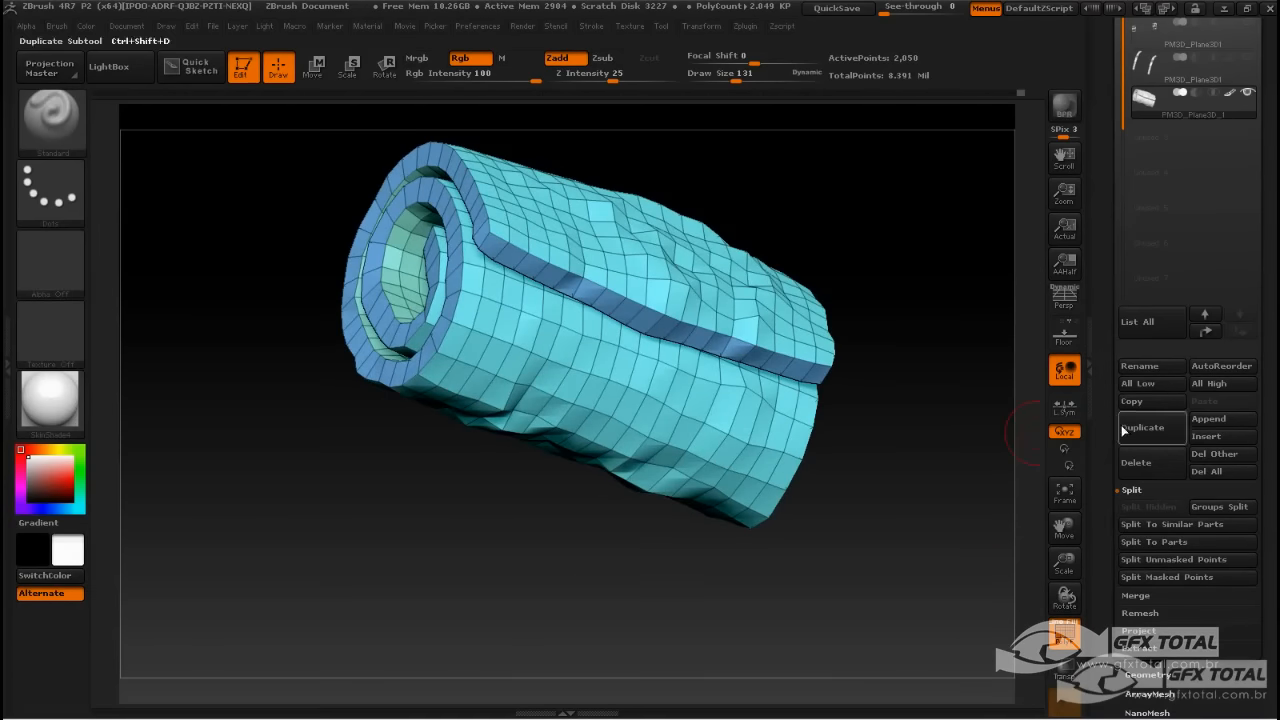
Raise the bedroll one subdivision level and delete its lower subdivision level.
{"action": "key", "text": "d"}
{"action": "scroll", "coordinate": [1108, 517], "scroll_direction": "down", "scroll_amount": 5}
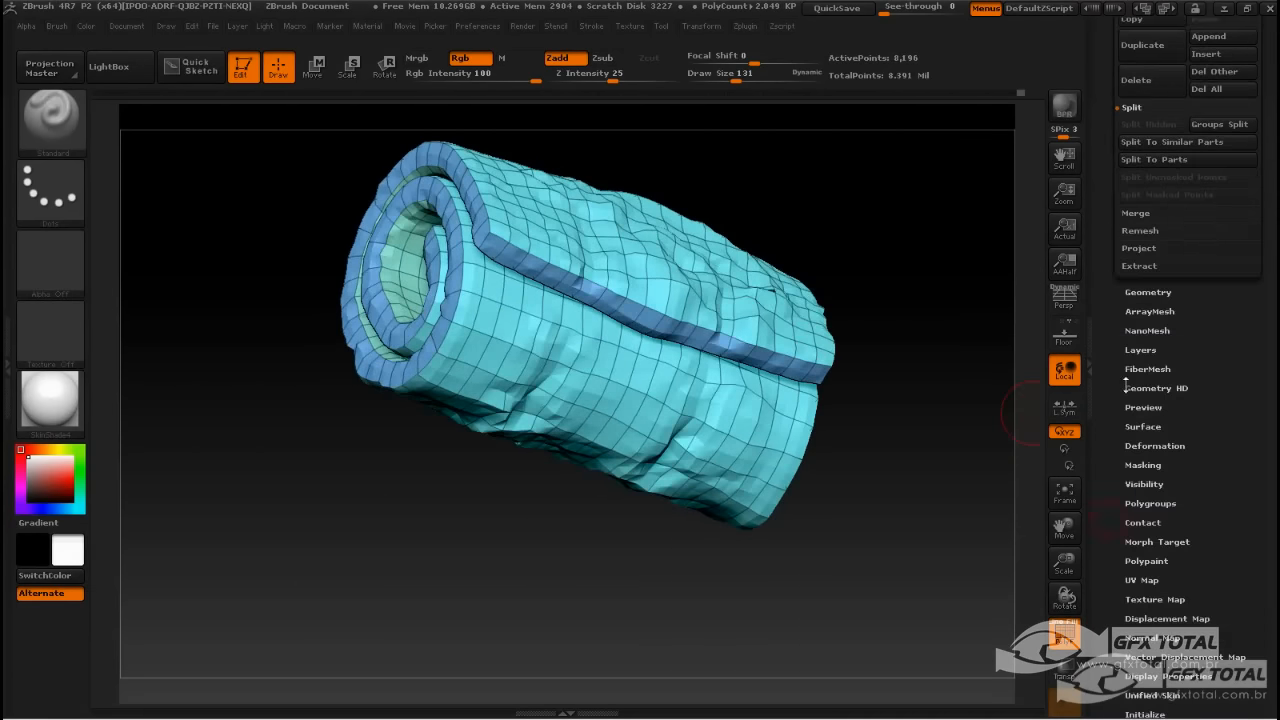
{"action": "left_click", "coordinate": [1148, 292]}
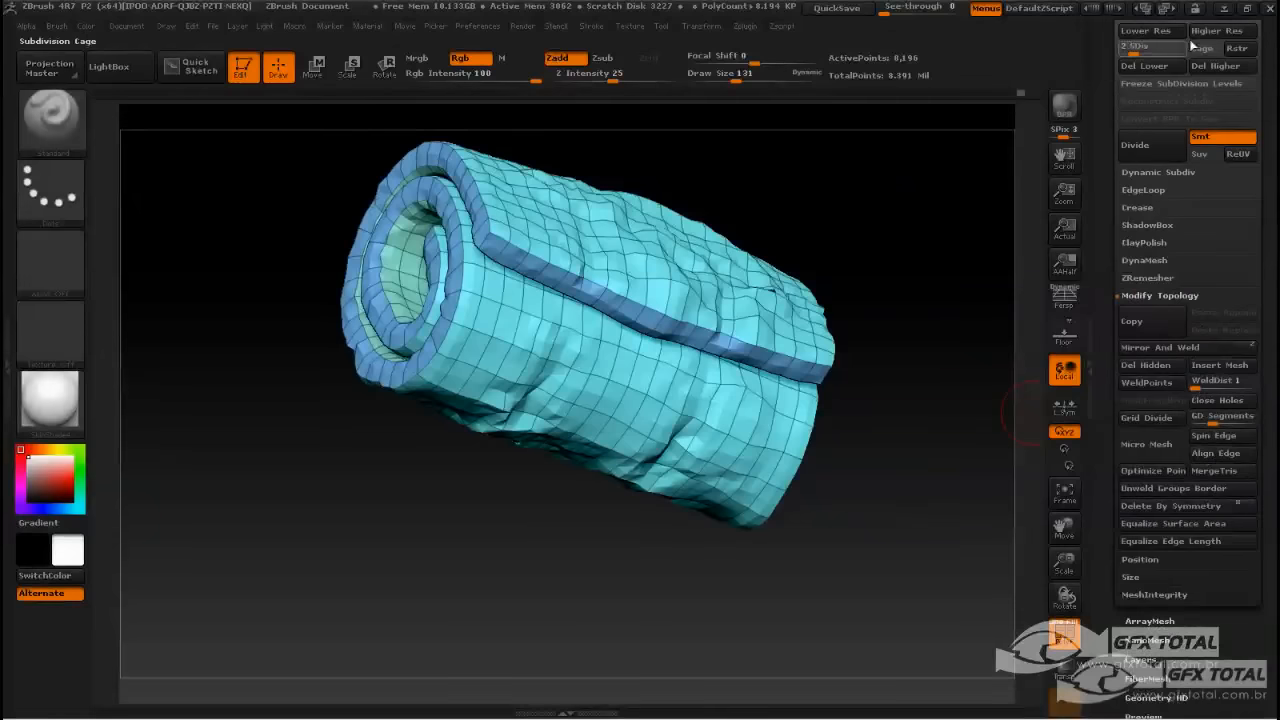
{"action": "scroll", "coordinate": [1108, 77], "scroll_direction": "up", "scroll_amount": 2}
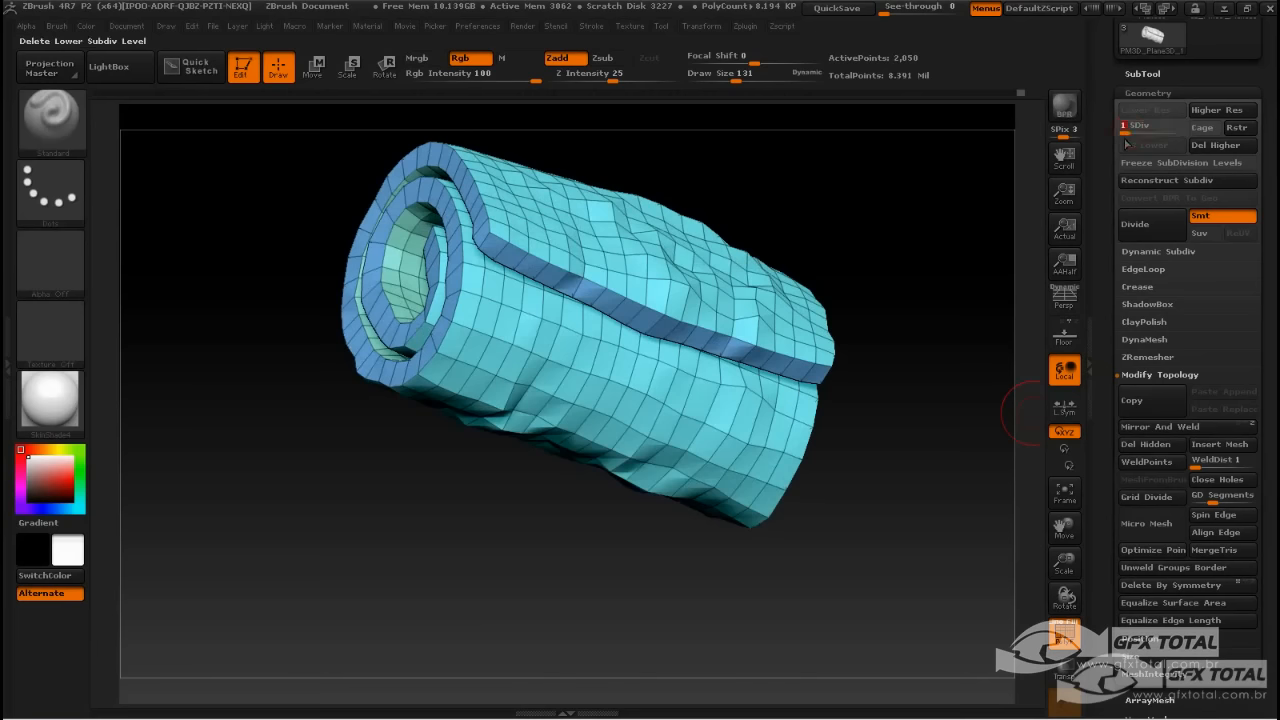
{"action": "left_click_drag", "start_coordinate": [1127, 130], "coordinate": [1134, 130]}
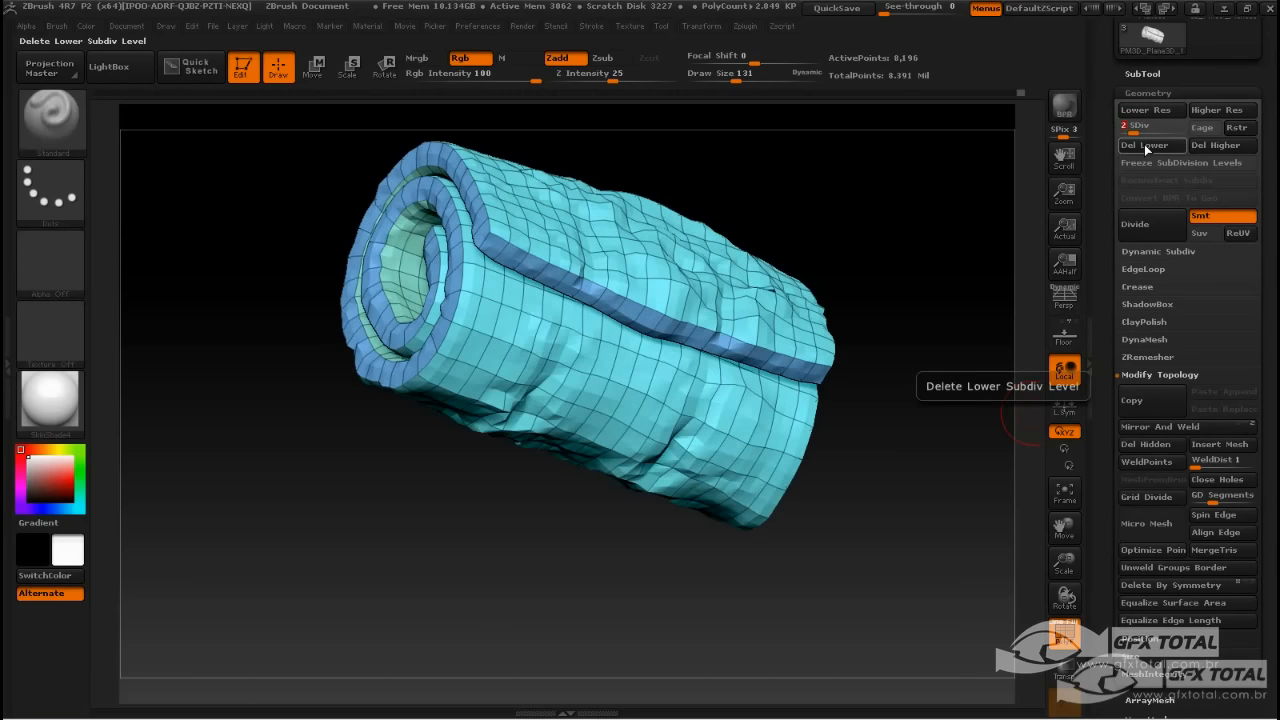
{"action": "left_click", "coordinate": [1148, 148]}
{"action": "left_click_drag", "start_coordinate": [956, 244], "coordinate": [972, 186]}
{"action": "left_click_drag", "start_coordinate": [956, 241], "coordinate": [1025, 322]}
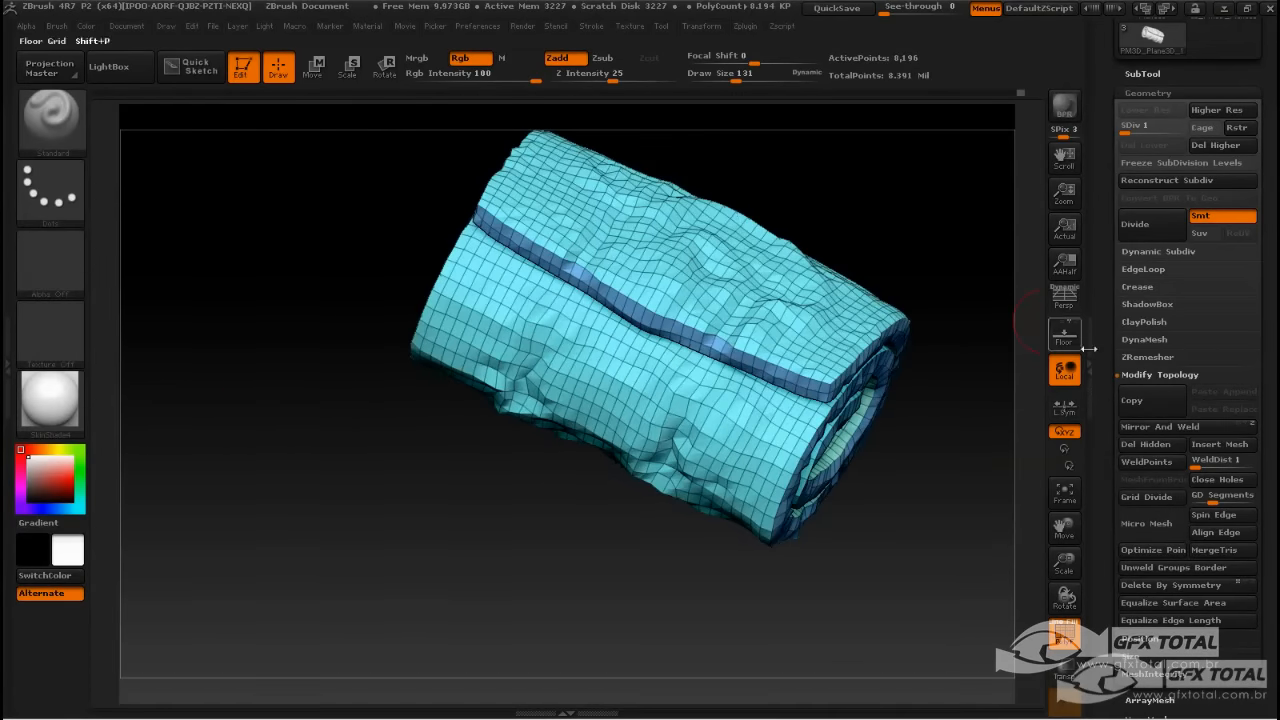
Create a tangent normal map for the bedroll with the Adaptive option enabled.
{"action": "left_click_drag", "start_coordinate": [1104, 427], "coordinate": [1235, 285]}
{"action": "left_click", "coordinate": [1160, 340]}
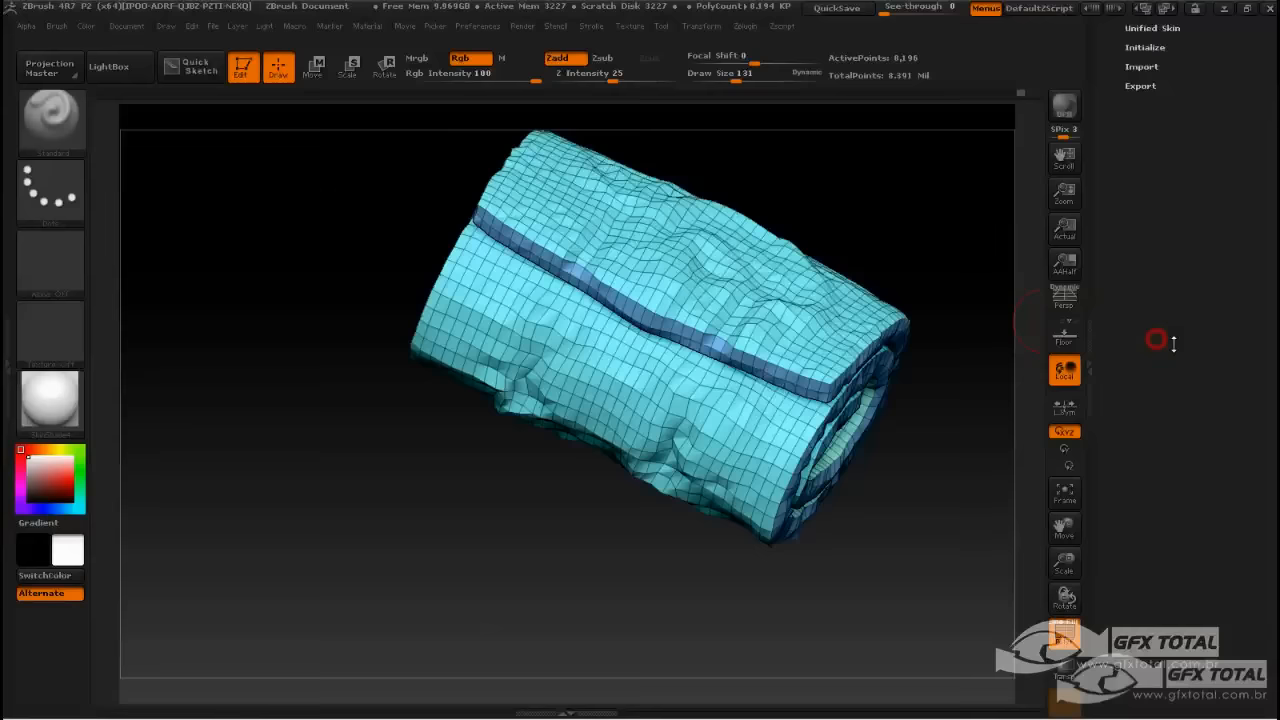
{"action": "left_click_drag", "start_coordinate": [1195, 333], "coordinate": [1183, 425]}
{"action": "left_click_drag", "start_coordinate": [967, 400], "coordinate": [1020, 310]}
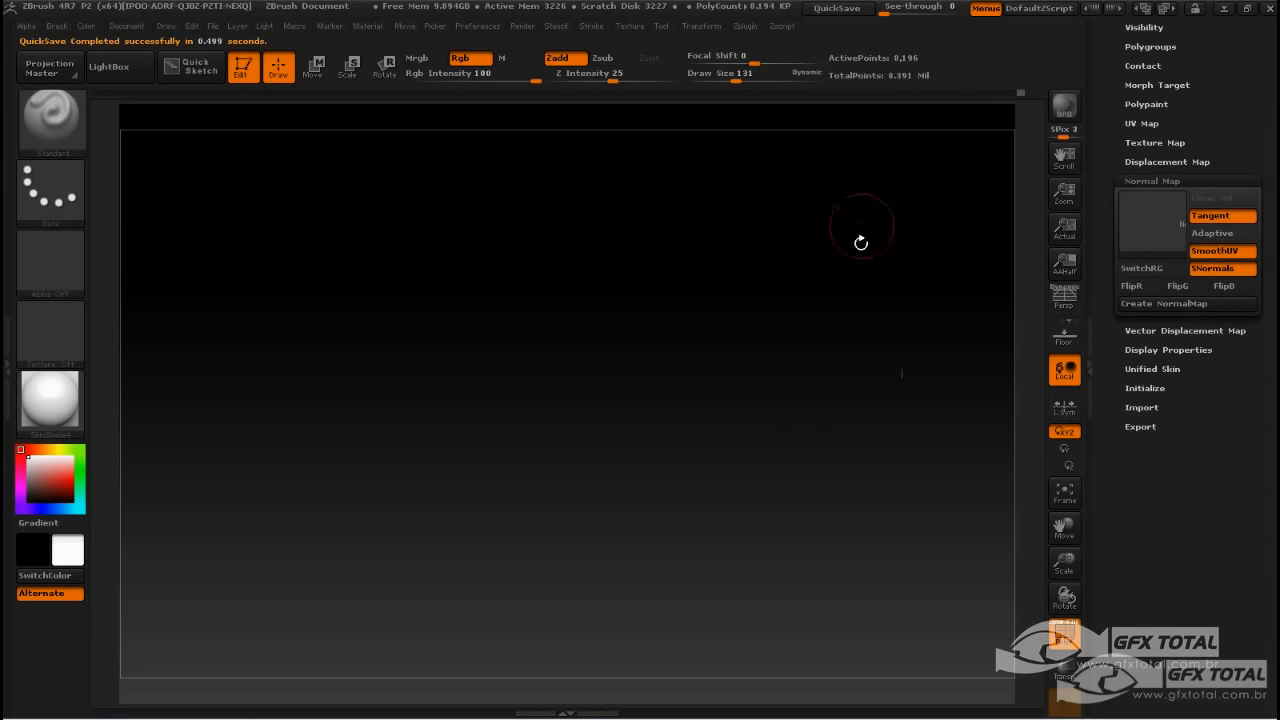
{"action": "left_click_drag", "start_coordinate": [915, 191], "coordinate": [863, 257]}
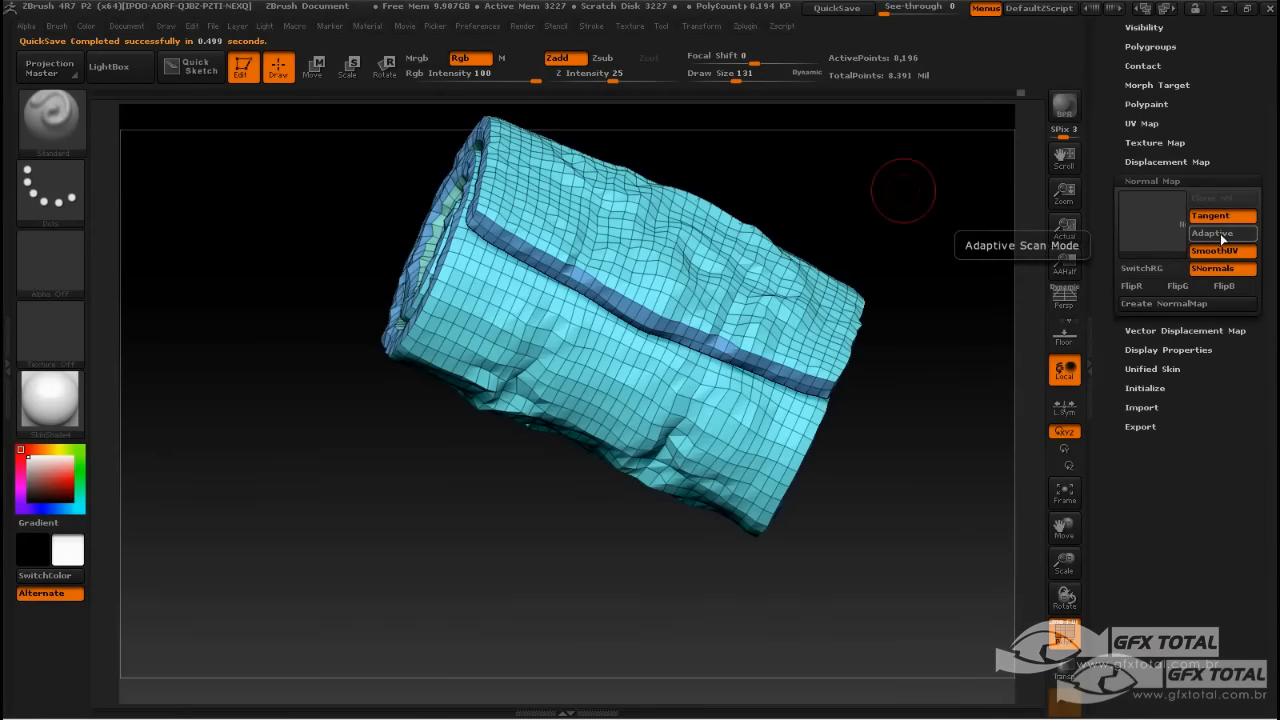
{"action": "left_click_drag", "start_coordinate": [883, 194], "coordinate": [578, 211]}
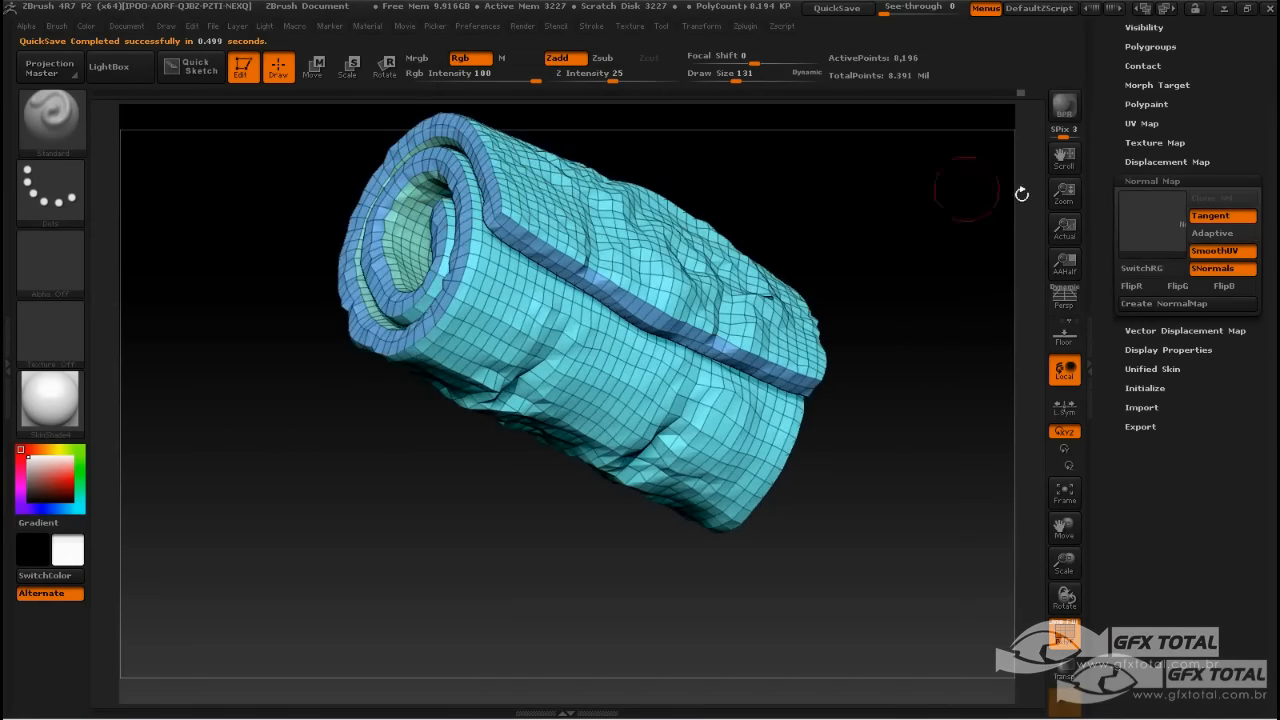
{"action": "left_click_drag", "start_coordinate": [940, 211], "coordinate": [860, 205]}
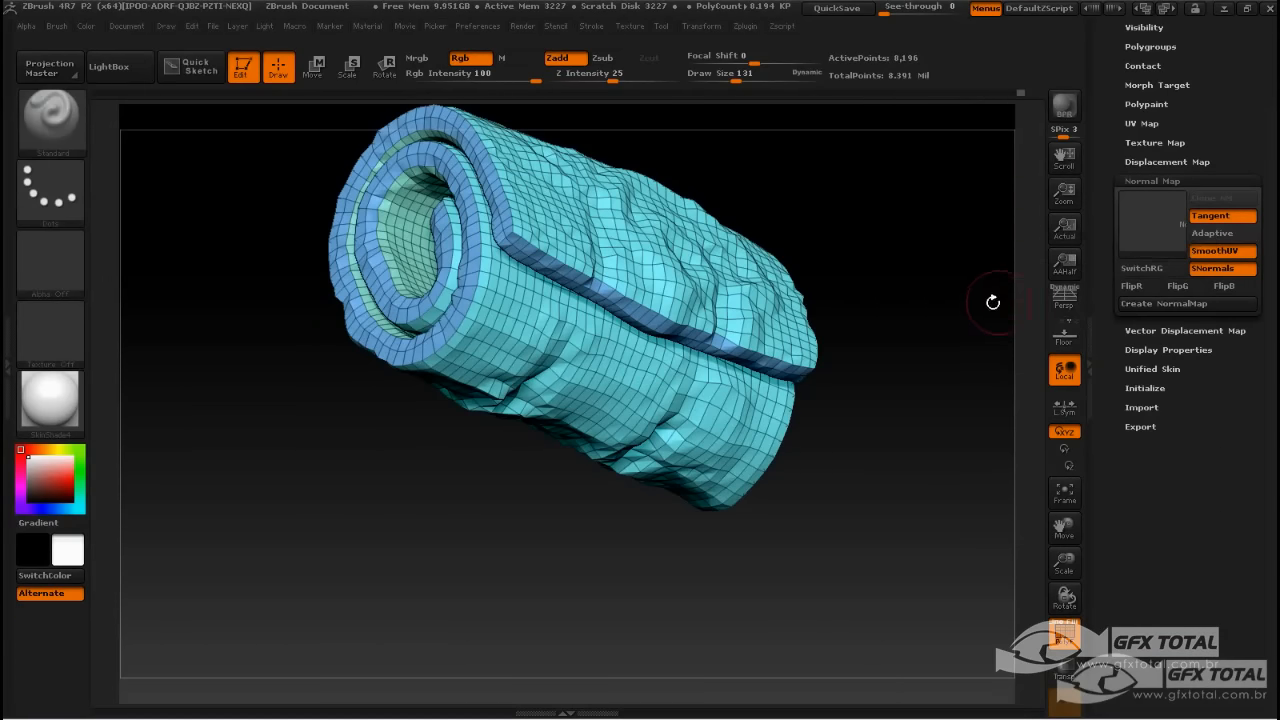
{"action": "left_click_drag", "start_coordinate": [942, 296], "coordinate": [951, 286]}
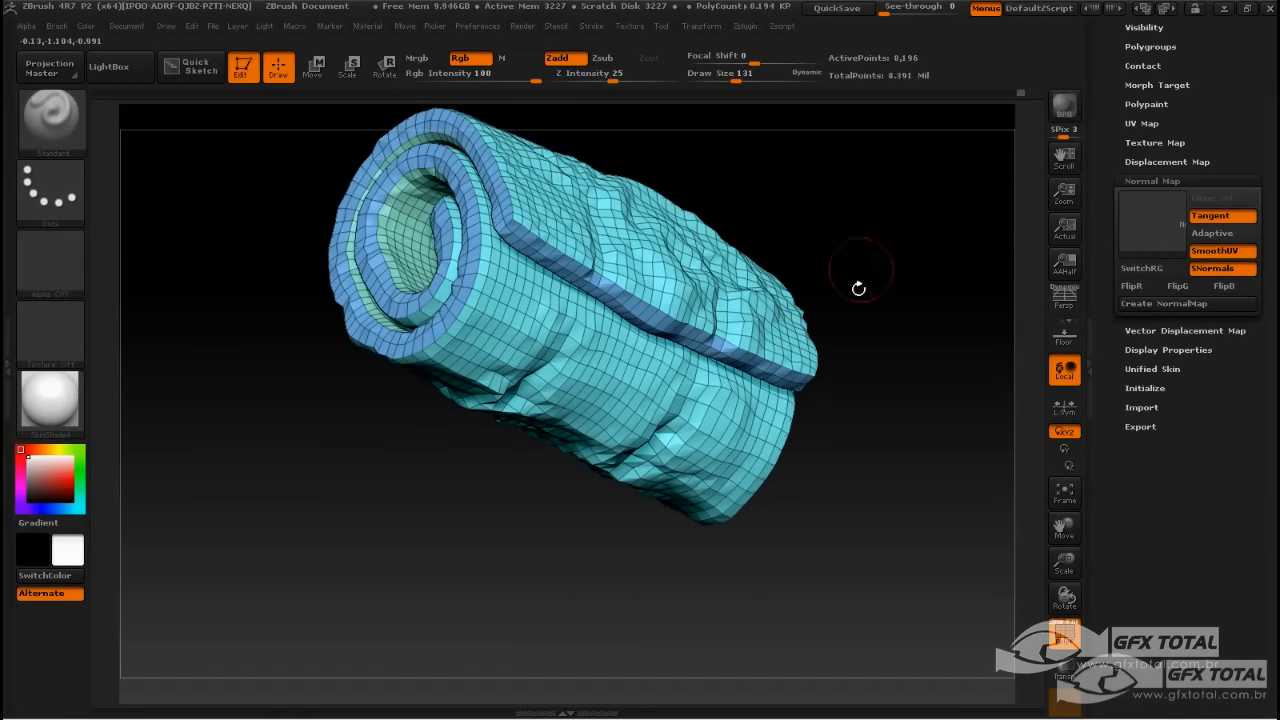
{"action": "left_click", "coordinate": [1212, 233]}
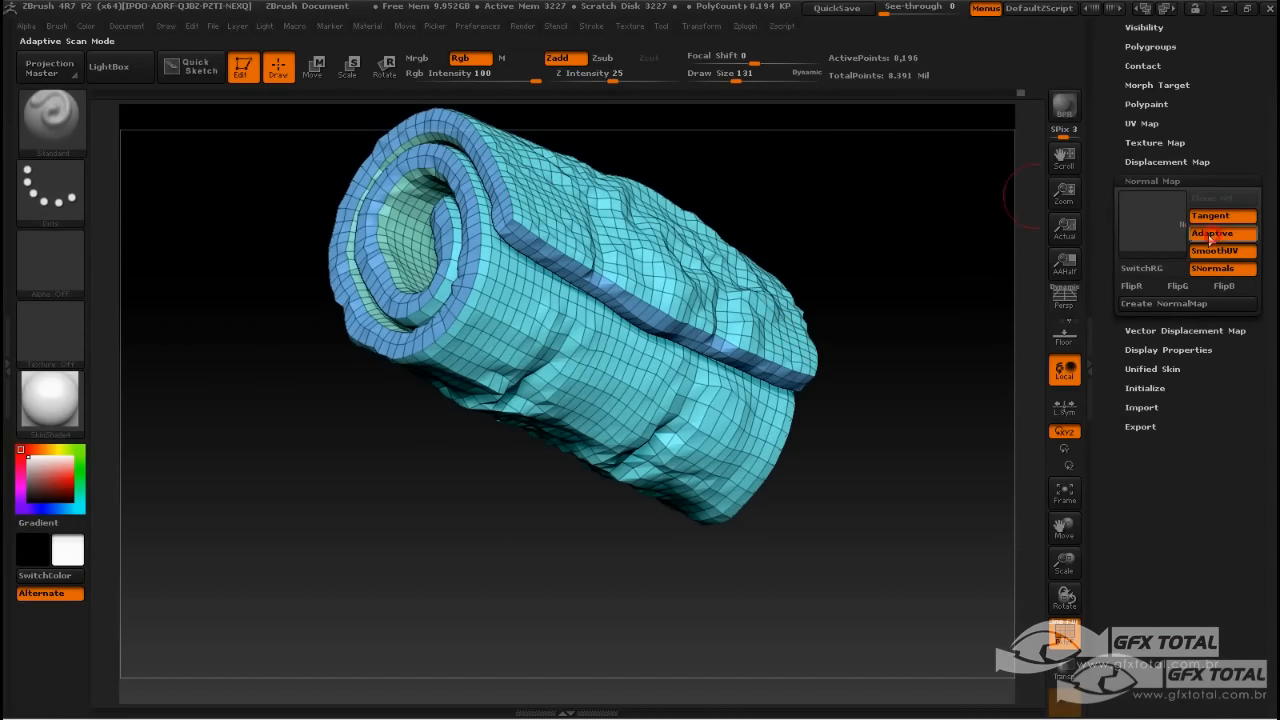
{"action": "left_click_drag", "start_coordinate": [905, 245], "coordinate": [811, 142]}
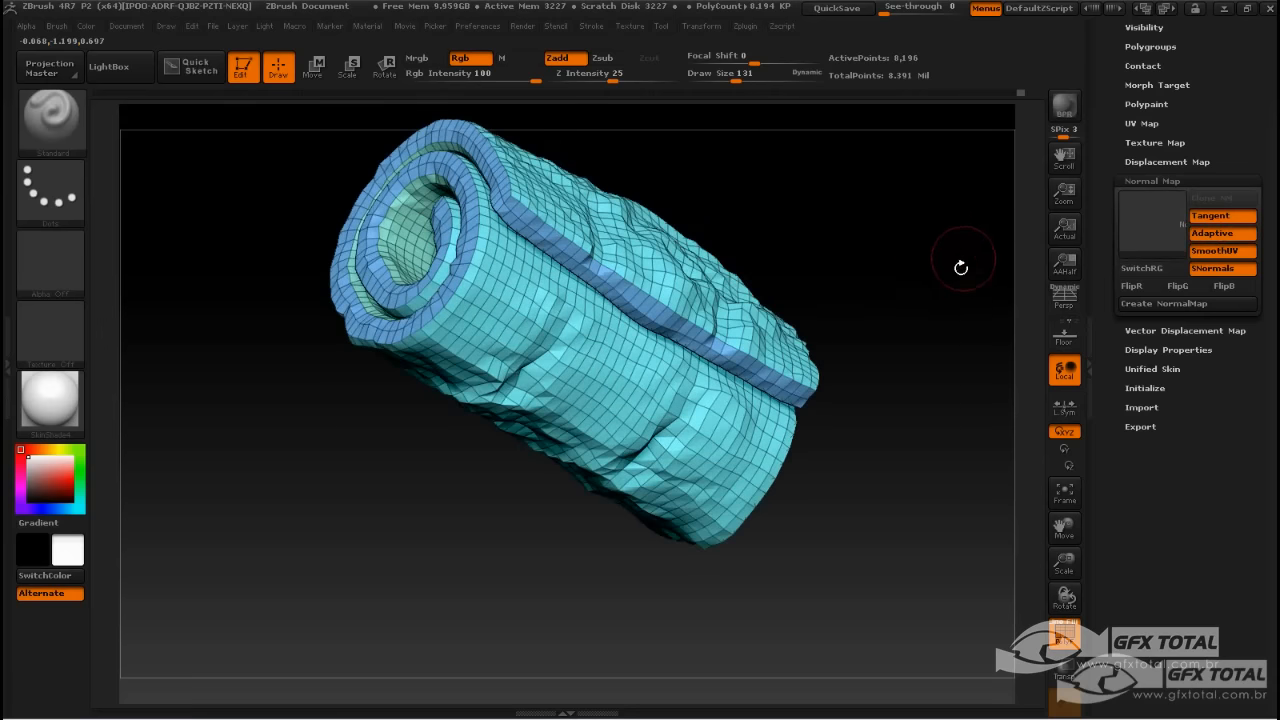
{"action": "left_click", "coordinate": [1171, 307]}
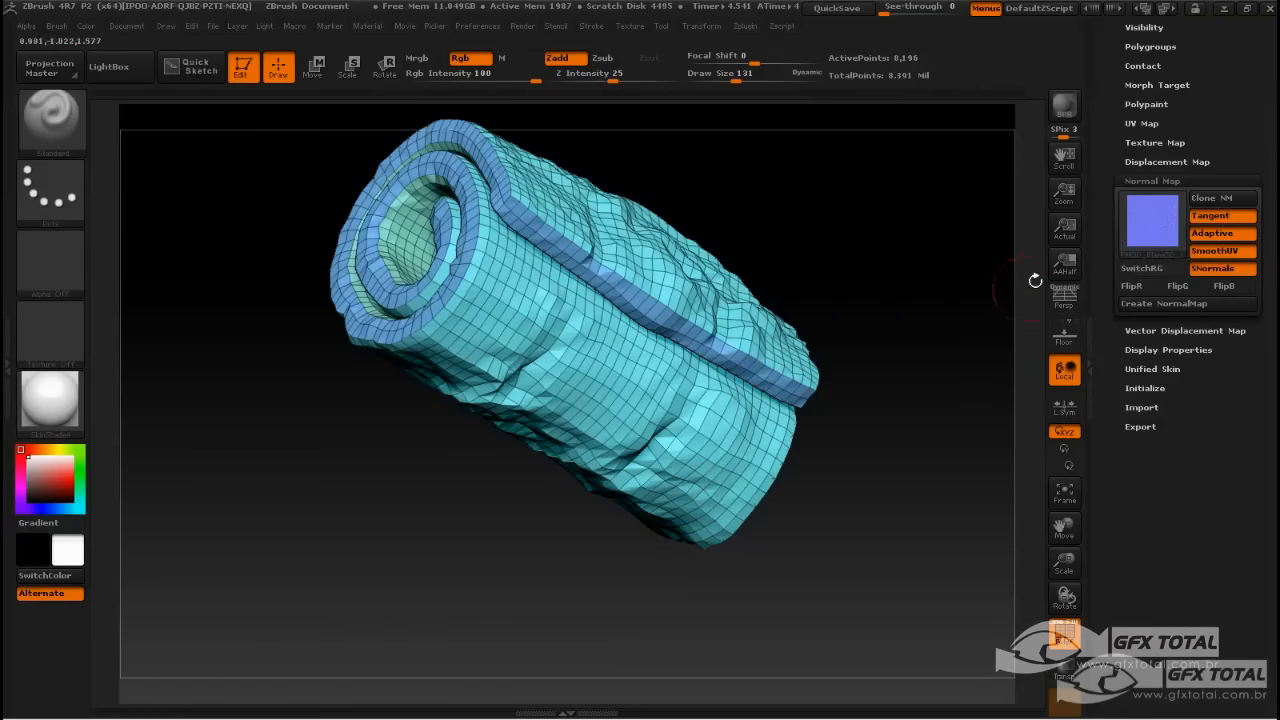
Clone the bedroll's normal map into the texture library and check it there.
{"action": "mouse_move", "coordinate": [1140, 225]}
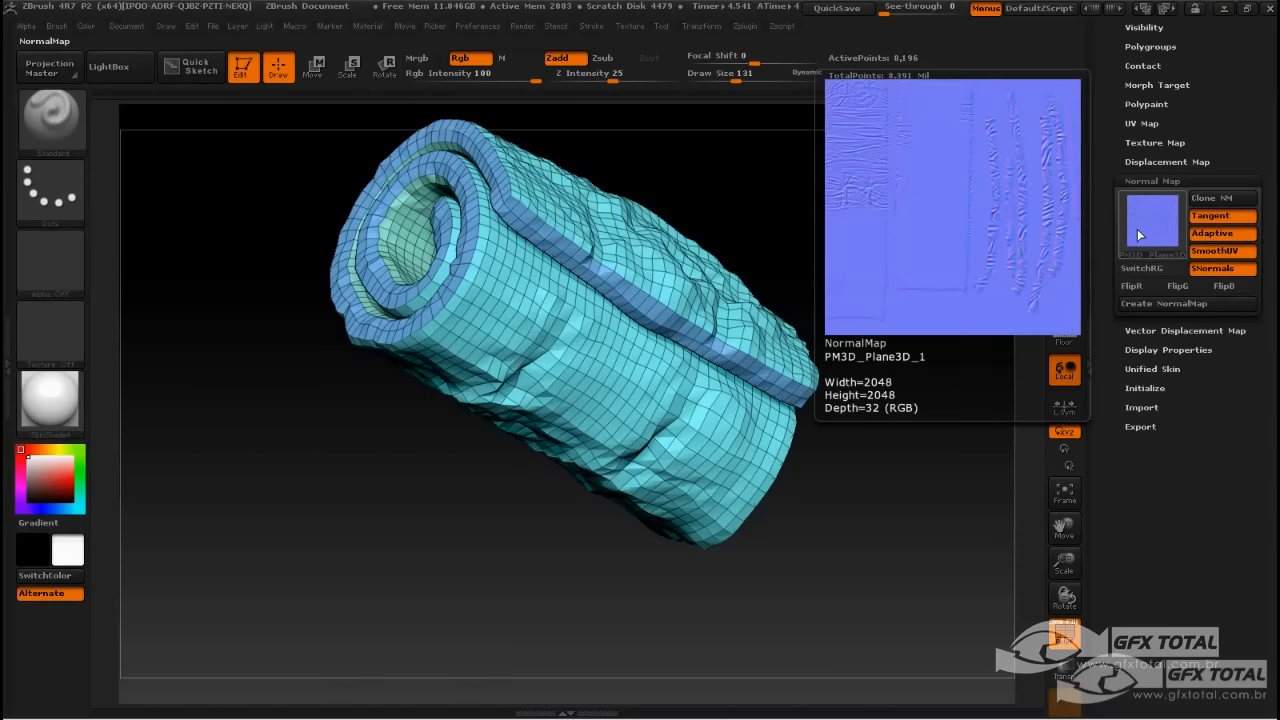
{"action": "left_click", "coordinate": [1220, 199]}
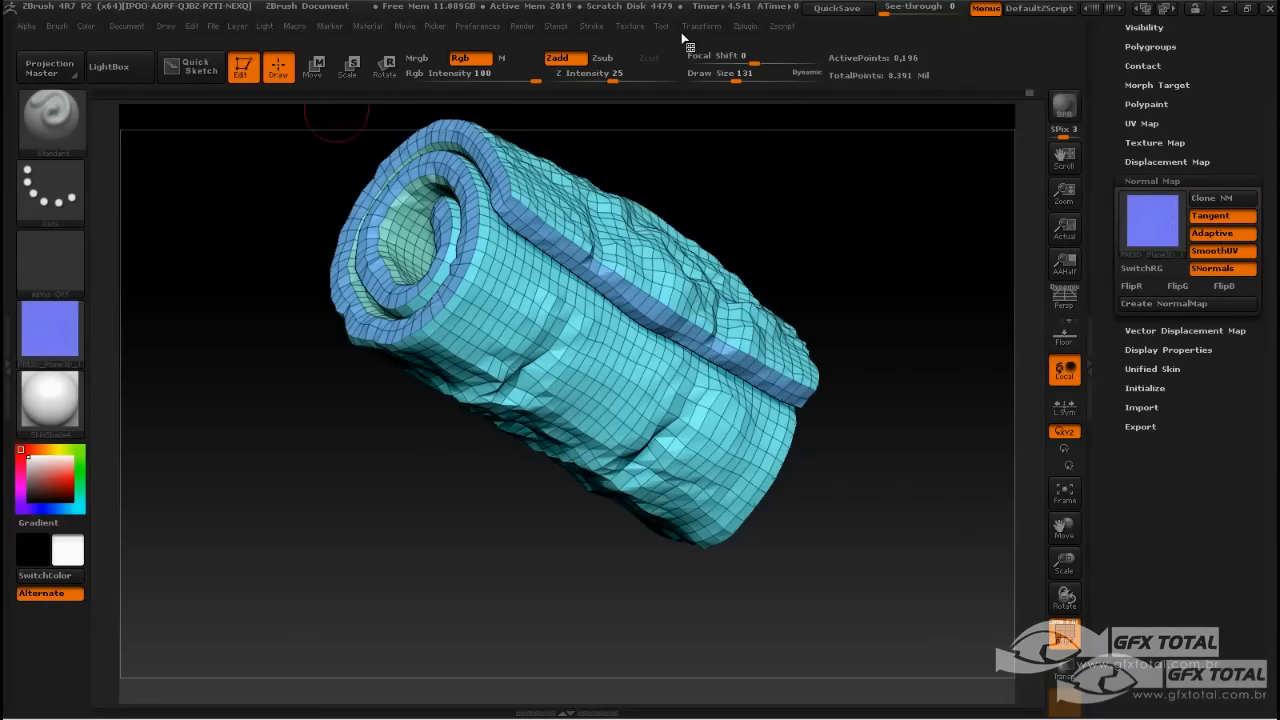
{"action": "left_click", "coordinate": [627, 27]}
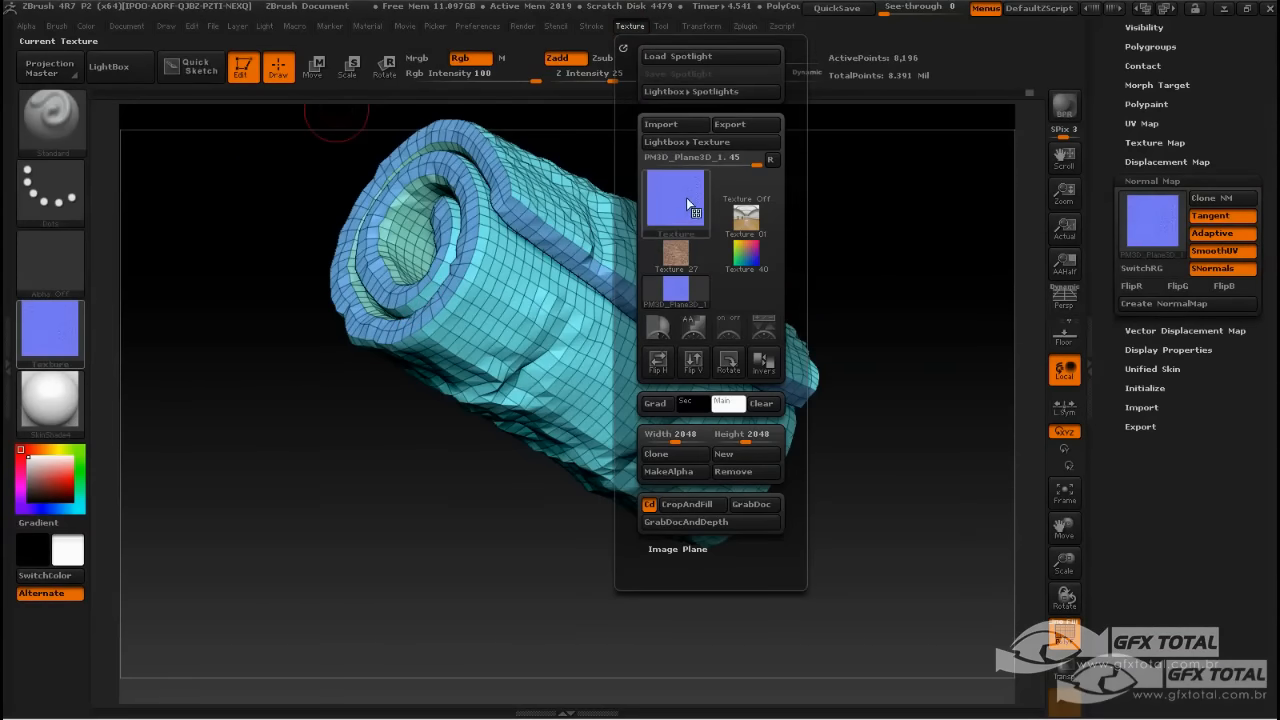
{"action": "left_click_drag", "start_coordinate": [985, 212], "coordinate": [886, 234]}
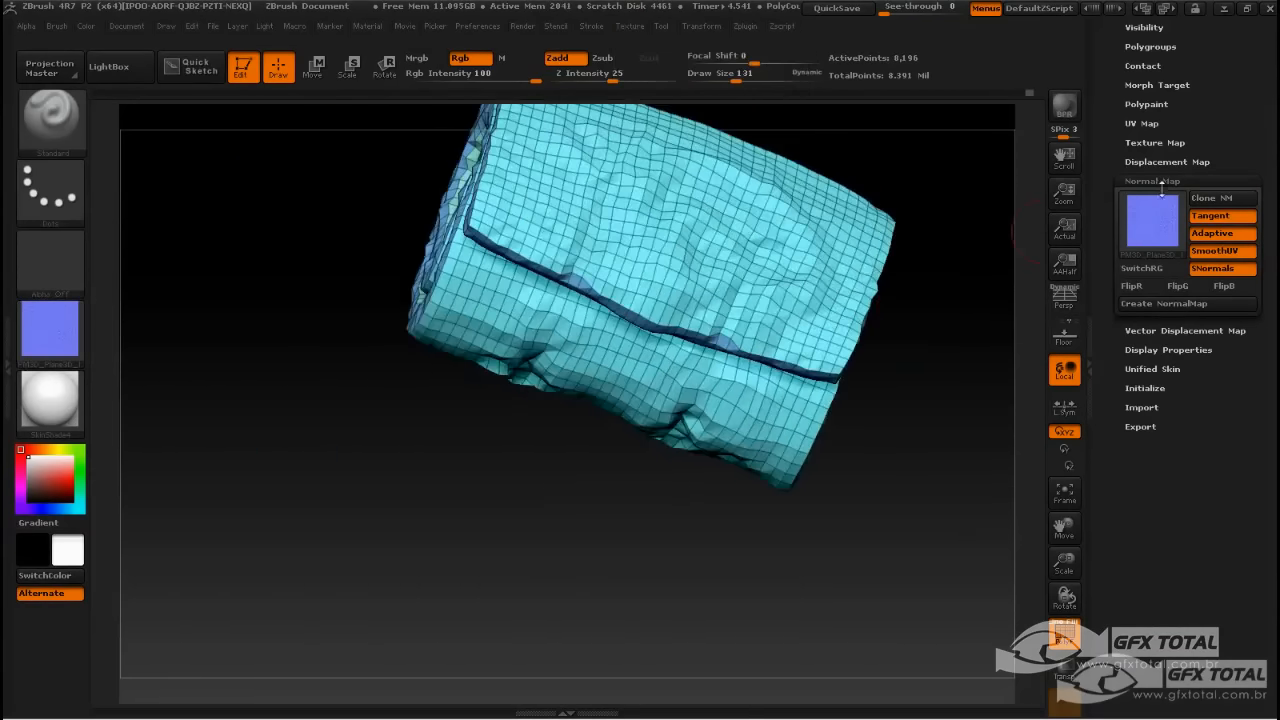
Set both the bedroll's normal map and the current texture to Texture Off, and check the cloned map in the texture library.
{"action": "left_click", "coordinate": [1140, 232]}
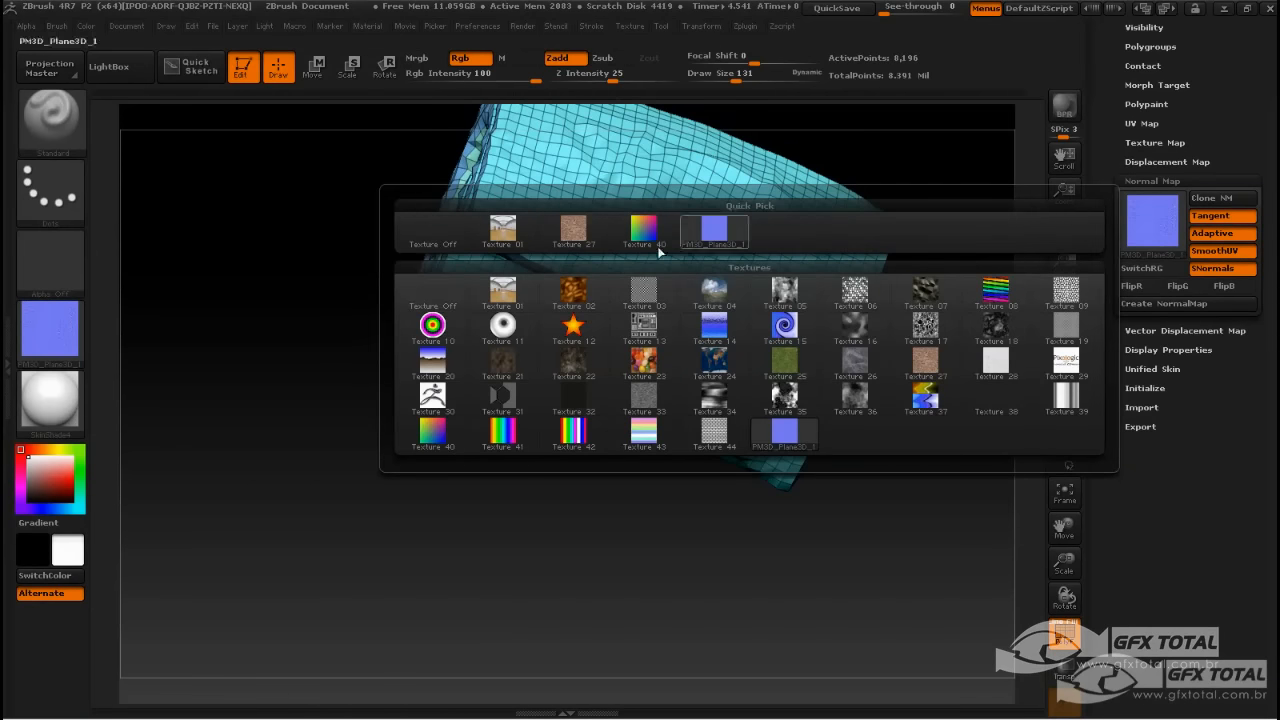
{"action": "left_click", "coordinate": [430, 240]}
{"action": "left_click", "coordinate": [70, 335]}
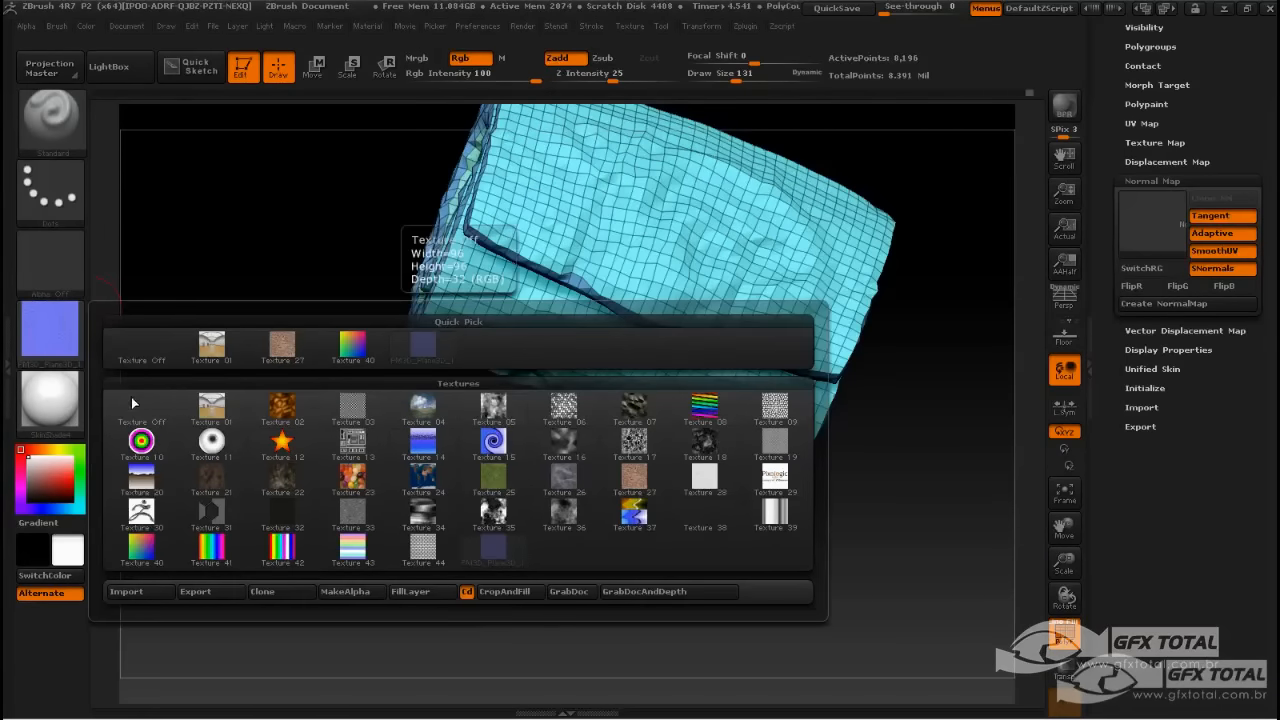
{"action": "left_click", "coordinate": [143, 347]}
{"action": "left_click", "coordinate": [629, 27]}
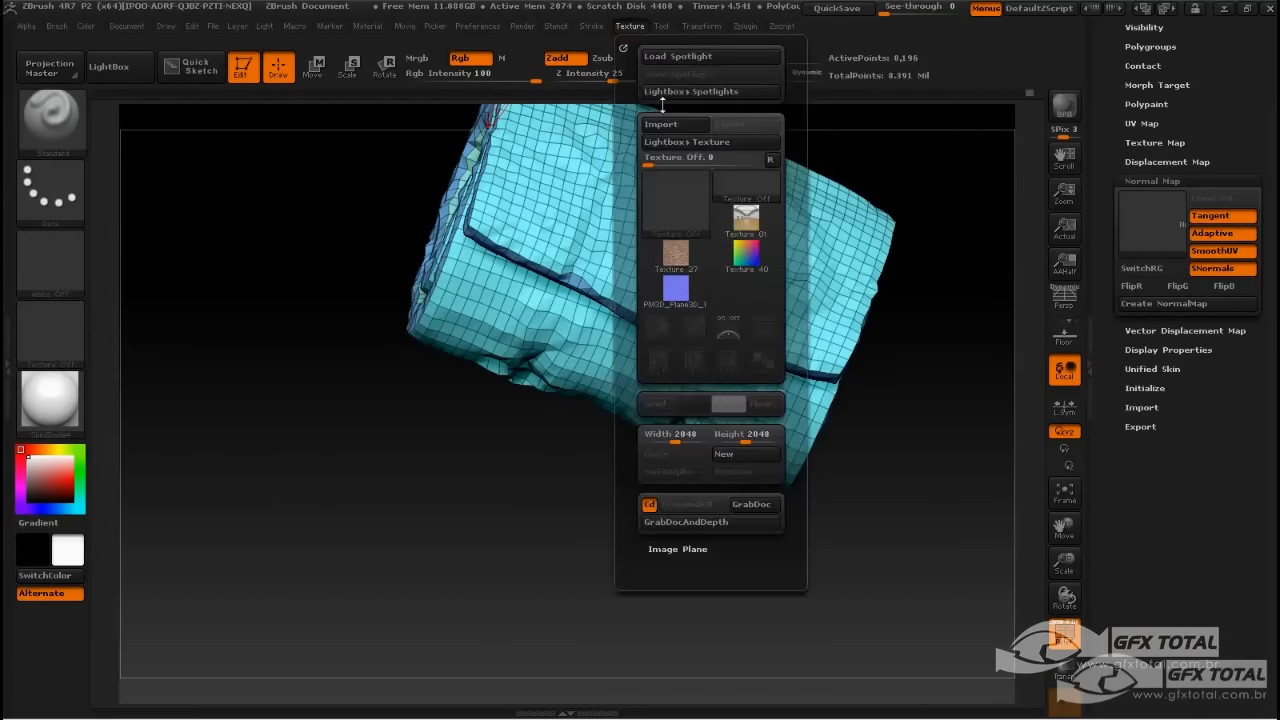
{"action": "mouse_move", "coordinate": [680, 291]}
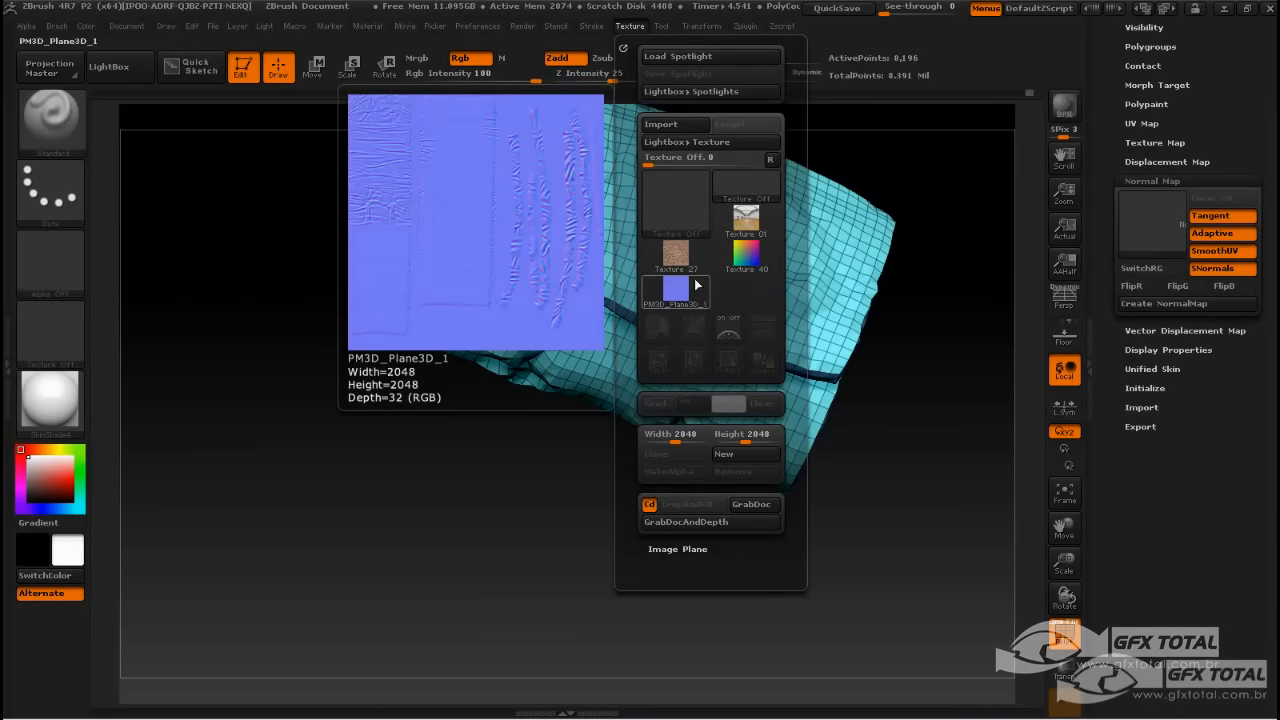
{"action": "left_click", "coordinate": [982, 144]}
Select the straps subtool and view the straps around the bedroll.
{"action": "scroll", "coordinate": [1114, 110], "scroll_direction": "up", "scroll_amount": 5}
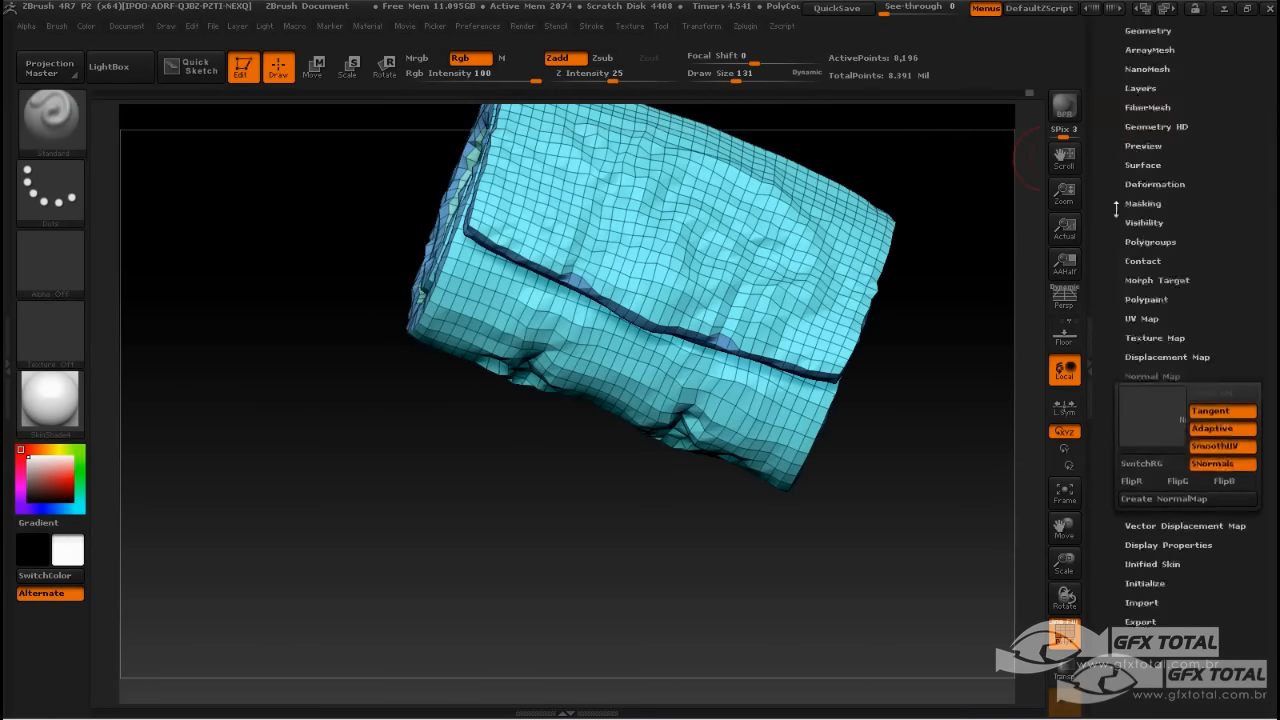
{"action": "left_click", "coordinate": [1145, 63]}
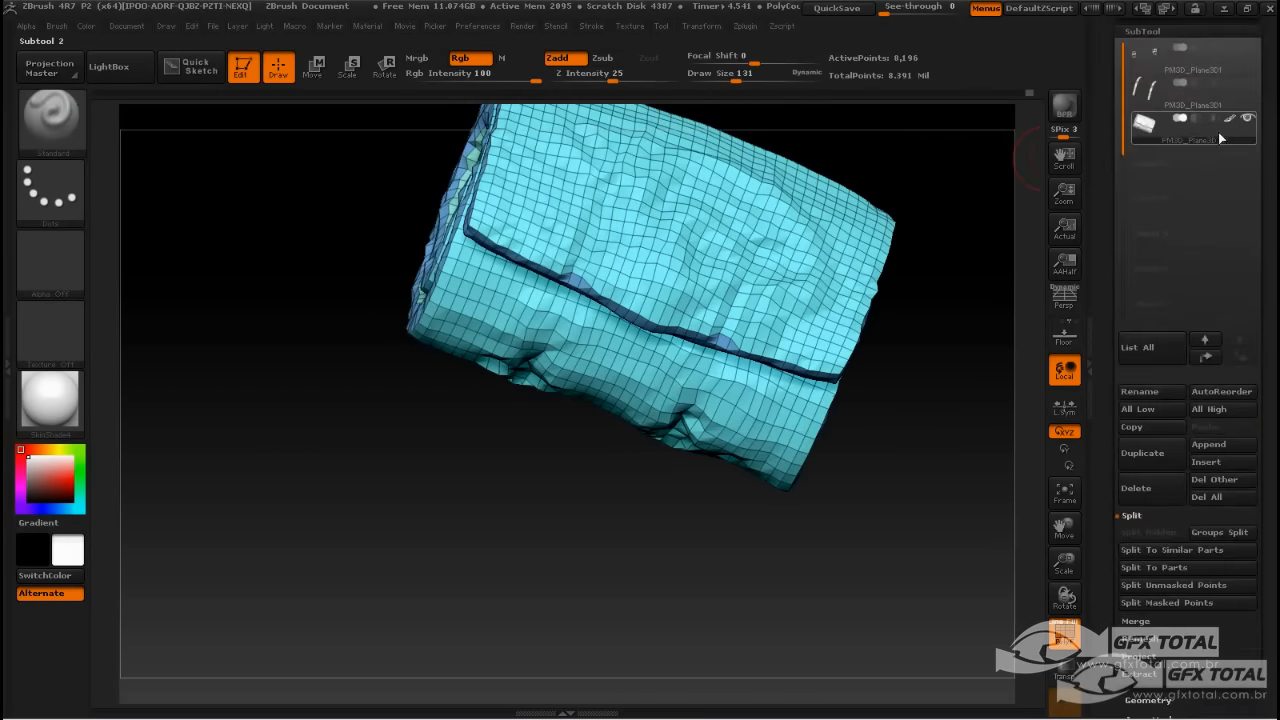
{"action": "left_click", "coordinate": [1150, 90]}
{"action": "left_click_drag", "start_coordinate": [971, 293], "coordinate": [907, 279]}
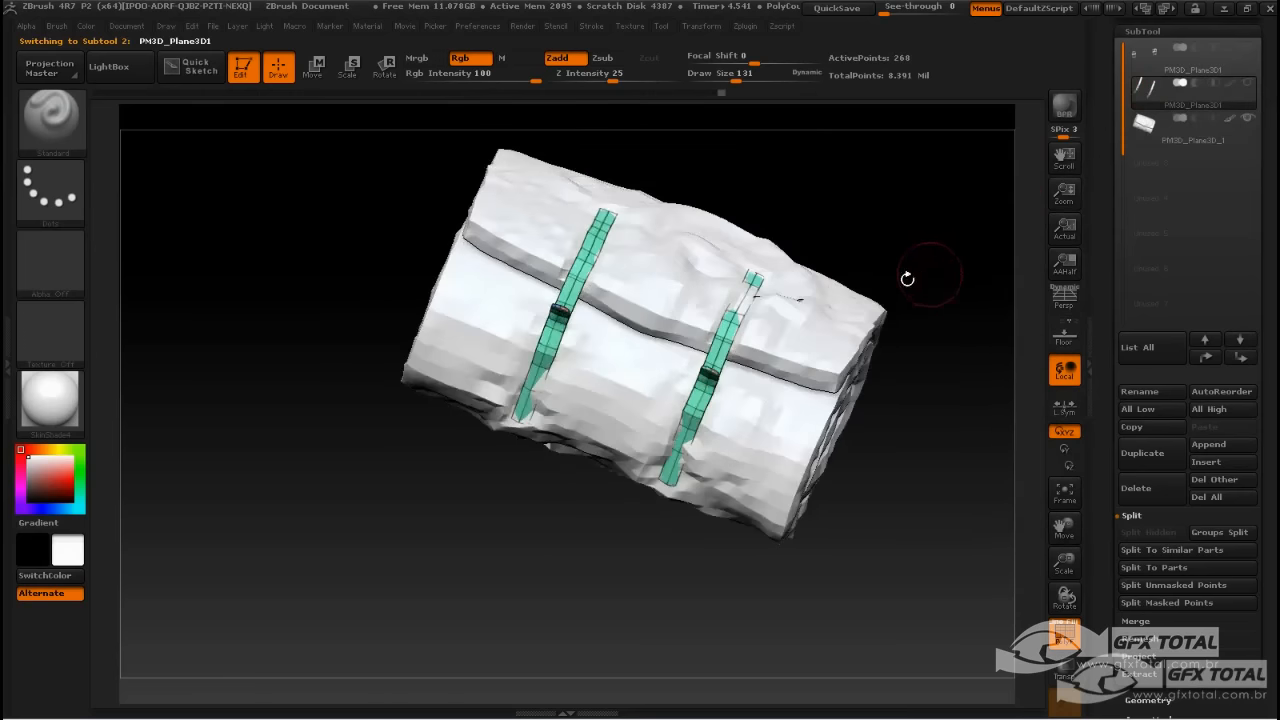
{"action": "left_click_drag", "start_coordinate": [909, 231], "coordinate": [959, 178]}
Select the bedroll subtool and raise it to its highest subdivision level.
{"action": "left_click", "coordinate": [1143, 123]}
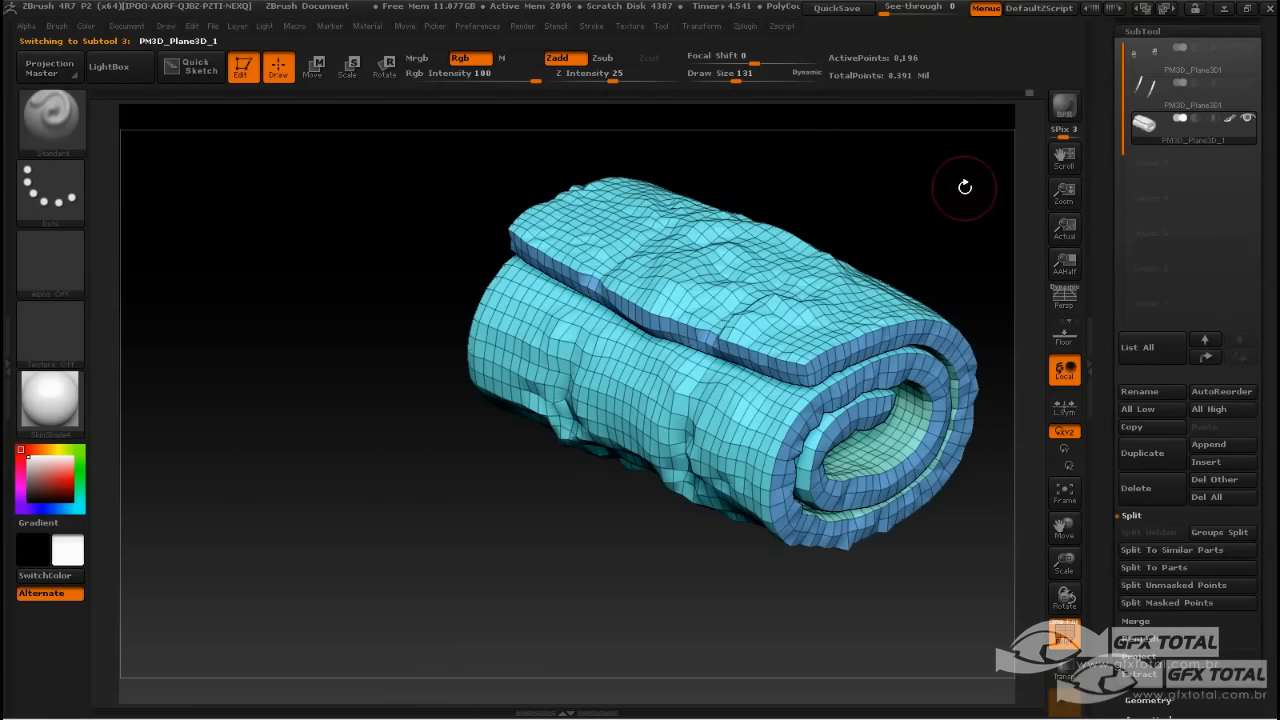
{"action": "key", "text": "d"}
{"action": "key", "text": "d"}
{"action": "key", "text": "d"}
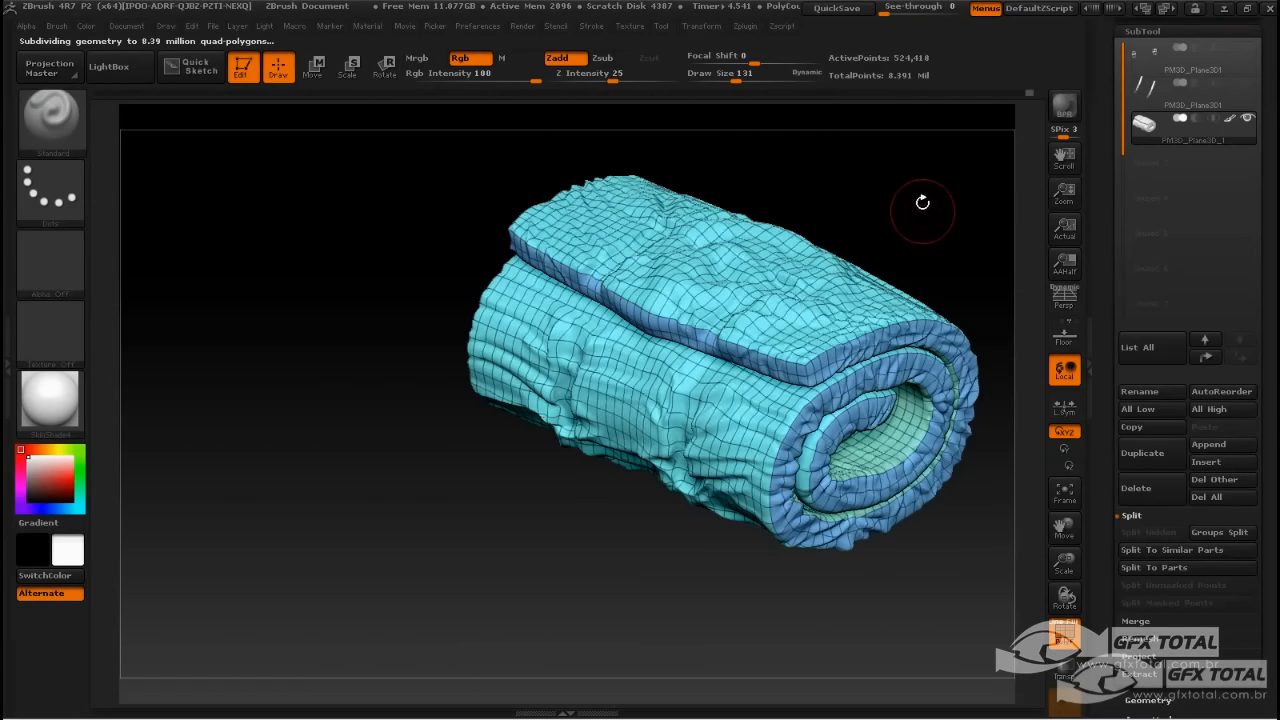
Select the straps subtool, hide its polygon wireframe and try a black colour on the straps.
{"action": "left_click", "coordinate": [1165, 92]}
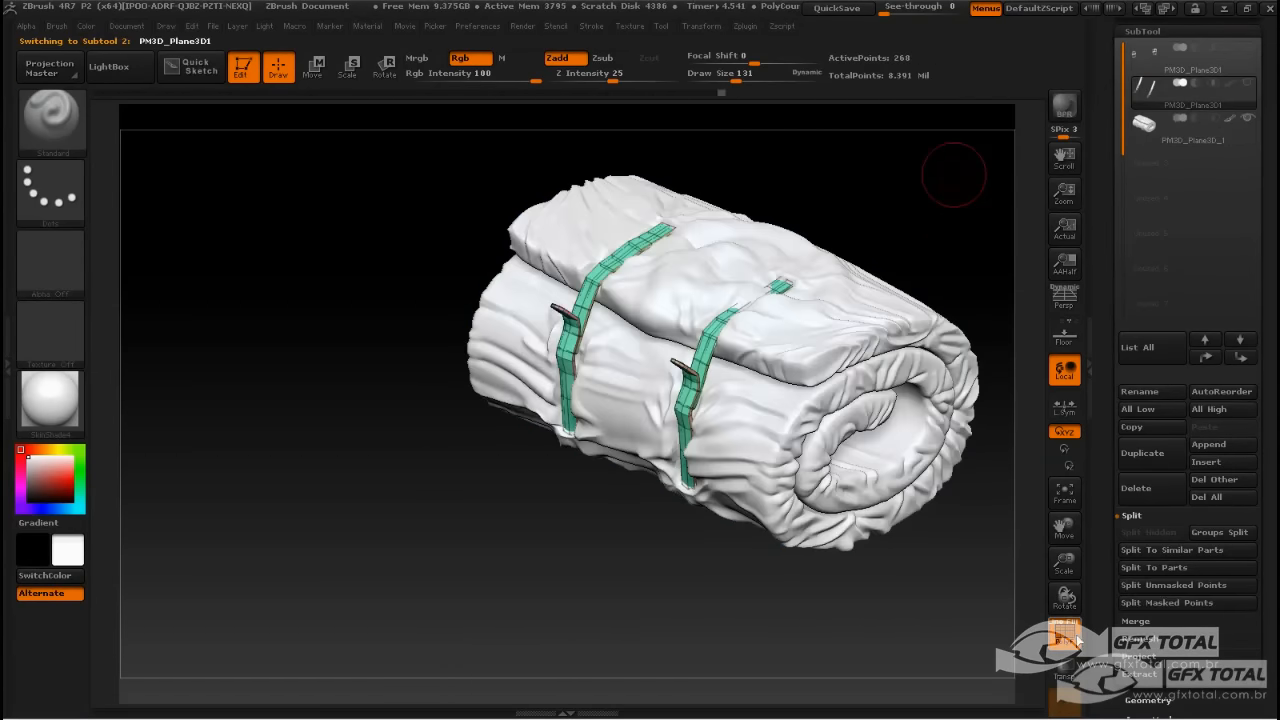
{"action": "left_click", "coordinate": [1076, 638]}
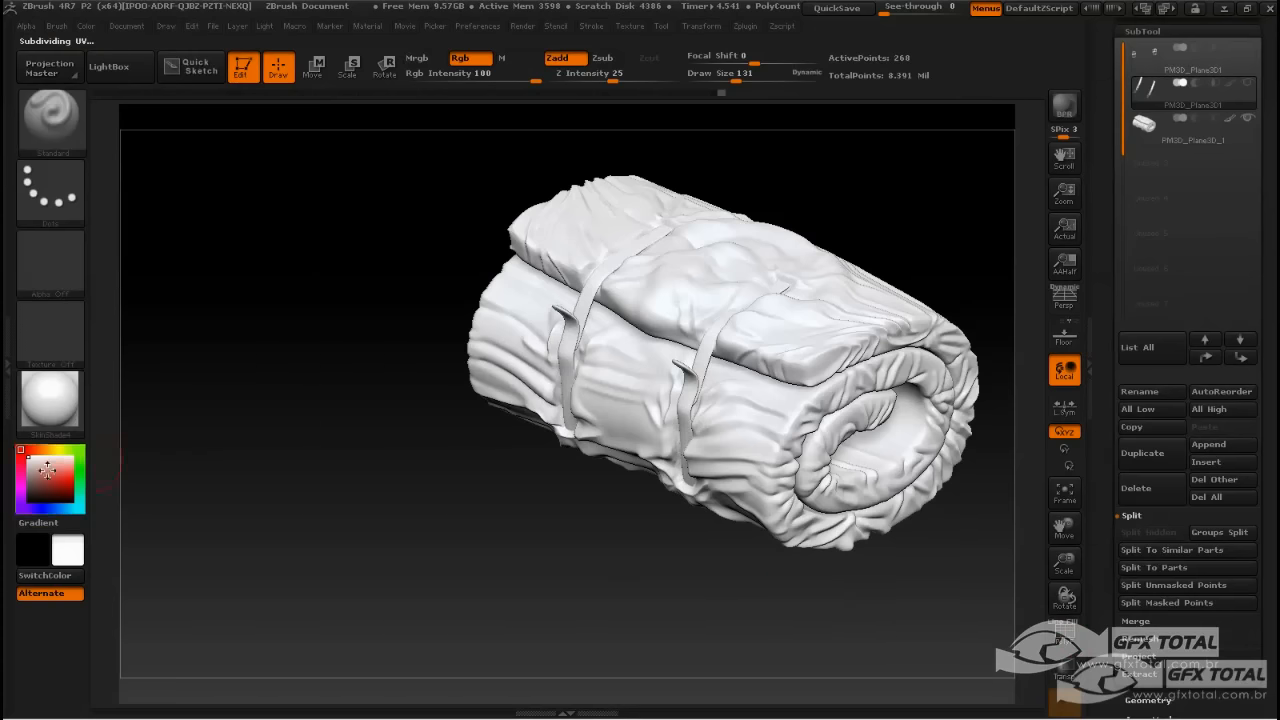
{"action": "left_click", "coordinate": [28, 498]}
{"action": "left_click_drag", "start_coordinate": [260, 503], "coordinate": [191, 423]}
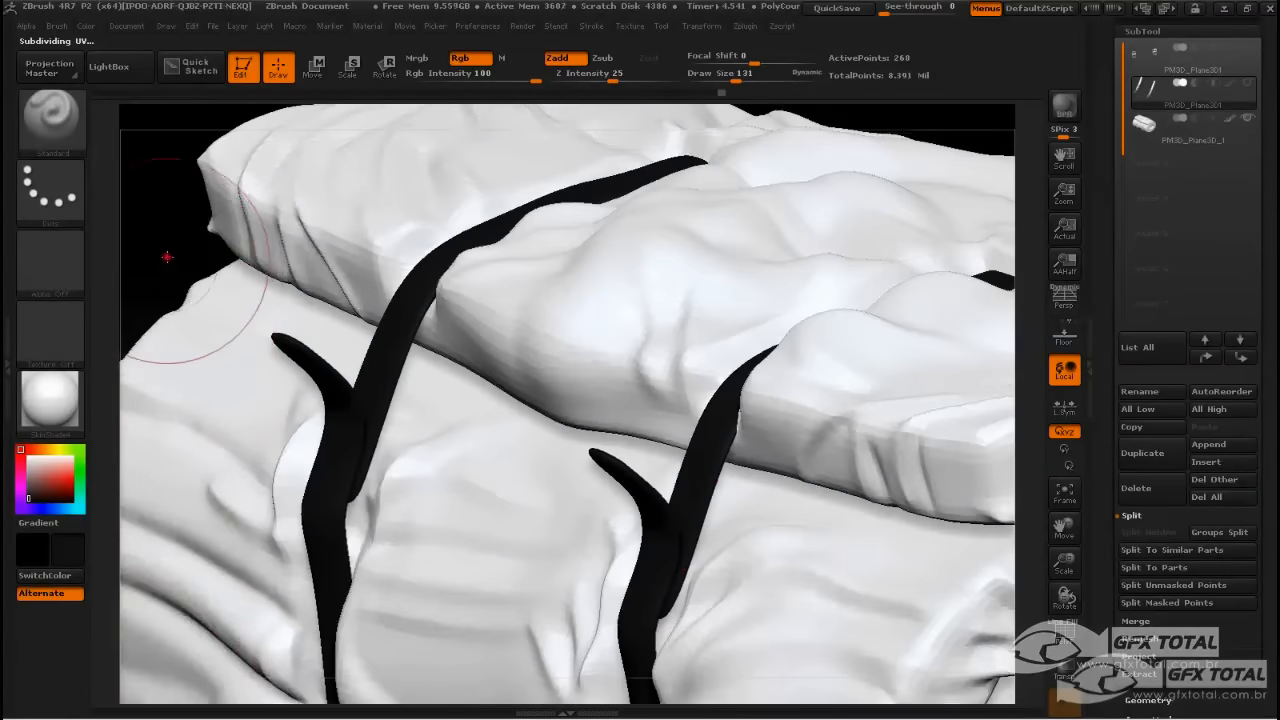
{"action": "left_click_drag", "start_coordinate": [167, 257], "coordinate": [570, 325]}
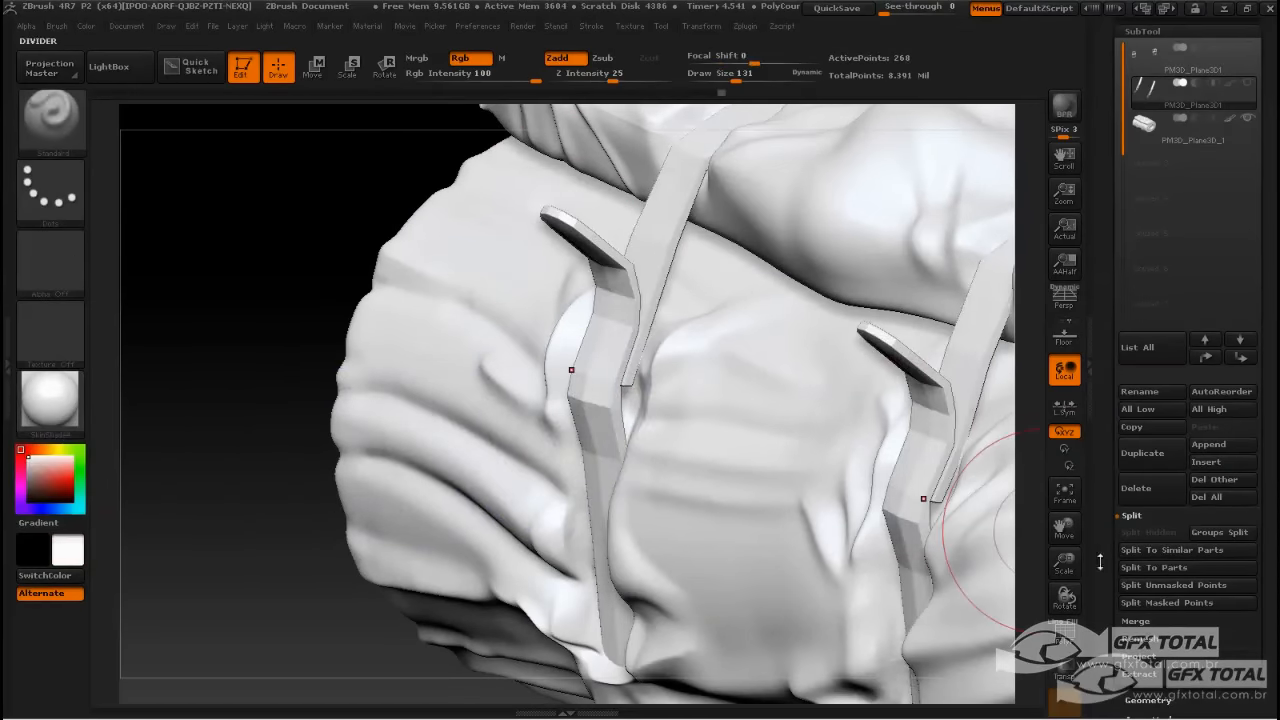
Show the polygon wireframe on the straps and choose the ZModeler brush.
{"action": "left_click", "coordinate": [1063, 632]}
{"action": "scroll", "coordinate": [1190, 450], "scroll_direction": "down", "scroll_amount": 3}
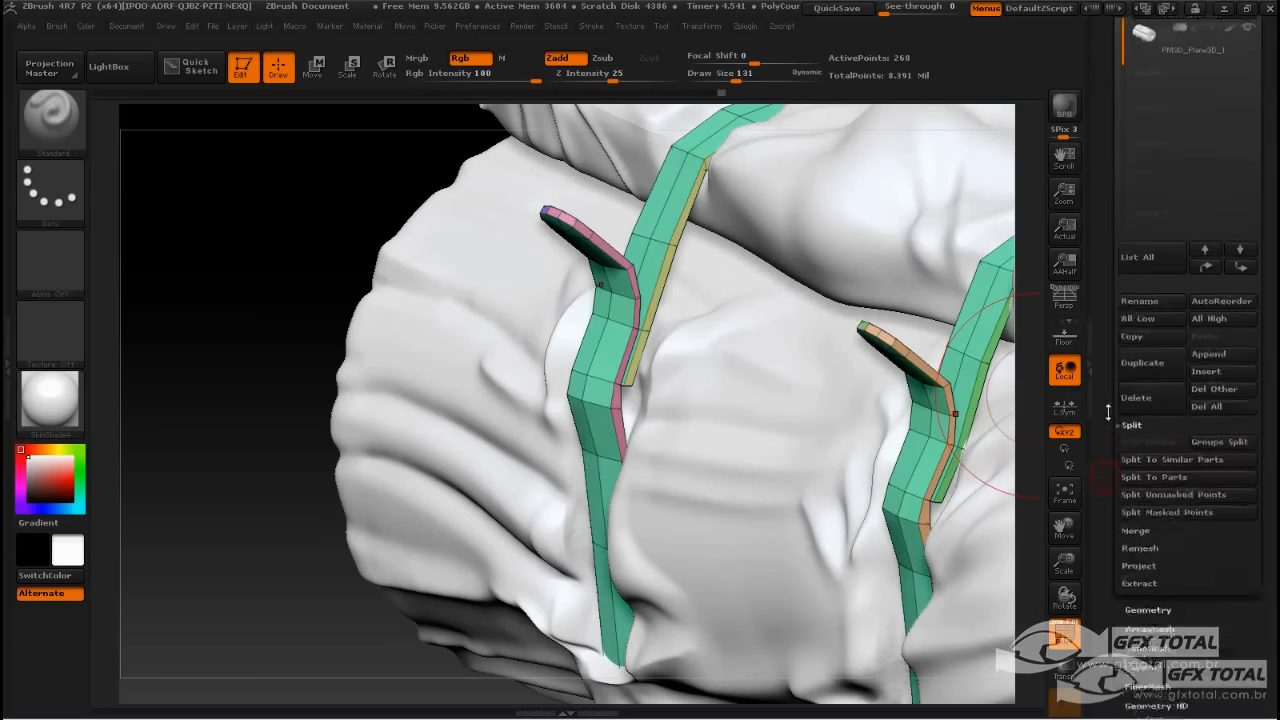
{"action": "left_click_drag", "start_coordinate": [294, 217], "coordinate": [1041, 228]}
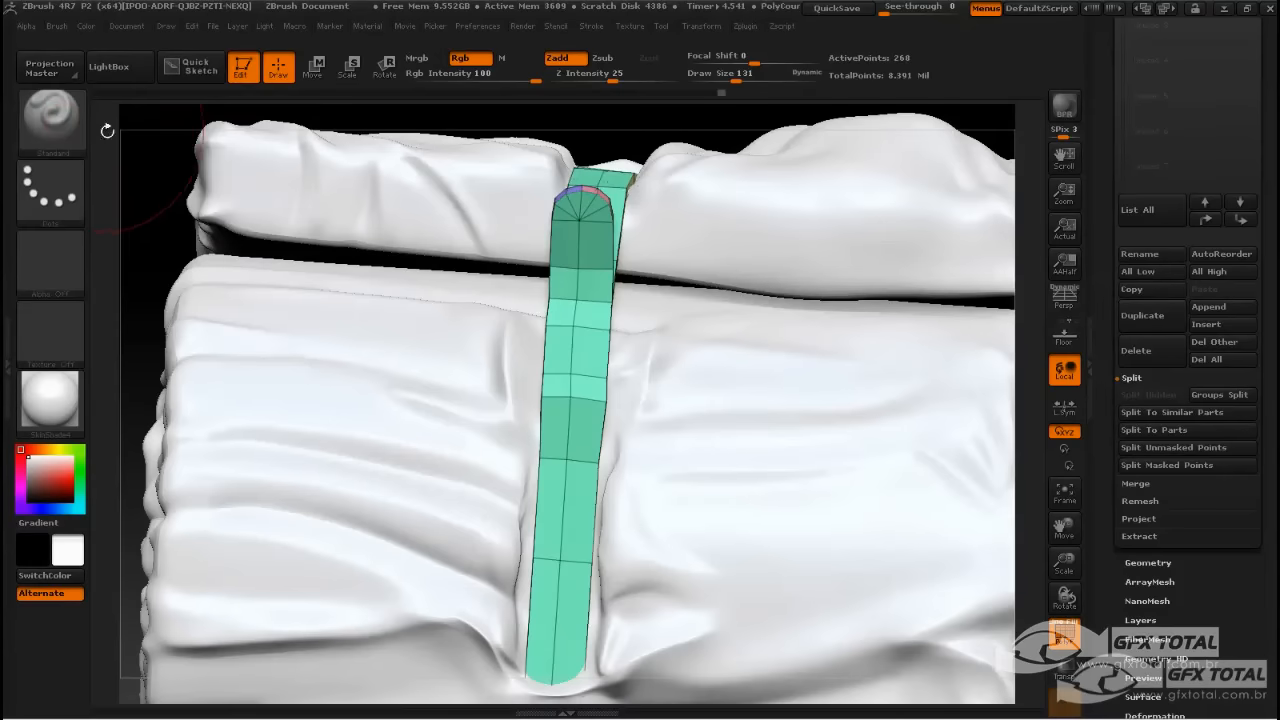
{"action": "left_click", "coordinate": [60, 118]}
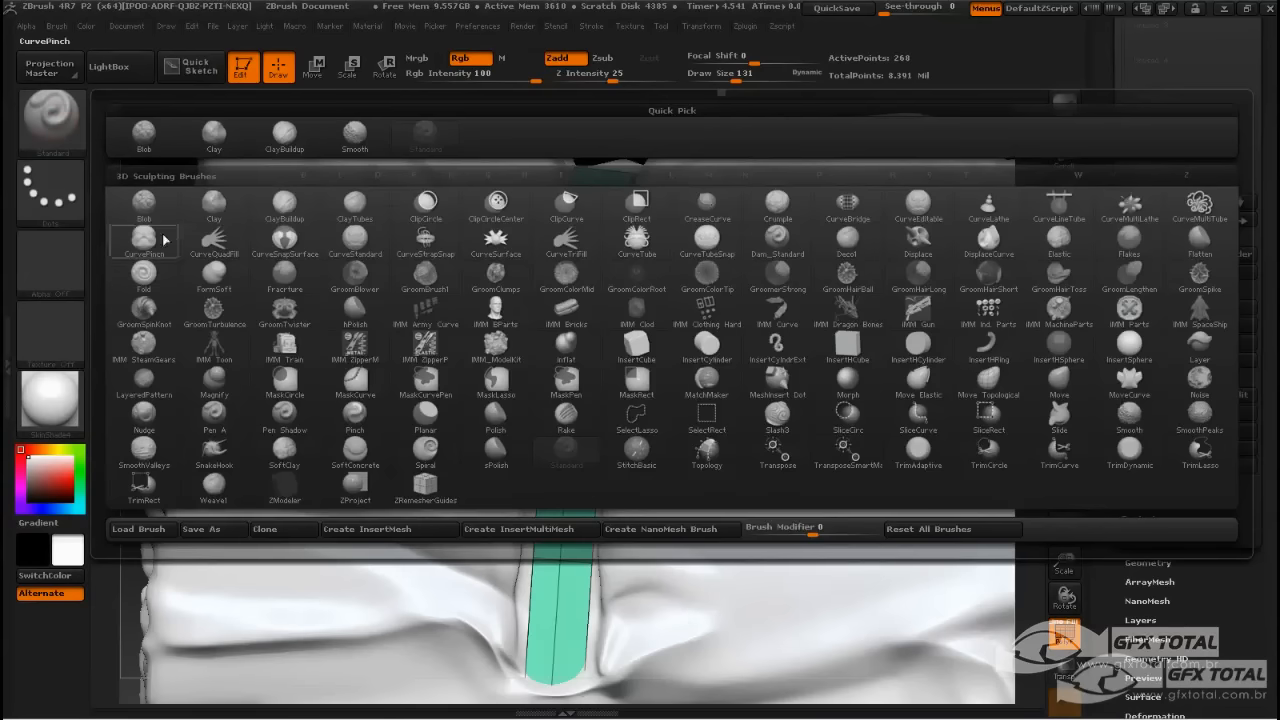
{"action": "left_click", "coordinate": [273, 494]}
{"action": "left_click_drag", "start_coordinate": [166, 226], "coordinate": [155, 234]}
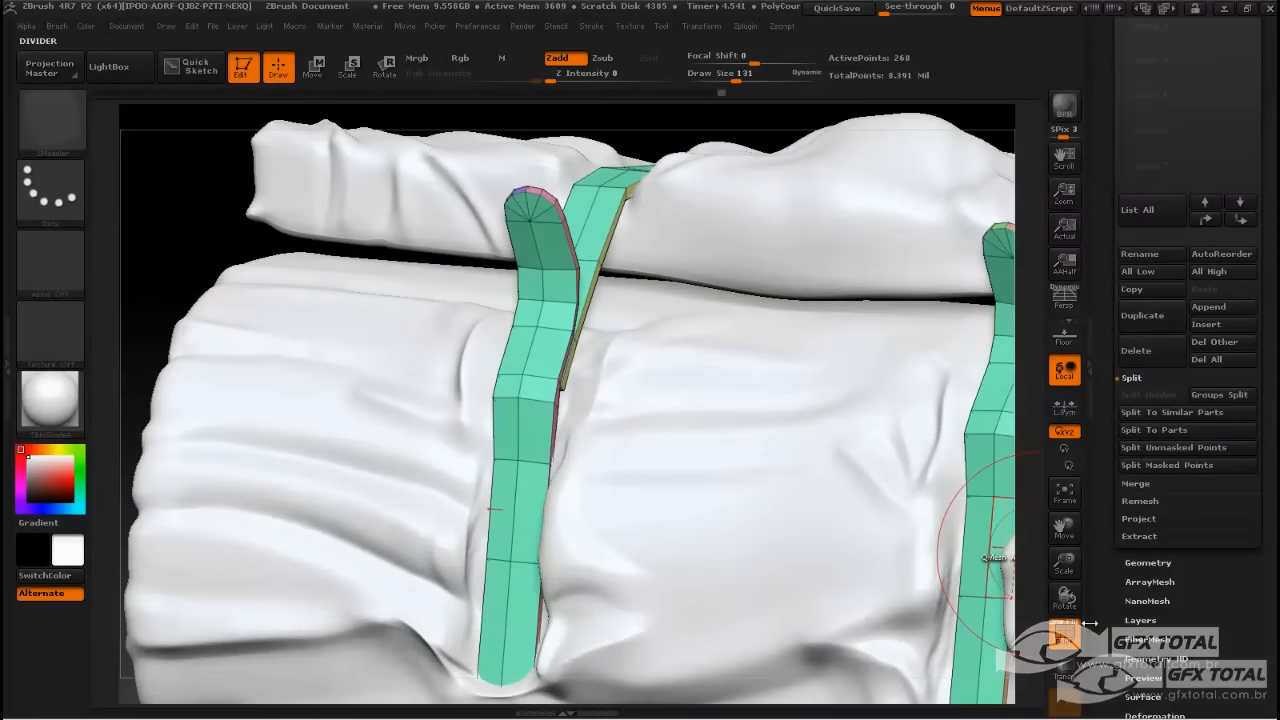
Isolate the straps subtool by hiding the bedroll and the buckles.
{"action": "left_click", "coordinate": [1142, 315]}
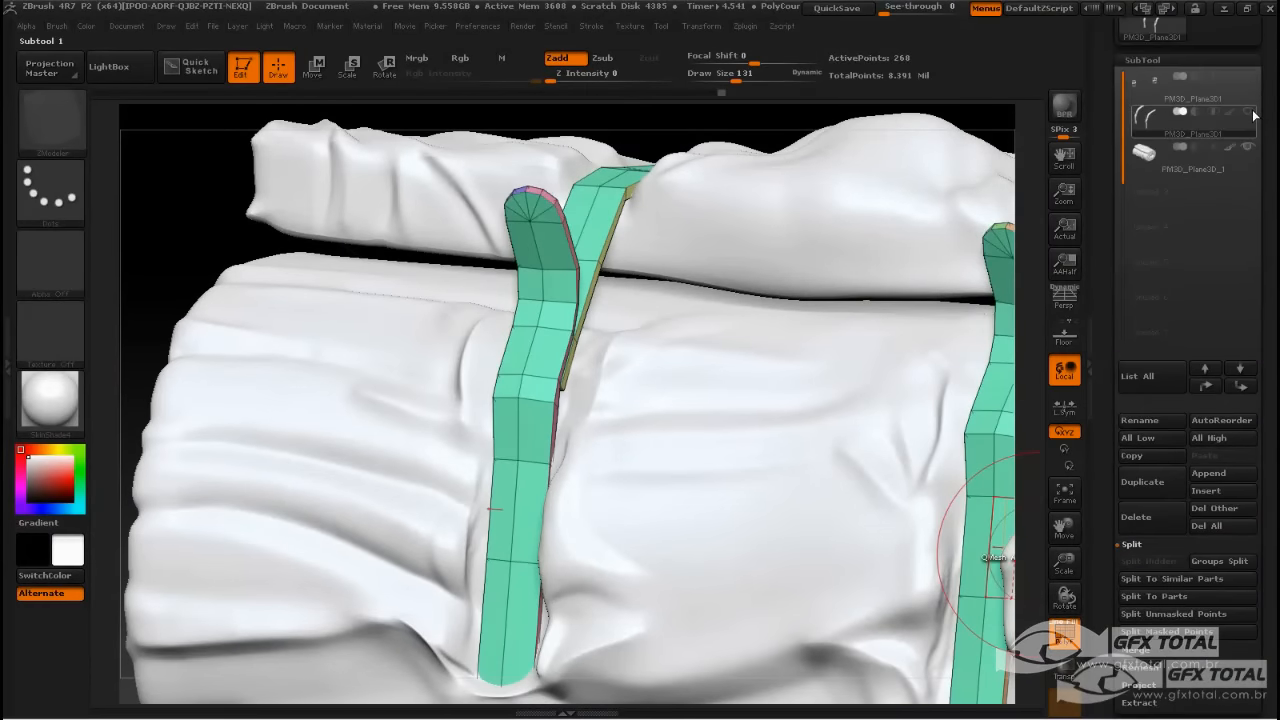
{"action": "left_click", "coordinate": [1250, 114]}
{"action": "left_click_drag", "start_coordinate": [262, 236], "coordinate": [224, 238]}
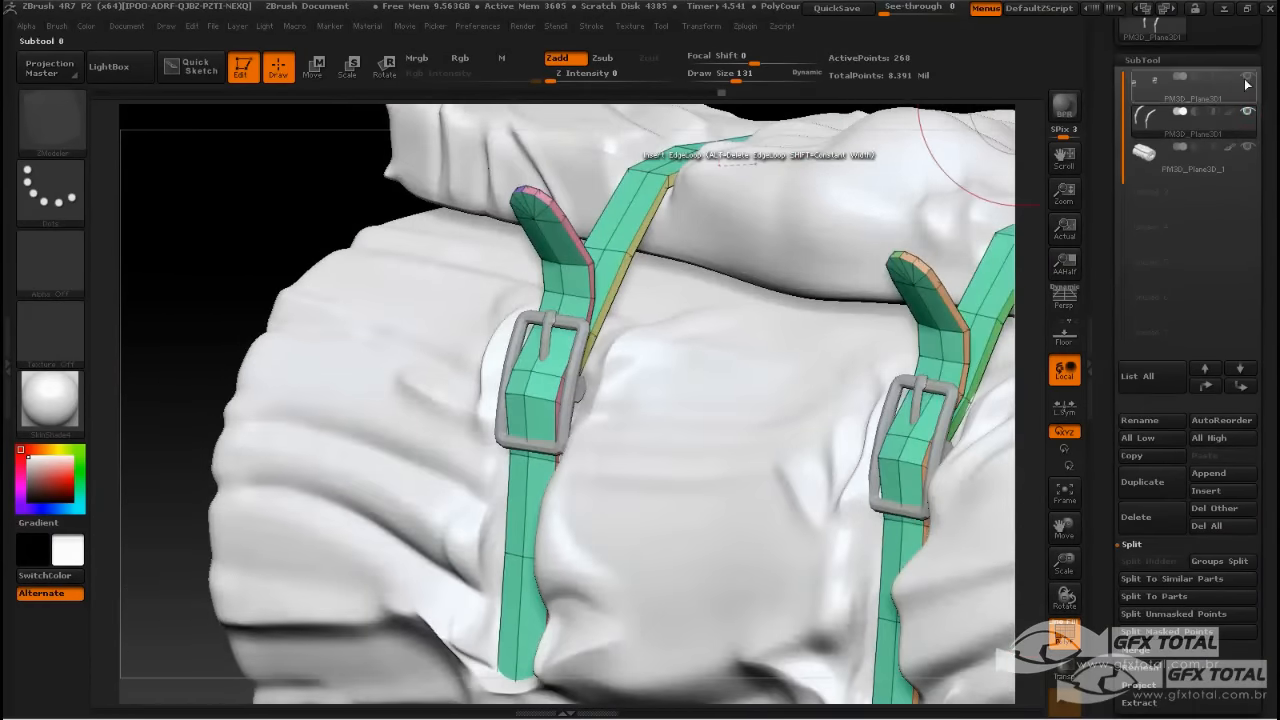
{"action": "left_click", "coordinate": [1248, 114]}
{"action": "left_click_drag", "start_coordinate": [343, 243], "coordinate": [420, 242]}
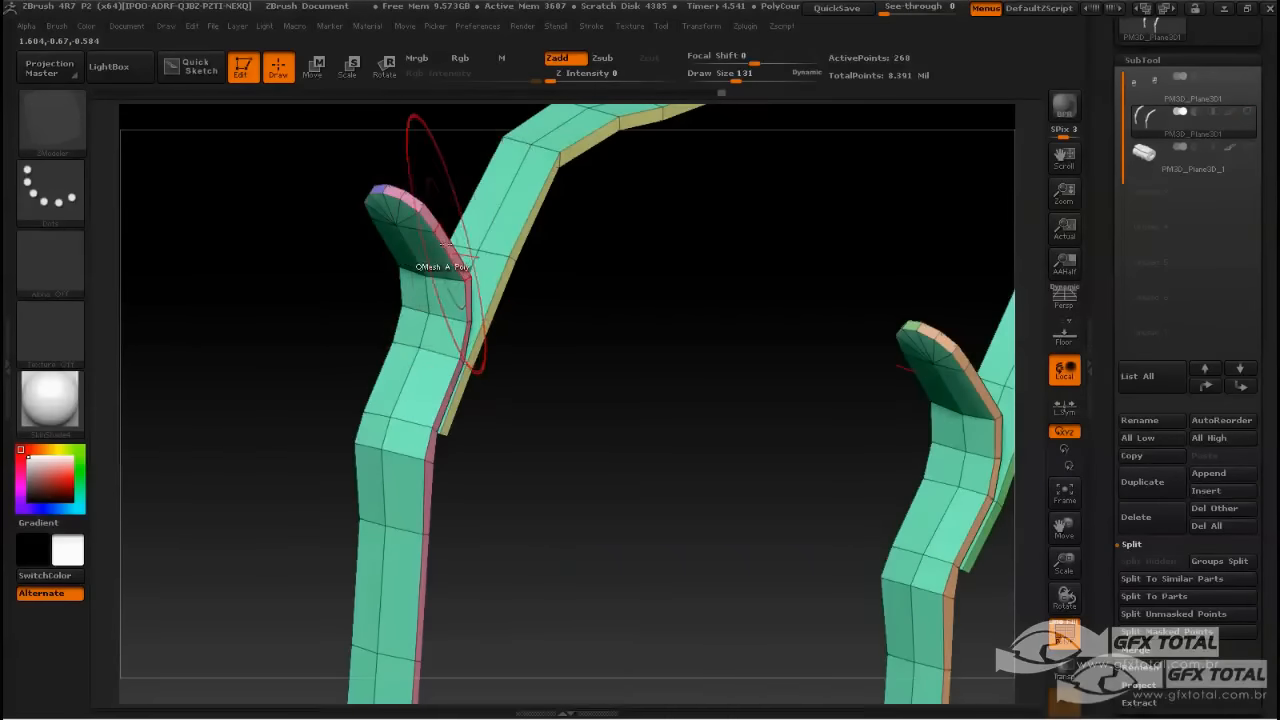
Set the ZModeler edge action to Crease with the EdgeLoop Complete target, reduce the draw size to 24 and crease the straps' border edge loops.
{"action": "key", "text": "space"}
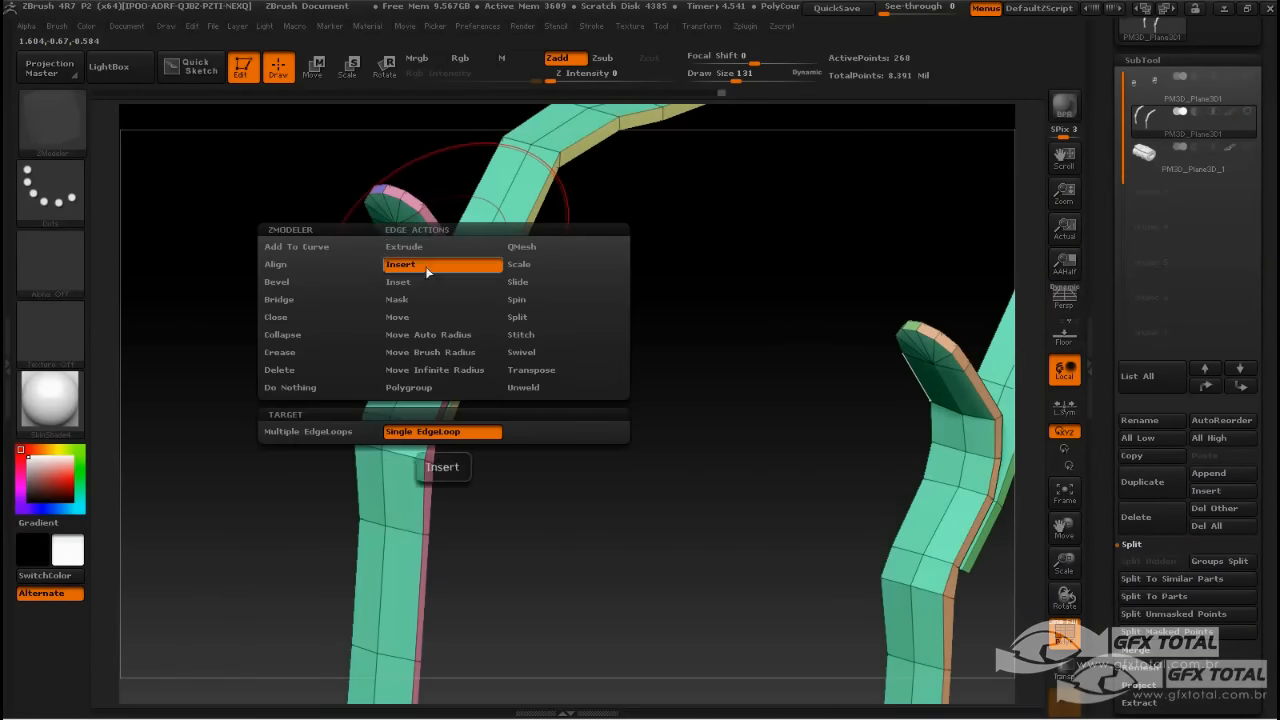
{"action": "left_click", "coordinate": [281, 353]}
{"action": "left_click", "coordinate": [349, 452]}
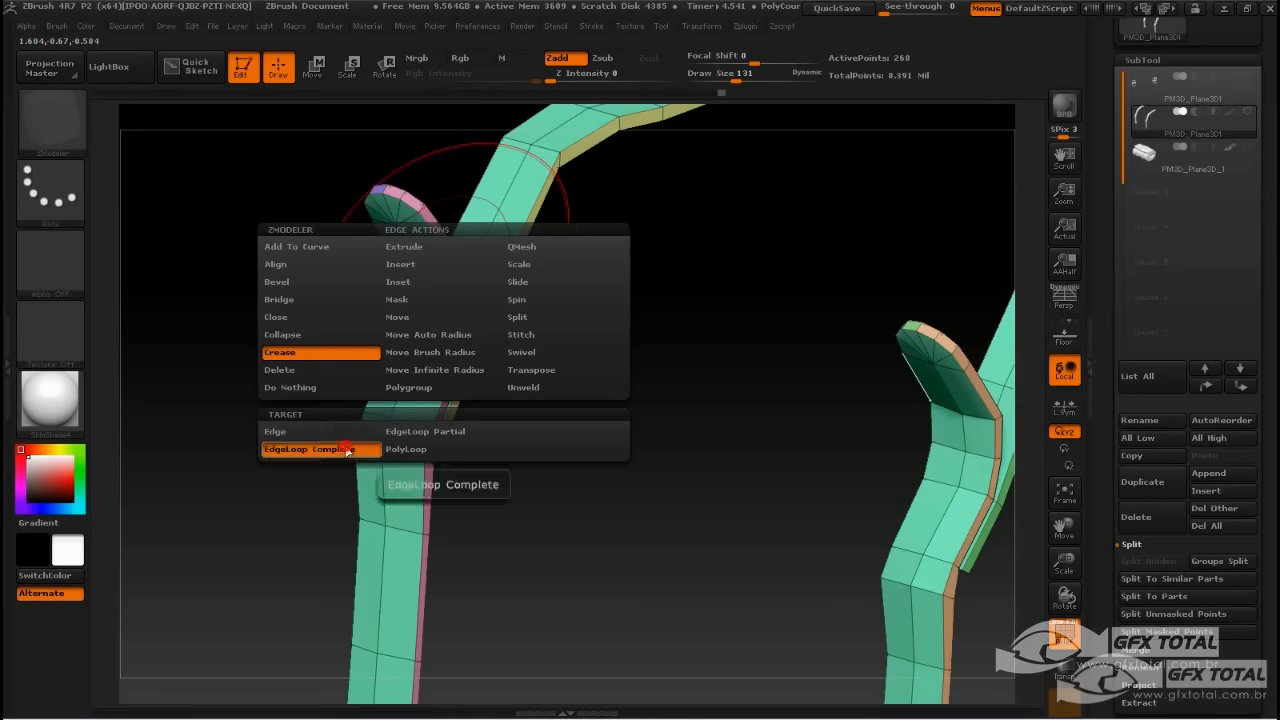
{"action": "key", "text": "space"}
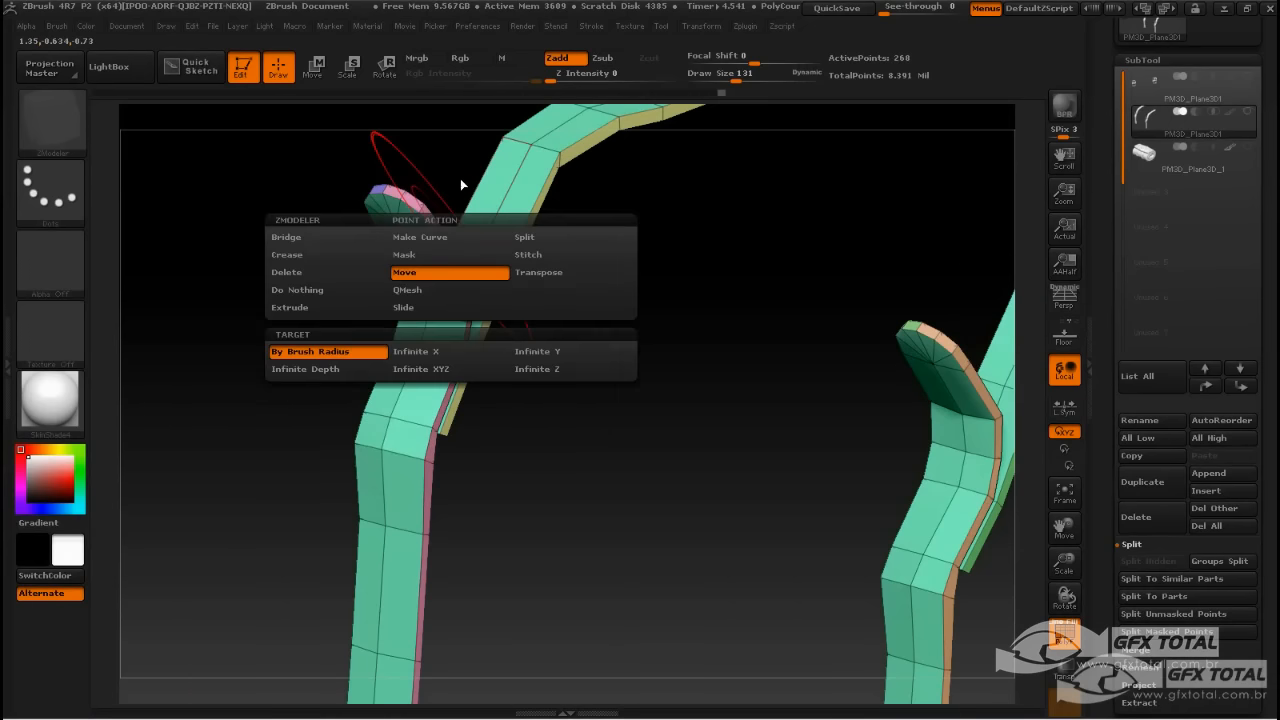
{"action": "key", "text": "space"}
{"action": "mouse_move", "coordinate": [468, 174]}
{"action": "left_mouse_down"}
{"action": "mouse_move", "coordinate": [428, 172]}
{"action": "mouse_move", "coordinate": [443, 166]}
{"action": "mouse_move", "coordinate": [434, 160]}
{"action": "mouse_move", "coordinate": [280, 292]}
{"action": "left_mouse_up"}
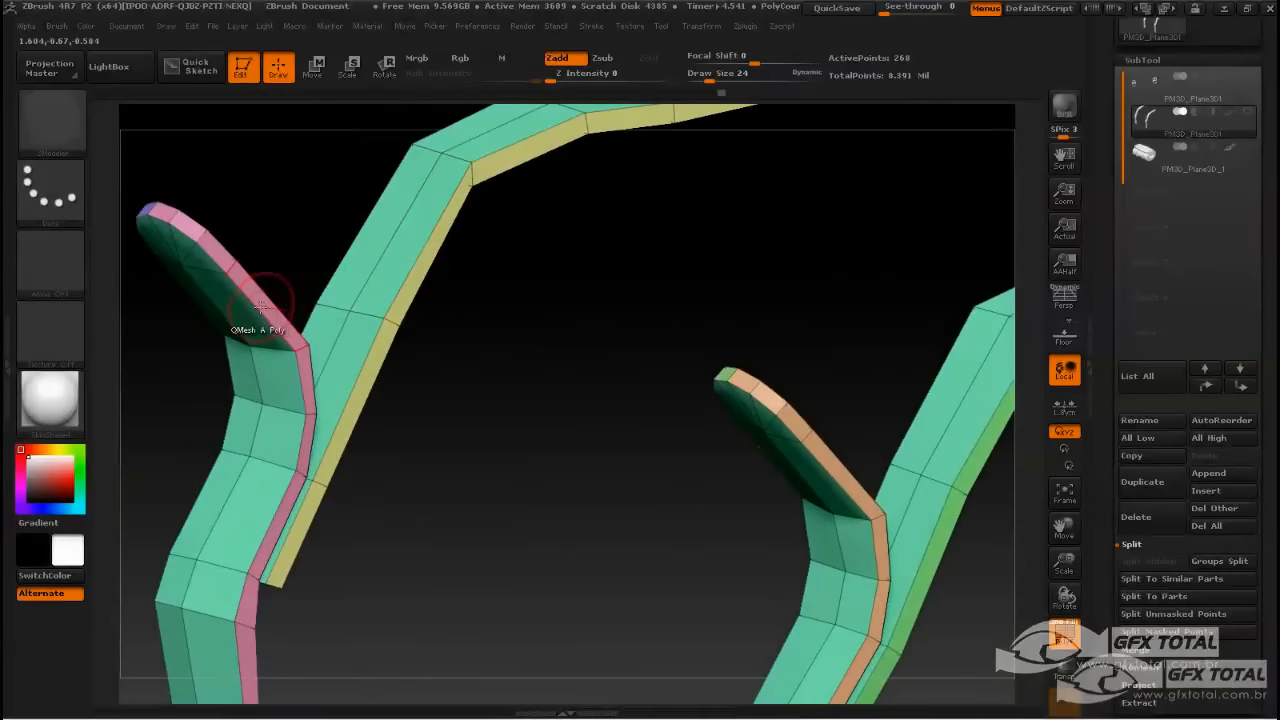
{"action": "left_click", "coordinate": [258, 308]}
{"action": "left_click", "coordinate": [261, 294]}
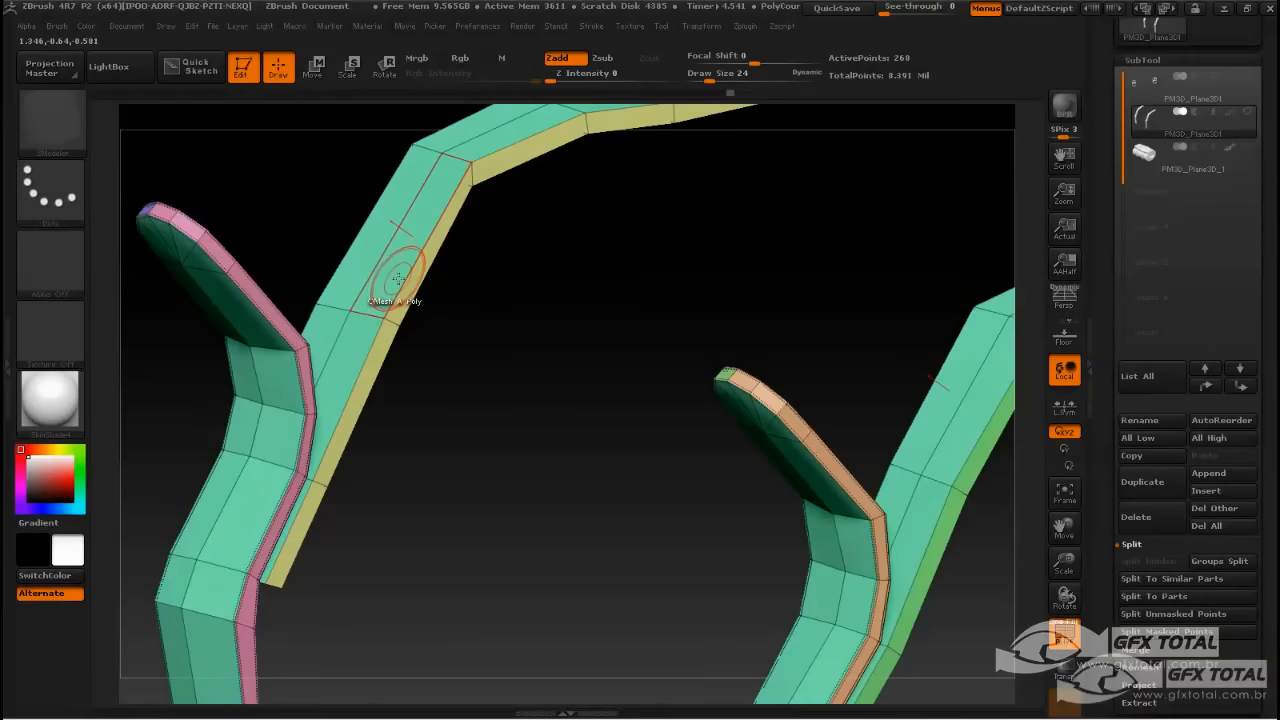
Change the crease target to single edges and crease the corner edges at the long straps' lower ends, undoing any accidental extrusion.
{"action": "left_click_drag", "start_coordinate": [423, 297], "coordinate": [493, 318]}
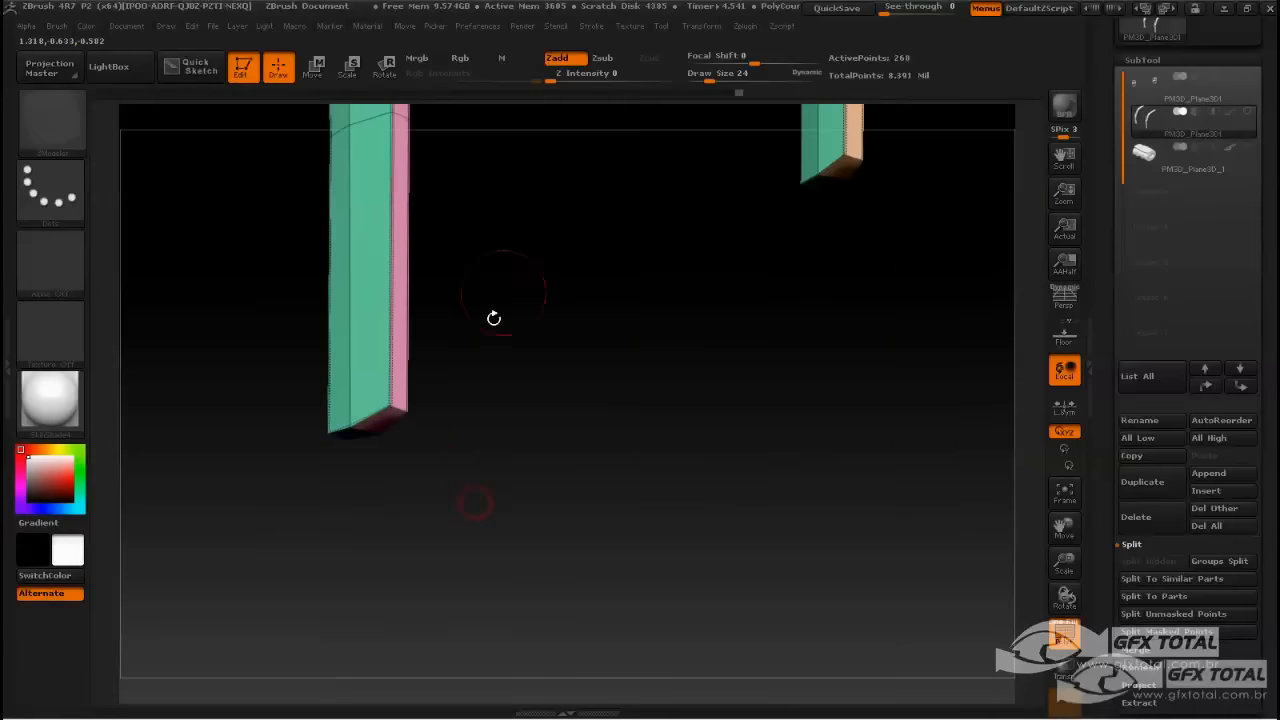
{"action": "left_click_drag", "start_coordinate": [410, 442], "coordinate": [355, 390]}
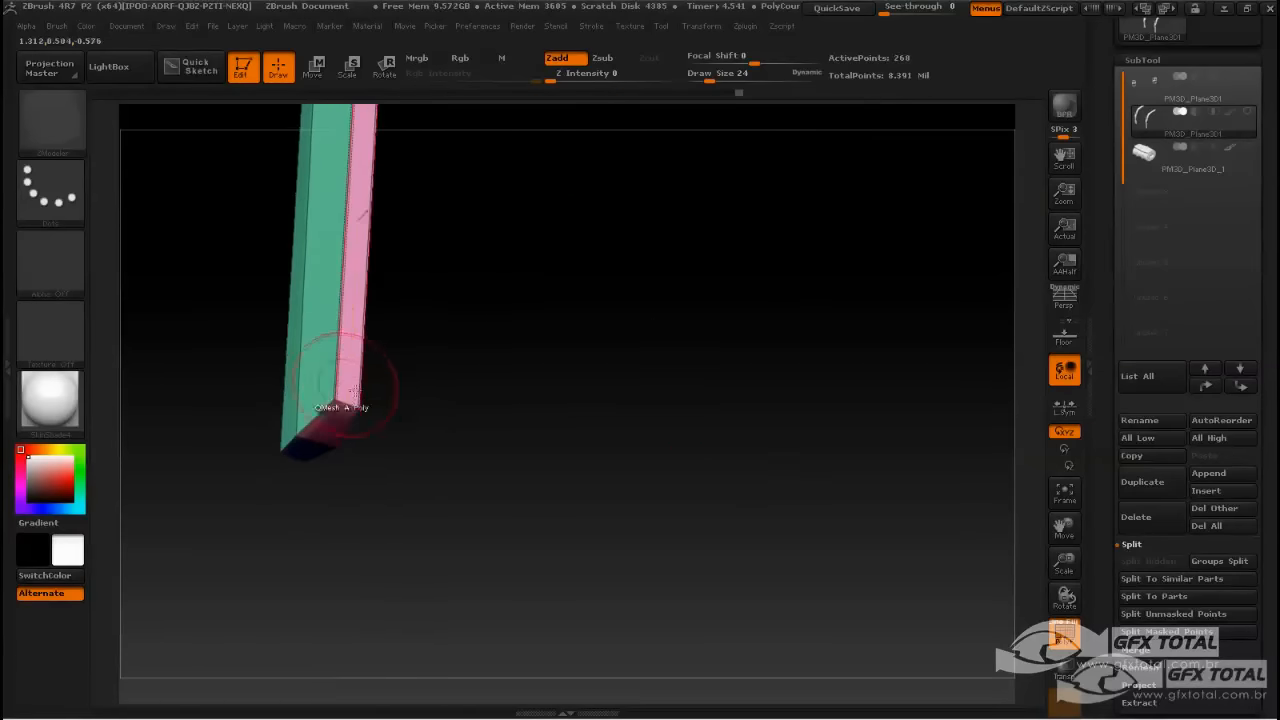
{"action": "key", "text": "space"}
{"action": "left_click", "coordinate": [240, 447]}
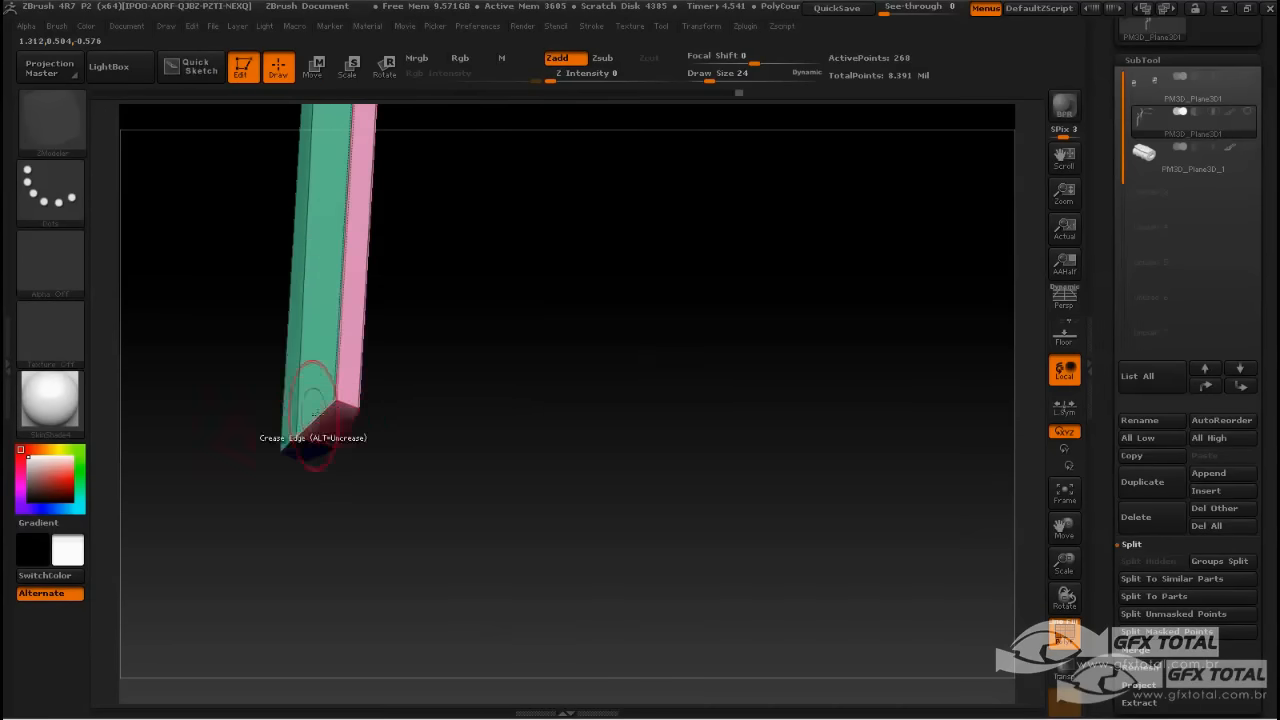
{"action": "left_click_drag", "start_coordinate": [290, 457], "coordinate": [270, 610]}
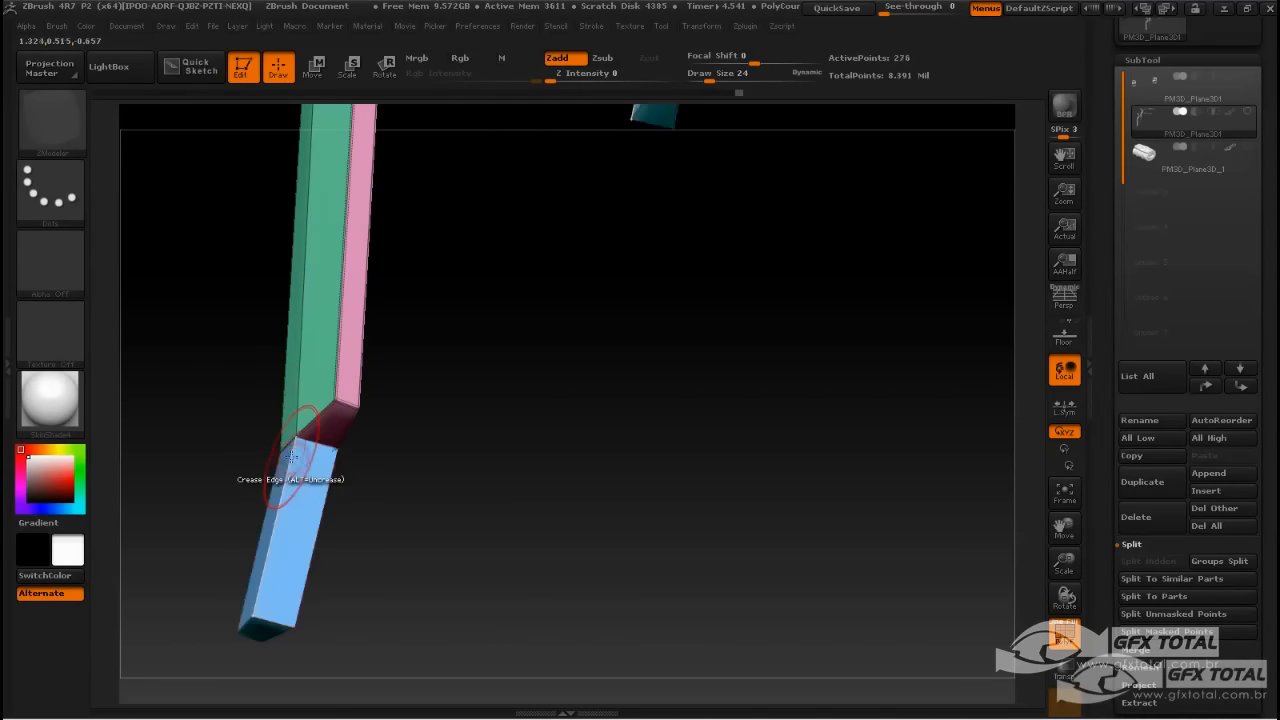
{"action": "key", "text": "ctrl+z"}
{"action": "left_click_drag", "start_coordinate": [290, 457], "coordinate": [257, 465]}
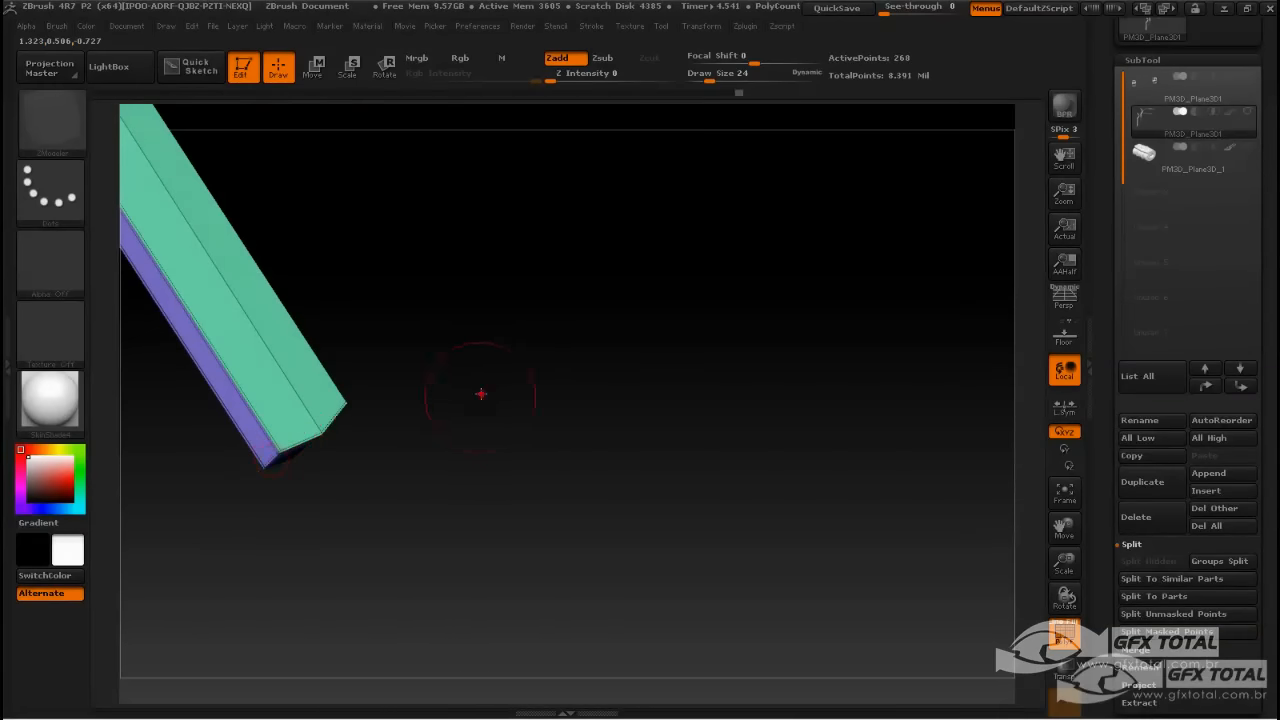
{"action": "left_click_drag", "start_coordinate": [481, 393], "coordinate": [453, 425]}
Crease the corner edges at the ends of the strap sections running behind the rounded tips.
{"action": "left_click_drag", "start_coordinate": [352, 437], "coordinate": [598, 265]}
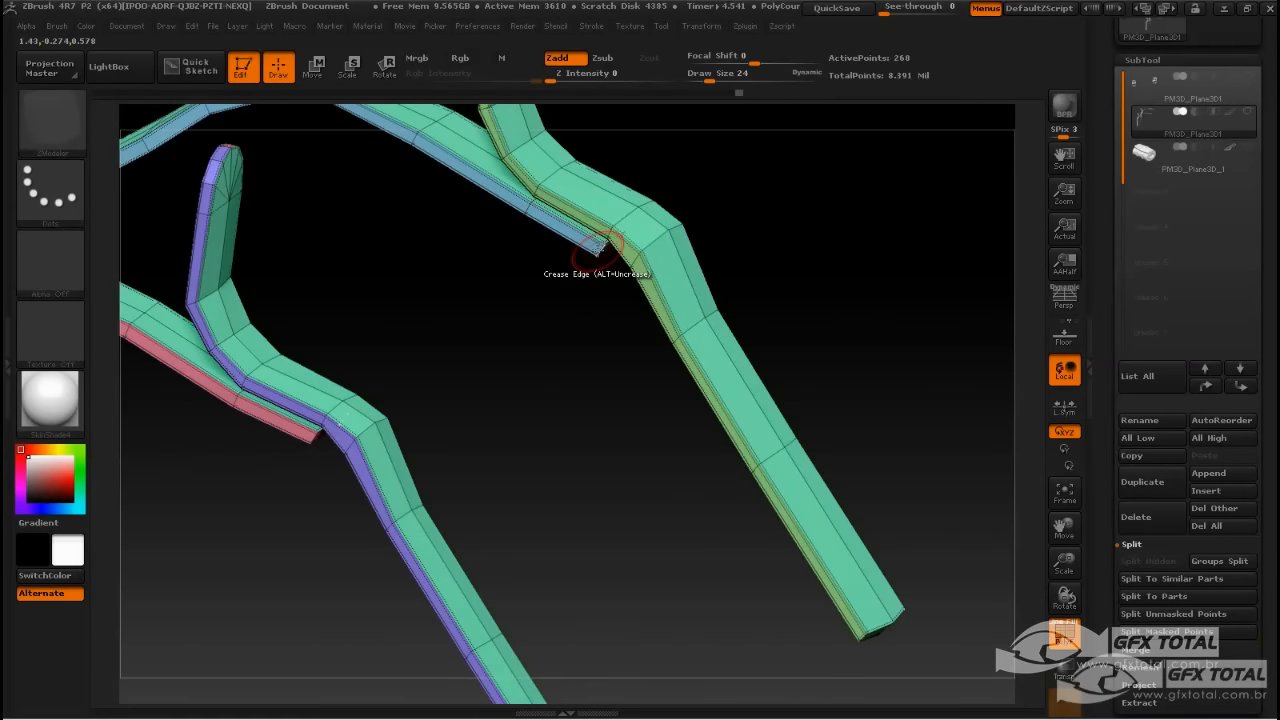
{"action": "left_click_drag", "start_coordinate": [530, 394], "coordinate": [603, 489]}
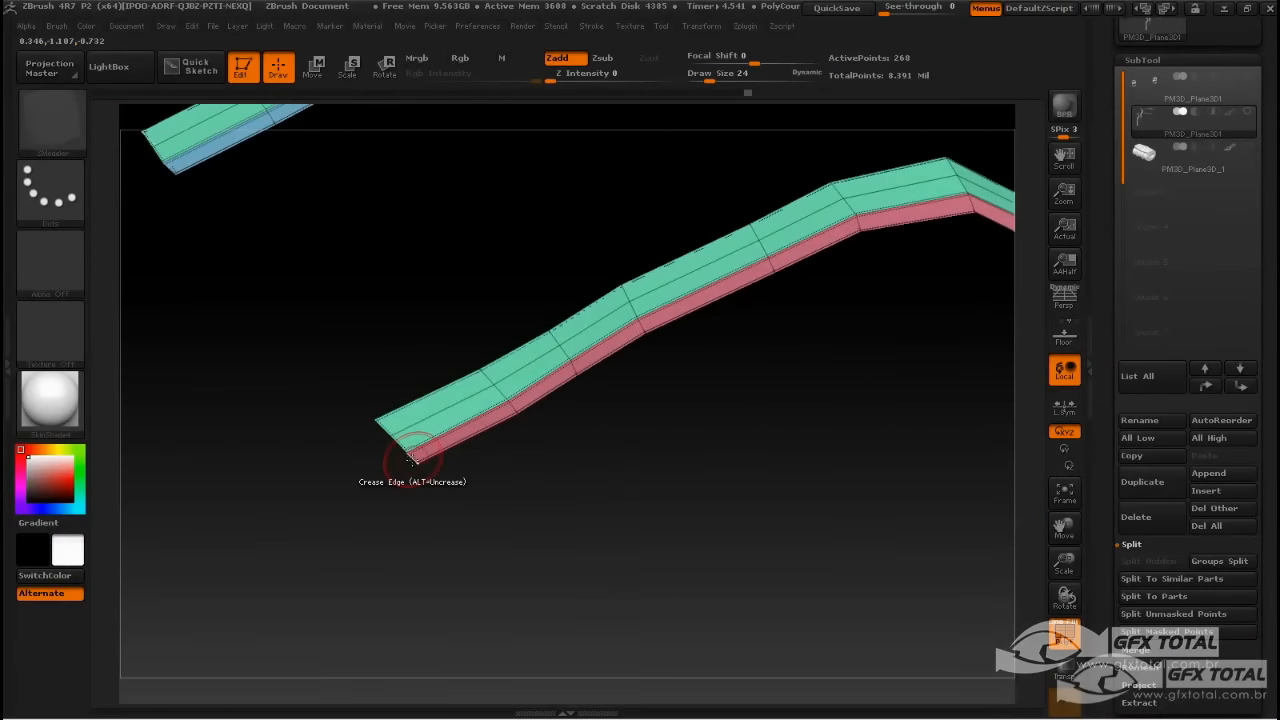
{"action": "left_click_drag", "start_coordinate": [414, 534], "coordinate": [378, 469]}
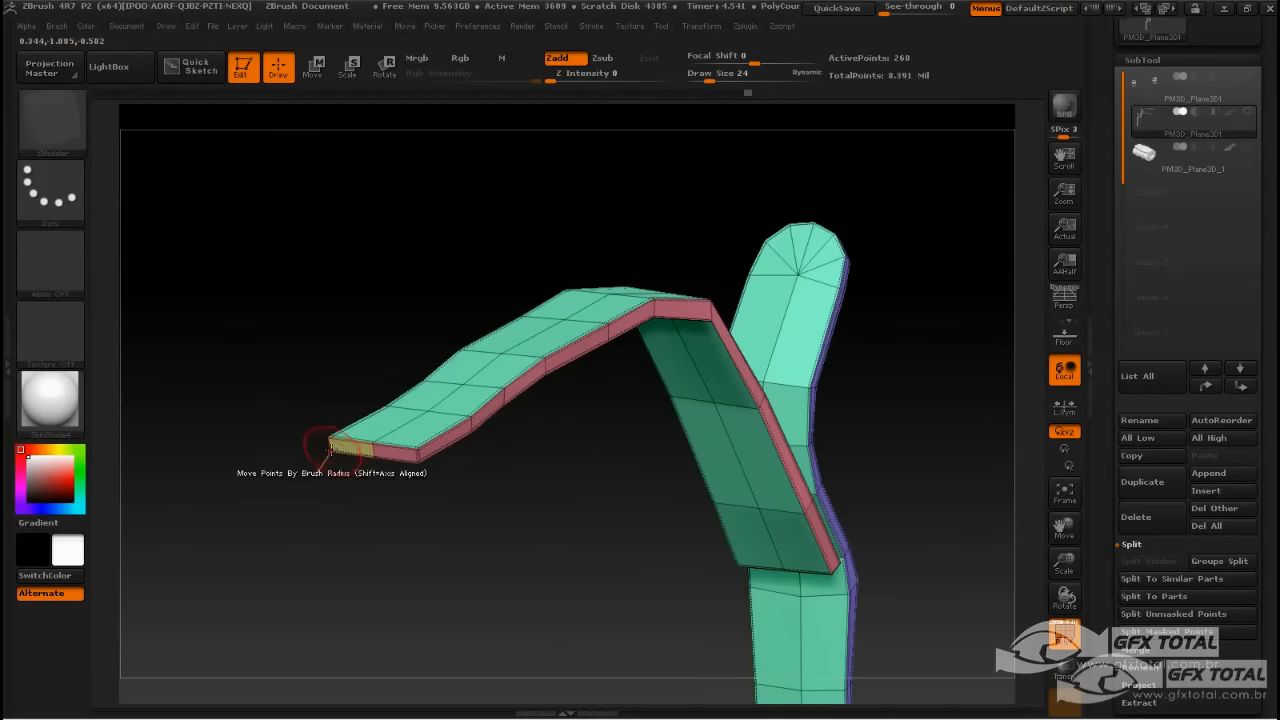
{"action": "left_click_drag", "start_coordinate": [321, 426], "coordinate": [795, 540]}
Smooth the straps with Dynamic Subdiv and apply it as real subdivision levels.
{"action": "left_click_drag", "start_coordinate": [1100, 523], "coordinate": [1169, 327]}
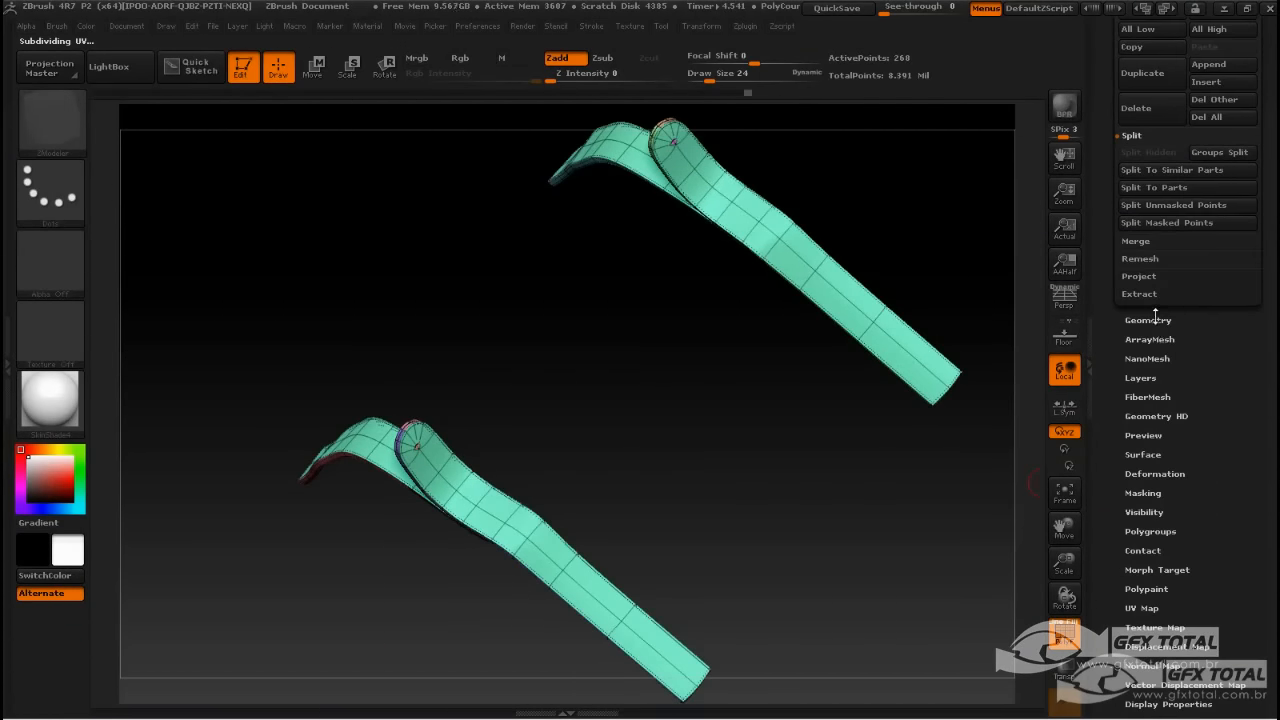
{"action": "left_click", "coordinate": [1155, 319]}
{"action": "left_click", "coordinate": [1160, 183]}
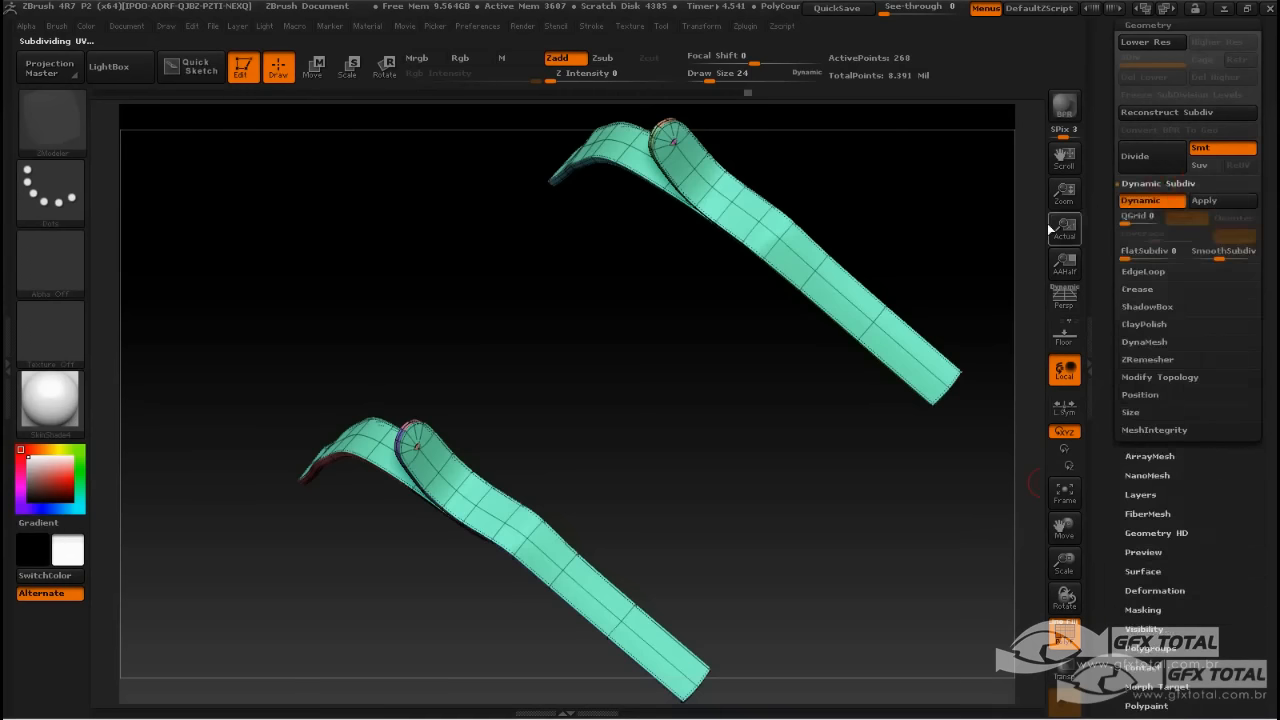
{"action": "left_click_drag", "start_coordinate": [978, 205], "coordinate": [997, 187]}
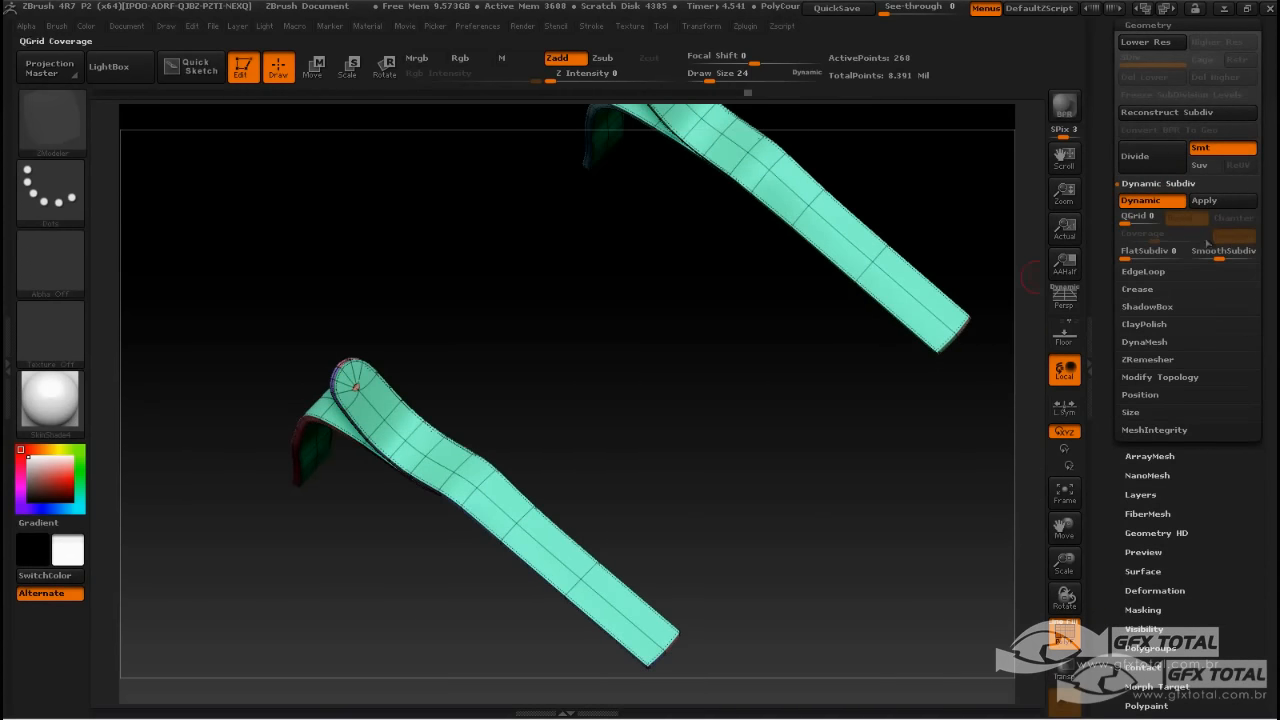
{"action": "left_click_drag", "start_coordinate": [982, 366], "coordinate": [905, 426]}
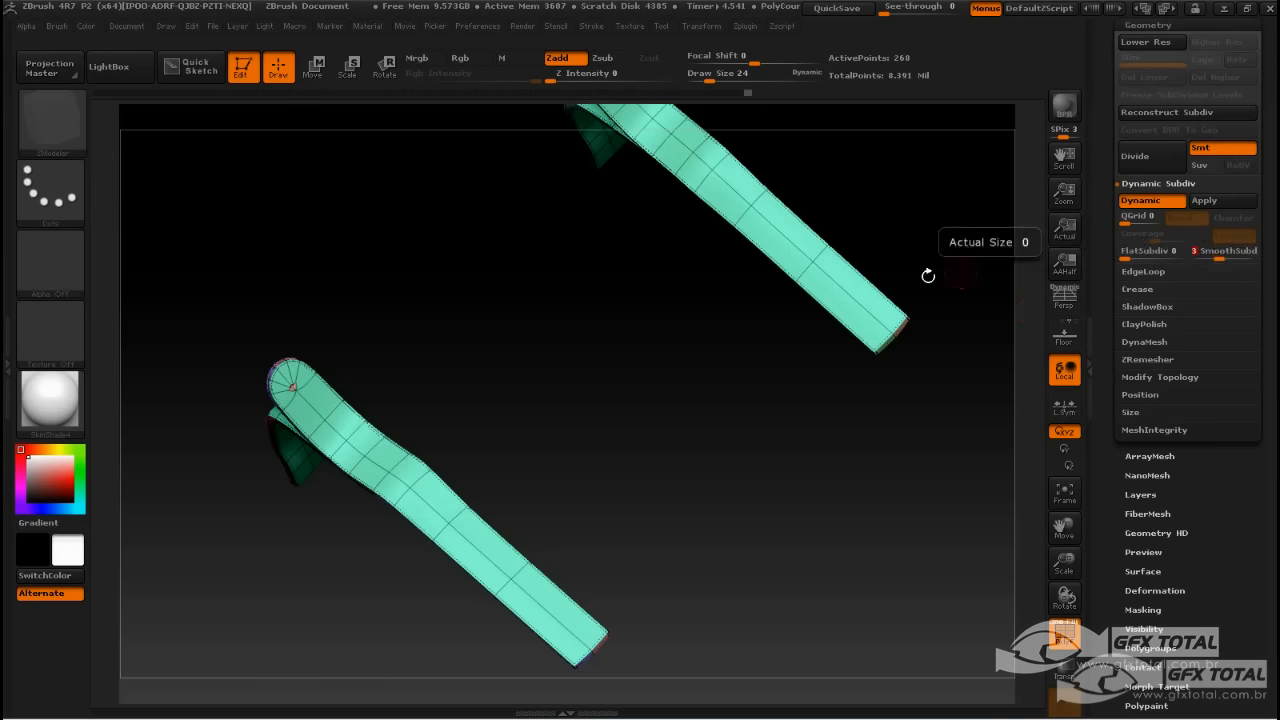
{"action": "left_click", "coordinate": [1222, 201]}
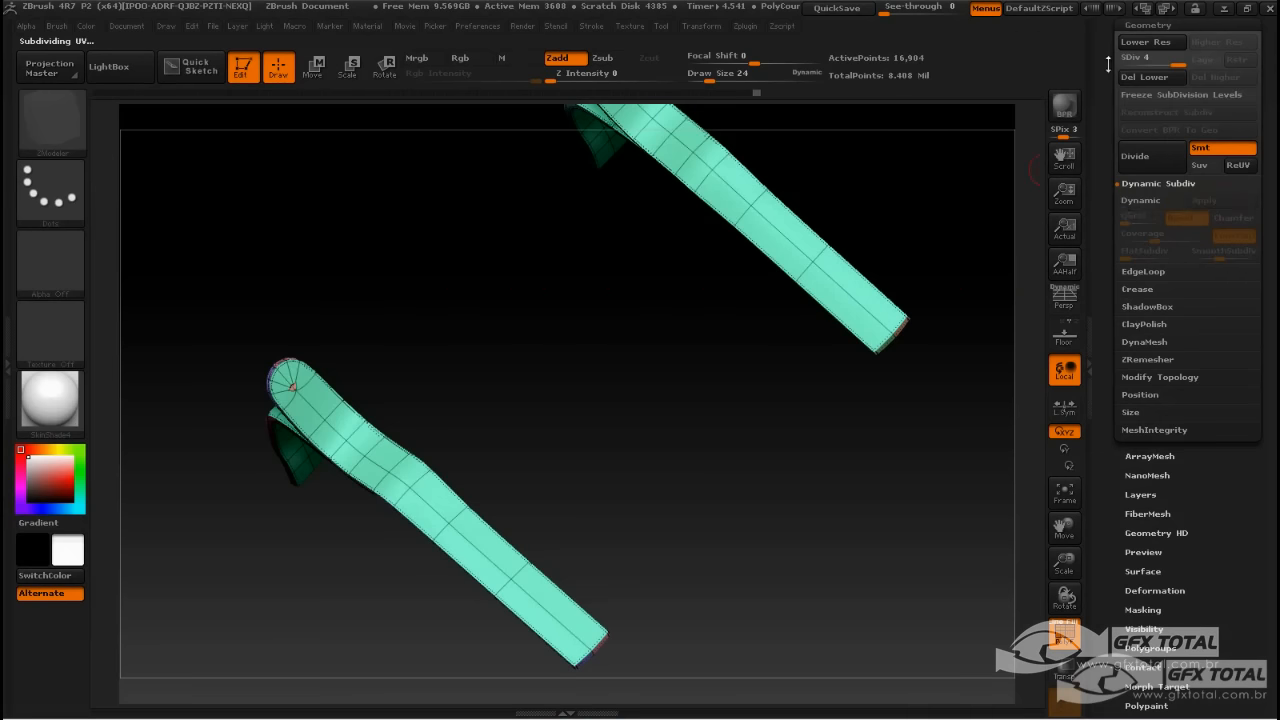
Show the bedroll and buckles again and check how the smoothed straps fit around the bedroll.
{"action": "left_click_drag", "start_coordinate": [761, 309], "coordinate": [649, 337]}
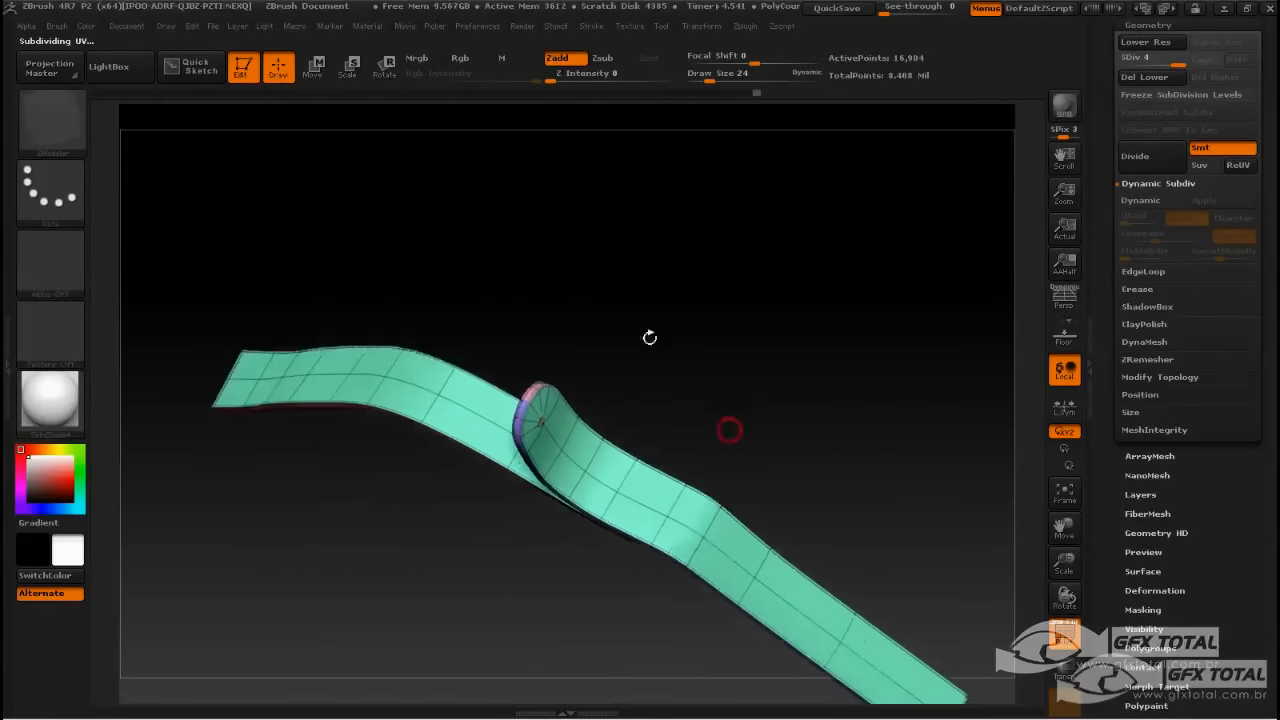
{"action": "key", "text": "f"}
{"action": "left_click", "coordinate": [716, 373]}
{"action": "left_click", "coordinate": [830, 440]}
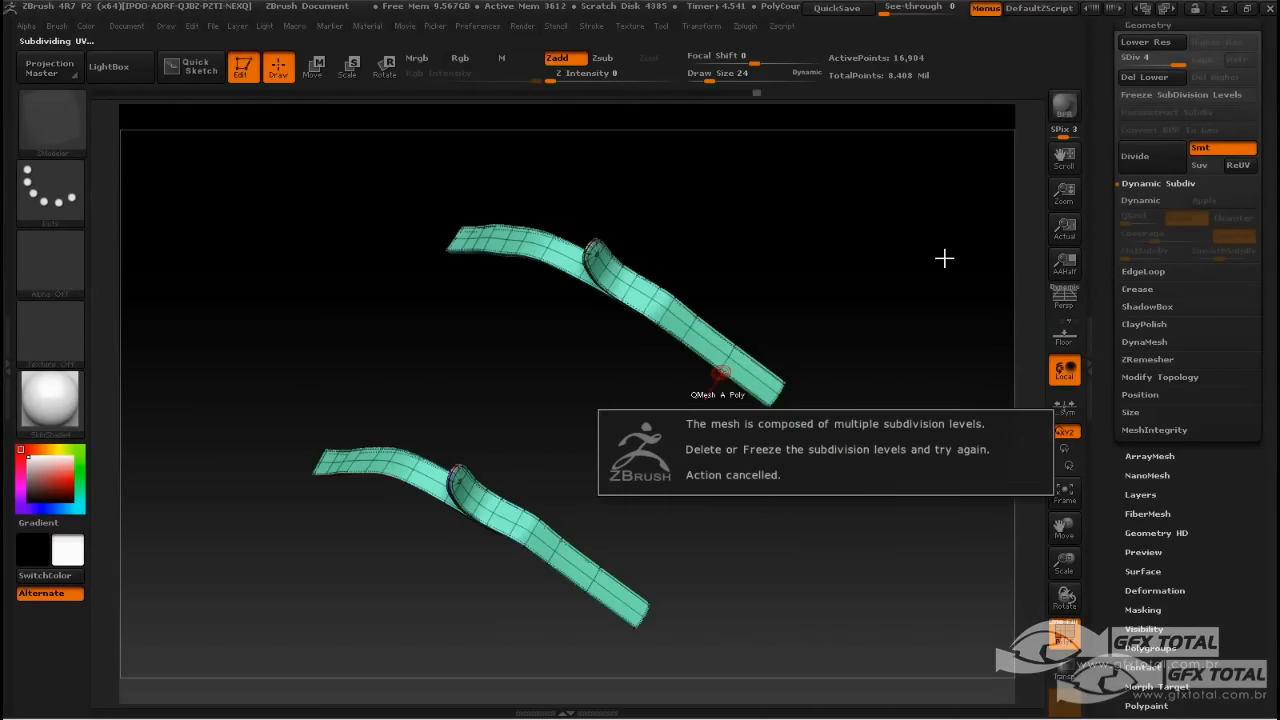
{"action": "scroll", "coordinate": [1133, 121], "scroll_direction": "up", "scroll_amount": 2}
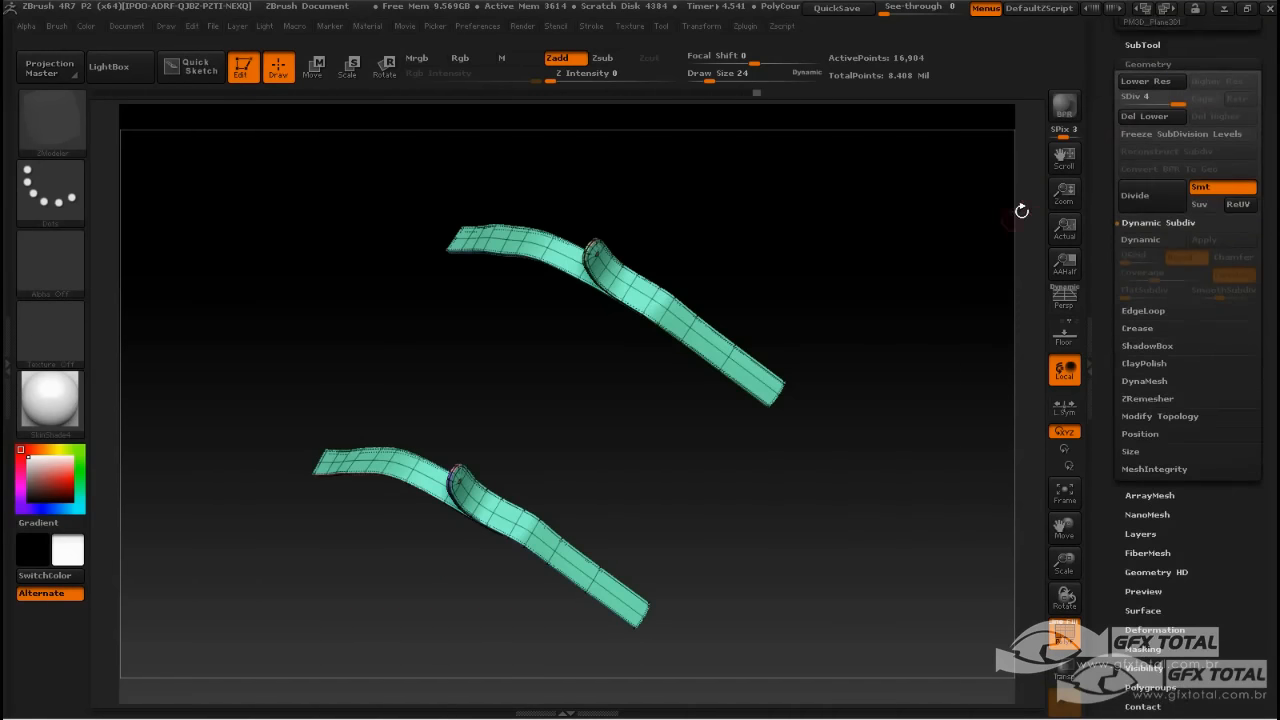
{"action": "left_click", "coordinate": [1142, 45]}
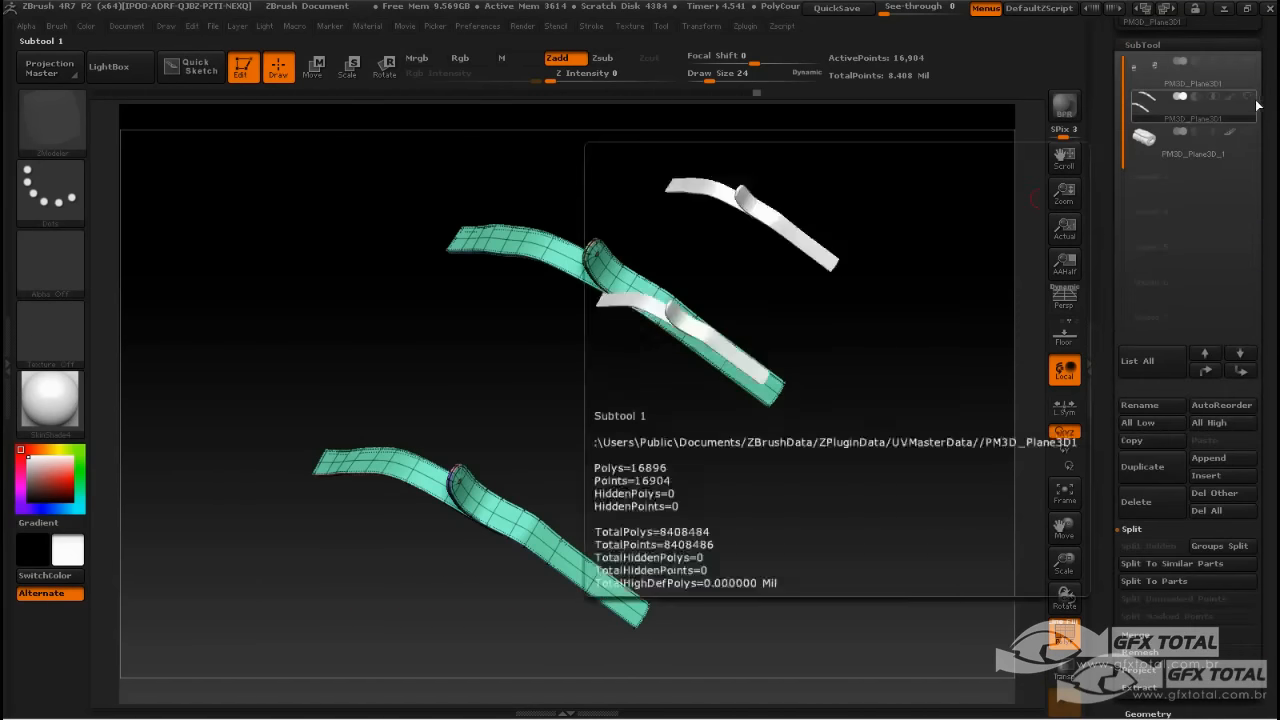
{"action": "left_click", "coordinate": [1247, 96]}
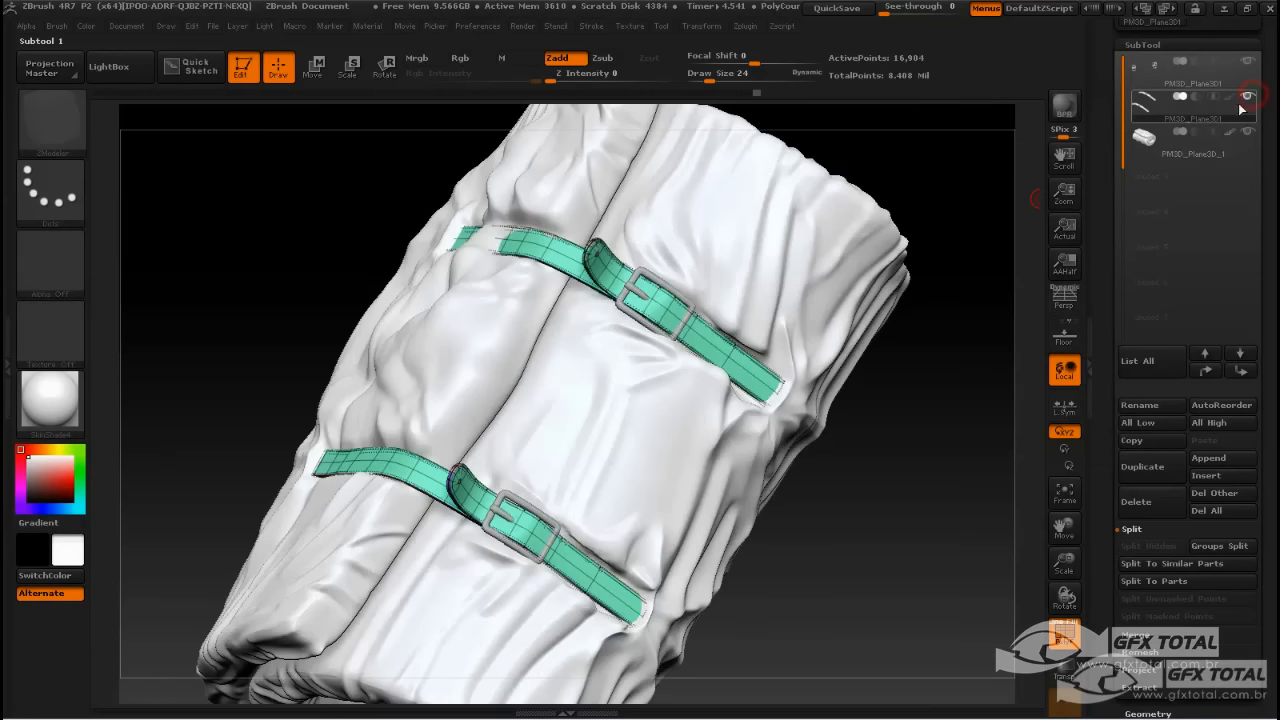
{"action": "left_click", "coordinate": [1168, 104]}
{"action": "left_click_drag", "start_coordinate": [950, 510], "coordinate": [932, 431]}
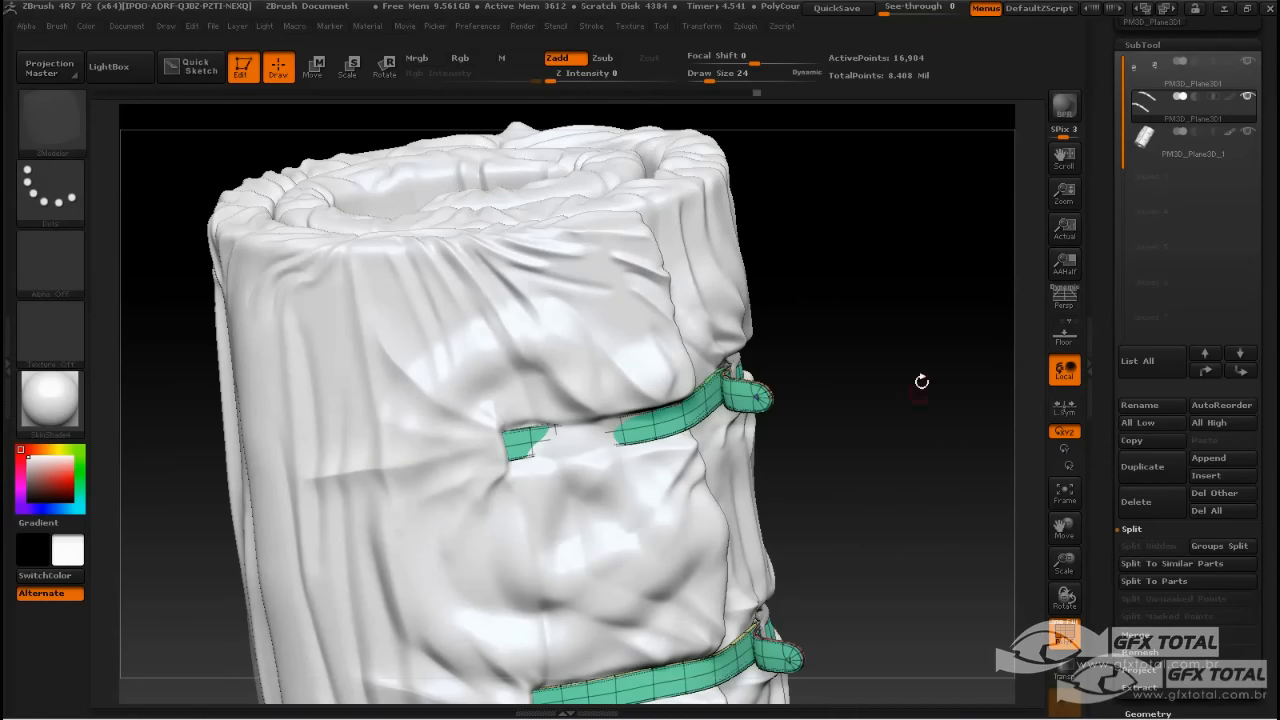
{"action": "mouse_move", "coordinate": [948, 333]}
{"action": "left_mouse_down"}
{"action": "mouse_move", "coordinate": [936, 346]}
{"action": "mouse_move", "coordinate": [930, 579]}
{"action": "mouse_move", "coordinate": [972, 295]}
{"action": "mouse_move", "coordinate": [953, 265]}
{"action": "mouse_move", "coordinate": [969, 246]}
{"action": "mouse_move", "coordinate": [980, 280]}
{"action": "mouse_move", "coordinate": [987, 243]}
{"action": "mouse_move", "coordinate": [957, 191]}
{"action": "mouse_move", "coordinate": [940, 210]}
{"action": "left_mouse_up"}
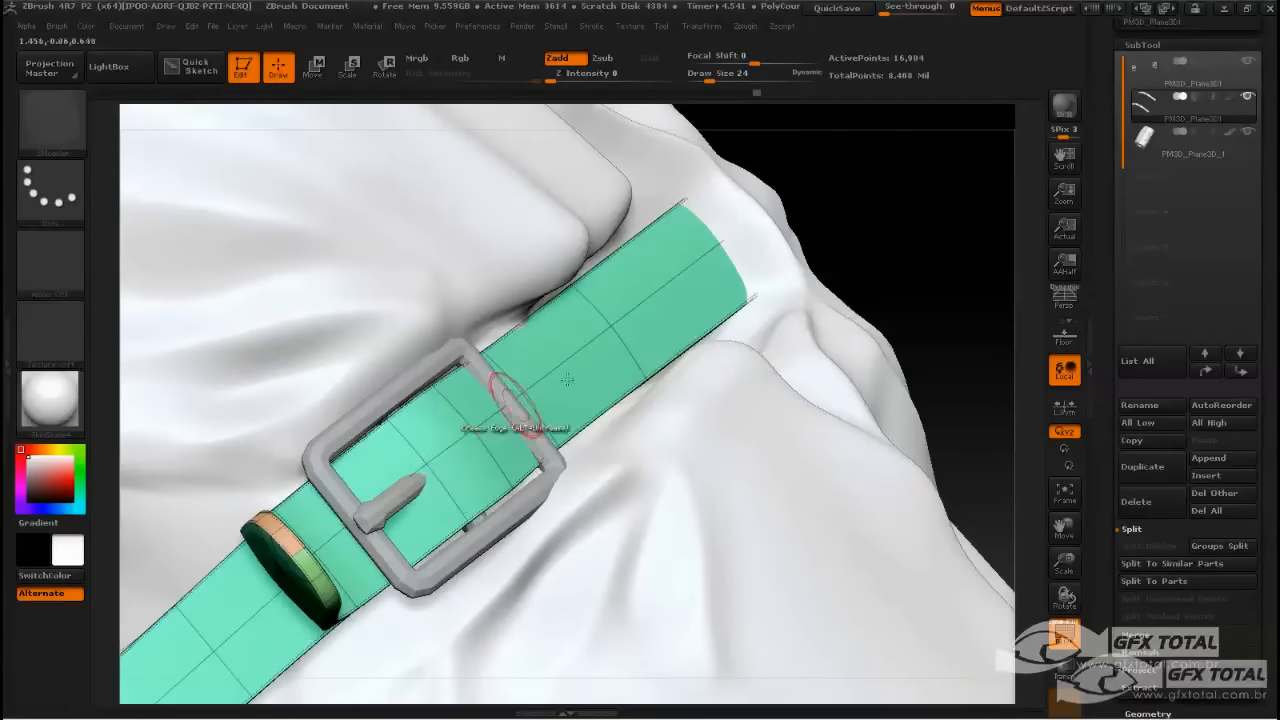
Refresh the polygon wireframe on the straps and hide the bedroll, keeping the straps and buckles visible.
{"action": "left_click", "coordinate": [1068, 640]}
{"action": "left_click", "coordinate": [1068, 640]}
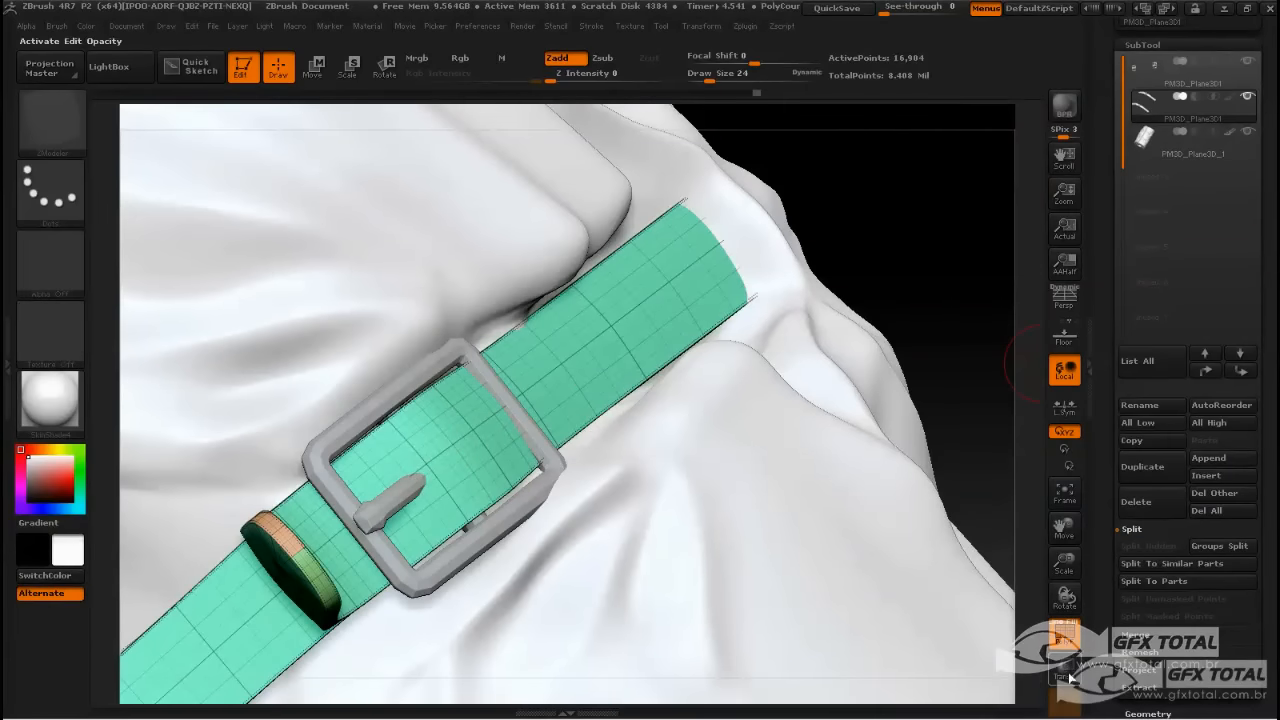
{"action": "mouse_move", "coordinate": [1227, 107]}
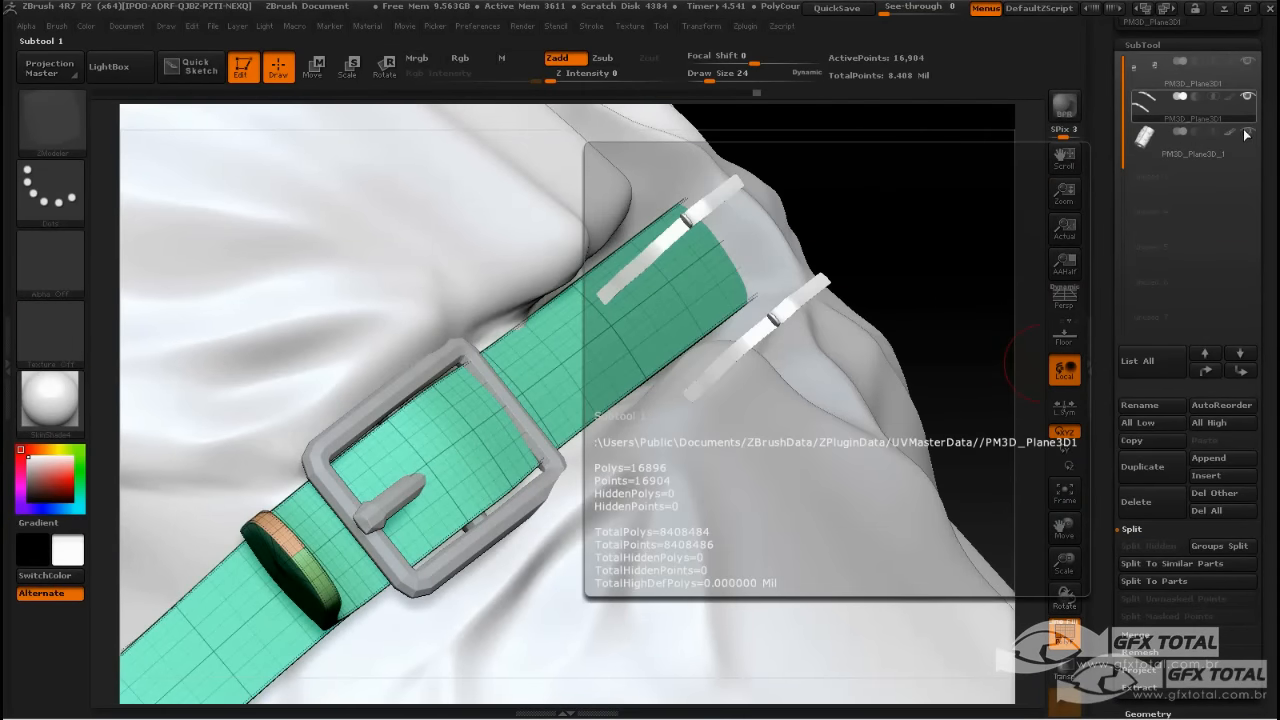
{"action": "left_click", "coordinate": [1246, 134]}
{"action": "left_click_drag", "start_coordinate": [734, 449], "coordinate": [797, 409]}
{"action": "left_click_drag", "start_coordinate": [720, 470], "coordinate": [756, 287], "text": "alt"}
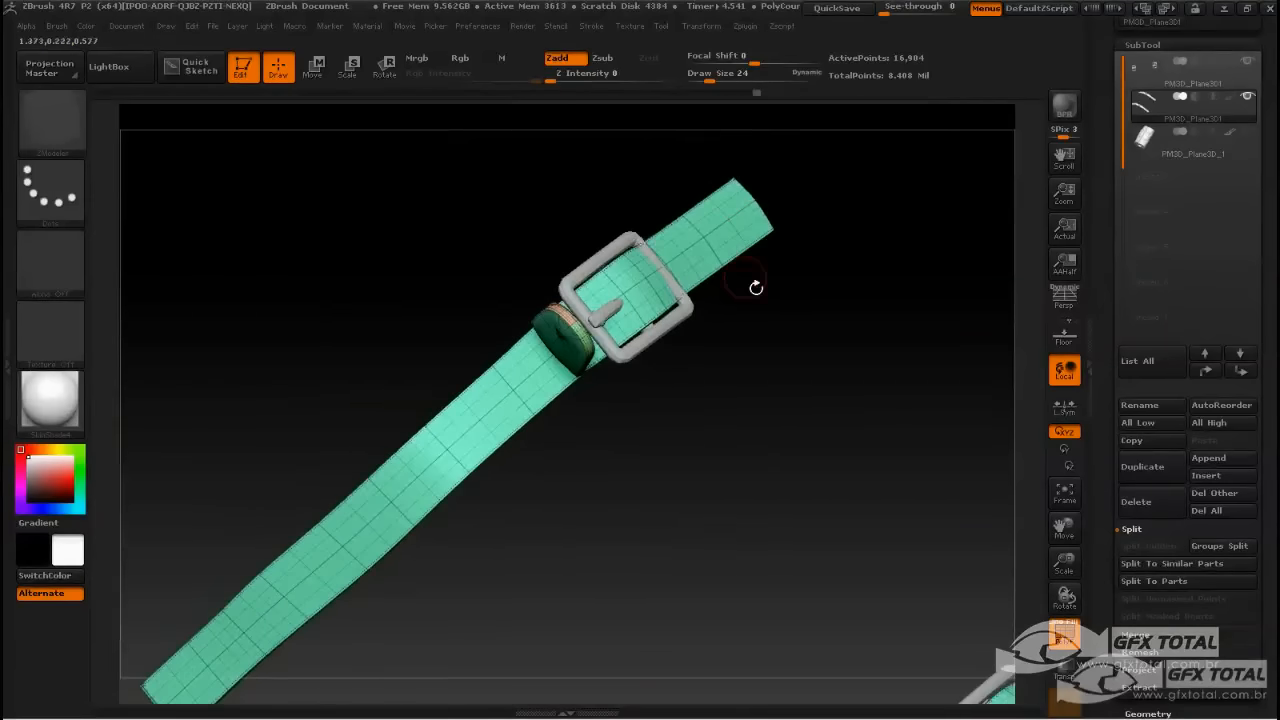
Mask a small area of the strap under the tip of the buckle's prong with a reduced brush size.
{"action": "left_click_drag", "start_coordinate": [790, 330], "coordinate": [960, 397], "text": "alt"}
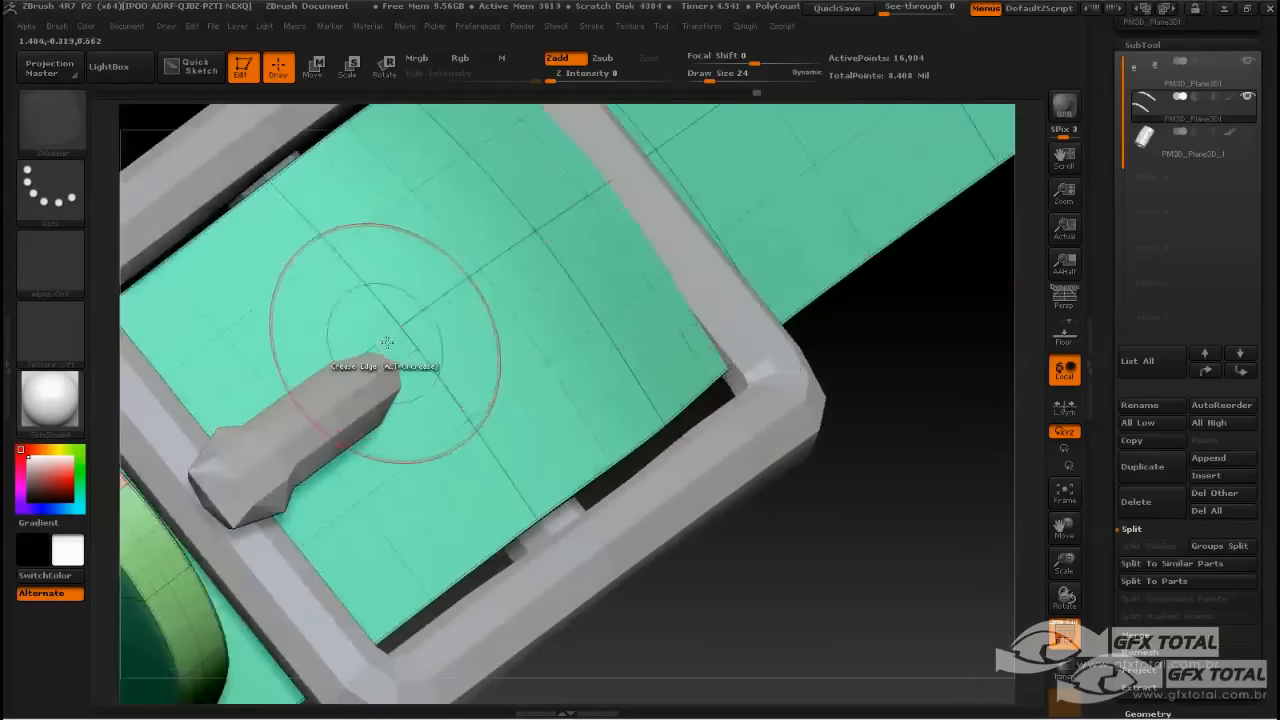
{"action": "key", "text": "space"}
{"action": "key", "text": "space"}
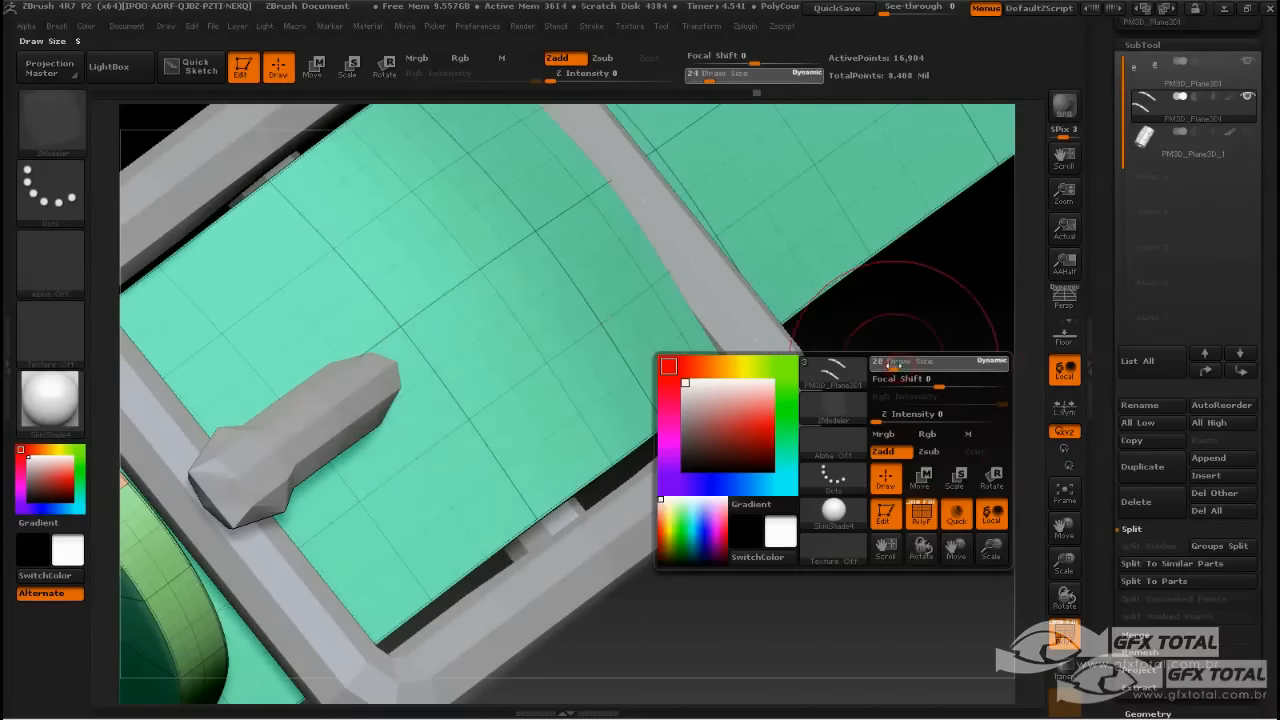
{"action": "left_click_drag", "start_coordinate": [394, 354], "coordinate": [373, 361], "text": "ctrl"}
{"action": "left_click_drag", "start_coordinate": [845, 465], "coordinate": [743, 491]}
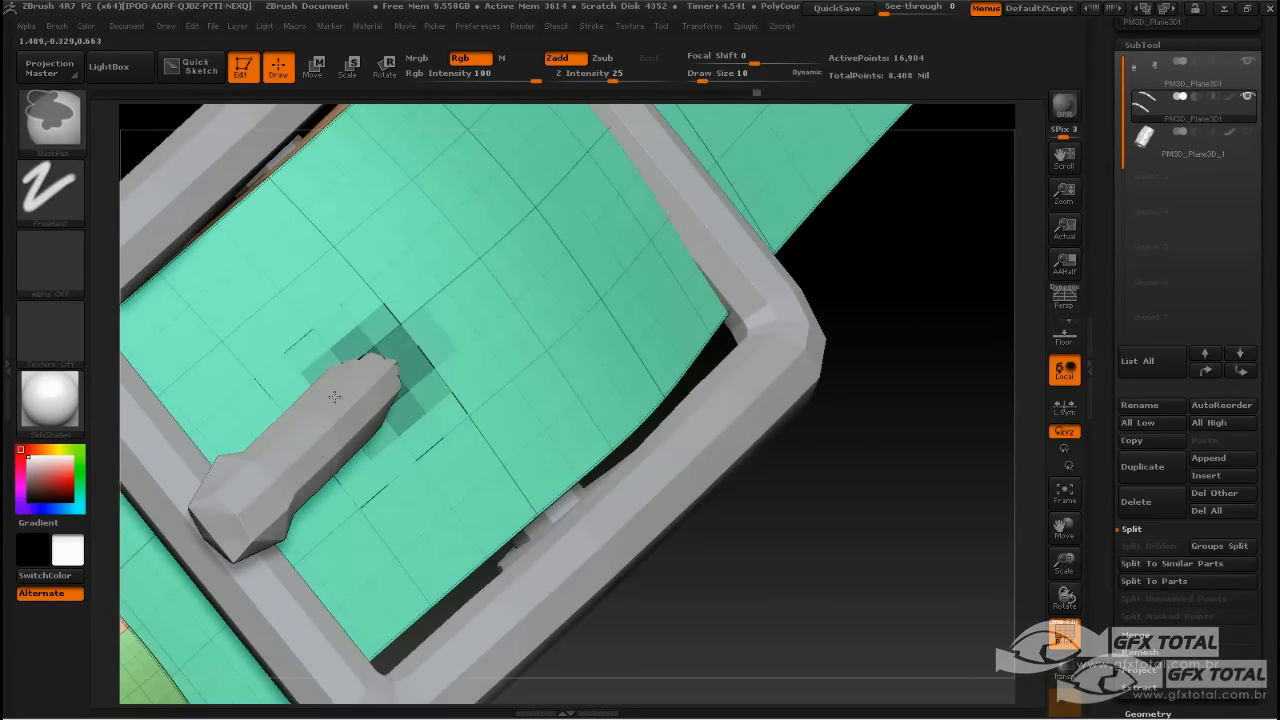
{"action": "mouse_move", "coordinate": [740, 560]}
{"action": "left_mouse_down"}
{"action": "mouse_move", "coordinate": [814, 603]}
{"action": "mouse_move", "coordinate": [840, 590]}
{"action": "mouse_move", "coordinate": [760, 560]}
{"action": "left_mouse_up"}
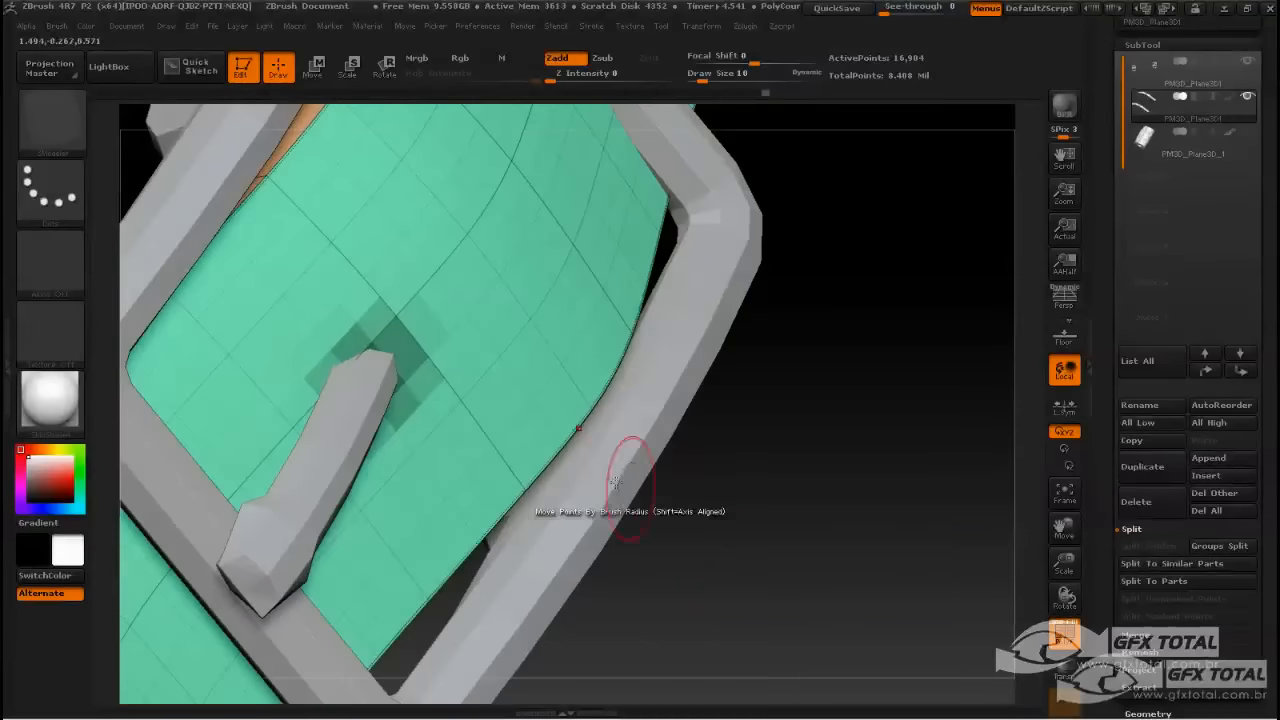
Extend the mask under the prong tip, hide the buckles and try to turn the masked strap area into its own polygroup.
{"action": "key", "text": "ctrl"}
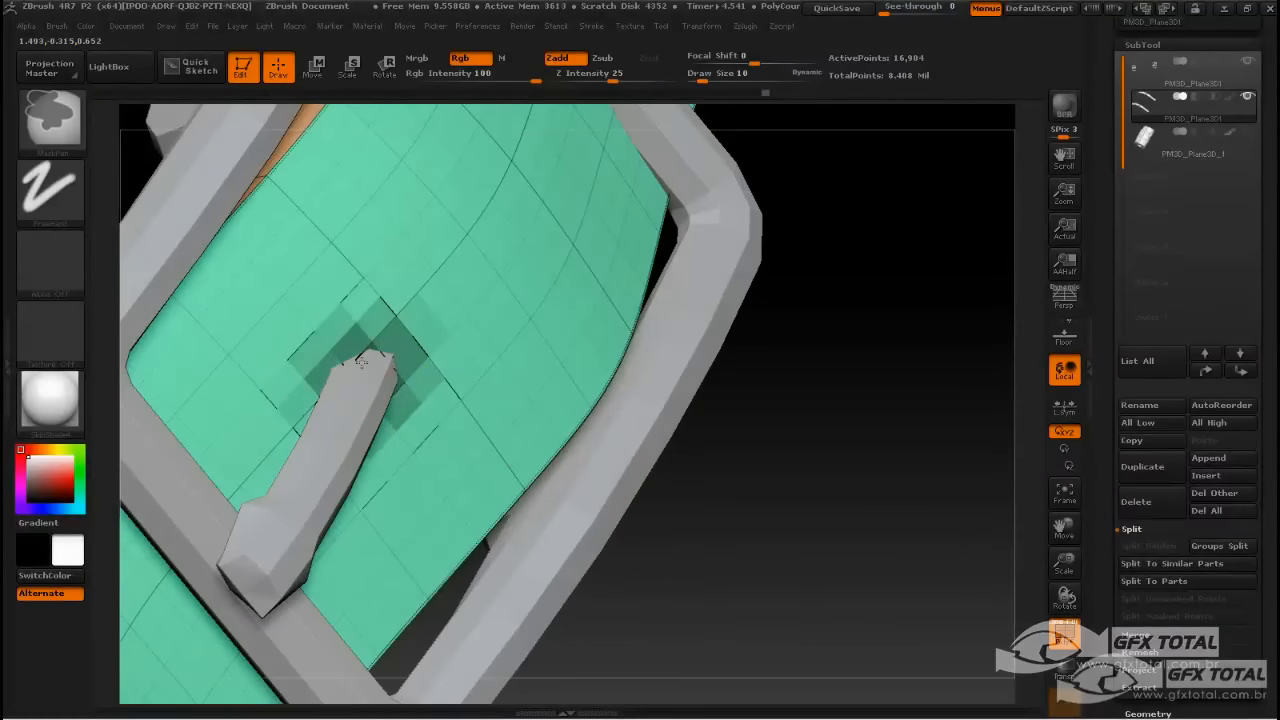
{"action": "left_click", "coordinate": [385, 376], "text": "ctrl"}
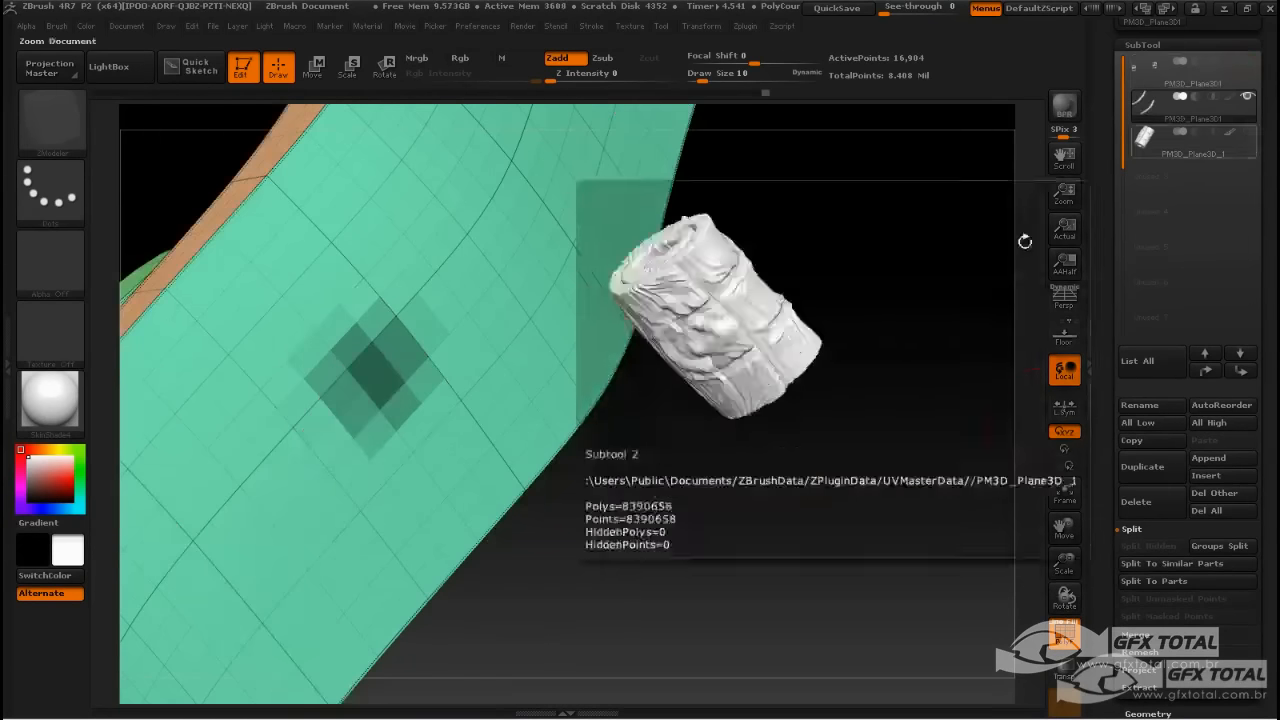
{"action": "mouse_move", "coordinate": [900, 400]}
{"action": "left_mouse_down"}
{"action": "mouse_move", "coordinate": [880, 374]}
{"action": "mouse_move", "coordinate": [845, 450]}
{"action": "mouse_move", "coordinate": [821, 425]}
{"action": "mouse_move", "coordinate": [838, 428]}
{"action": "left_mouse_up"}
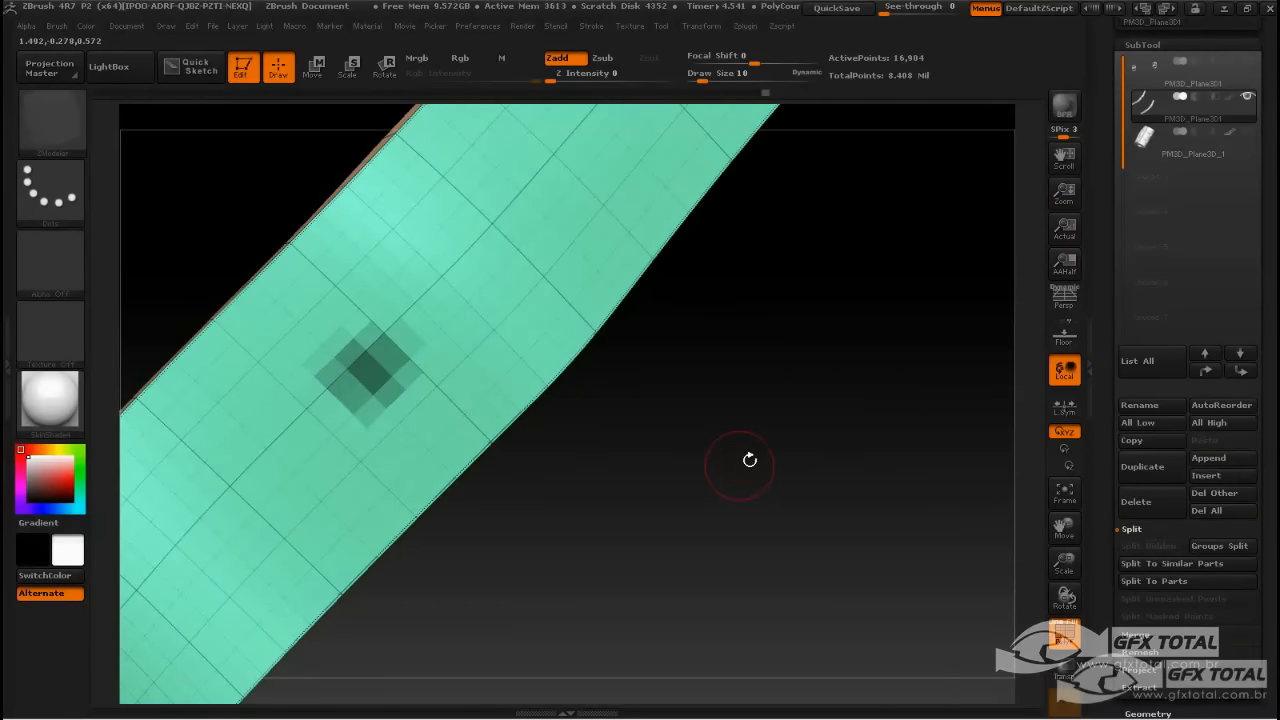
{"action": "key", "text": "ctrl"}
{"action": "left_click_drag", "start_coordinate": [743, 454], "coordinate": [709, 418]}
{"action": "key", "text": "ctrl+w"}
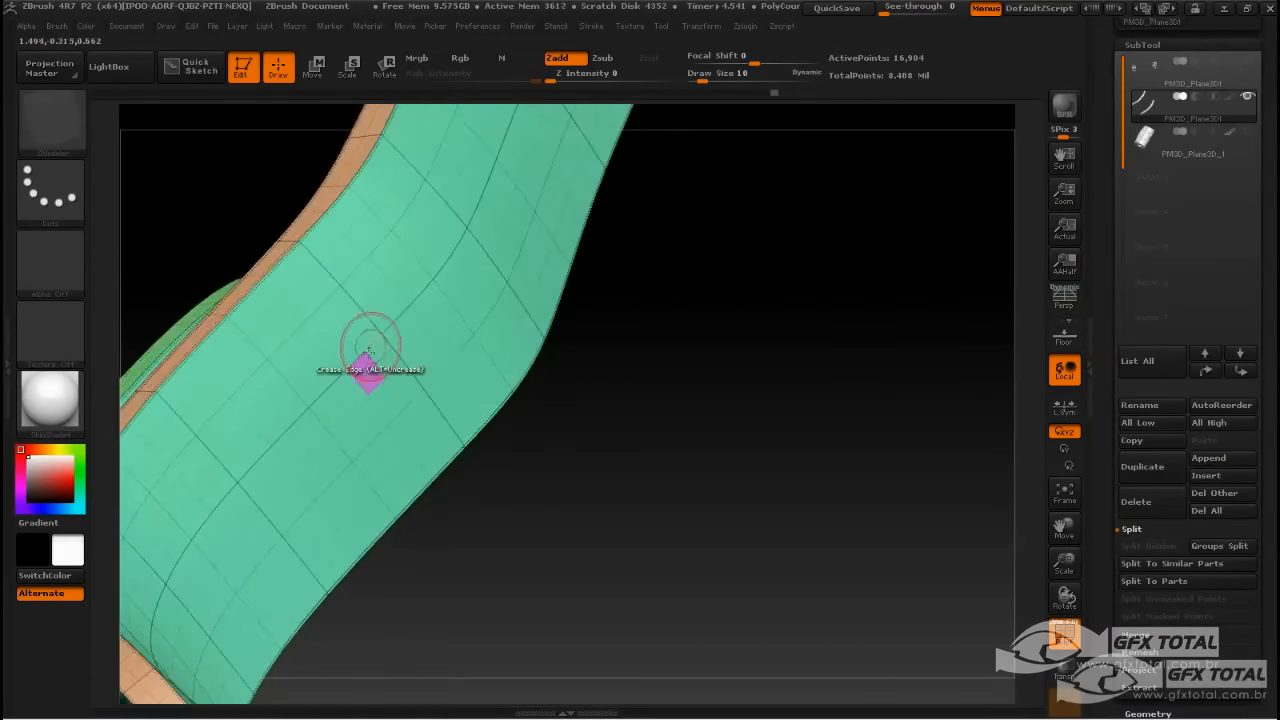
Undo the polygroup and clear the mask on the strap.
{"action": "key", "text": "ctrl+z"}
{"action": "mouse_move", "coordinate": [841, 473]}
{"action": "left_mouse_down"}
{"action": "mouse_move", "coordinate": [808, 443]}
{"action": "mouse_move", "coordinate": [840, 457]}
{"action": "left_mouse_up"}
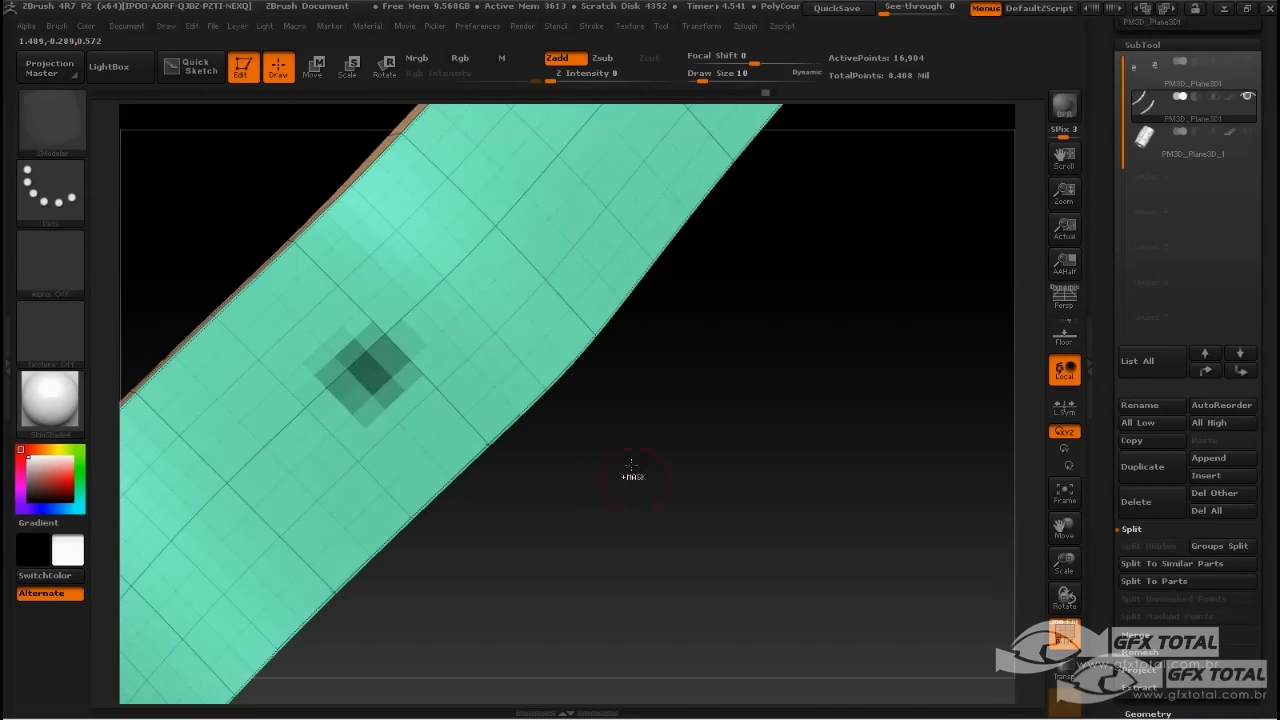
{"action": "left_click", "coordinate": [706, 429], "text": "ctrl"}
Divide the straps' geometry up to subdivision level 6 and refresh their polygon wireframe.
{"action": "scroll", "coordinate": [1120, 430], "scroll_direction": "down", "scroll_amount": 5}
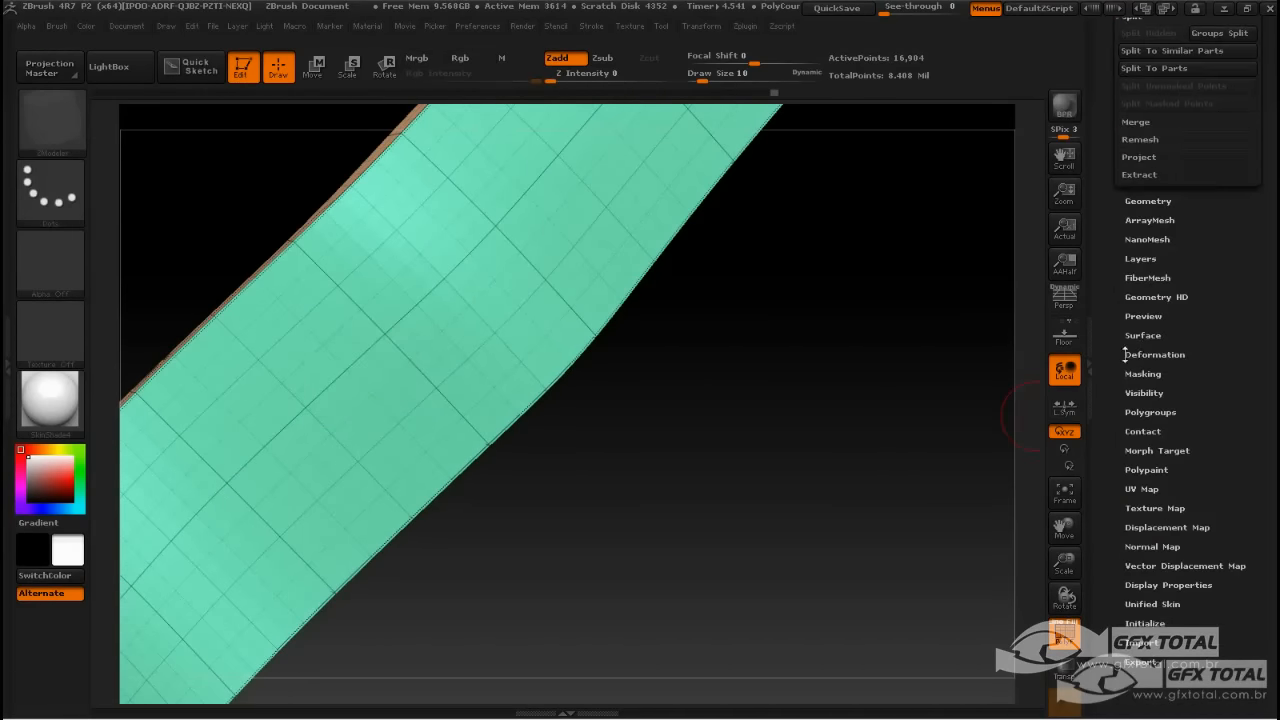
{"action": "left_click", "coordinate": [1150, 201]}
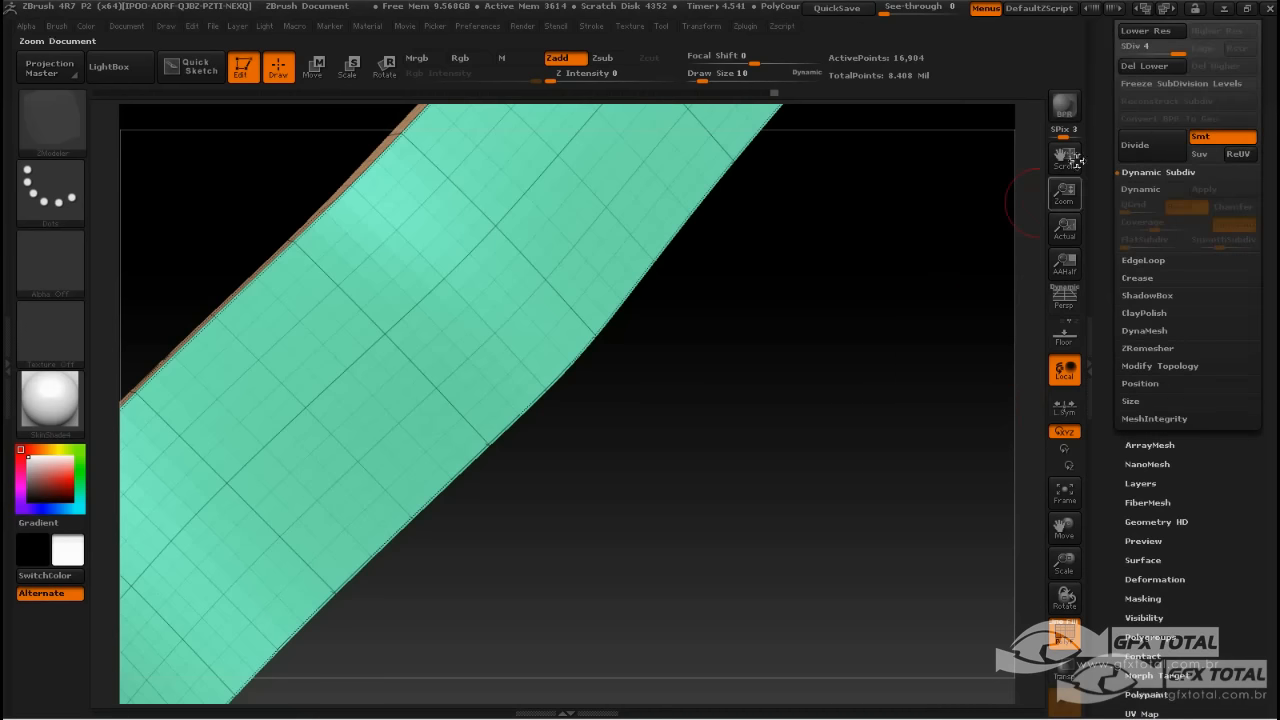
{"action": "left_click_drag", "start_coordinate": [900, 280], "coordinate": [920, 331]}
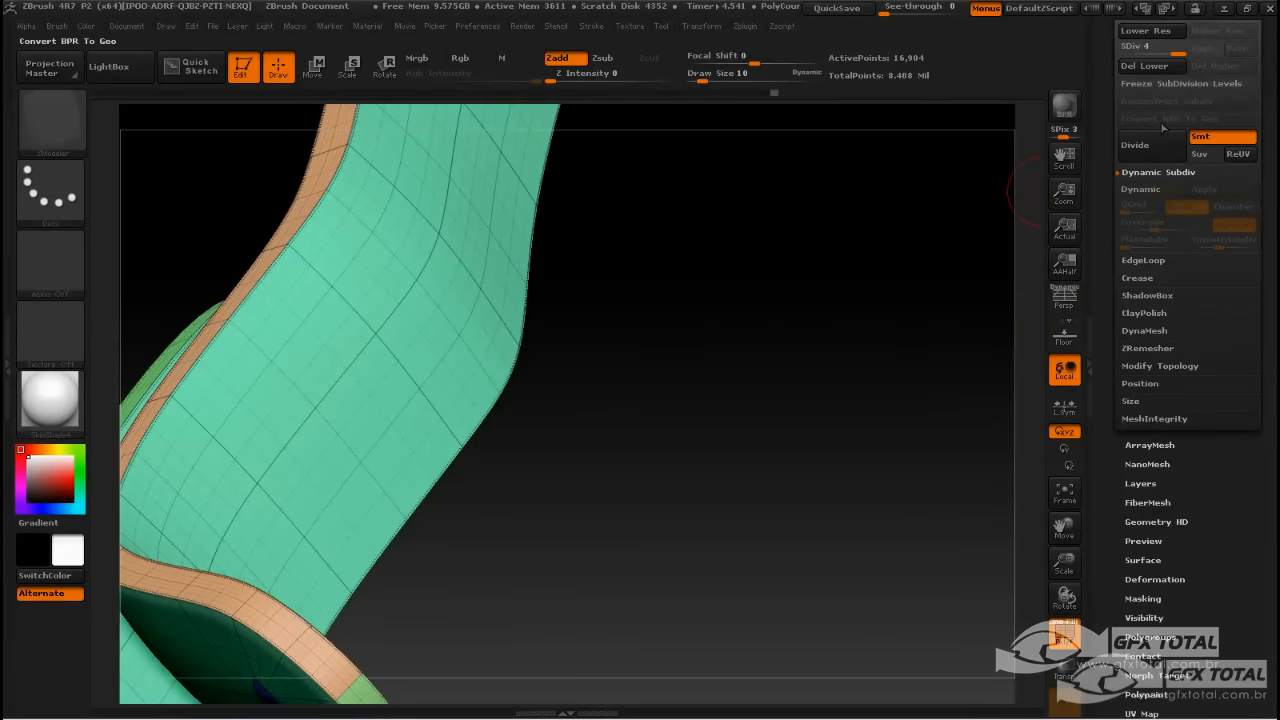
{"action": "left_click", "coordinate": [1163, 150]}
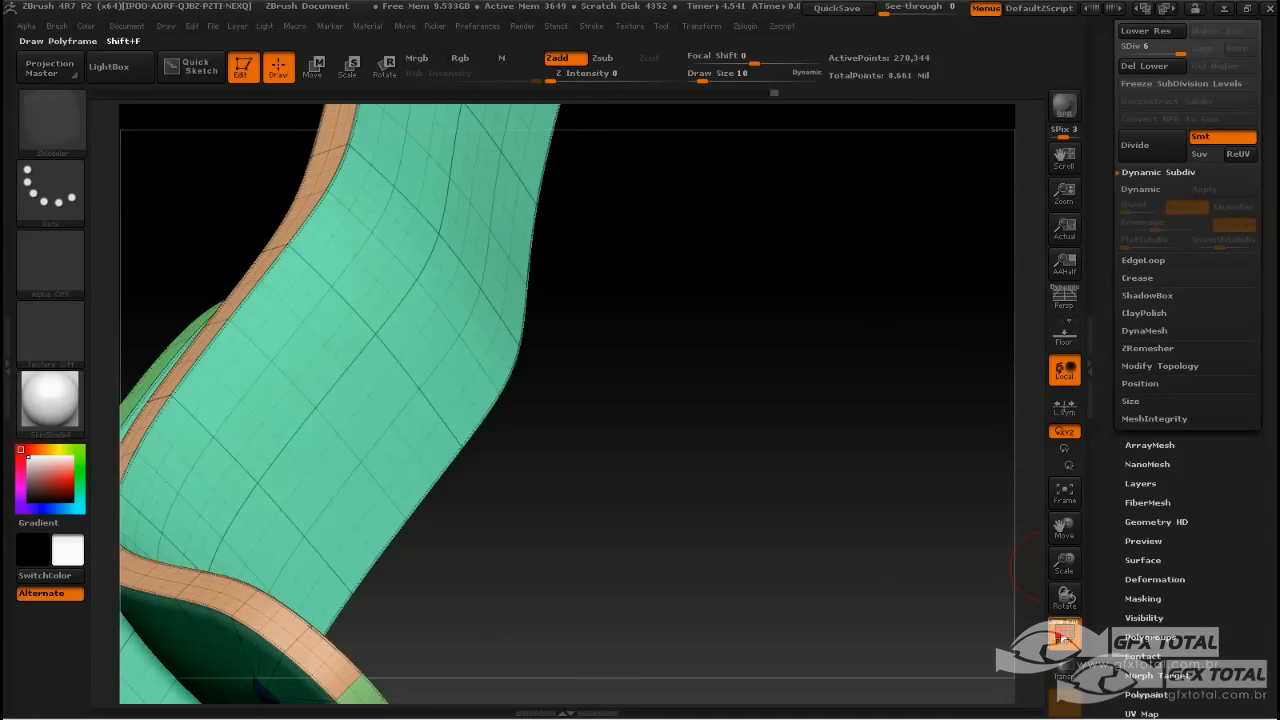
{"action": "left_click", "coordinate": [1064, 632]}
{"action": "left_click", "coordinate": [1064, 632]}
{"action": "left_click_drag", "start_coordinate": [900, 470], "coordinate": [696, 419]}
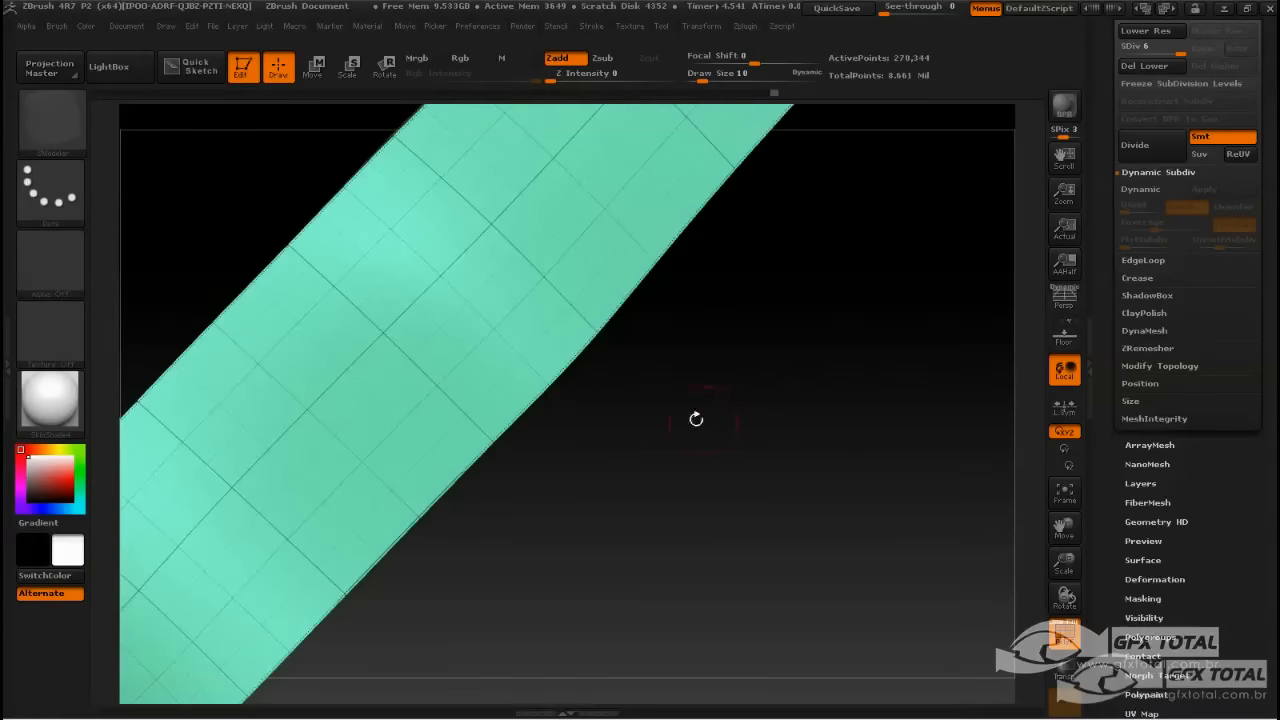
Switch from the ZModeler brush to the Standard brush.
{"action": "left_click", "coordinate": [368, 362]}
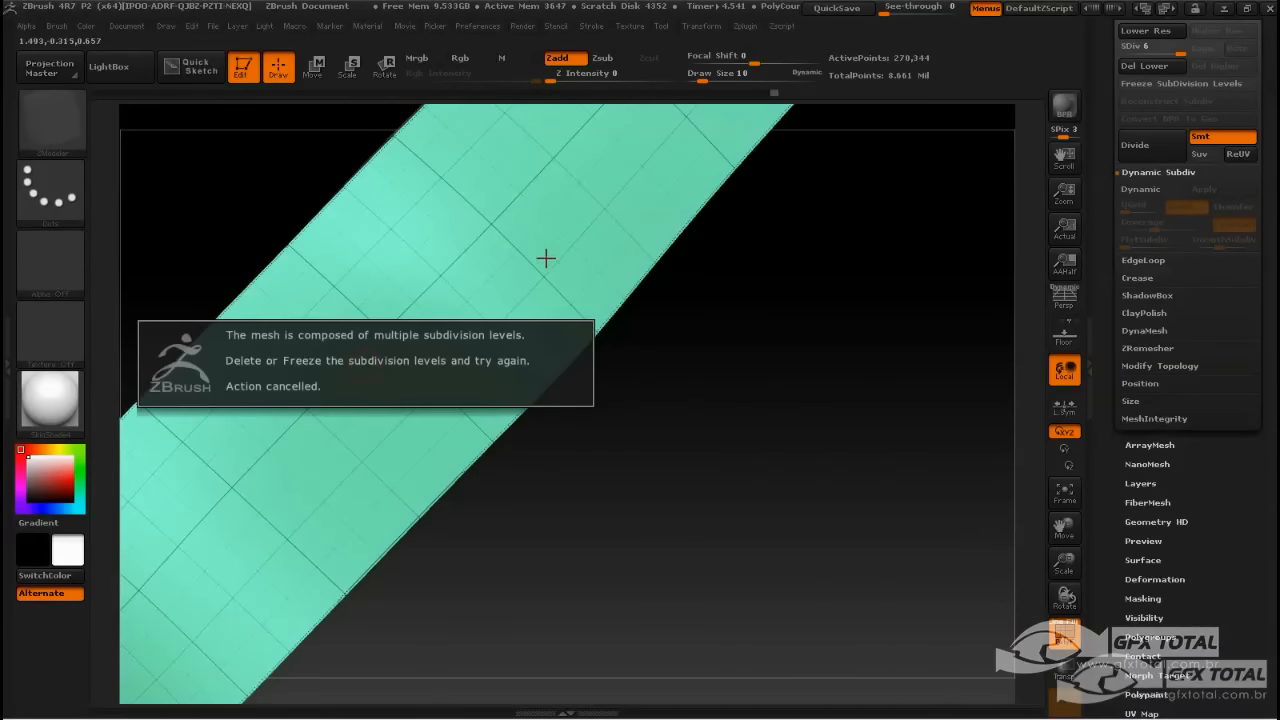
{"action": "left_click", "coordinate": [55, 125]}
{"action": "left_click", "coordinate": [493, 138]}
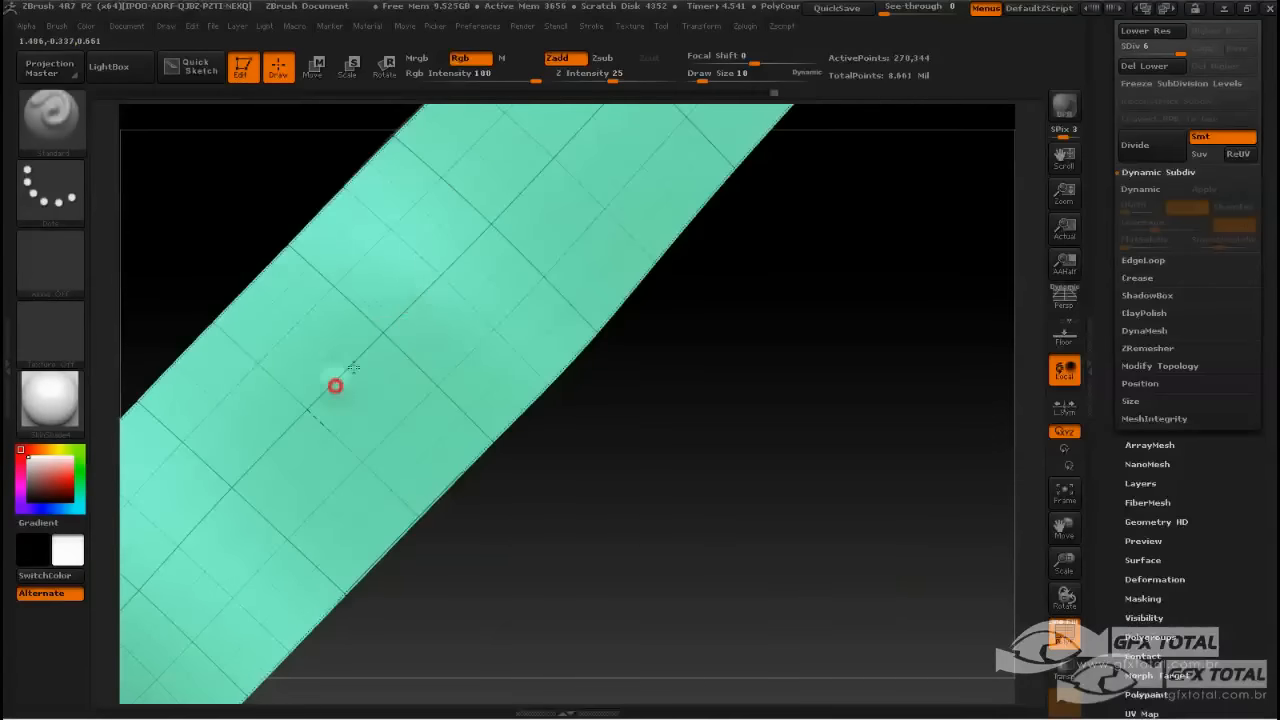
Try a Standard brush stroke and a small mask dab on the strap, and undo both.
{"action": "left_click_drag", "start_coordinate": [334, 386], "coordinate": [657, 214]}
{"action": "mouse_move", "coordinate": [697, 370]}
{"action": "left_mouse_down"}
{"action": "mouse_move", "coordinate": [660, 451]}
{"action": "mouse_move", "coordinate": [696, 460]}
{"action": "left_mouse_up"}
{"action": "key", "text": "ctrl+z"}
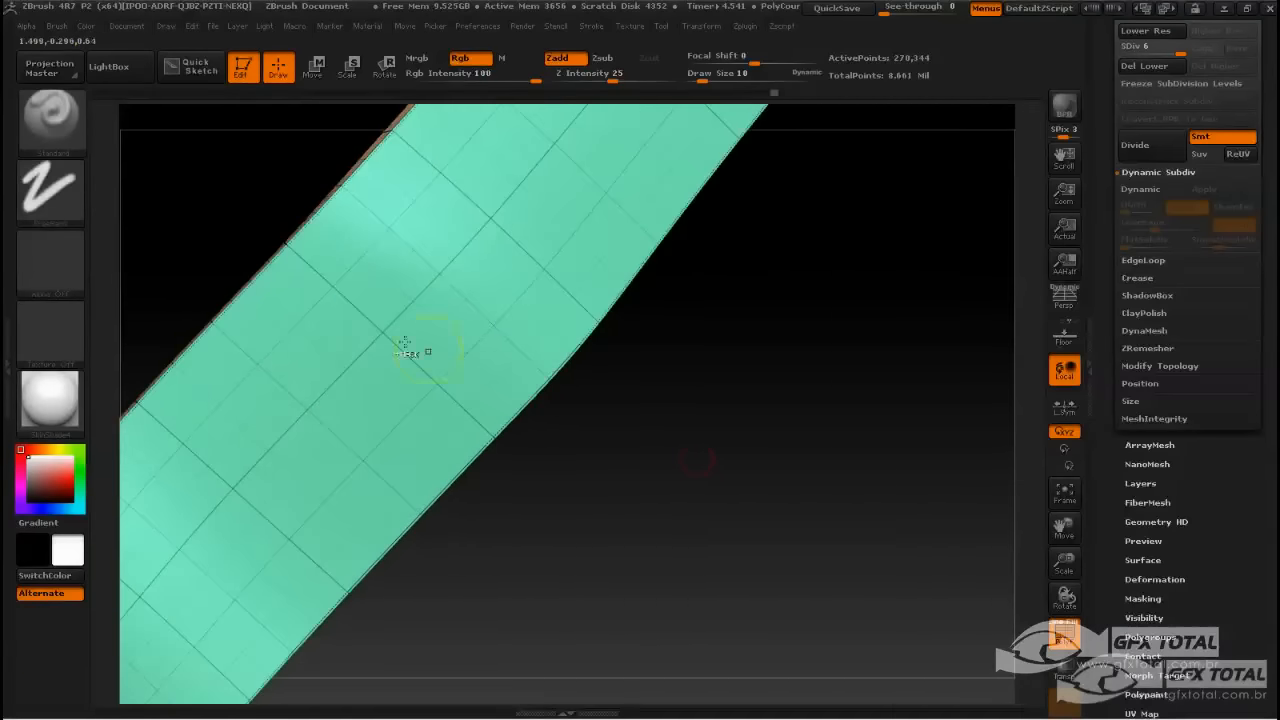
{"action": "left_click_drag", "start_coordinate": [390, 330], "coordinate": [404, 338], "text": "ctrl"}
{"action": "key", "text": "ctrl+z"}
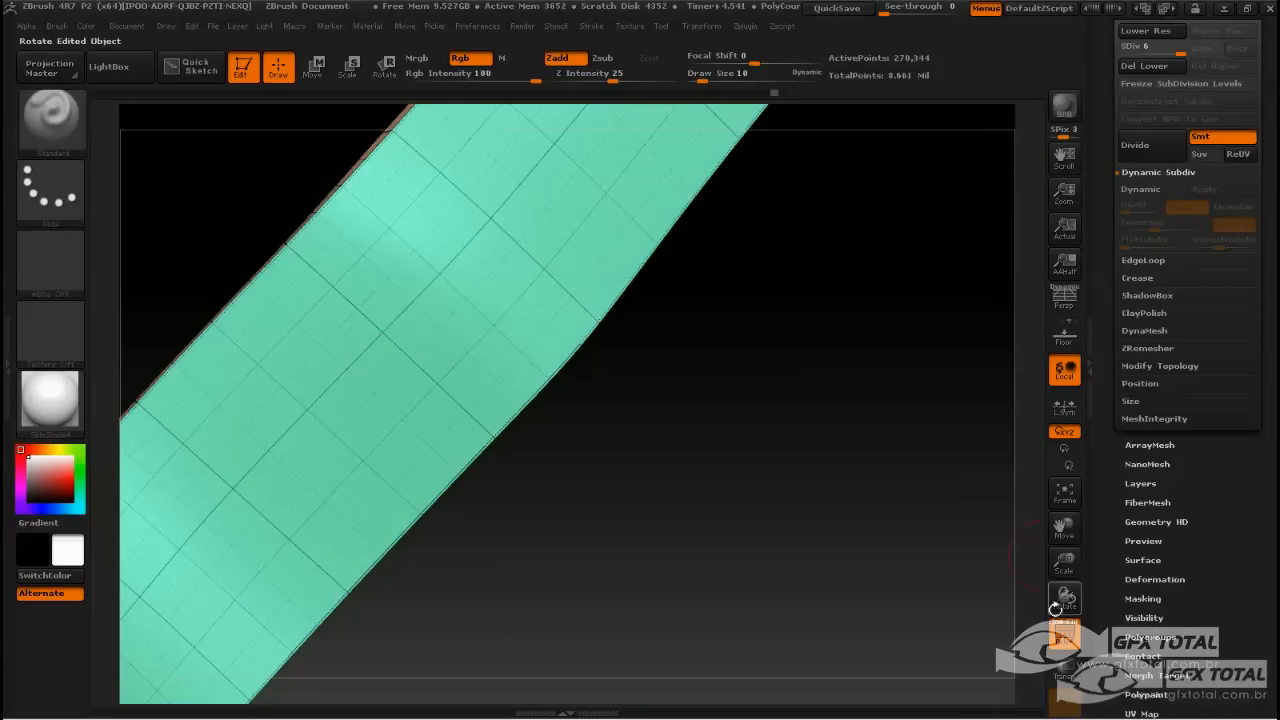
Show the buckles again over the strap as a reference for placing the hole under the prong.
{"action": "left_click_drag", "start_coordinate": [1106, 91], "coordinate": [1106, 380]}
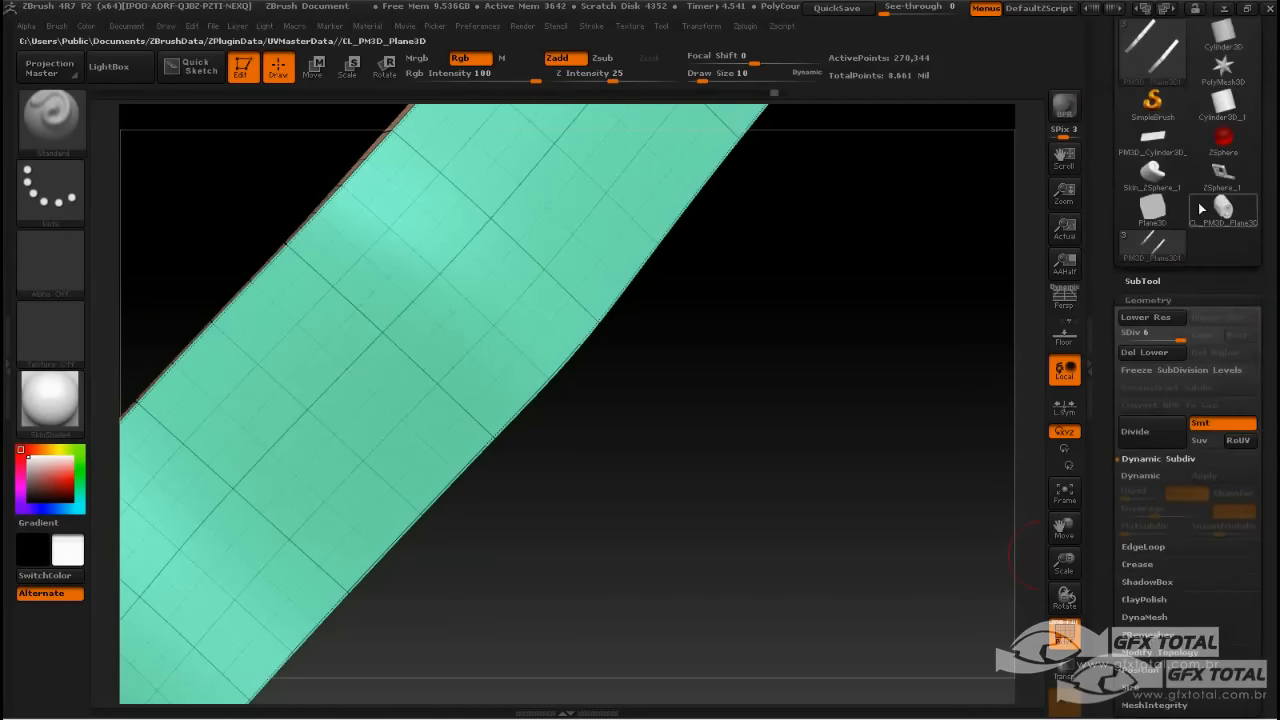
{"action": "left_click", "coordinate": [1157, 281]}
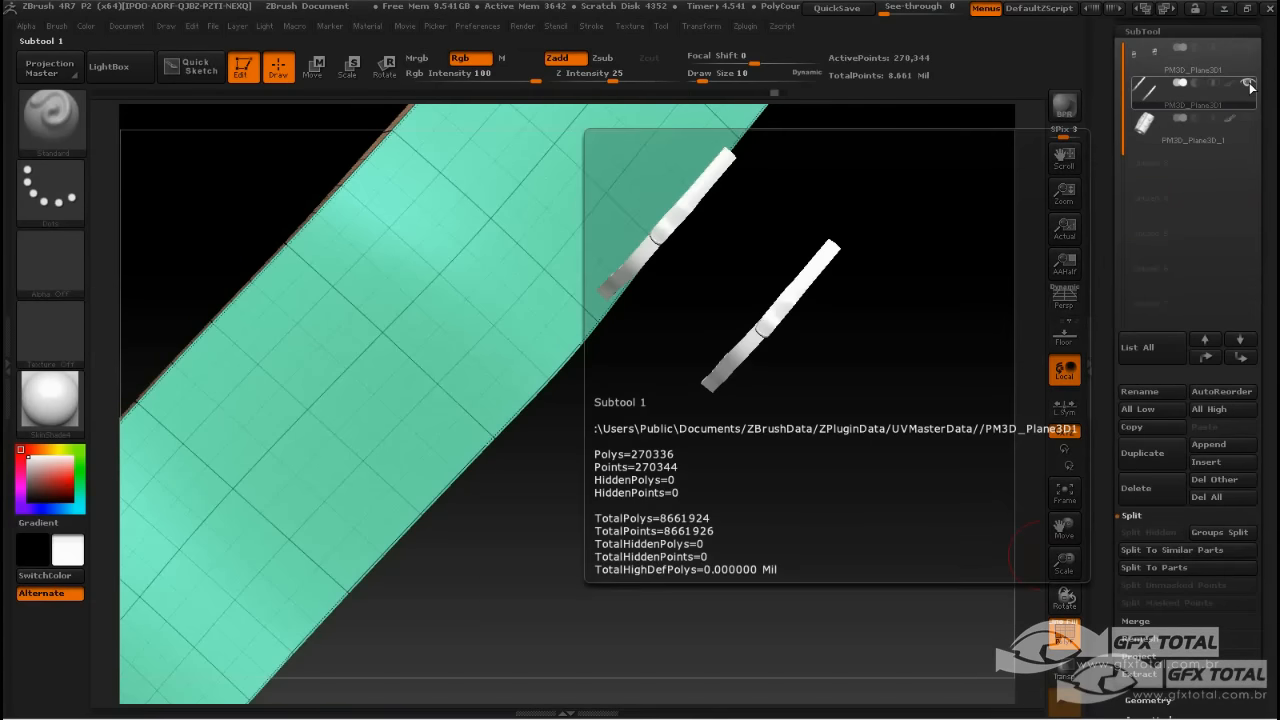
{"action": "left_click", "coordinate": [1246, 120]}
{"action": "left_click", "coordinate": [1250, 118]}
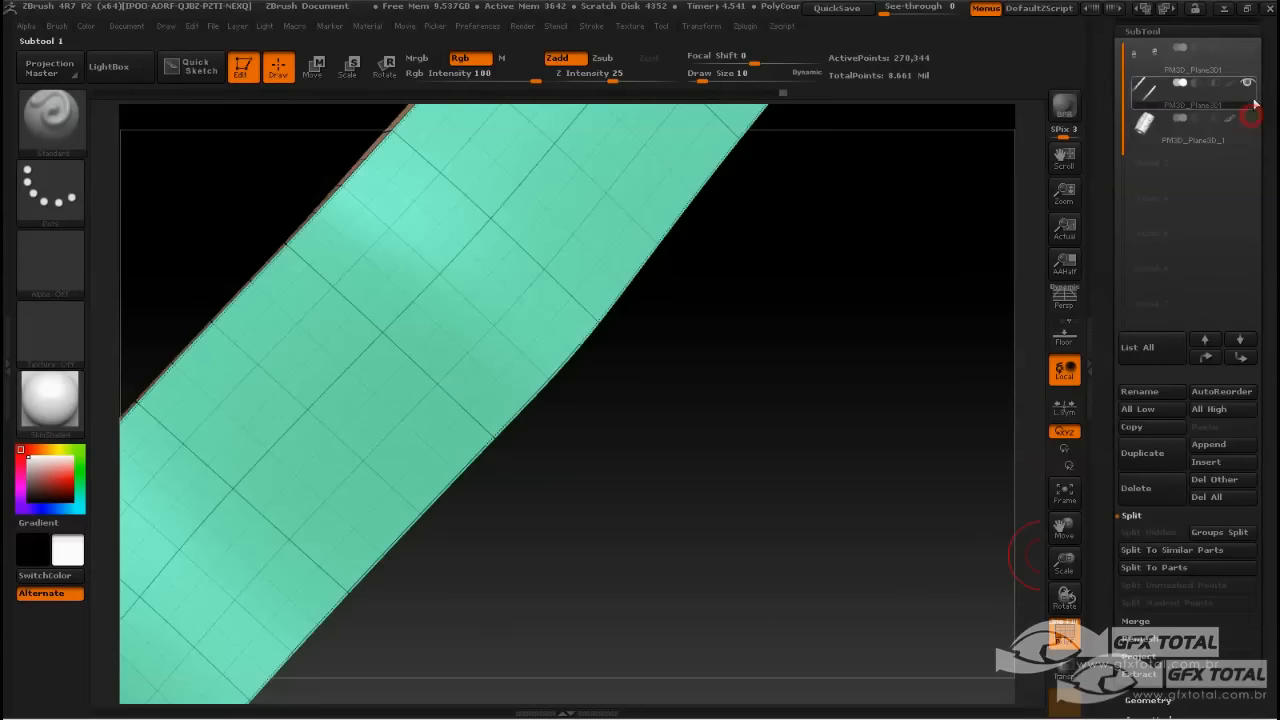
{"action": "left_click", "coordinate": [1250, 58]}
{"action": "left_click_drag", "start_coordinate": [856, 413], "coordinate": [812, 488], "text": "alt"}
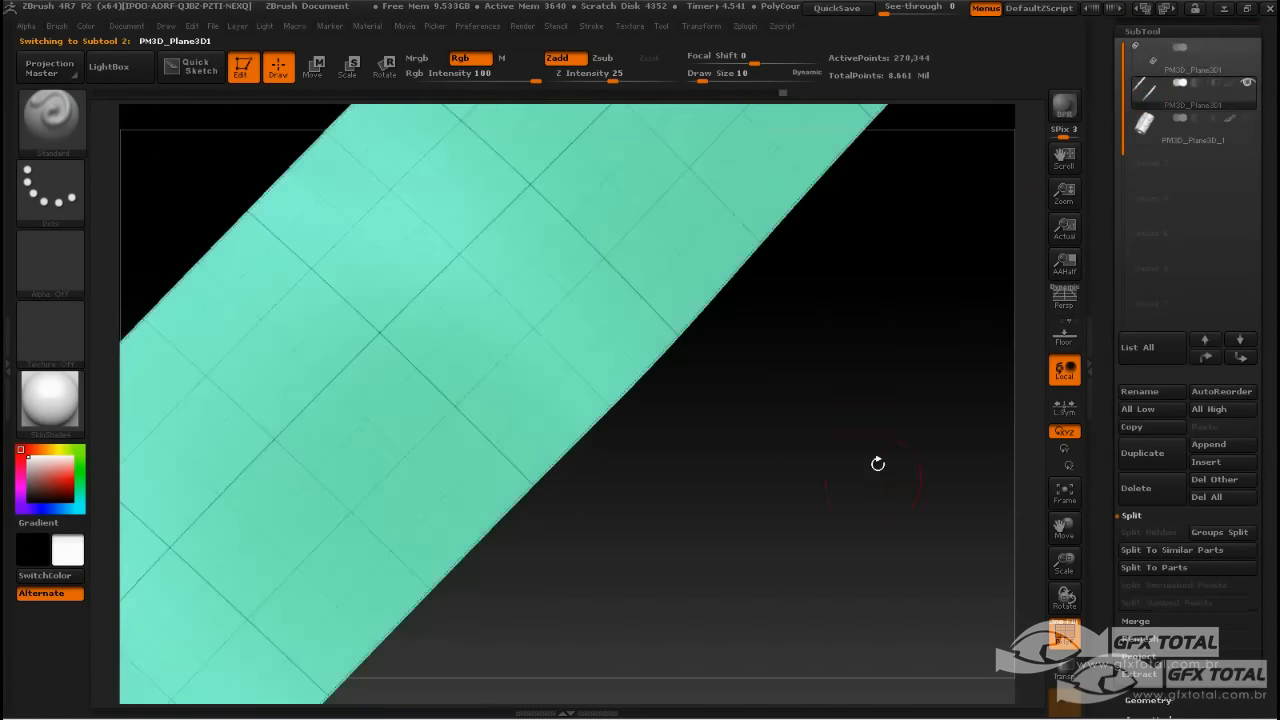
{"action": "left_click", "coordinate": [1248, 52]}
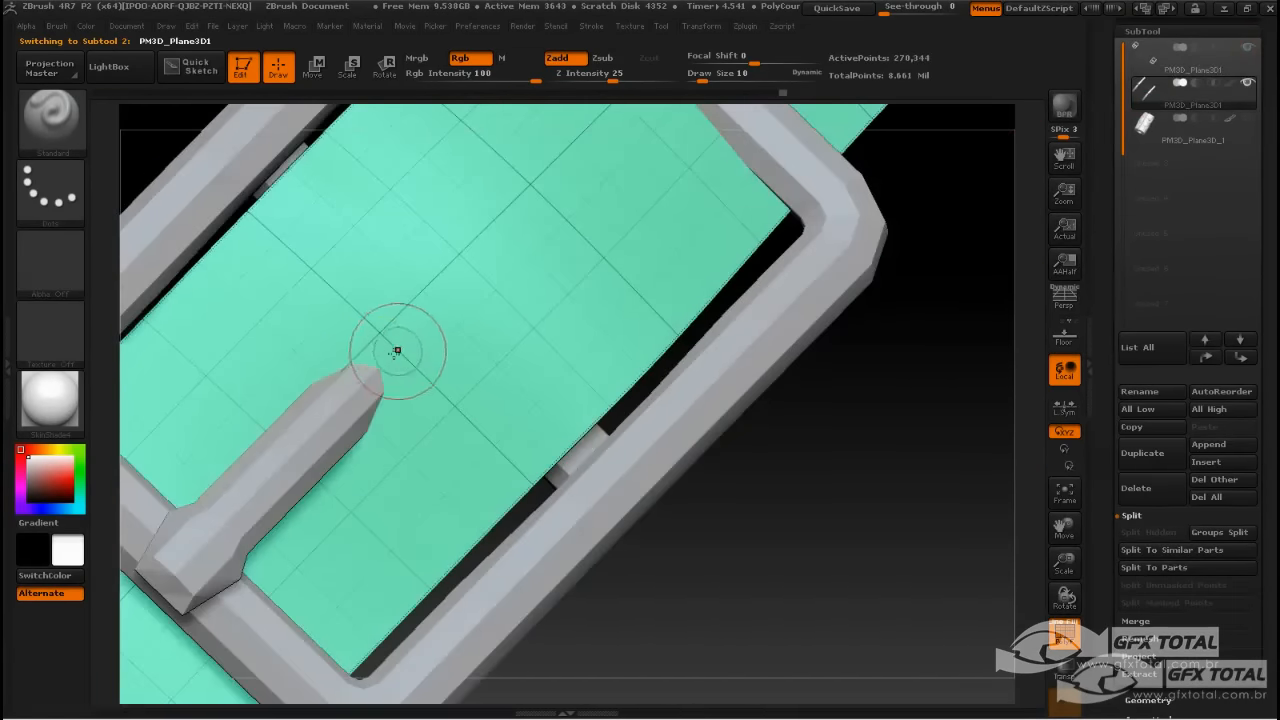
Mask an oval hole area around the prong tip, hide the buckles and fill in the part the prong covered.
{"action": "mouse_move", "coordinate": [371, 366]}
{"action": "left_mouse_down", "text": "ctrl"}
{"action": "mouse_move", "coordinate": [345, 401]}
{"action": "mouse_move", "coordinate": [340, 380]}
{"action": "mouse_move", "coordinate": [327, 382]}
{"action": "left_mouse_up", "text": "ctrl"}
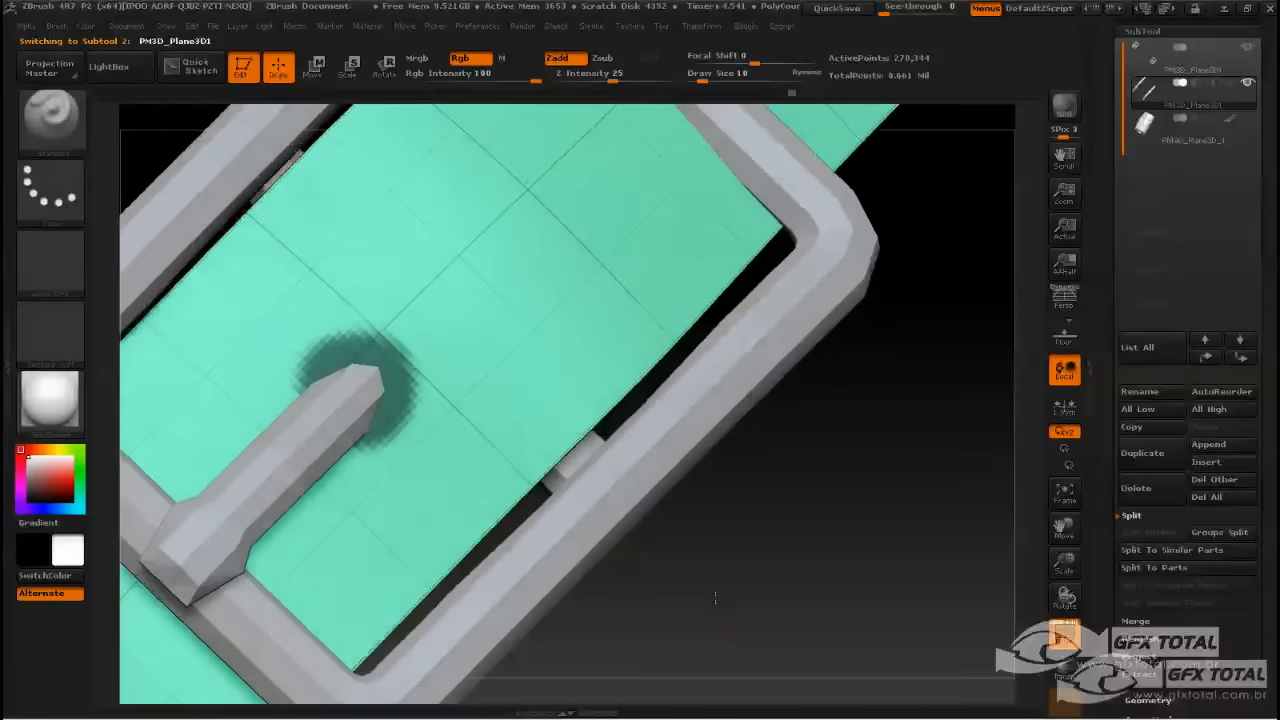
{"action": "left_click_drag", "start_coordinate": [711, 606], "coordinate": [736, 552]}
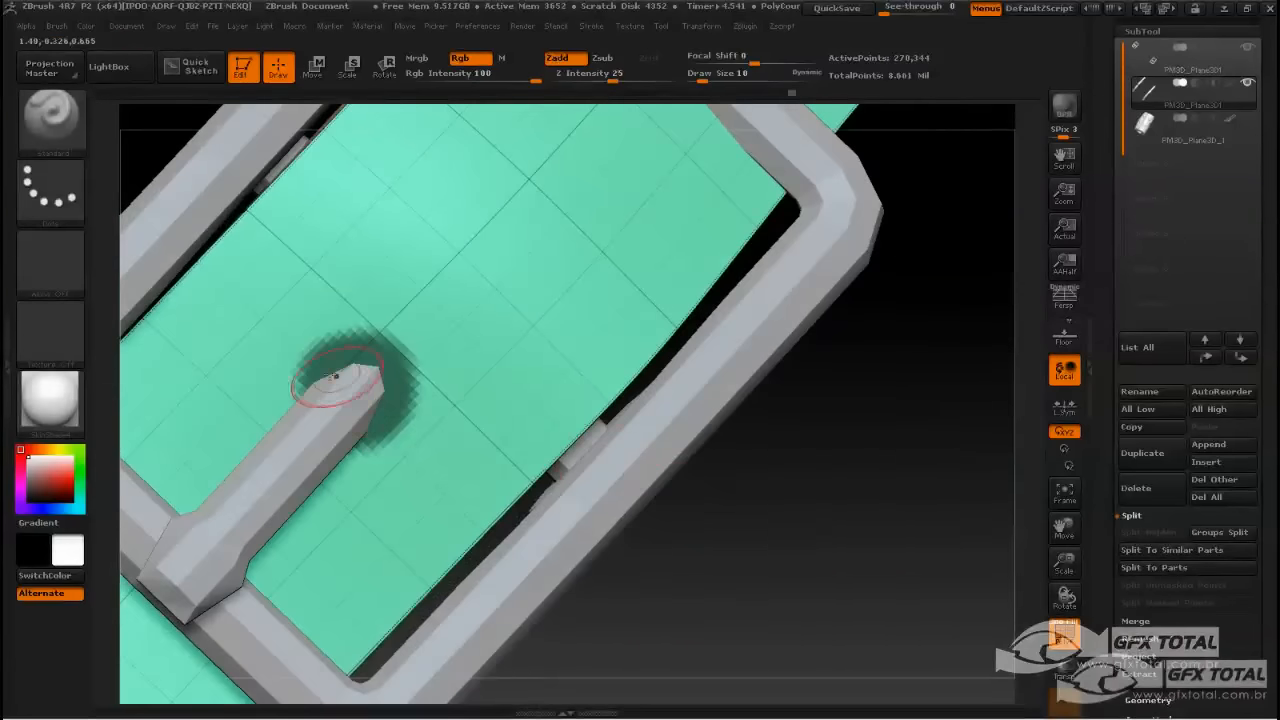
{"action": "key", "text": "ctrl"}
{"action": "left_click_drag", "start_coordinate": [390, 370], "coordinate": [371, 407], "text": "ctrl"}
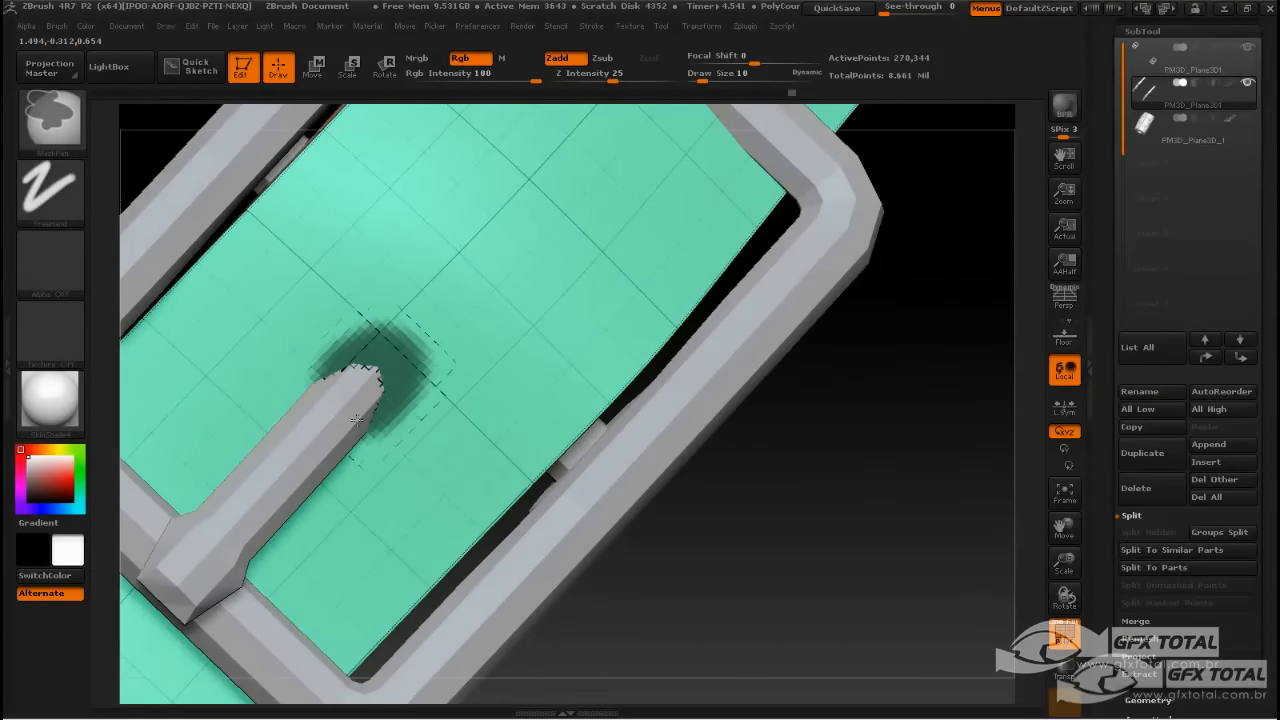
{"action": "left_click_drag", "start_coordinate": [374, 352], "coordinate": [398, 340], "text": "ctrl"}
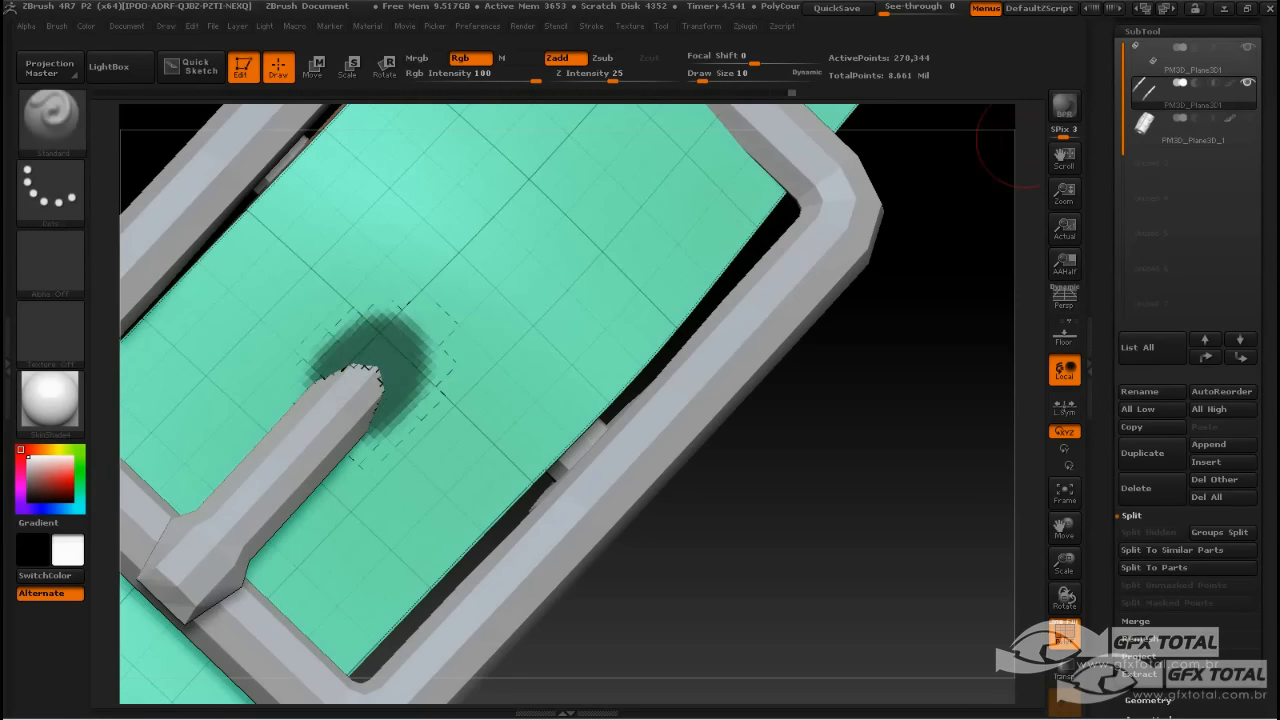
{"action": "left_click", "coordinate": [1250, 52]}
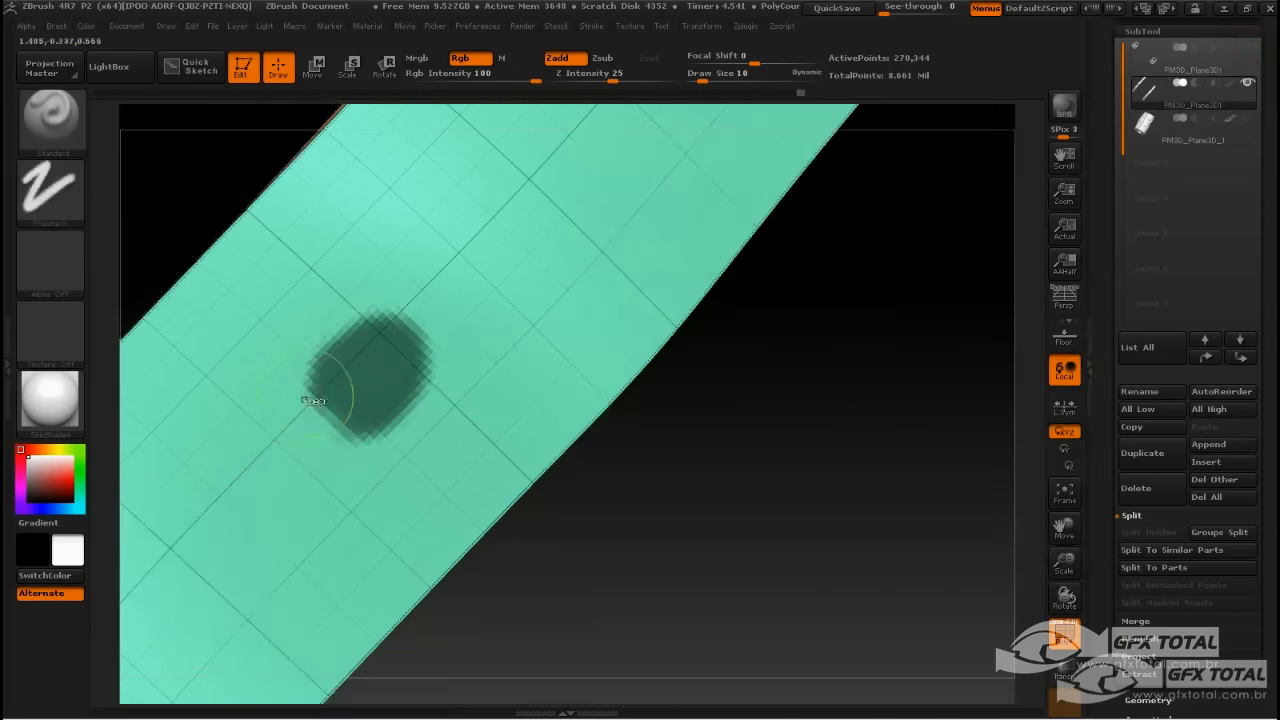
{"action": "mouse_move", "coordinate": [331, 397]}
{"action": "left_mouse_down", "text": "ctrl"}
{"action": "mouse_move", "coordinate": [385, 354]}
{"action": "mouse_move", "coordinate": [334, 406]}
{"action": "left_mouse_up", "text": "ctrl"}
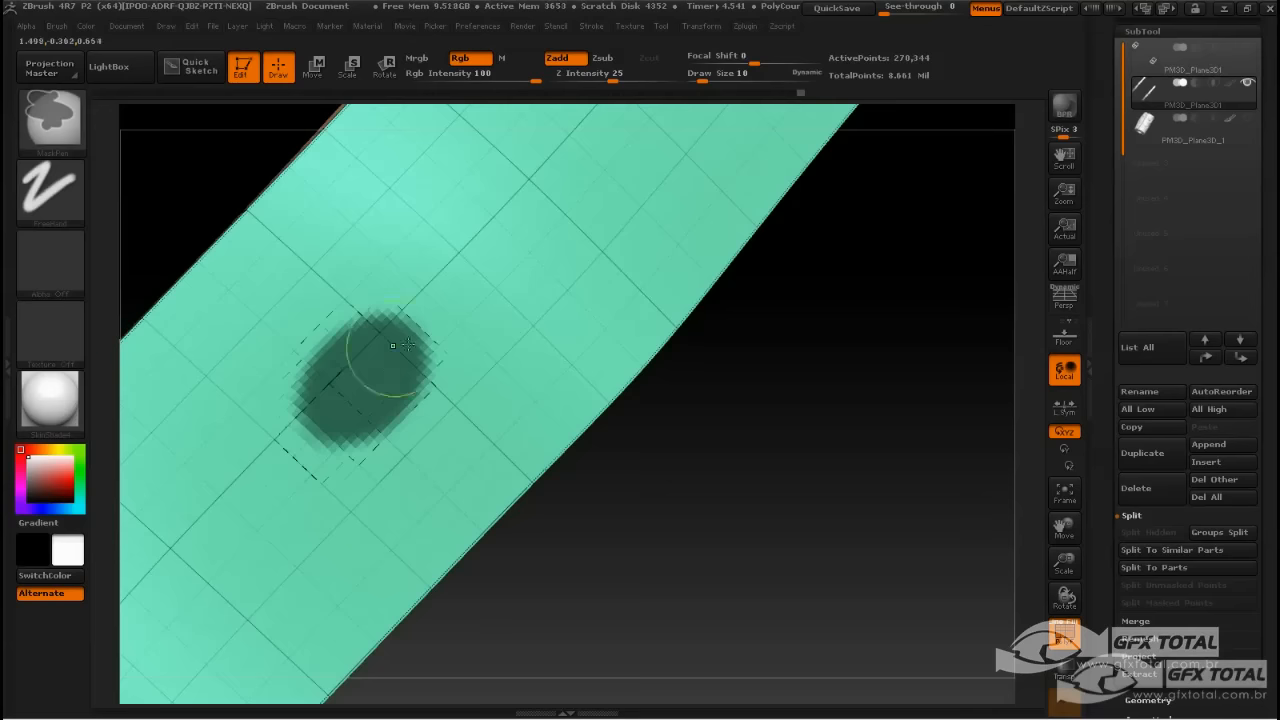
Mask two smaller round spots along the strap's centre line, spaced toward its free end.
{"action": "left_click_drag", "start_coordinate": [760, 480], "coordinate": [736, 440]}
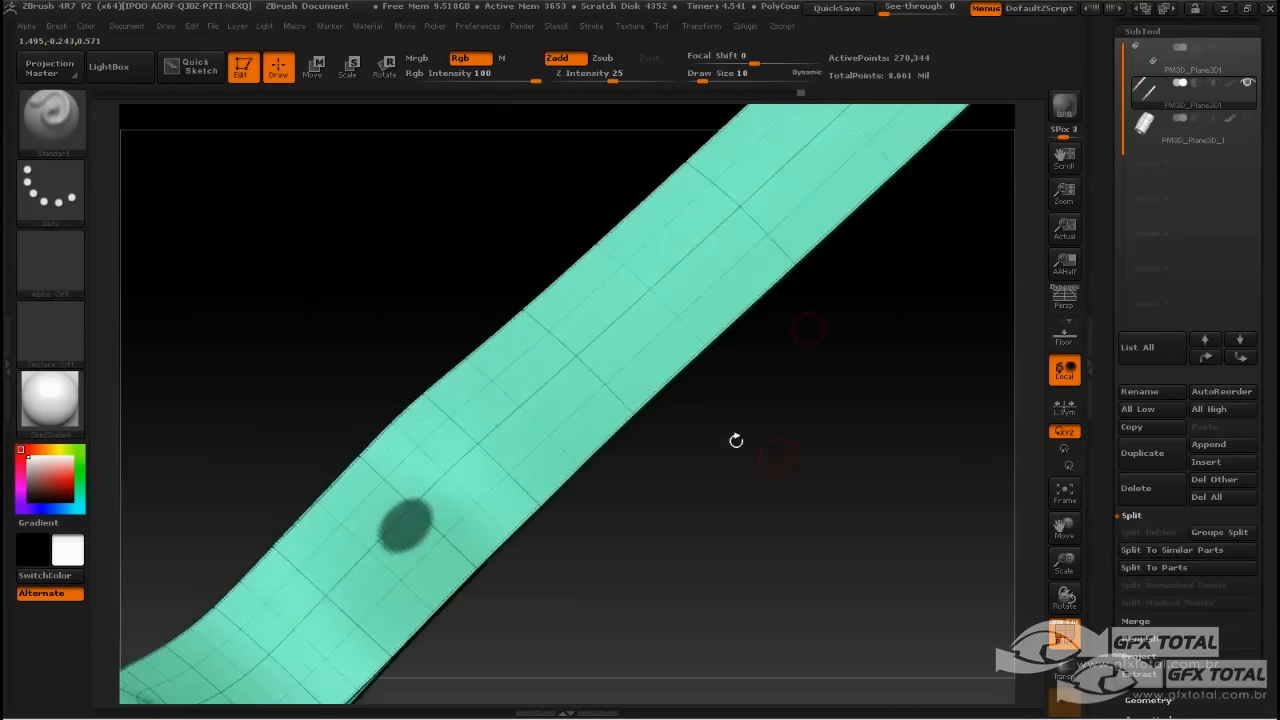
{"action": "key", "text": "ctrl"}
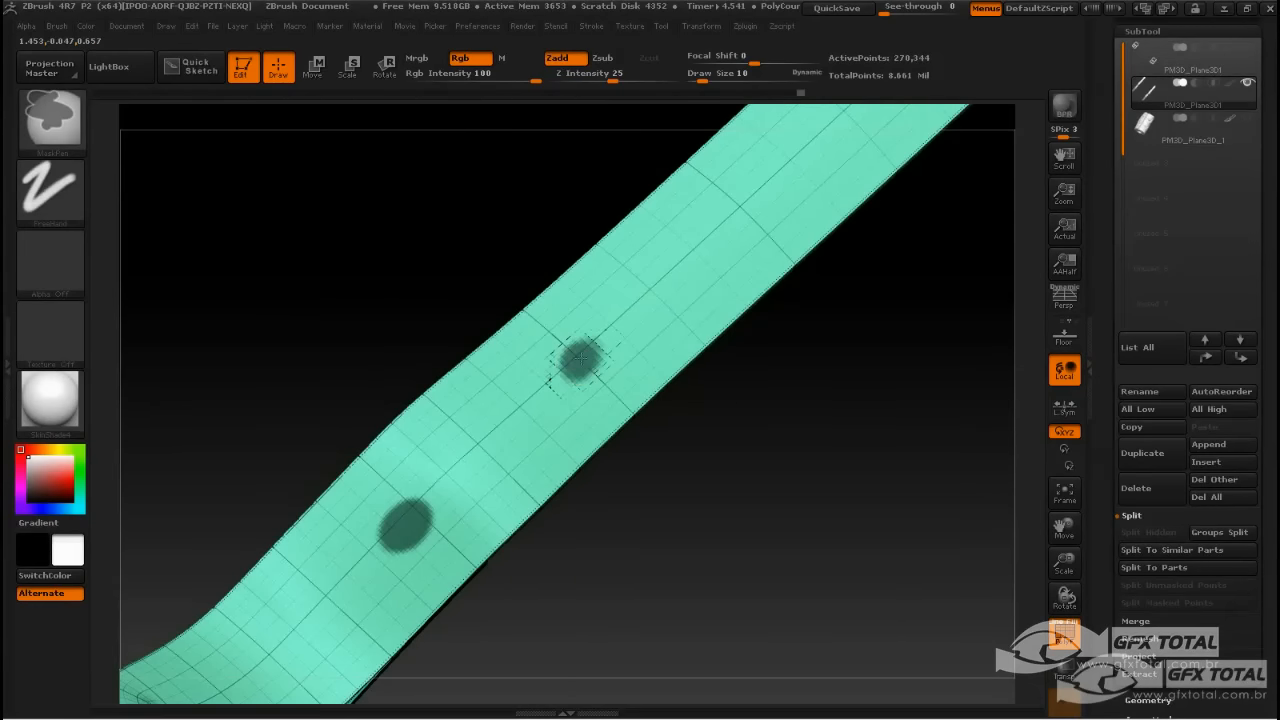
{"action": "left_click_drag", "start_coordinate": [731, 209], "coordinate": [718, 232], "text": "ctrl"}
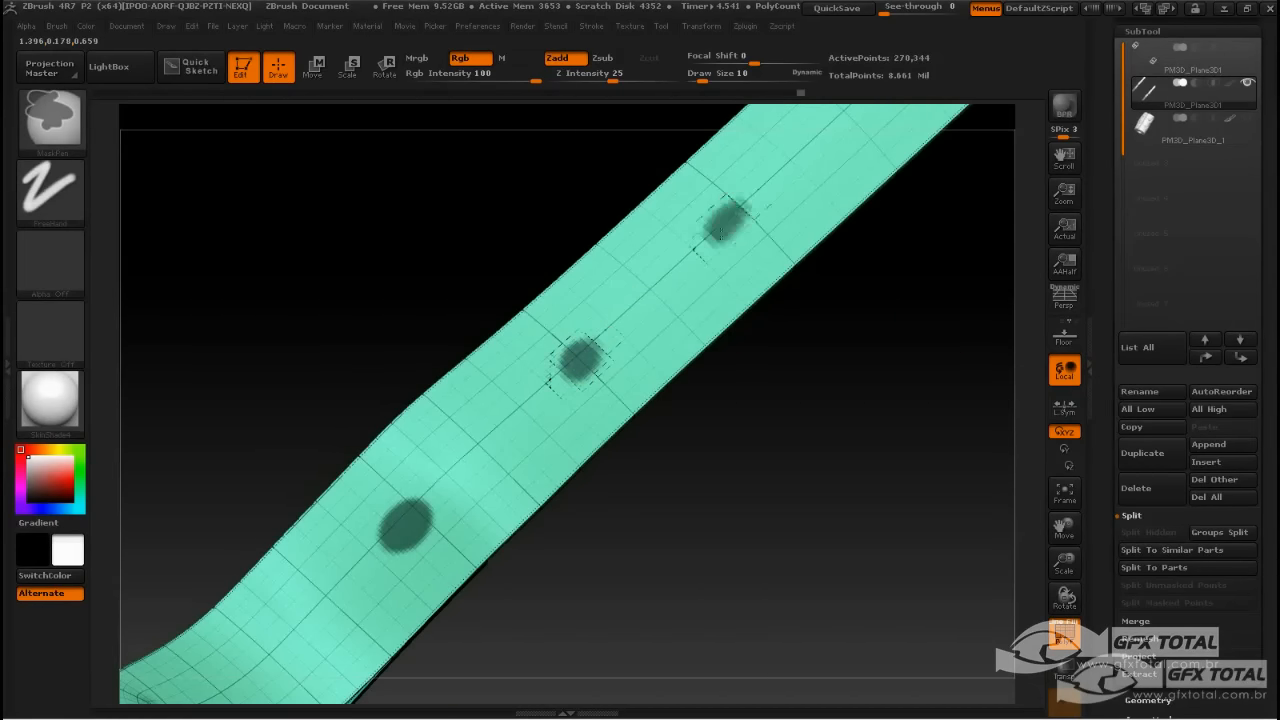
{"action": "left_click_drag", "start_coordinate": [886, 286], "coordinate": [723, 294]}
Try another mask dab beside the spot nearest the strap's free end and undo it.
{"action": "key", "text": "ctrl"}
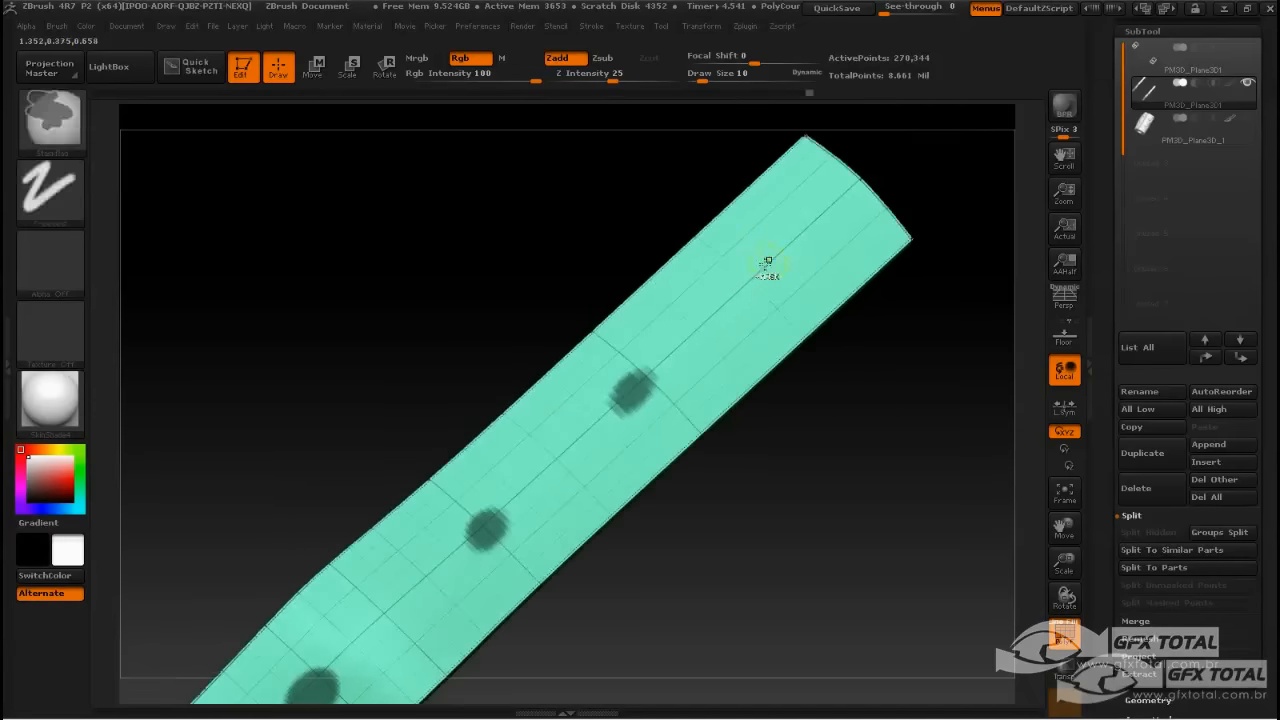
{"action": "mouse_move", "coordinate": [840, 520]}
{"action": "left_mouse_down"}
{"action": "mouse_move", "coordinate": [829, 474]}
{"action": "mouse_move", "coordinate": [853, 423]}
{"action": "mouse_move", "coordinate": [754, 354]}
{"action": "left_mouse_up"}
{"action": "mouse_move", "coordinate": [682, 293]}
{"action": "left_mouse_down", "text": "ctrl"}
{"action": "mouse_move", "coordinate": [664, 286]}
{"action": "mouse_move", "coordinate": [628, 322]}
{"action": "mouse_move", "coordinate": [643, 343]}
{"action": "left_mouse_up", "text": "ctrl"}
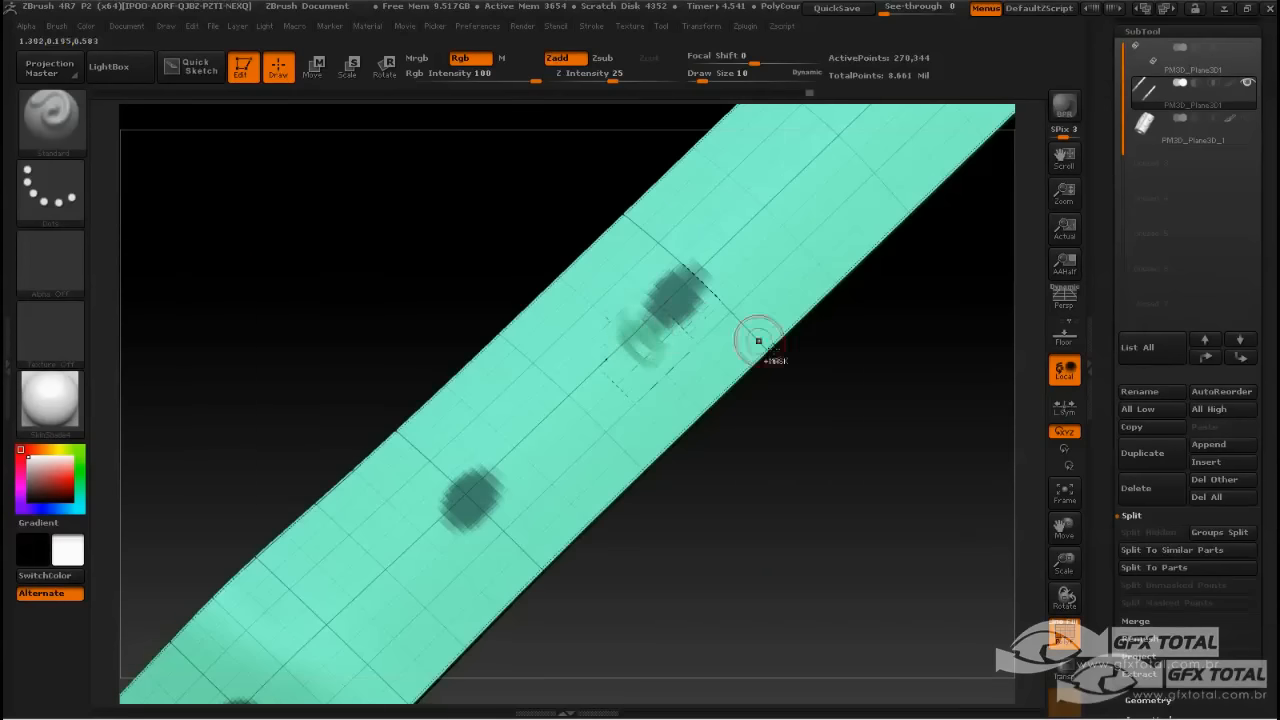
{"action": "key", "text": "ctrl+z"}
Sharpen the mask edges of the three hole spots on the strap and inspect them from several angles.
{"action": "mouse_move", "coordinate": [838, 511]}
{"action": "left_mouse_down"}
{"action": "mouse_move", "coordinate": [849, 523]}
{"action": "mouse_move", "coordinate": [826, 529]}
{"action": "mouse_move", "coordinate": [940, 438]}
{"action": "left_mouse_up"}
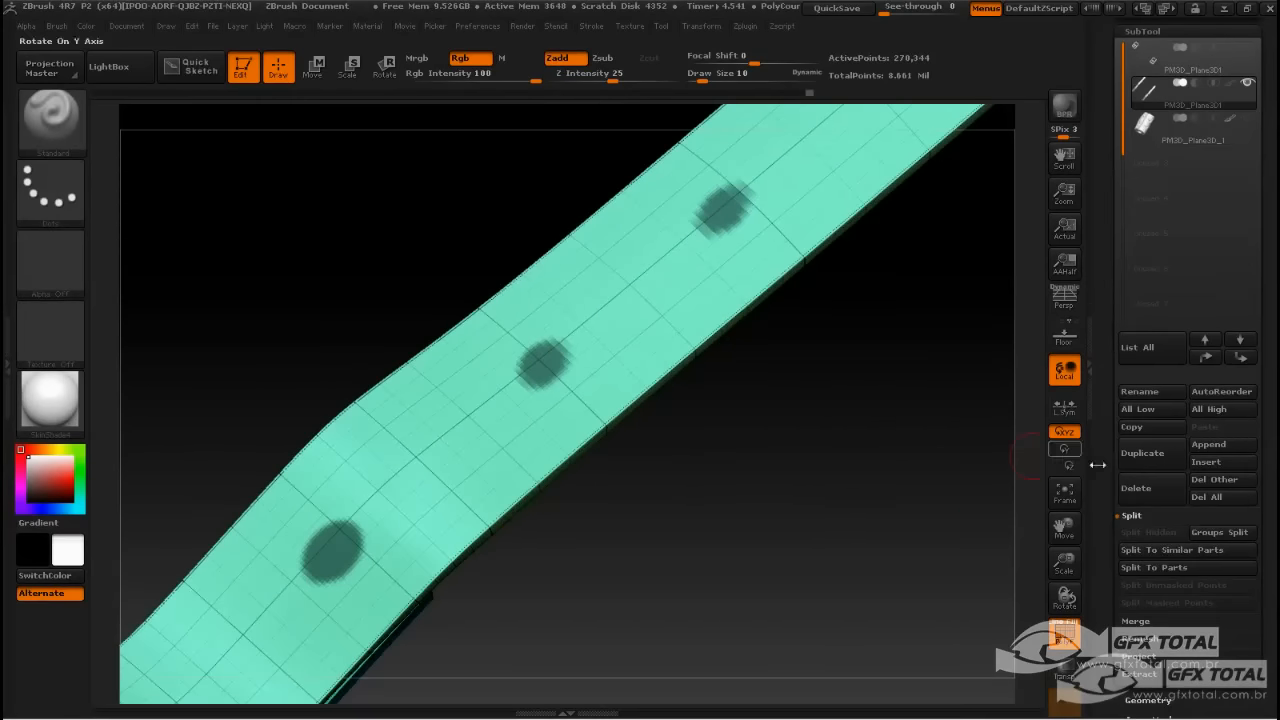
{"action": "left_click_drag", "start_coordinate": [1107, 521], "coordinate": [1126, 365]}
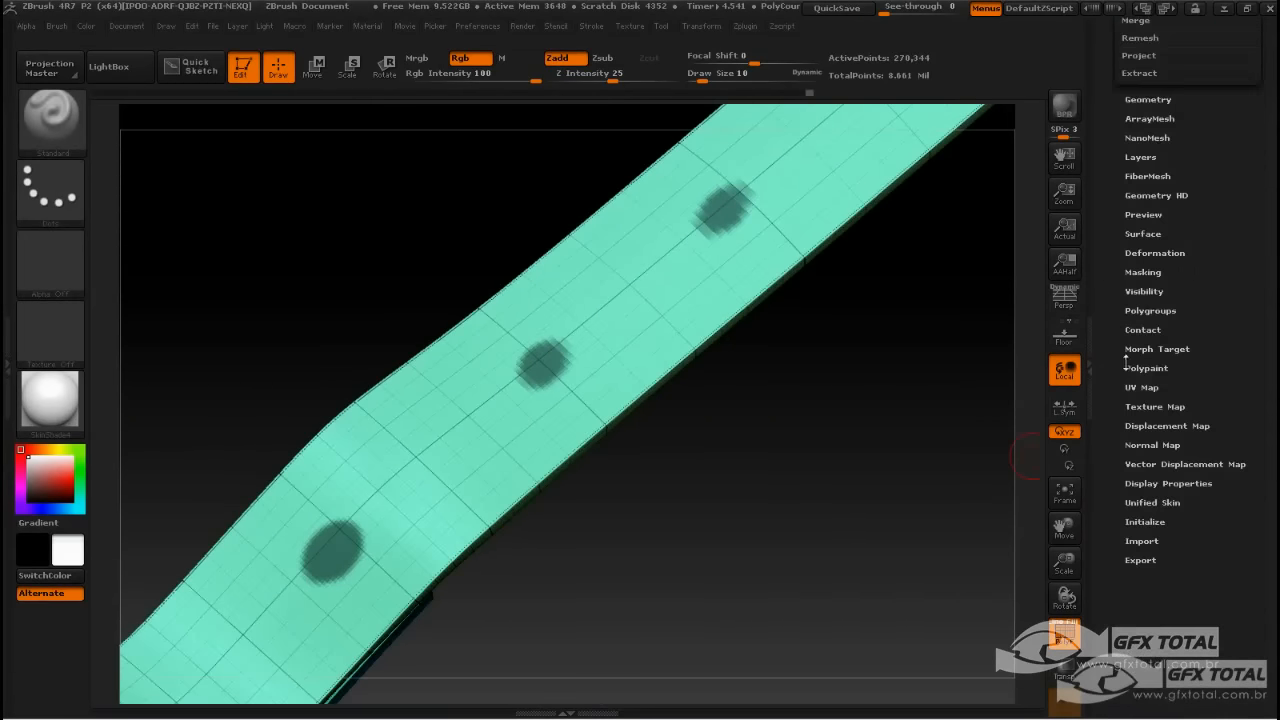
{"action": "left_click", "coordinate": [1148, 272]}
{"action": "left_click_drag", "start_coordinate": [890, 400], "coordinate": [729, 329]}
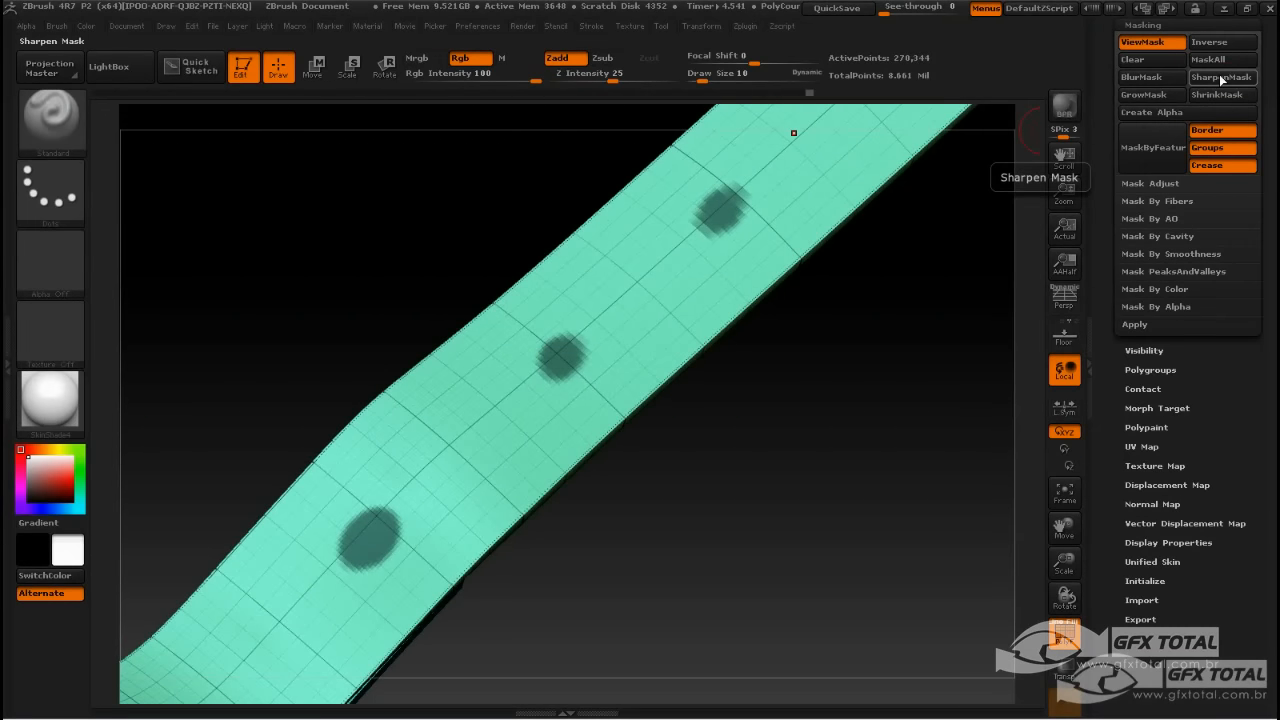
{"action": "left_click_drag", "start_coordinate": [903, 384], "coordinate": [904, 376]}
{"action": "mouse_move", "coordinate": [868, 326]}
{"action": "left_mouse_down", "text": "ctrl+shift"}
{"action": "mouse_move", "coordinate": [651, 166]}
{"action": "mouse_move", "coordinate": [727, 281]}
{"action": "left_mouse_up", "text": "ctrl+shift"}
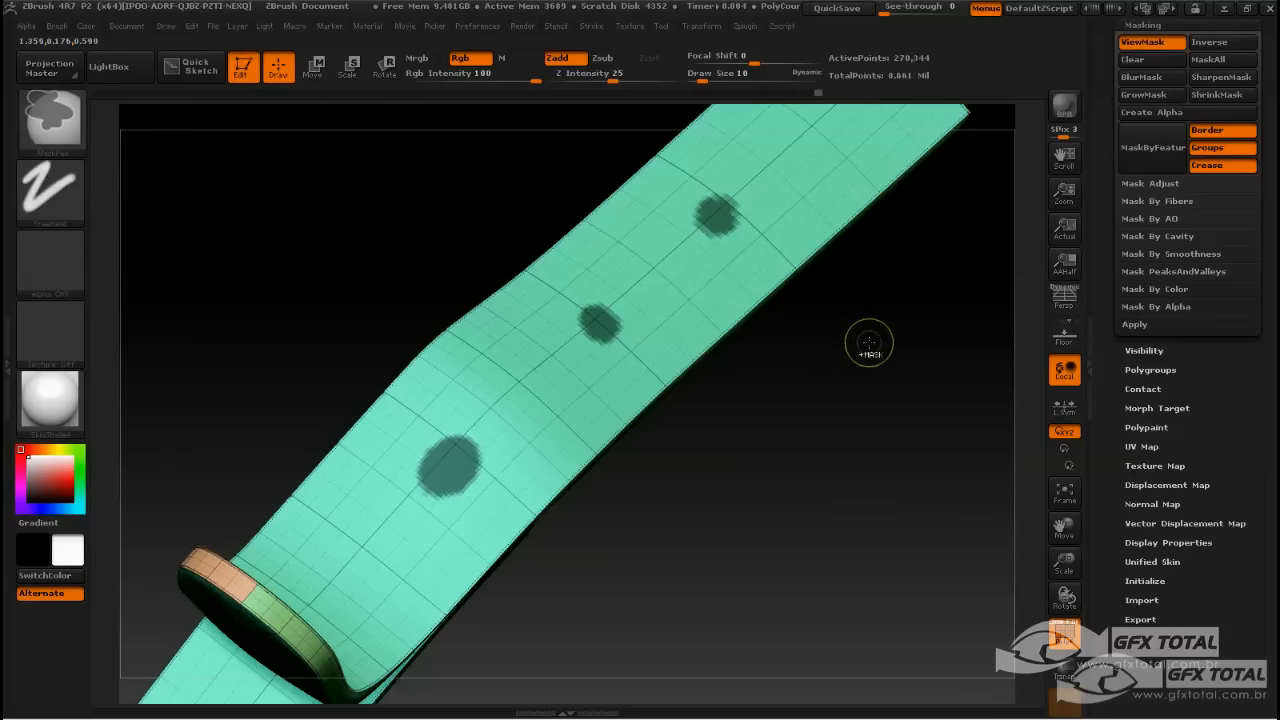
{"action": "left_click_drag", "start_coordinate": [867, 367], "coordinate": [671, 161], "text": "ctrl"}
{"action": "left_click_drag", "start_coordinate": [860, 380], "coordinate": [790, 441]}
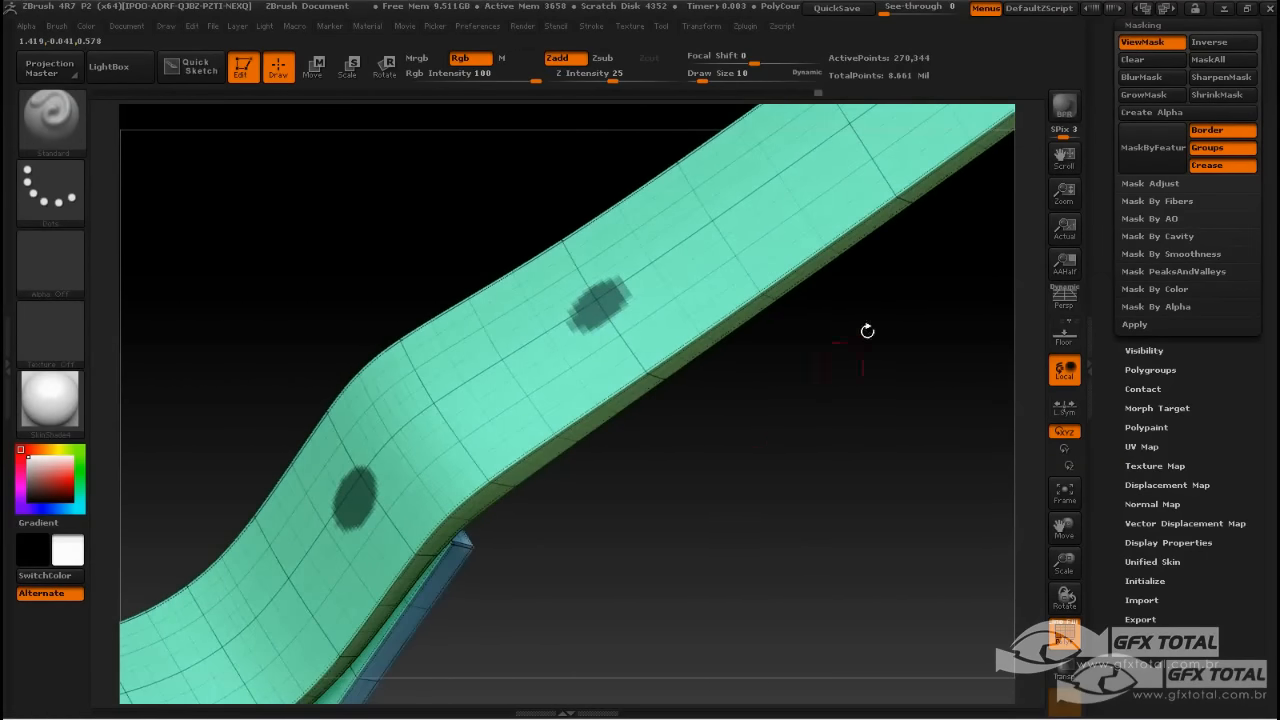
Blur and sharpen the strap's hole masks twice to refine their jagged edges.
{"action": "left_click", "coordinate": [1177, 80]}
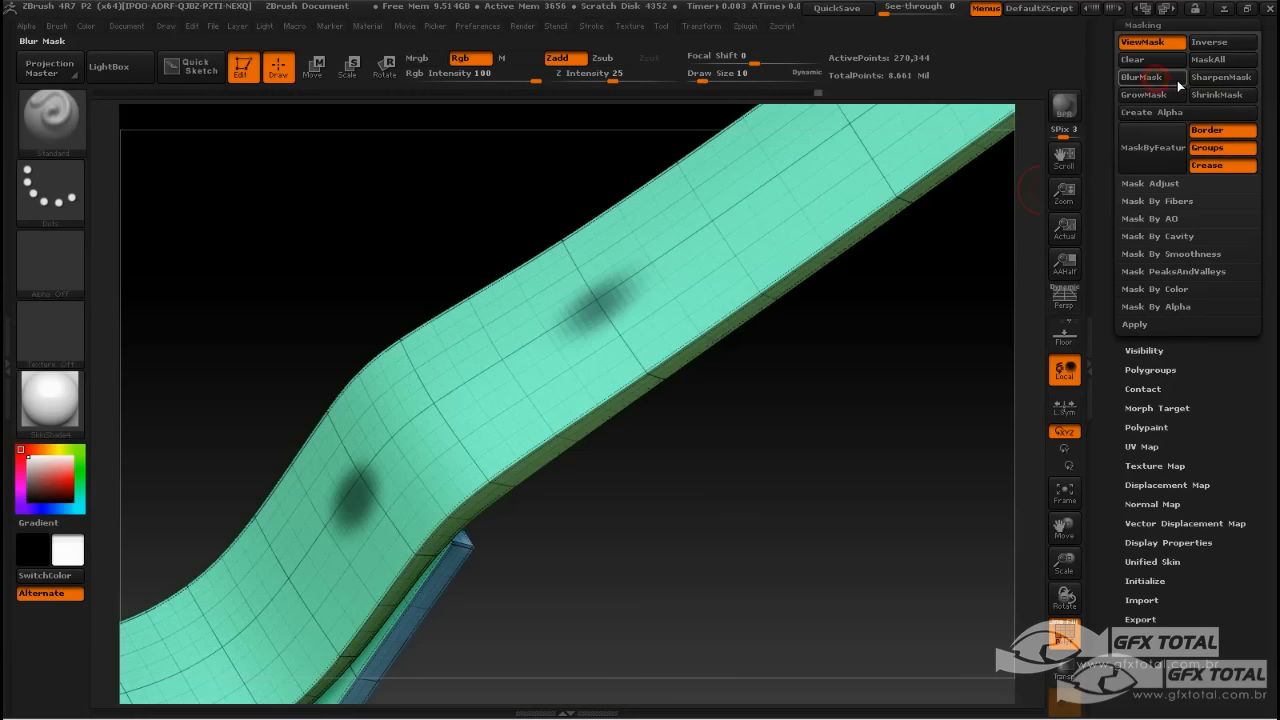
{"action": "left_click", "coordinate": [1219, 80]}
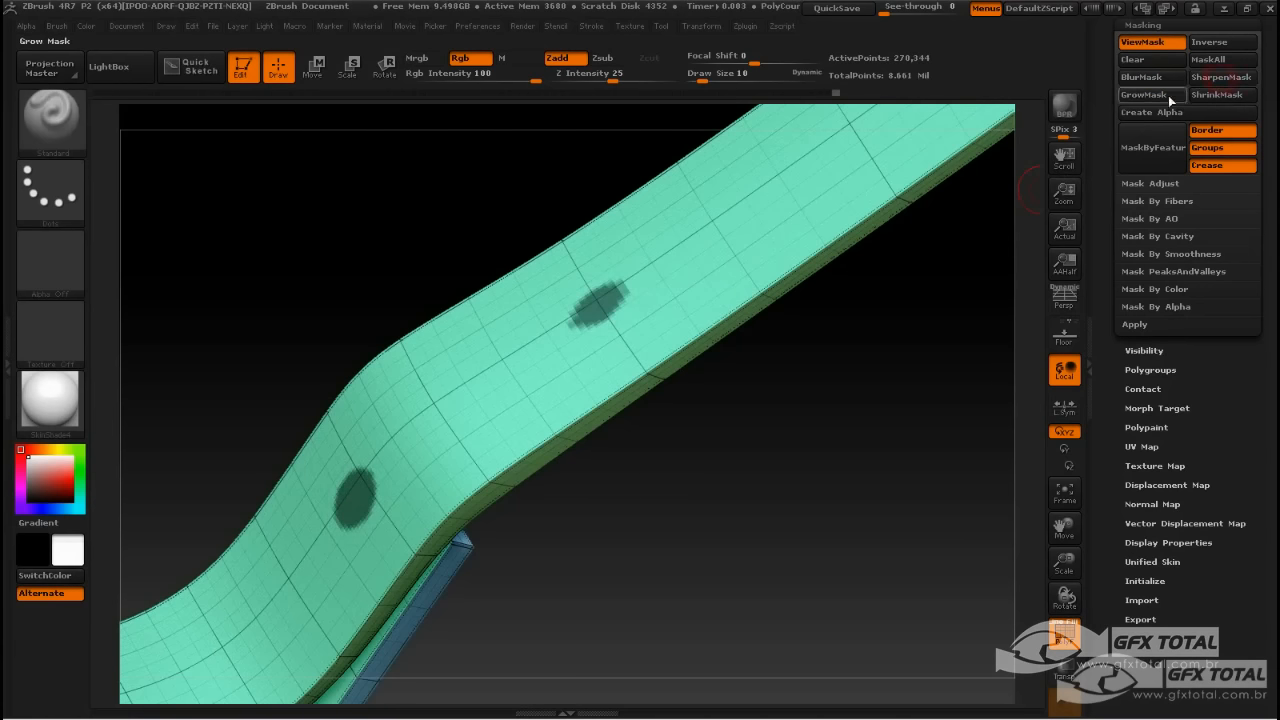
{"action": "left_click", "coordinate": [1160, 78]}
{"action": "left_click", "coordinate": [1215, 80]}
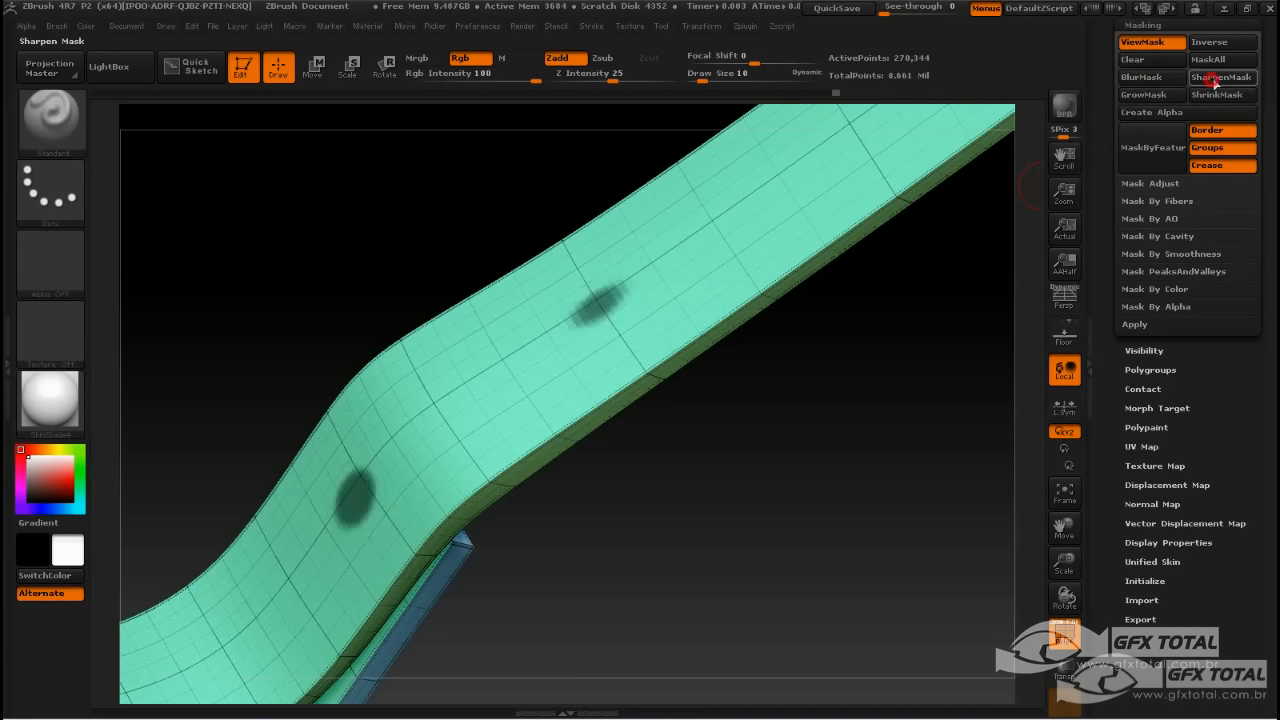
Invert the mask, push the hole spots into the strap along a horizontal Transpose Move line, and clear the mask.
{"action": "left_click", "coordinate": [313, 67]}
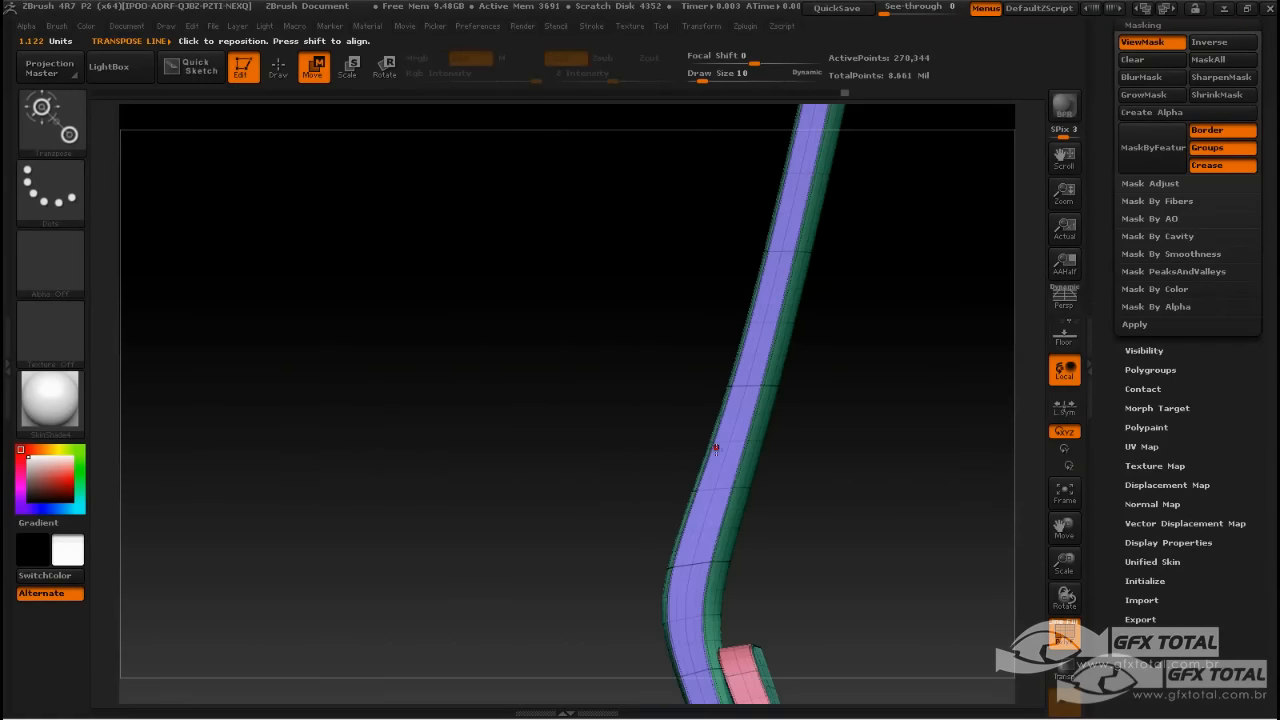
{"action": "left_click_drag", "start_coordinate": [715, 448], "coordinate": [988, 446]}
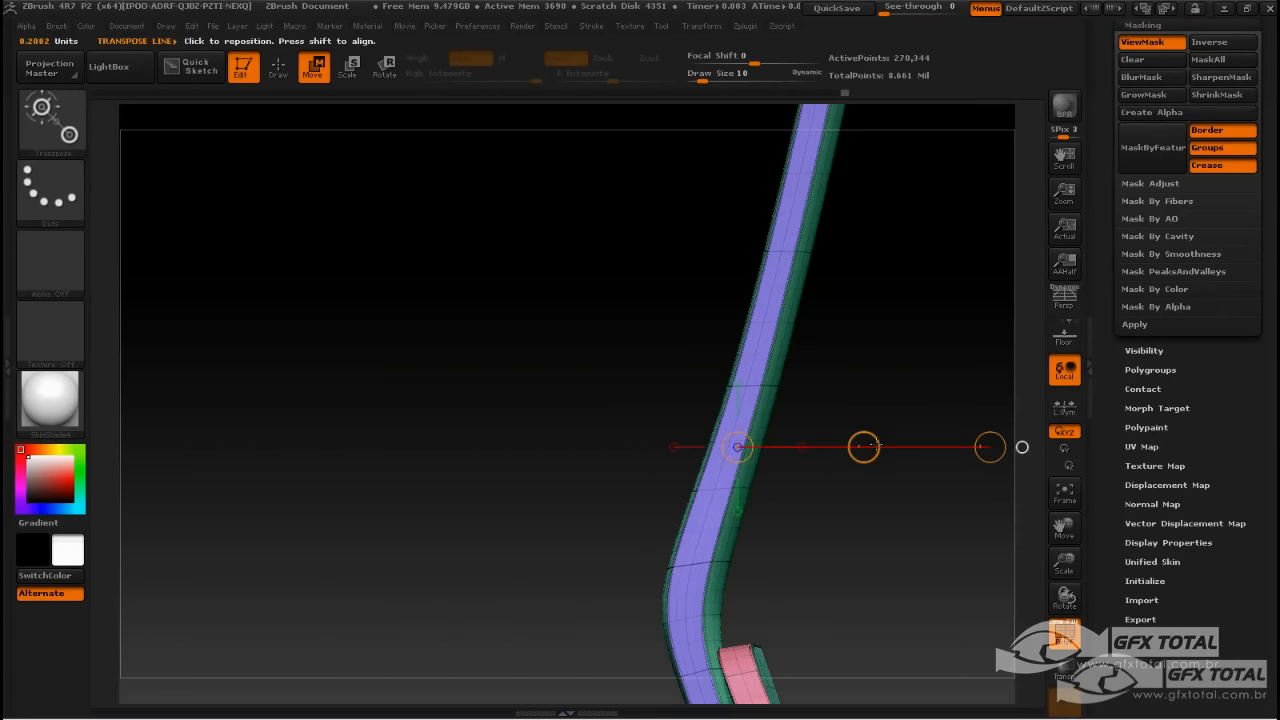
{"action": "mouse_move", "coordinate": [863, 446]}
{"action": "left_mouse_down"}
{"action": "mouse_move", "coordinate": [886, 443]}
{"action": "mouse_move", "coordinate": [920, 386]}
{"action": "mouse_move", "coordinate": [910, 372]}
{"action": "left_mouse_up"}
{"action": "key", "text": "ctrl+z"}
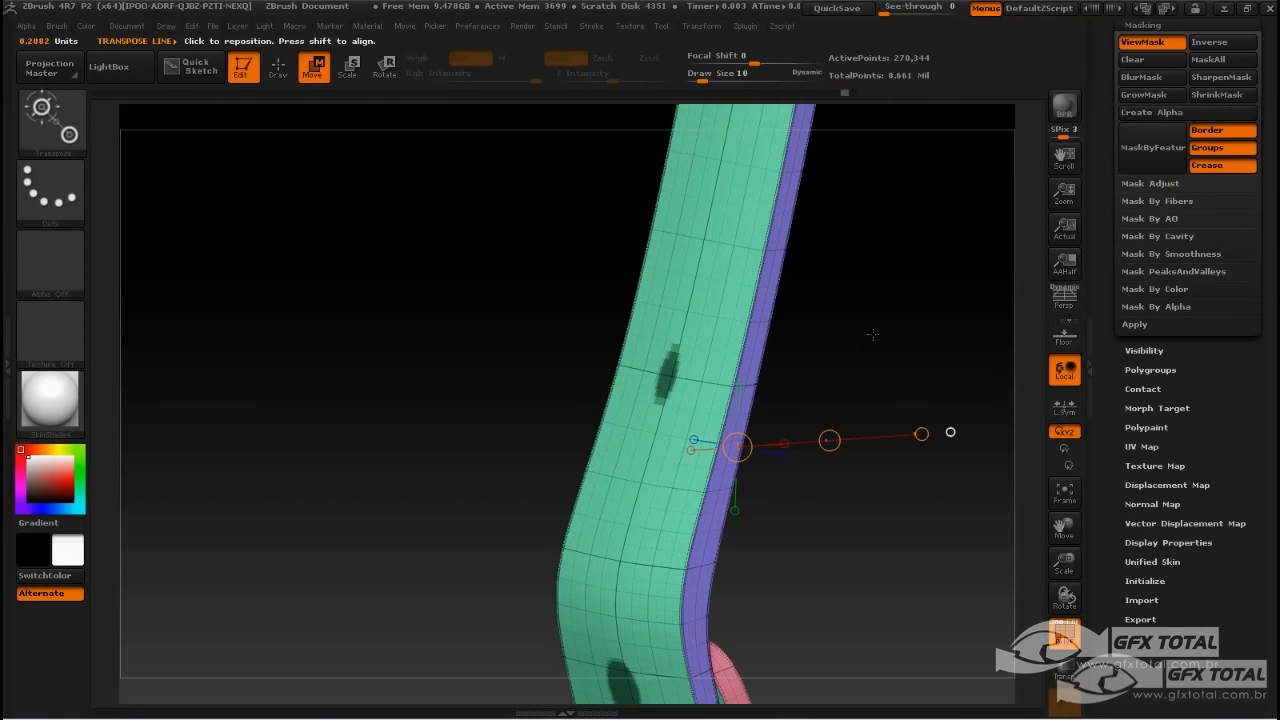
{"action": "left_click", "coordinate": [866, 297], "text": "ctrl"}
{"action": "left_click_drag", "start_coordinate": [866, 297], "coordinate": [900, 350]}
{"action": "left_click_drag", "start_coordinate": [864, 447], "coordinate": [870, 452]}
{"action": "left_click_drag", "start_coordinate": [905, 395], "coordinate": [837, 354]}
{"action": "left_click_drag", "start_coordinate": [840, 309], "coordinate": [676, 355], "text": "ctrl"}
{"action": "left_click", "coordinate": [608, 353]}
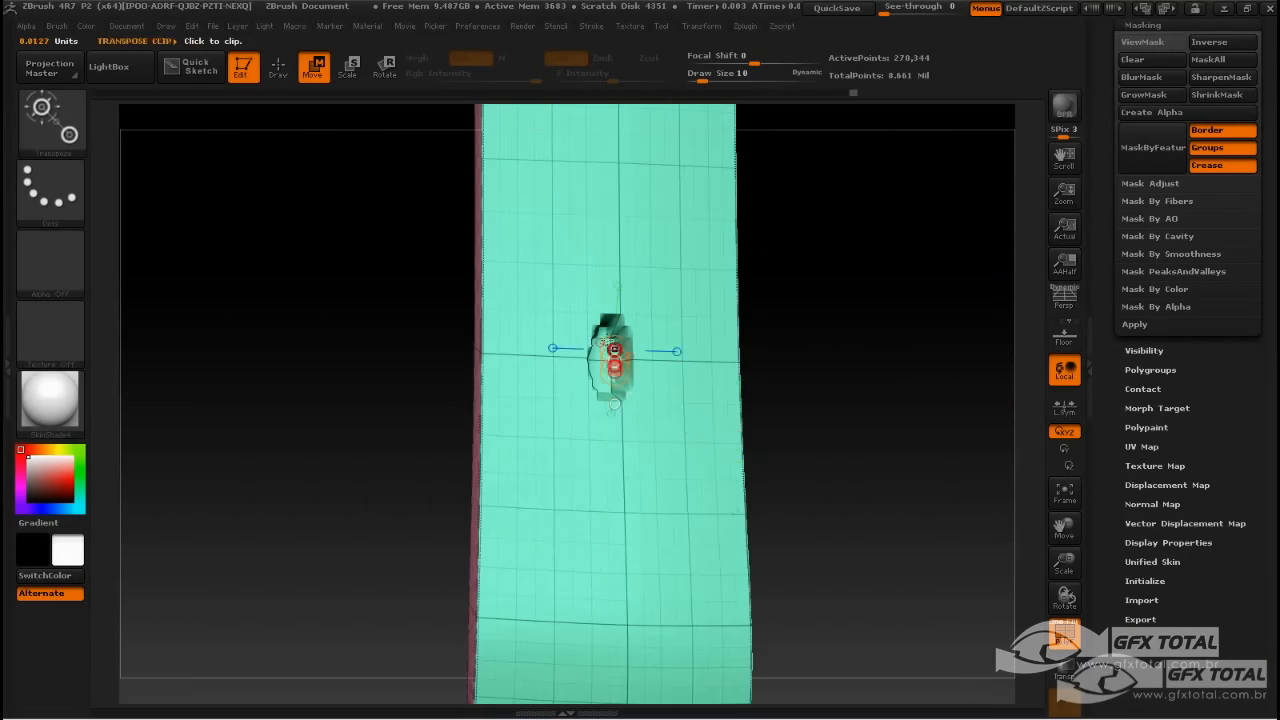
Smooth the jagged rims and inner walls of the recessed holes on the strap.
{"action": "left_click", "coordinate": [278, 67]}
{"action": "left_click_drag", "start_coordinate": [828, 310], "coordinate": [830, 350], "text": "alt"}
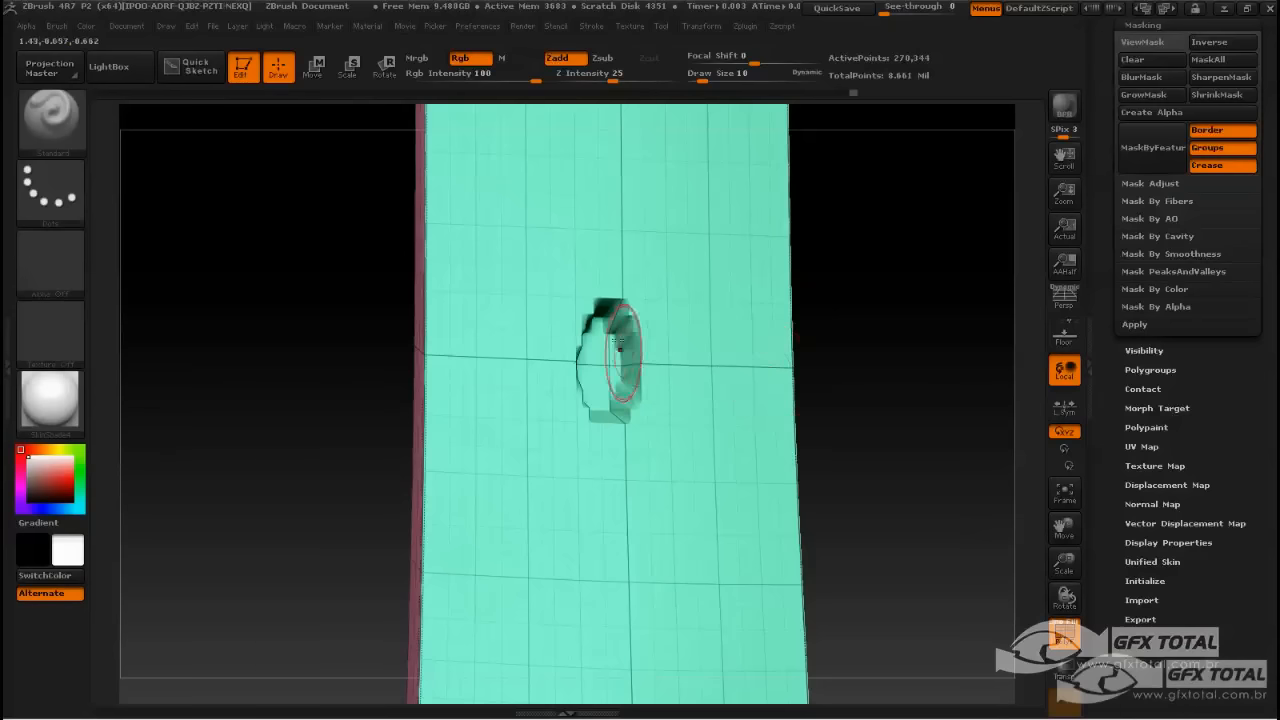
{"action": "mouse_move", "coordinate": [618, 355]}
{"action": "left_mouse_down", "text": "shift"}
{"action": "mouse_move", "coordinate": [615, 378]}
{"action": "mouse_move", "coordinate": [588, 362]}
{"action": "left_mouse_up", "text": "shift"}
{"action": "mouse_move", "coordinate": [915, 428]}
{"action": "left_mouse_down"}
{"action": "mouse_move", "coordinate": [934, 429]}
{"action": "mouse_move", "coordinate": [917, 357]}
{"action": "mouse_move", "coordinate": [875, 368]}
{"action": "left_mouse_up"}
{"action": "mouse_move", "coordinate": [531, 369]}
{"action": "left_mouse_down", "text": "shift"}
{"action": "mouse_move", "coordinate": [509, 391]}
{"action": "mouse_move", "coordinate": [509, 417]}
{"action": "mouse_move", "coordinate": [554, 460]}
{"action": "left_mouse_up", "text": "shift"}
{"action": "left_click_drag", "start_coordinate": [885, 455], "coordinate": [926, 457]}
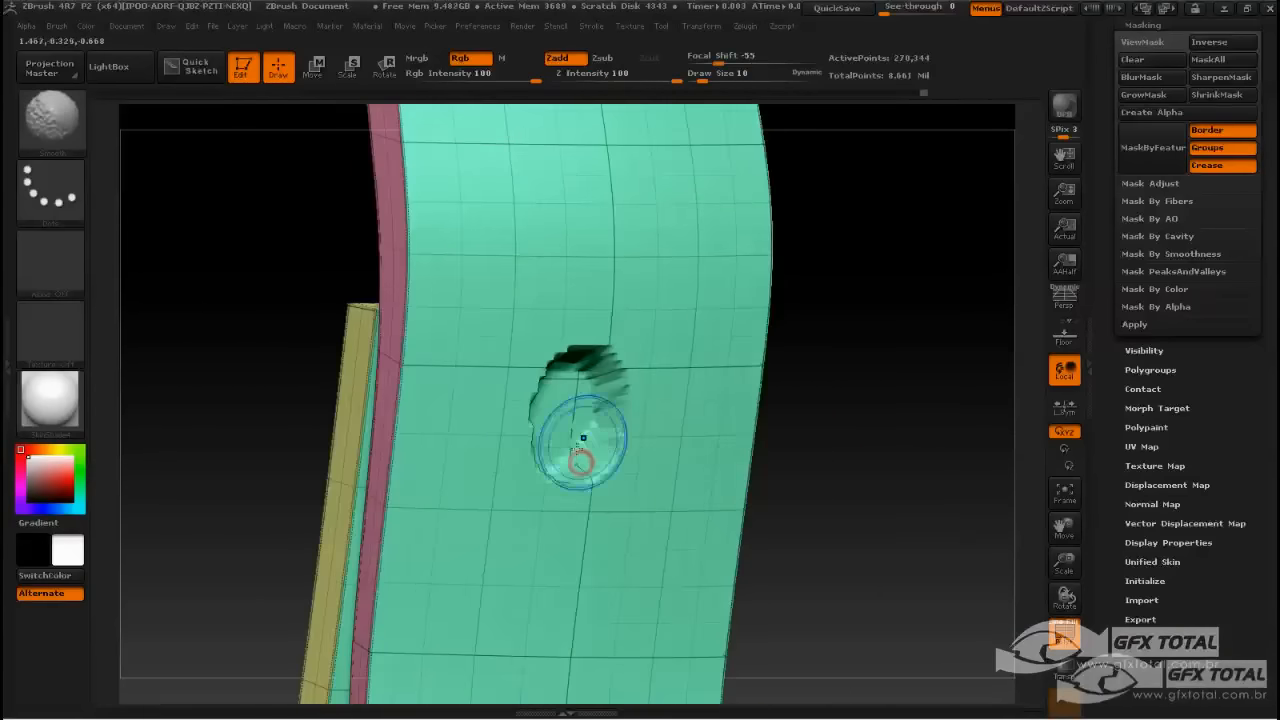
{"action": "left_click_drag", "start_coordinate": [955, 392], "coordinate": [917, 389]}
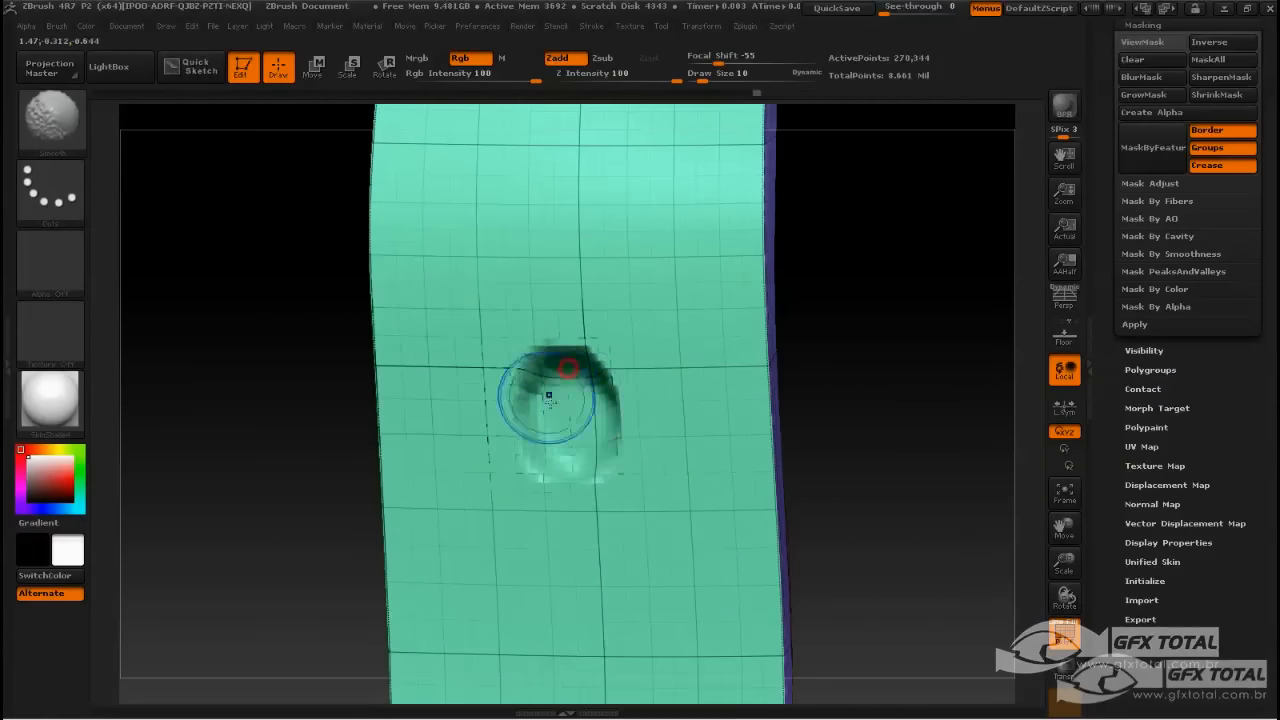
View both straps in full and drop them to their lowest subdivision level.
{"action": "mouse_move", "coordinate": [932, 409]}
{"action": "left_mouse_down"}
{"action": "mouse_move", "coordinate": [946, 409]}
{"action": "mouse_move", "coordinate": [954, 343]}
{"action": "mouse_move", "coordinate": [889, 420]}
{"action": "mouse_move", "coordinate": [906, 432]}
{"action": "mouse_move", "coordinate": [894, 391]}
{"action": "mouse_move", "coordinate": [894, 460]}
{"action": "mouse_move", "coordinate": [888, 289]}
{"action": "mouse_move", "coordinate": [897, 423]}
{"action": "mouse_move", "coordinate": [886, 394]}
{"action": "mouse_move", "coordinate": [889, 423]}
{"action": "mouse_move", "coordinate": [878, 418]}
{"action": "mouse_move", "coordinate": [1027, 246]}
{"action": "left_mouse_up"}
{"action": "left_click_drag", "start_coordinate": [1104, 223], "coordinate": [1113, 280]}
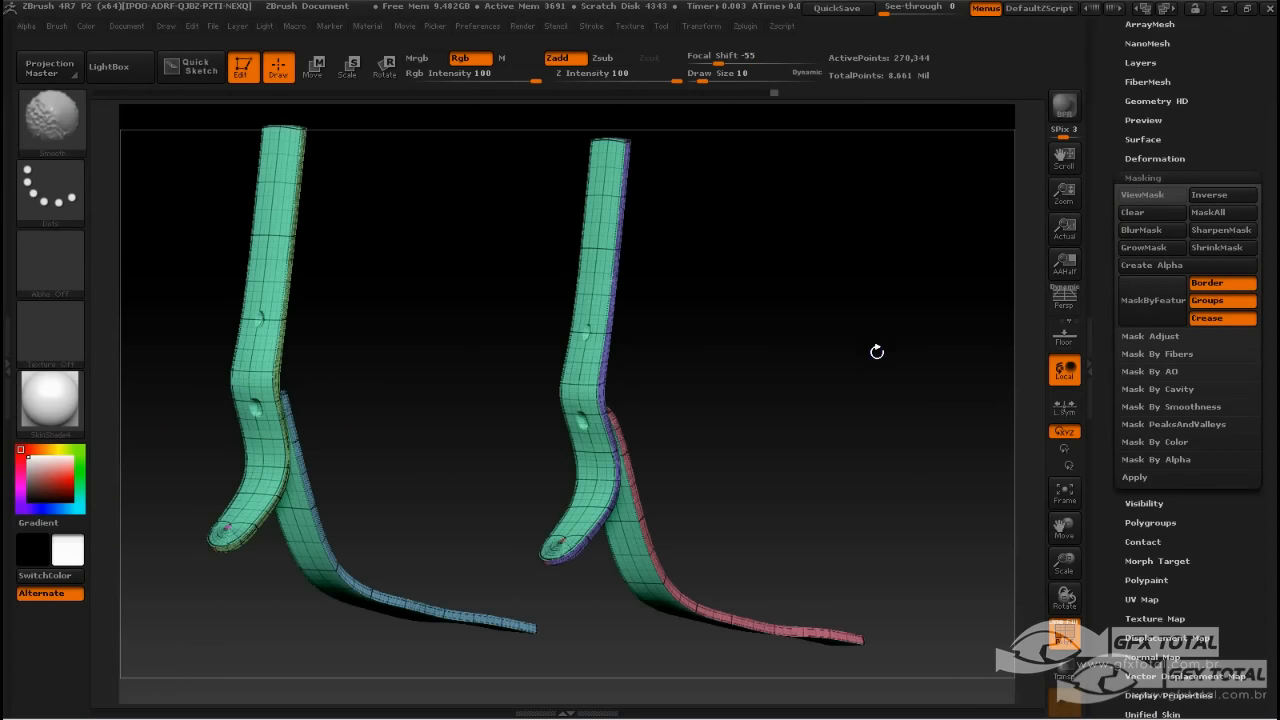
{"action": "mouse_move", "coordinate": [843, 363]}
{"action": "left_mouse_down", "text": "shift"}
{"action": "mouse_move", "coordinate": [866, 374]}
{"action": "mouse_move", "coordinate": [846, 371]}
{"action": "mouse_move", "coordinate": [817, 402]}
{"action": "mouse_move", "coordinate": [668, 342]}
{"action": "mouse_move", "coordinate": [625, 400]}
{"action": "left_mouse_up", "text": "shift"}
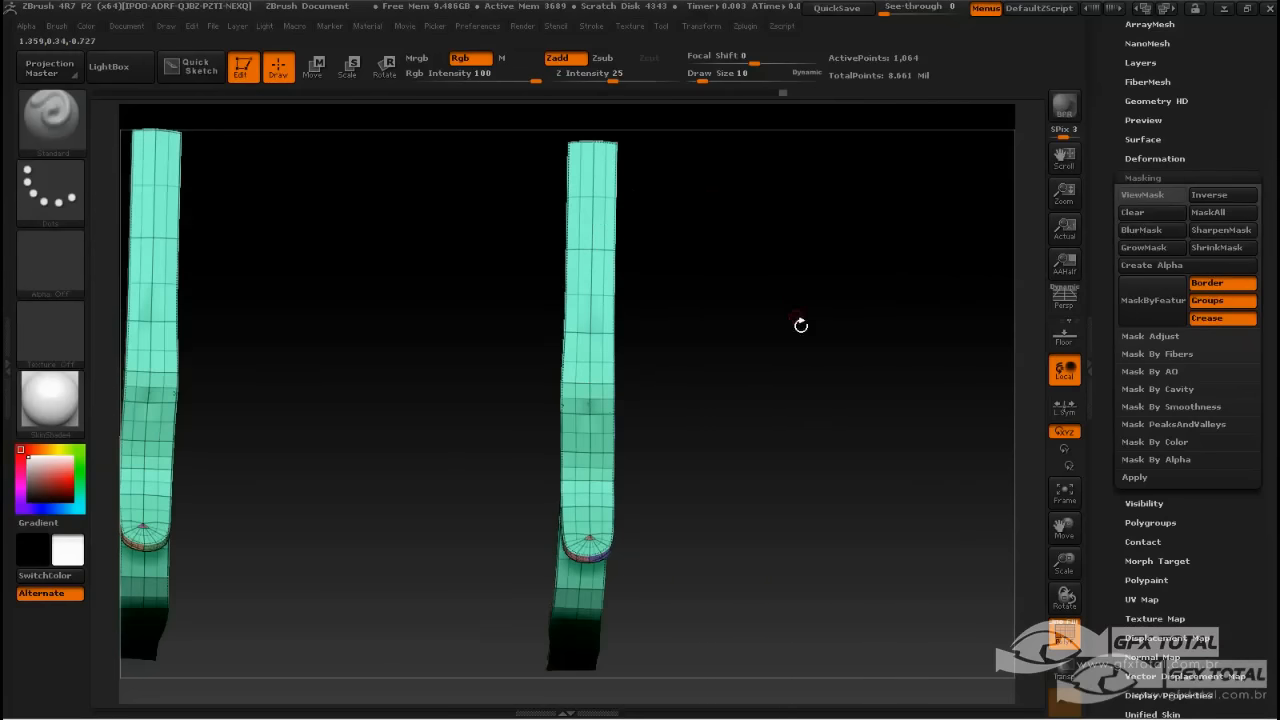
{"action": "left_click_drag", "start_coordinate": [801, 325], "coordinate": [766, 353]}
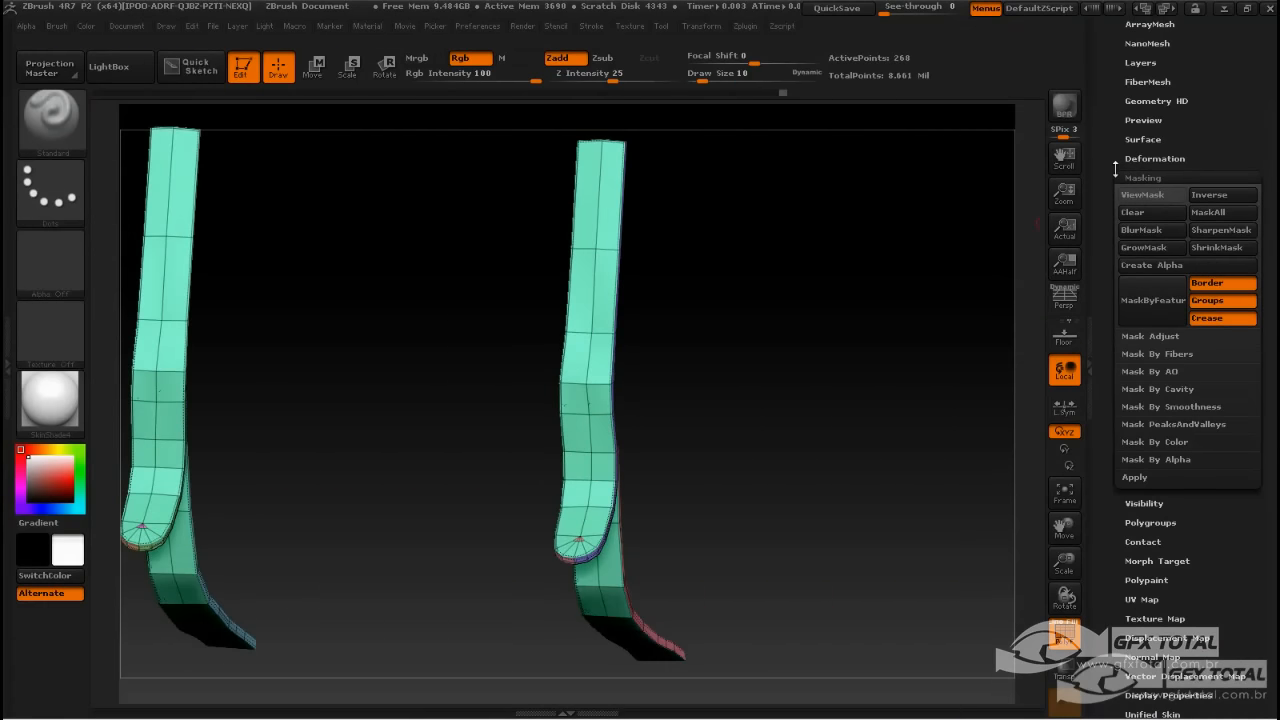
Set the straps' UV map size to 4096.
{"action": "left_click_drag", "start_coordinate": [1115, 169], "coordinate": [1118, 35]}
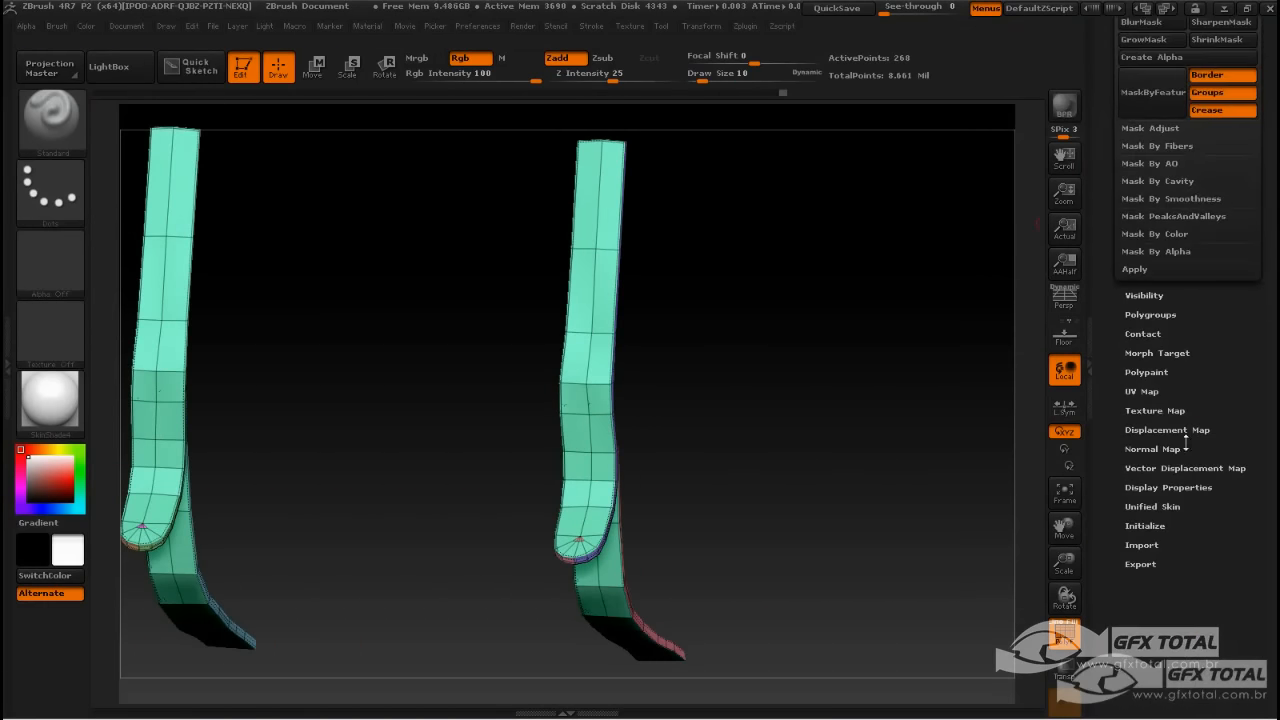
{"action": "left_click", "coordinate": [1180, 487]}
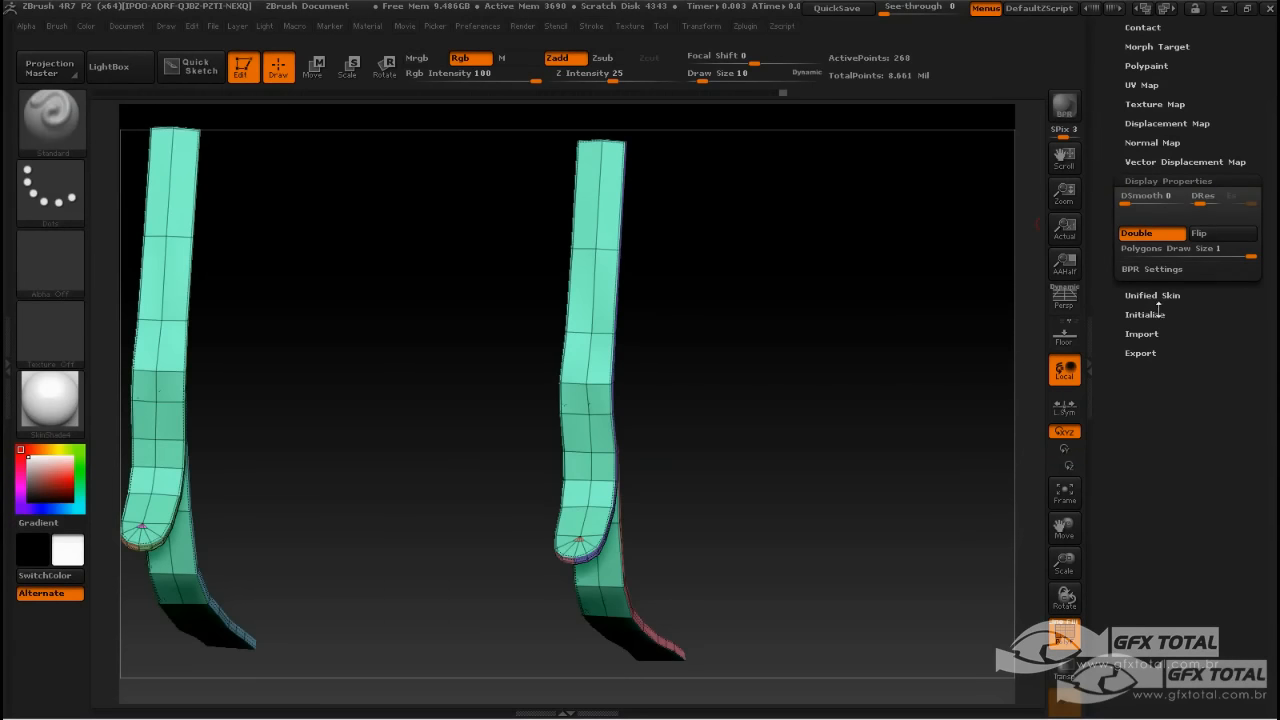
{"action": "left_click", "coordinate": [1146, 142]}
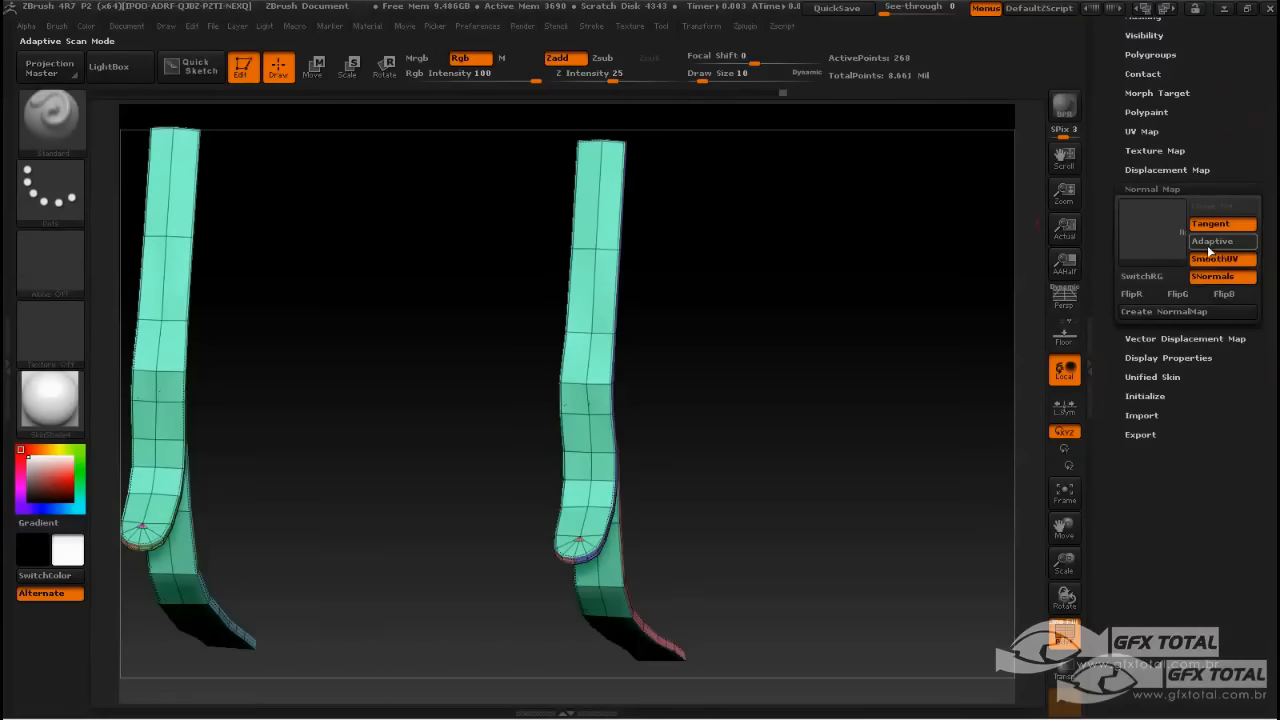
{"action": "left_click_drag", "start_coordinate": [1234, 134], "coordinate": [1234, 194]}
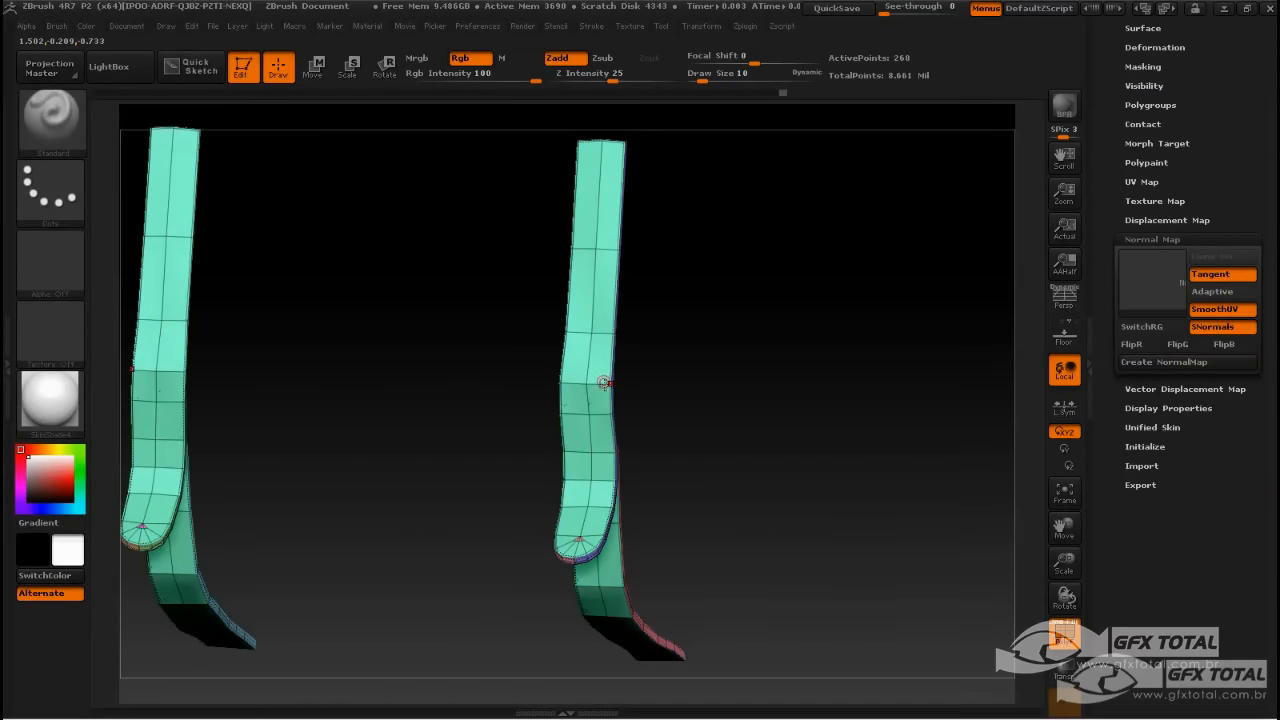
{"action": "left_click", "coordinate": [1154, 201]}
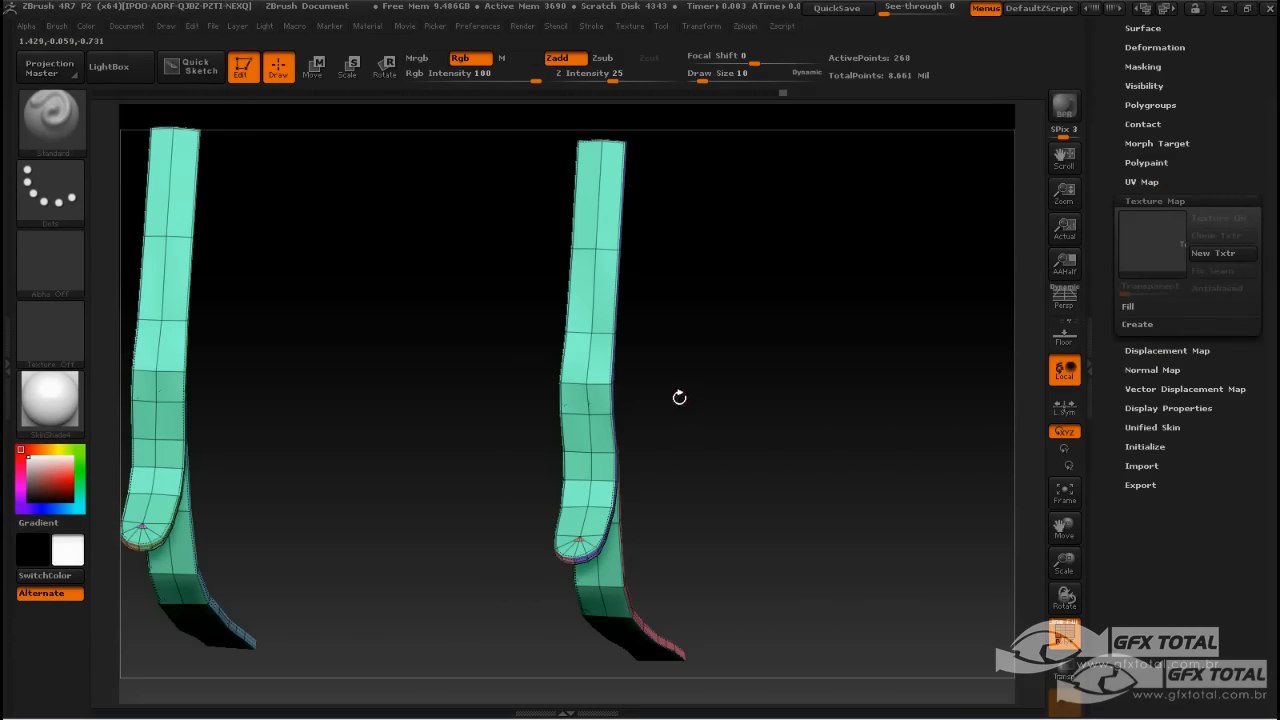
{"action": "left_click", "coordinate": [1156, 200]}
{"action": "left_click", "coordinate": [1163, 181]}
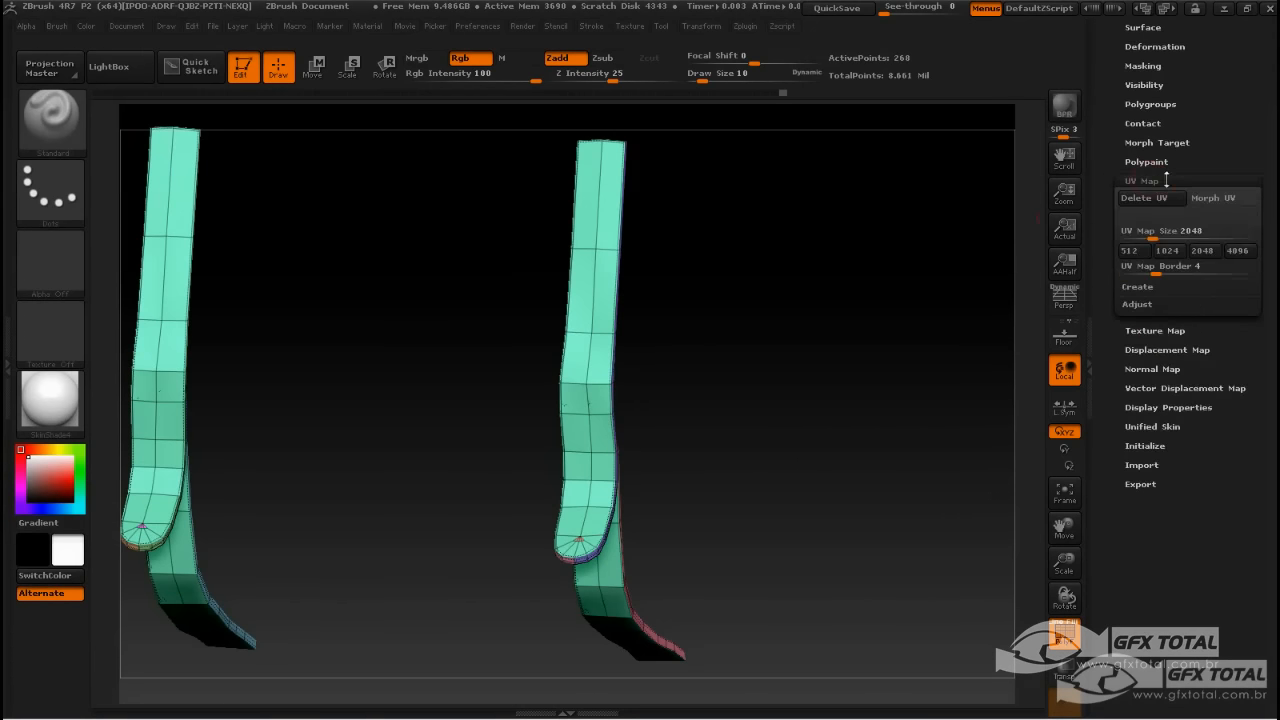
{"action": "left_click", "coordinate": [1240, 251]}
{"action": "left_click_drag", "start_coordinate": [845, 296], "coordinate": [907, 283]}
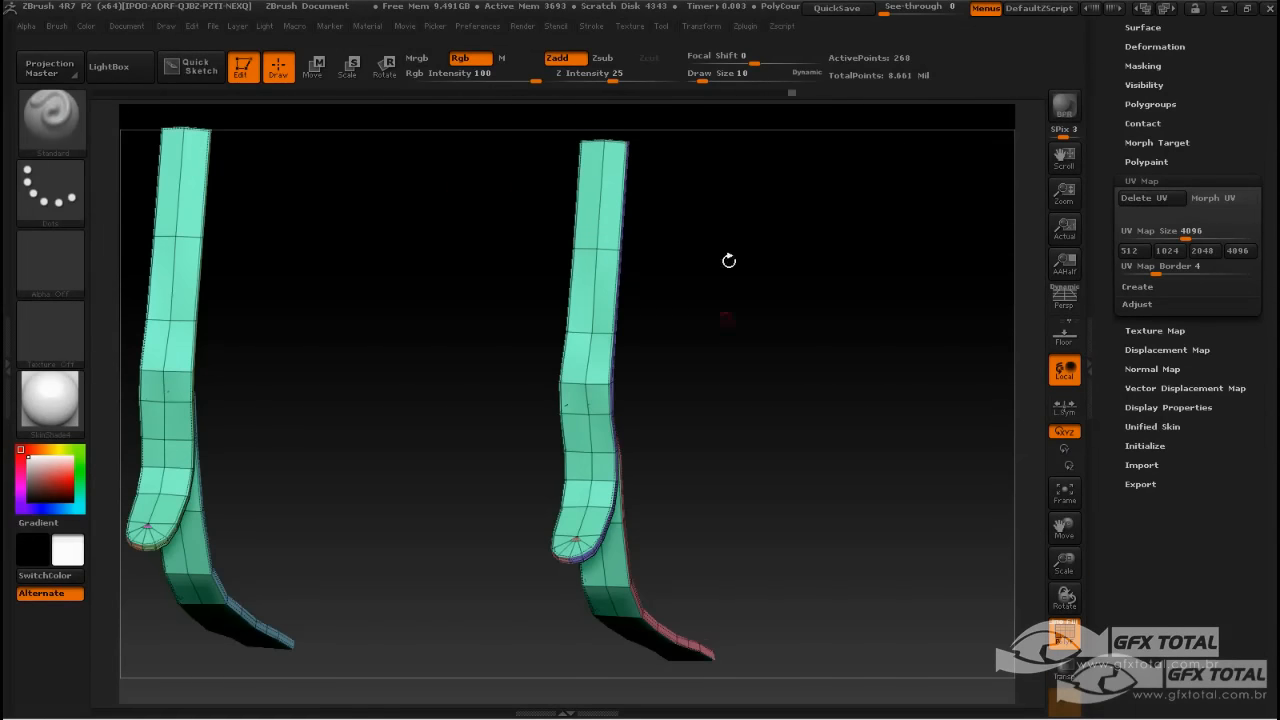
Enable the Adaptive option and create the straps' normal map, then preview it.
{"action": "left_click", "coordinate": [1153, 181]}
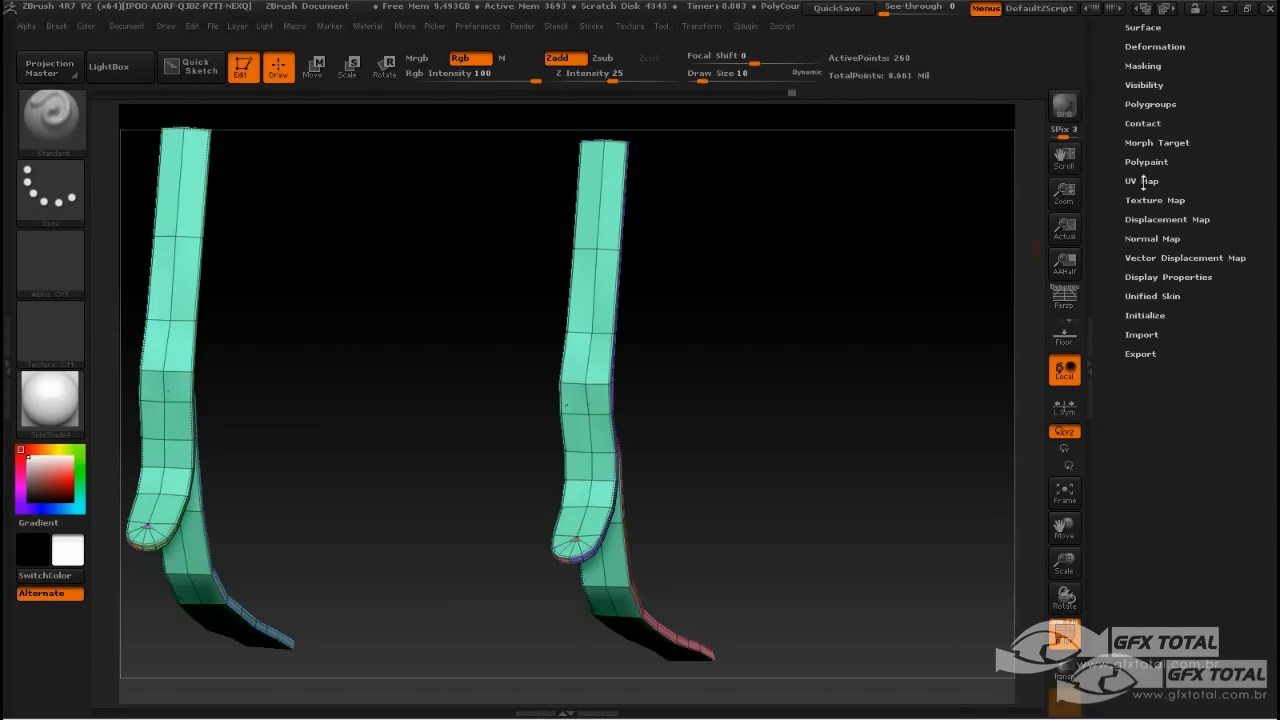
{"action": "left_click", "coordinate": [1168, 238]}
{"action": "left_click", "coordinate": [1214, 292]}
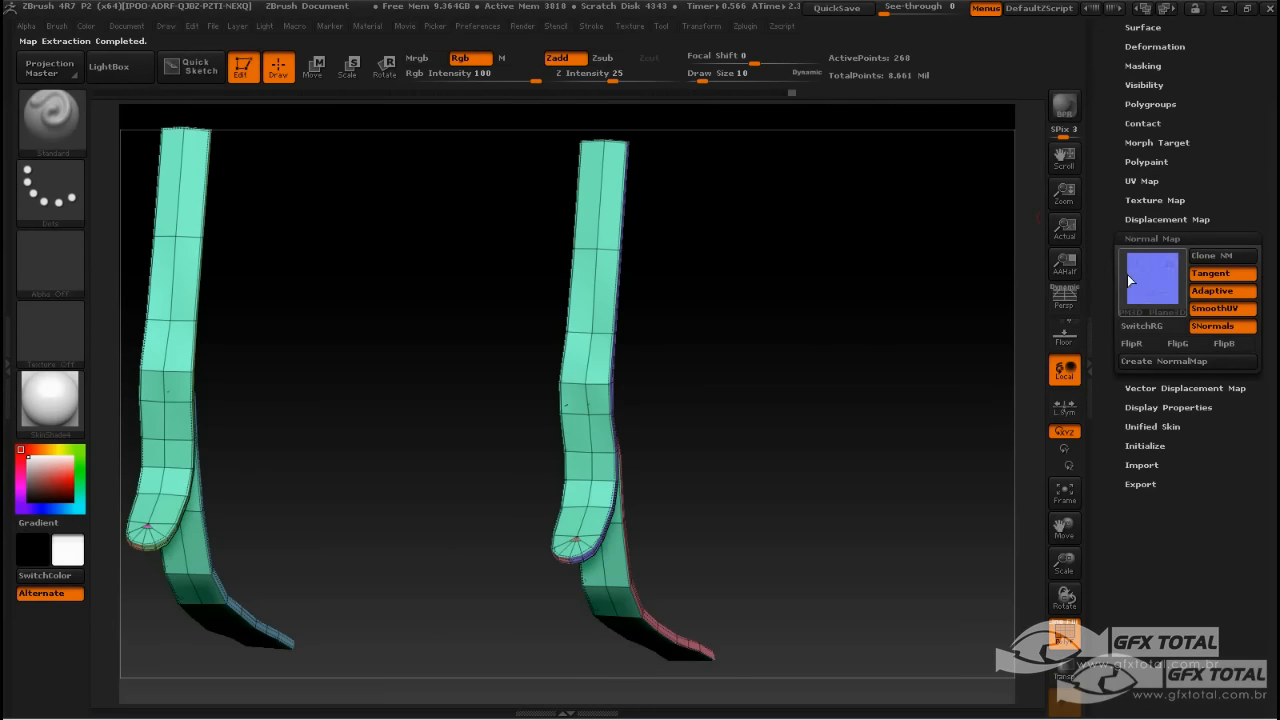
{"action": "mouse_move", "coordinate": [1156, 278]}
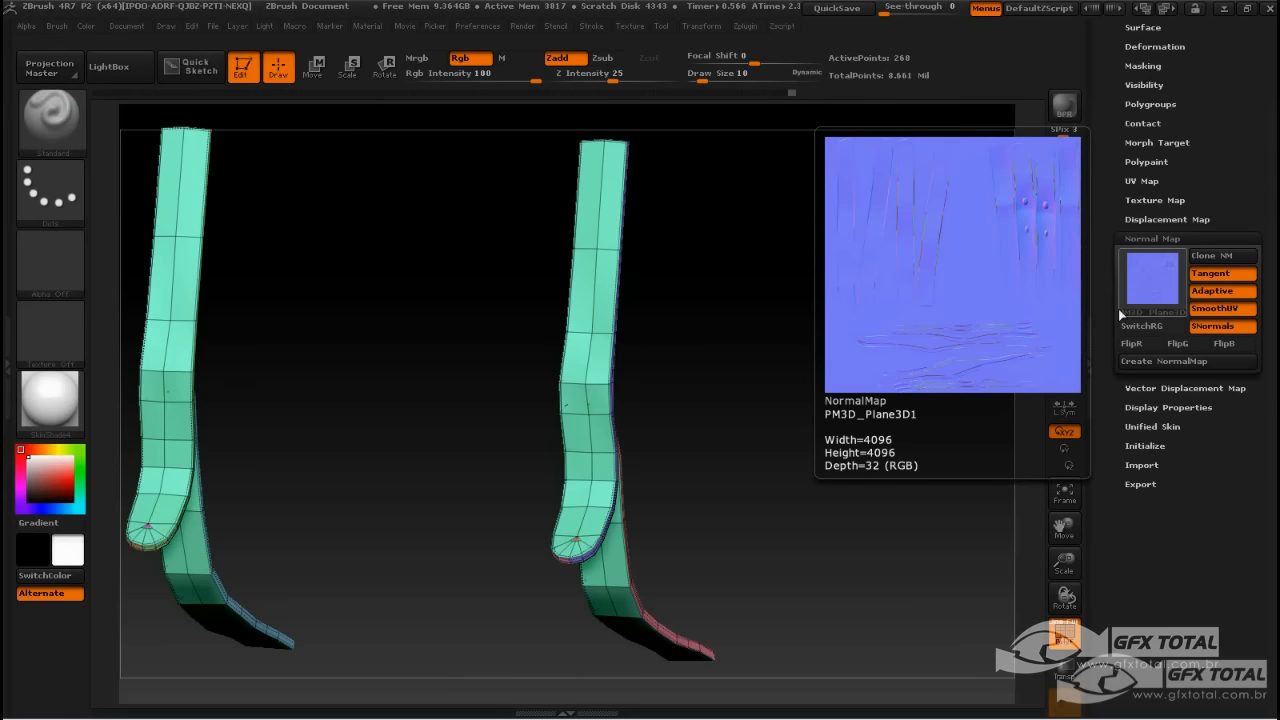
Clone the straps' normal map to the texture library, then turn off both the model's normal map and the active texture.
{"action": "left_click", "coordinate": [1228, 259]}
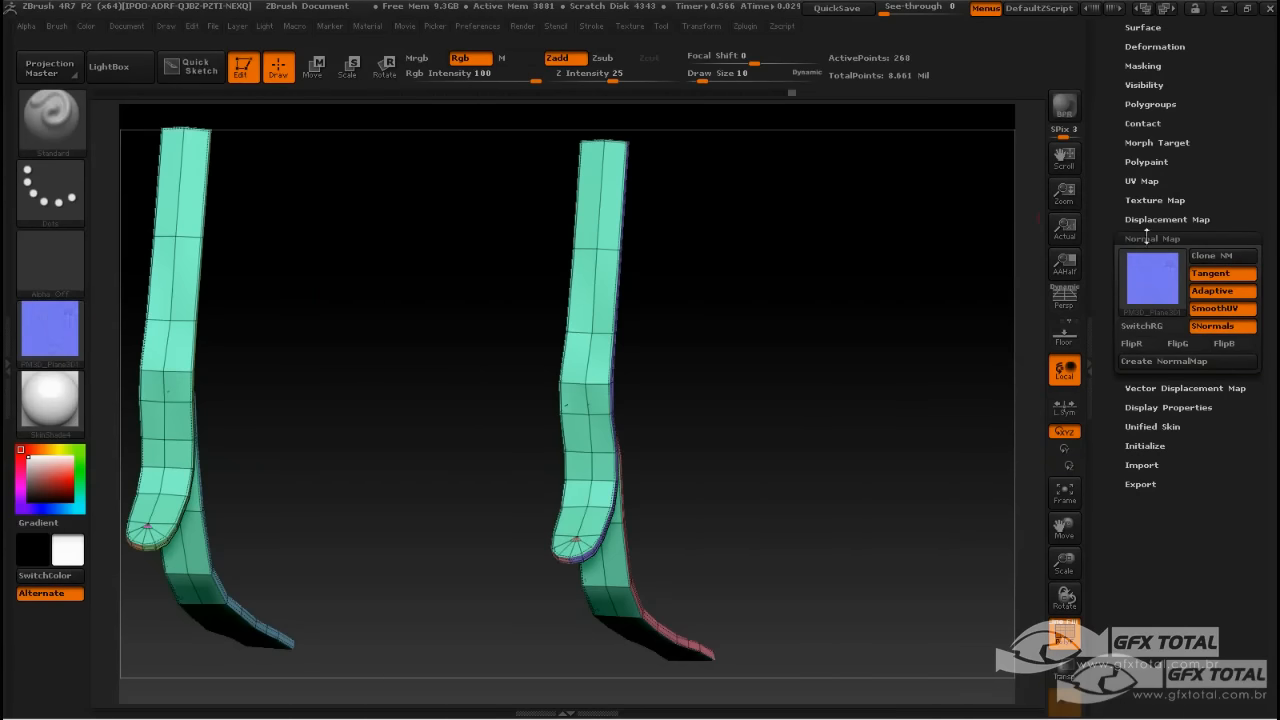
{"action": "left_click", "coordinate": [1151, 282]}
{"action": "left_click", "coordinate": [429, 306]}
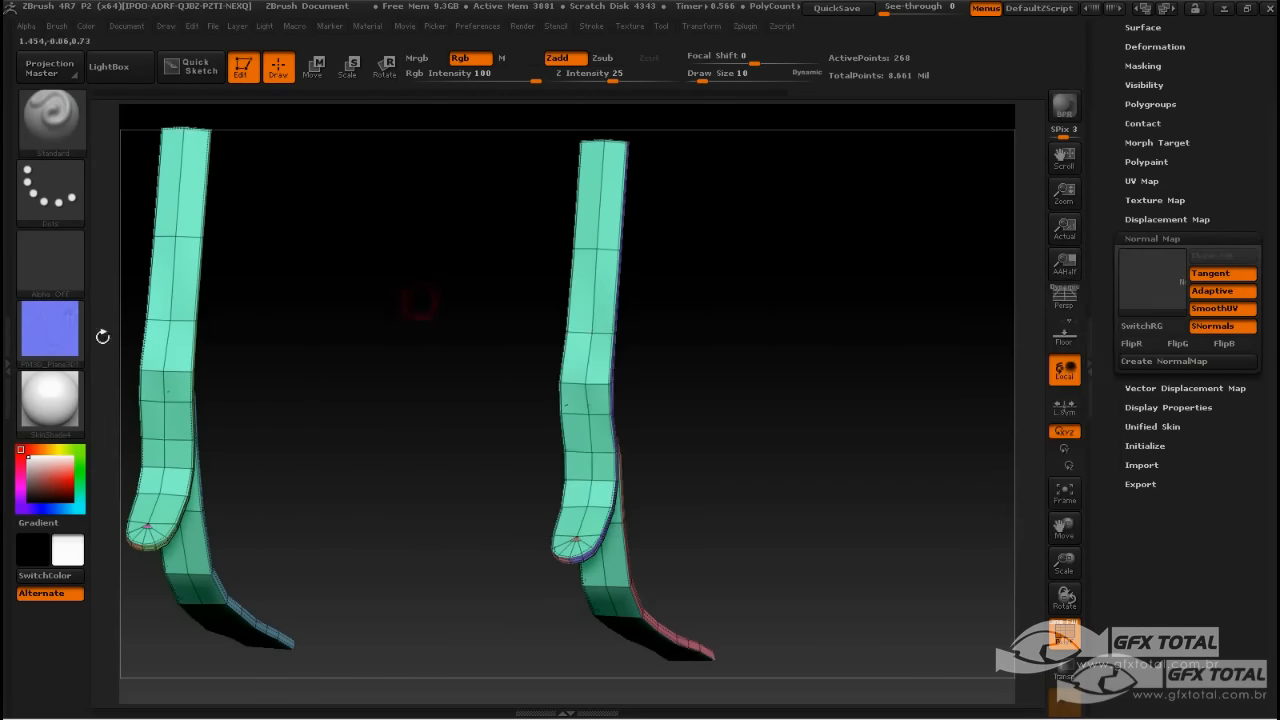
{"action": "left_click", "coordinate": [59, 336]}
{"action": "left_click", "coordinate": [59, 336]}
{"action": "left_click", "coordinate": [52, 337]}
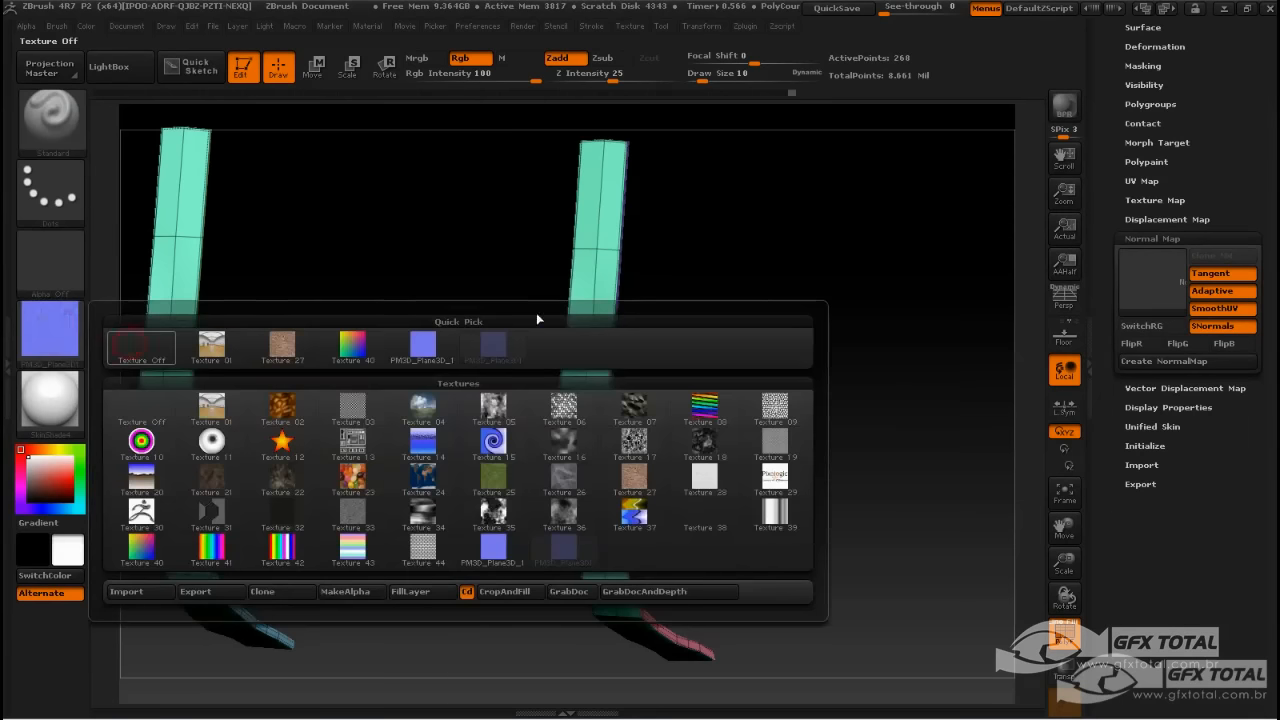
{"action": "left_click", "coordinate": [110, 350]}
Switch to the bedroll subtool, set its SDiv to 1 and try to reconstruct a lower subdivision level.
{"action": "left_click_drag", "start_coordinate": [1112, 124], "coordinate": [1114, 390]}
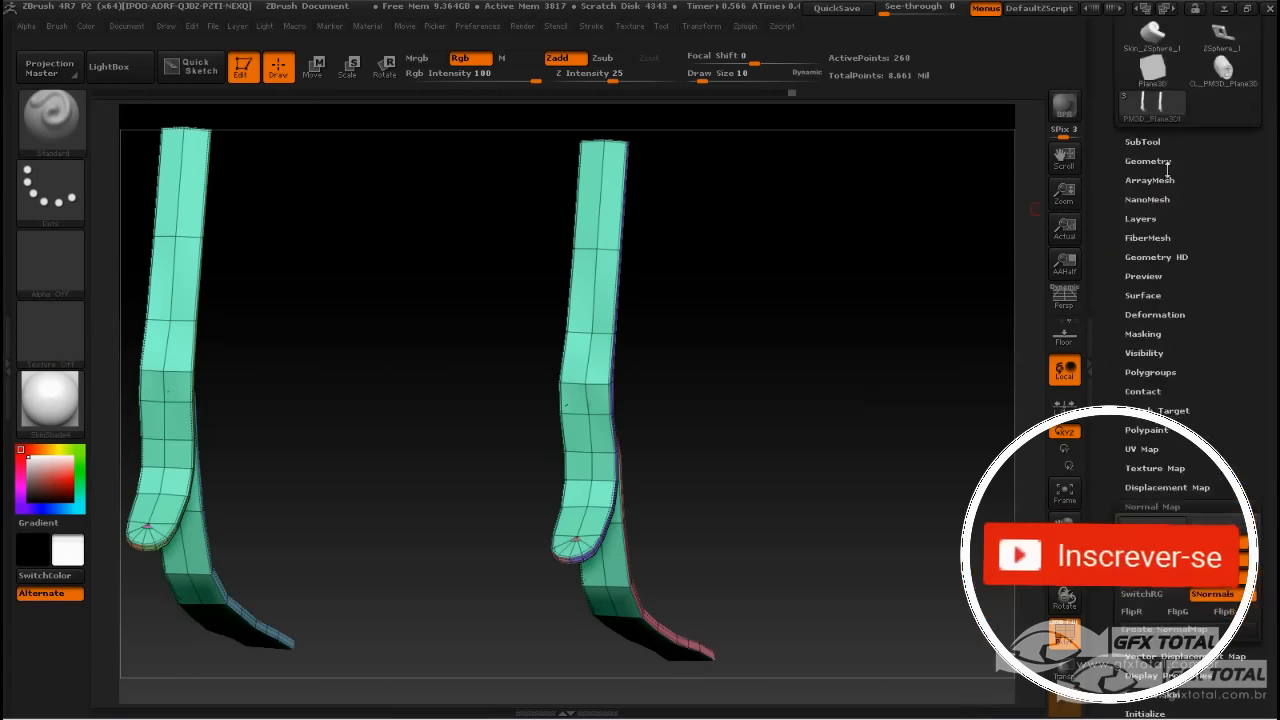
{"action": "left_click", "coordinate": [1145, 141]}
{"action": "left_click", "coordinate": [1147, 122]}
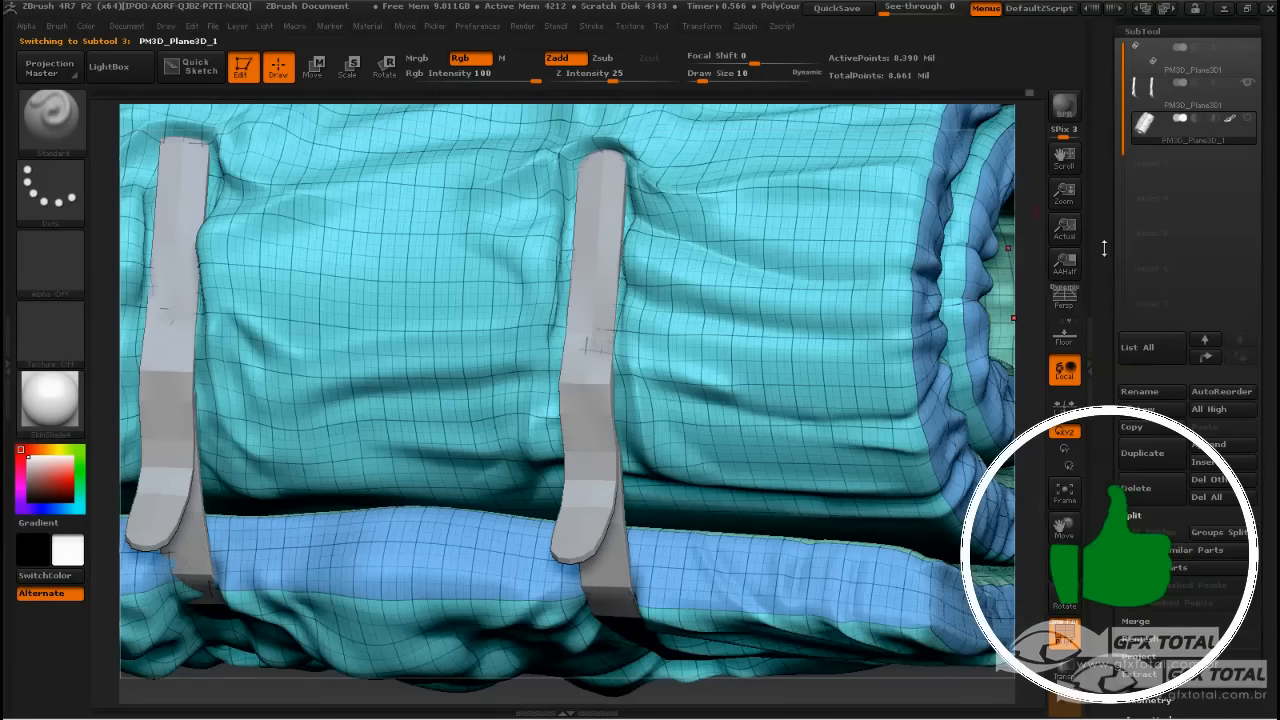
{"action": "left_click_drag", "start_coordinate": [1104, 254], "coordinate": [1103, 158]}
{"action": "left_click", "coordinate": [1152, 492]}
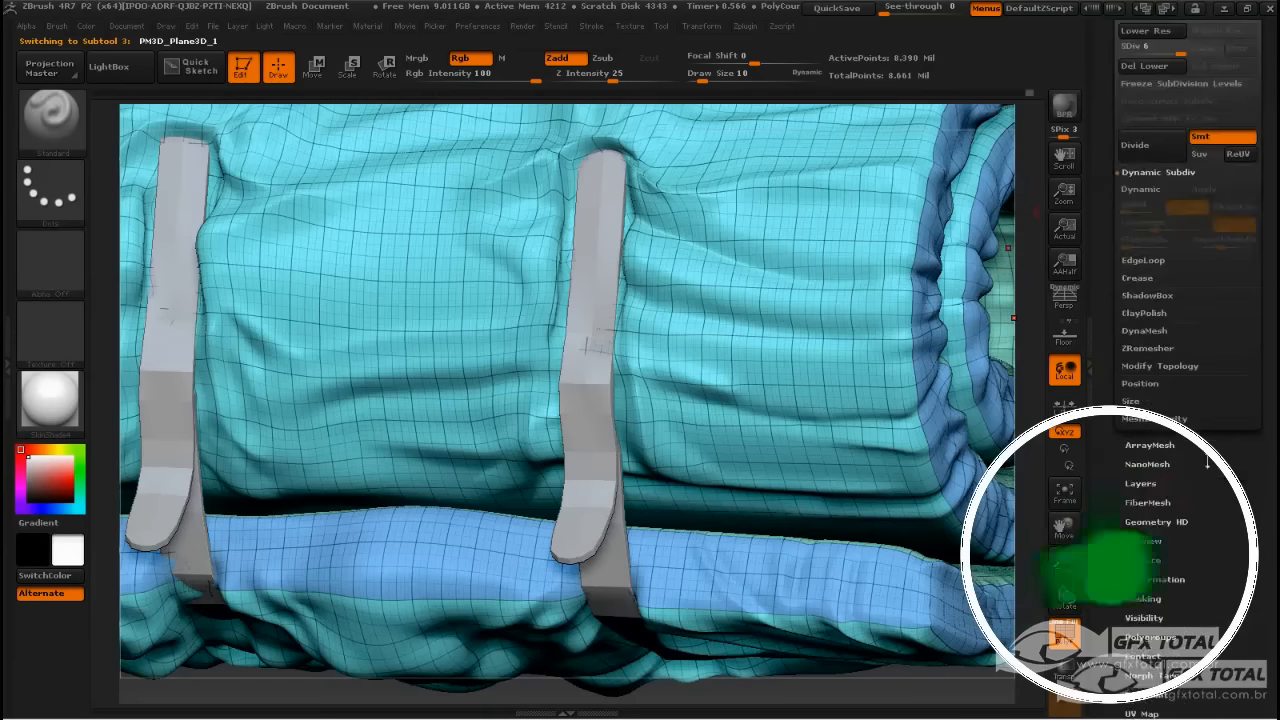
{"action": "left_click", "coordinate": [1117, 48]}
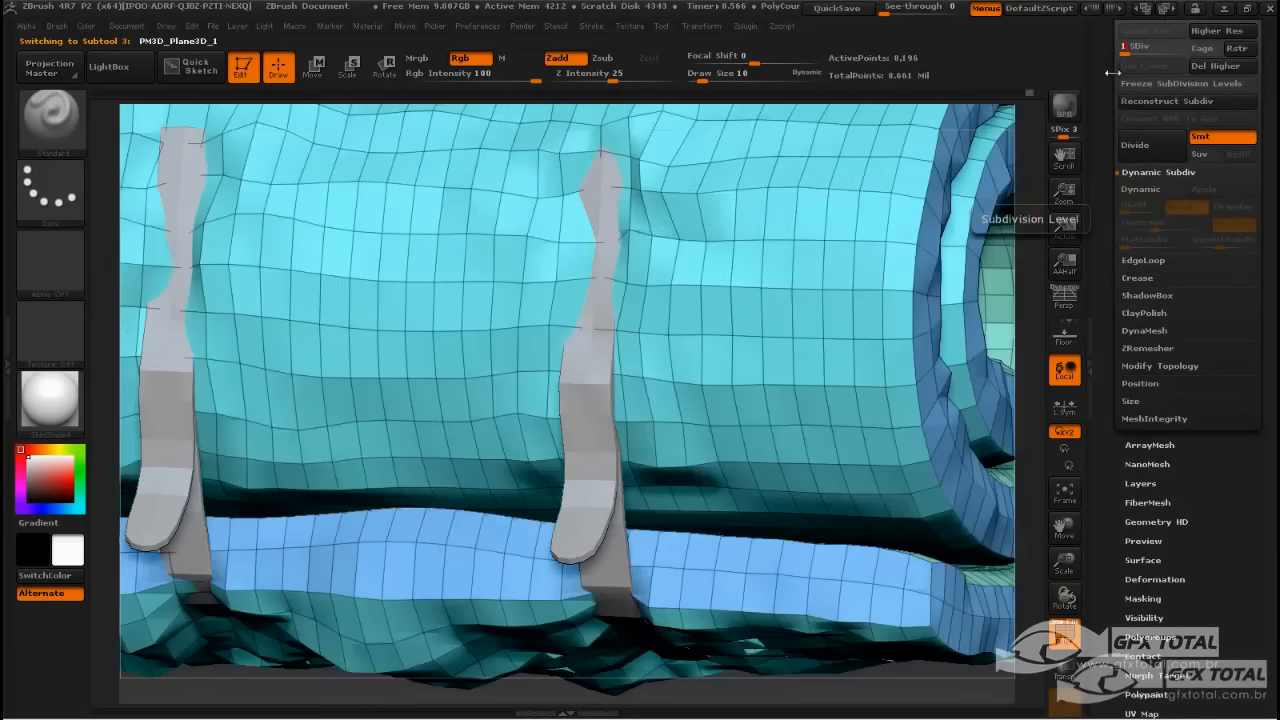
{"action": "left_click_drag", "start_coordinate": [1105, 112], "coordinate": [1131, 187]}
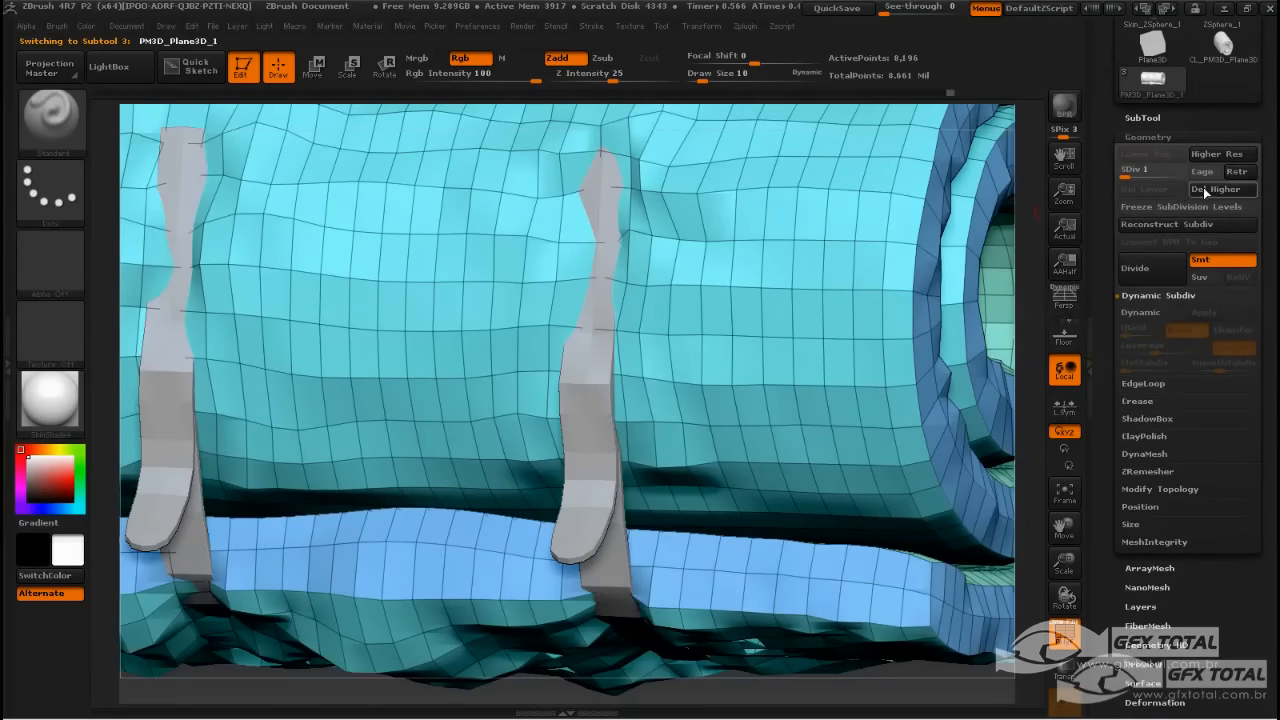
{"action": "left_click", "coordinate": [1170, 226]}
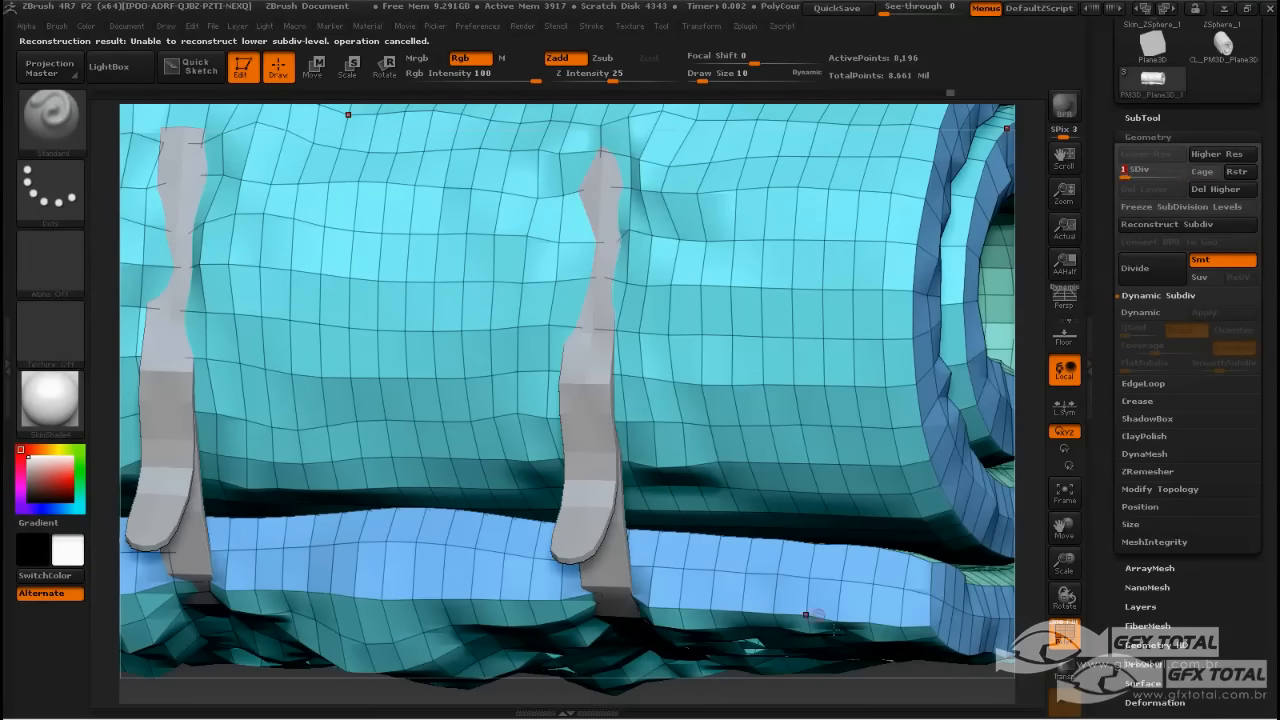
Examine the bedroll's UV map size settings.
{"action": "left_click_drag", "start_coordinate": [1114, 592], "coordinate": [1245, 406]}
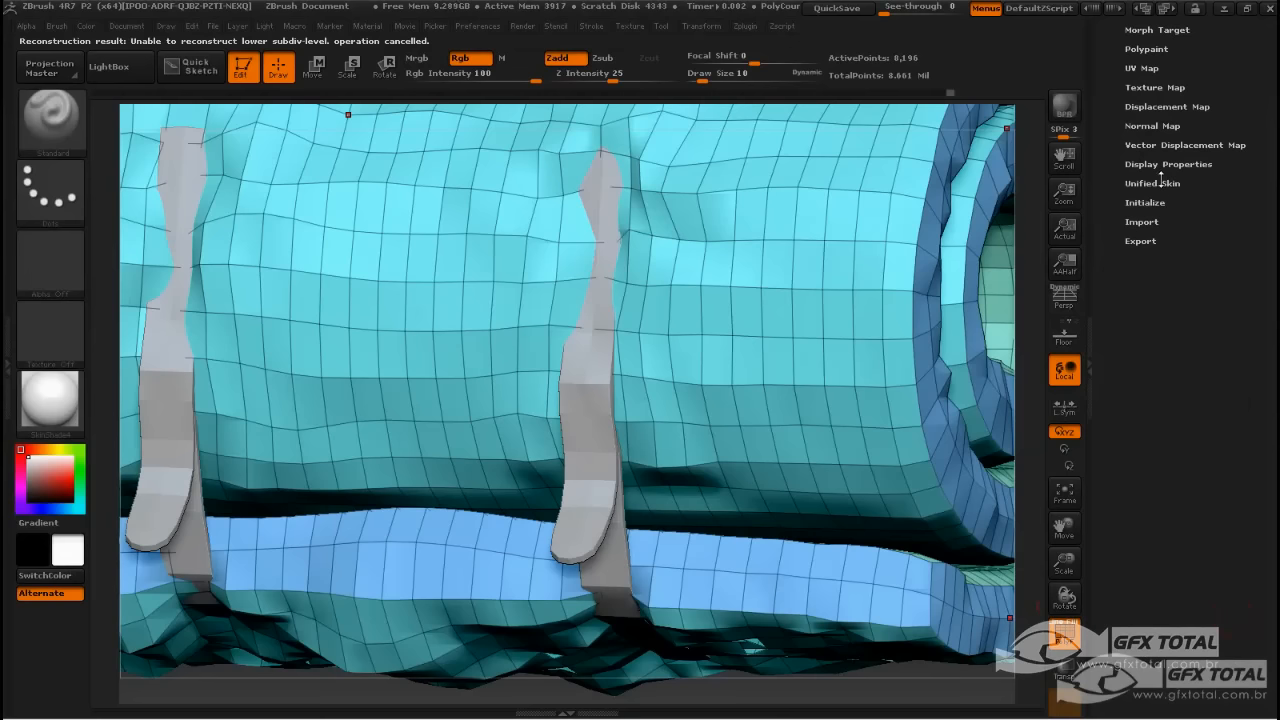
{"action": "left_click_drag", "start_coordinate": [1214, 270], "coordinate": [1207, 479]}
{"action": "left_click", "coordinate": [1167, 288]}
{"action": "left_click", "coordinate": [1150, 141]}
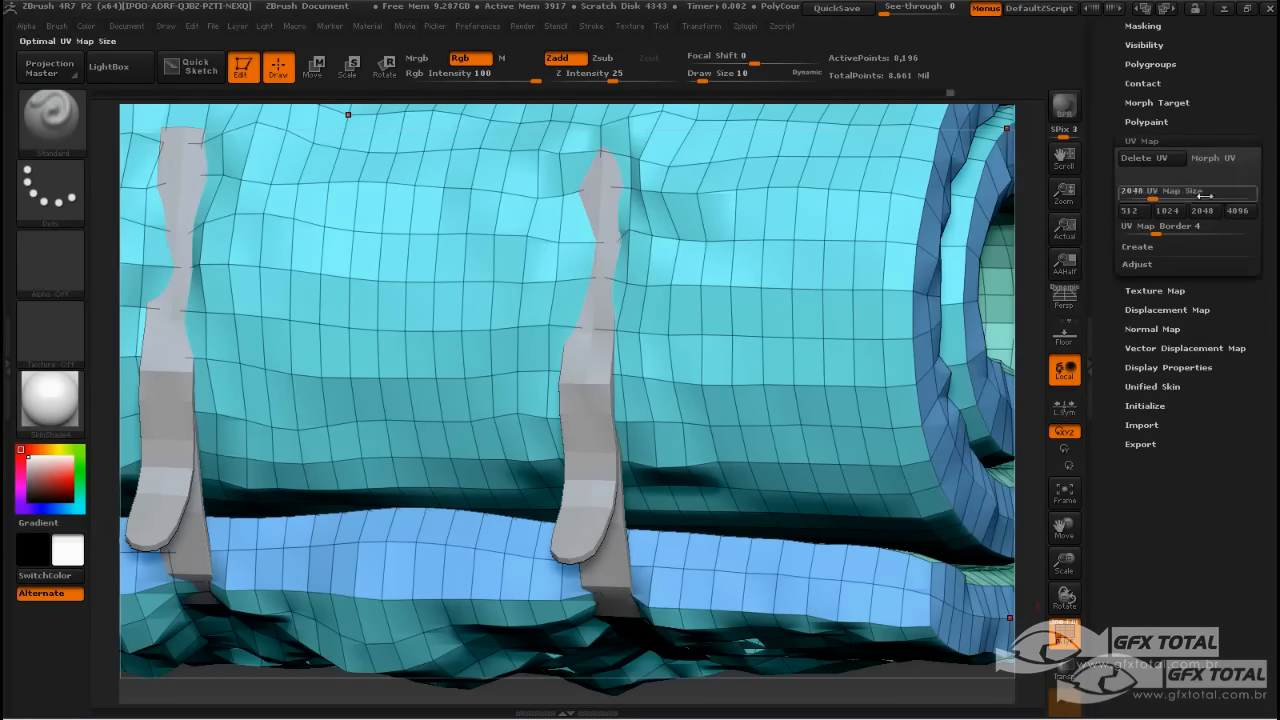
{"action": "left_click", "coordinate": [1148, 141]}
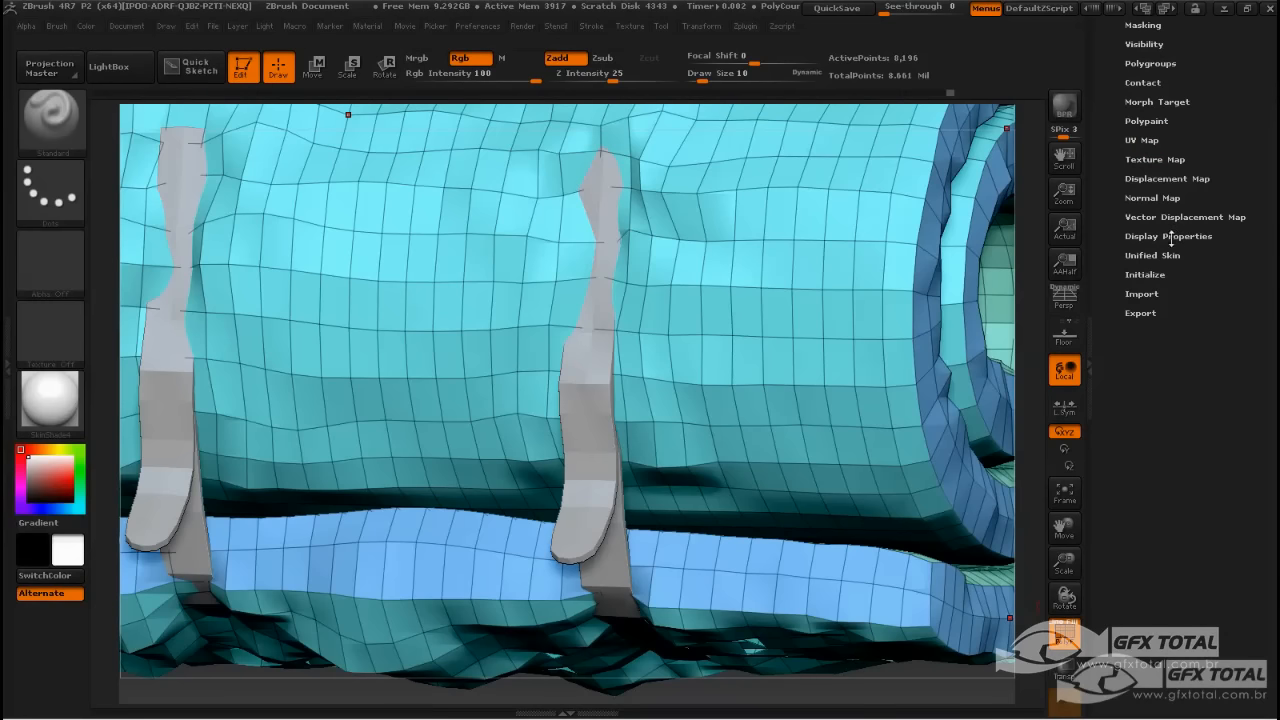
Create the bedroll's normal map with Tangent, Adaptive, SmoothUV and SNormals enabled, and preview it.
{"action": "left_click", "coordinate": [1152, 198]}
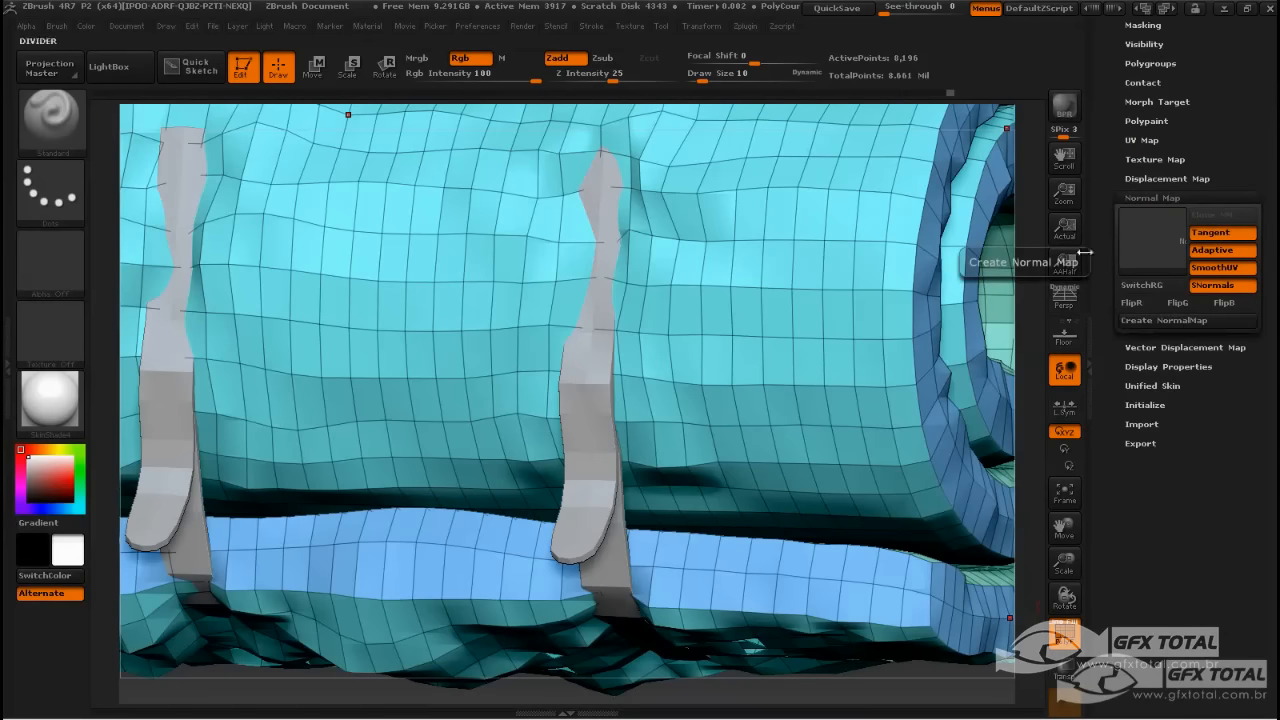
{"action": "left_click", "coordinate": [1172, 321]}
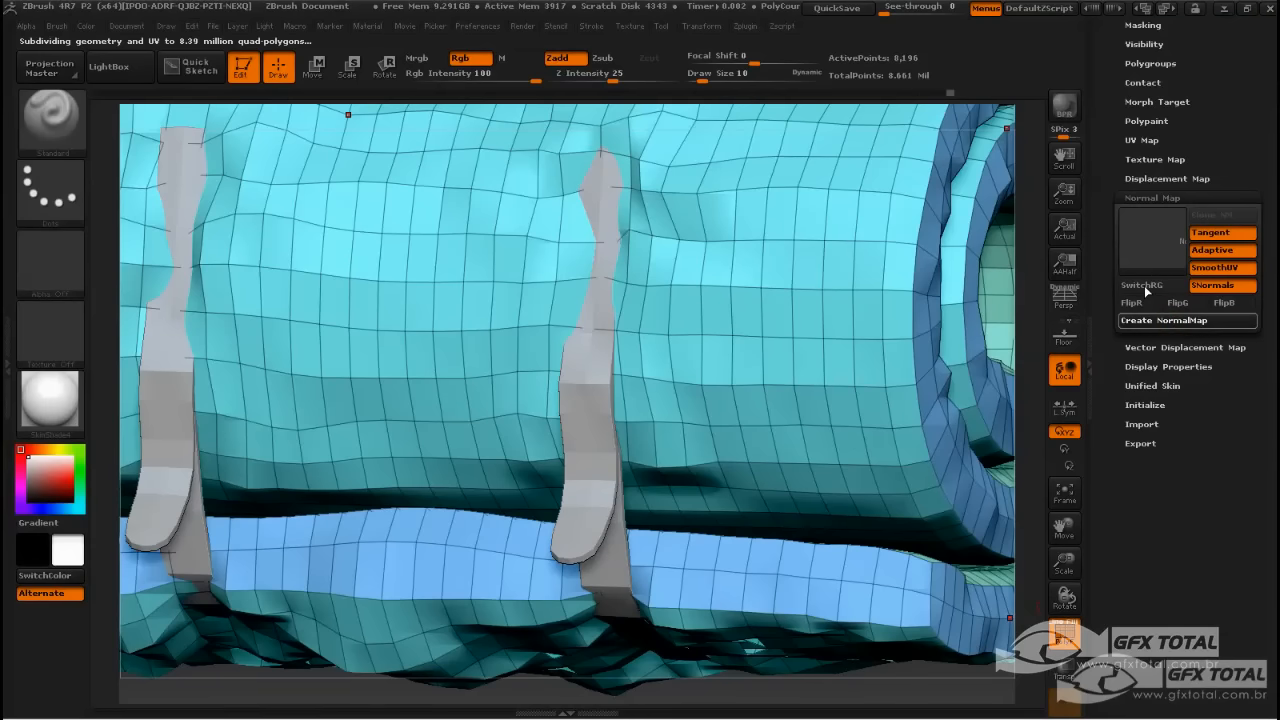
{"action": "left_click", "coordinate": [1159, 249]}
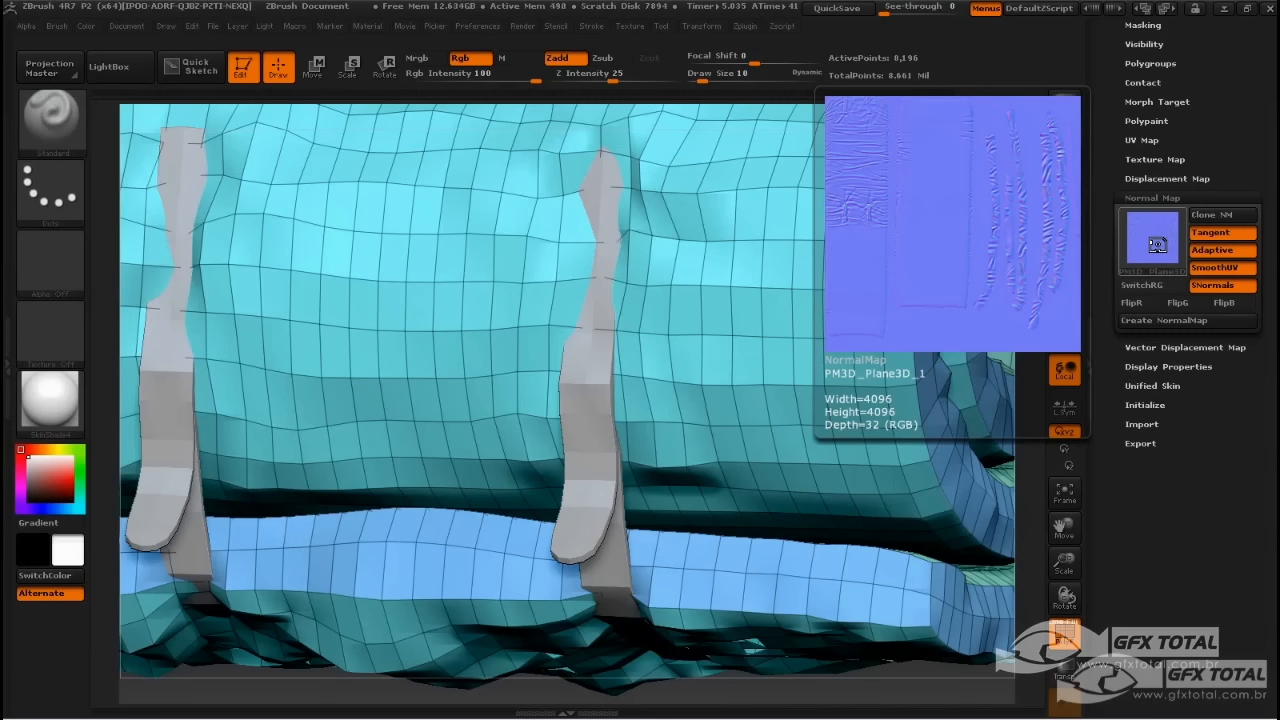
Clone the bedroll's normal map to the texture library, and turn off both its model normal map and the active texture.
{"action": "left_click", "coordinate": [1216, 216]}
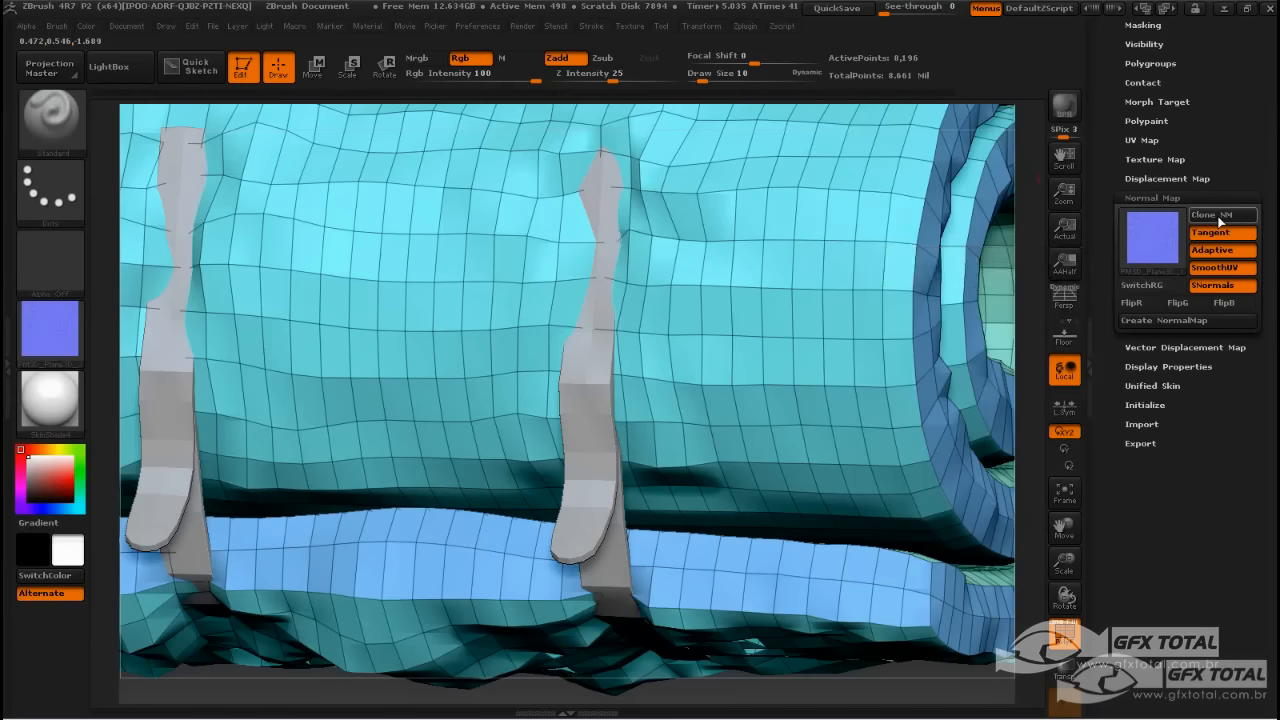
{"action": "left_click", "coordinate": [1151, 241]}
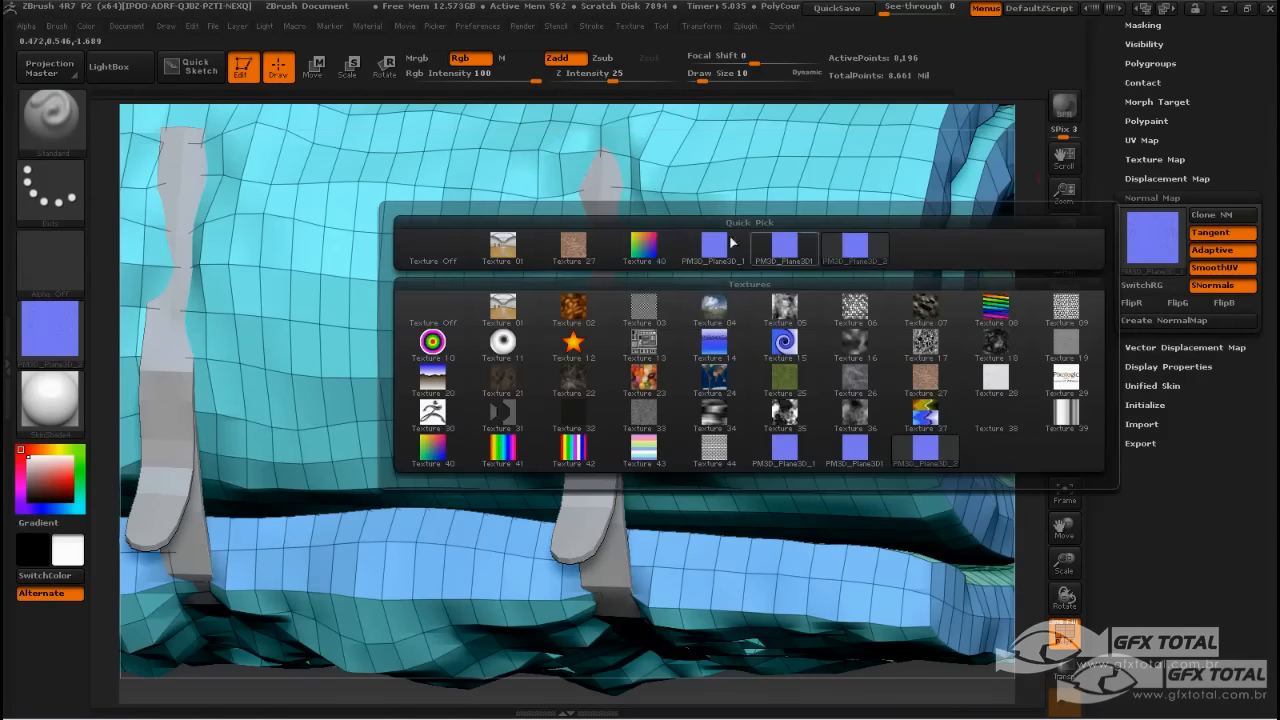
{"action": "left_click", "coordinate": [440, 241]}
{"action": "left_click", "coordinate": [50, 330]}
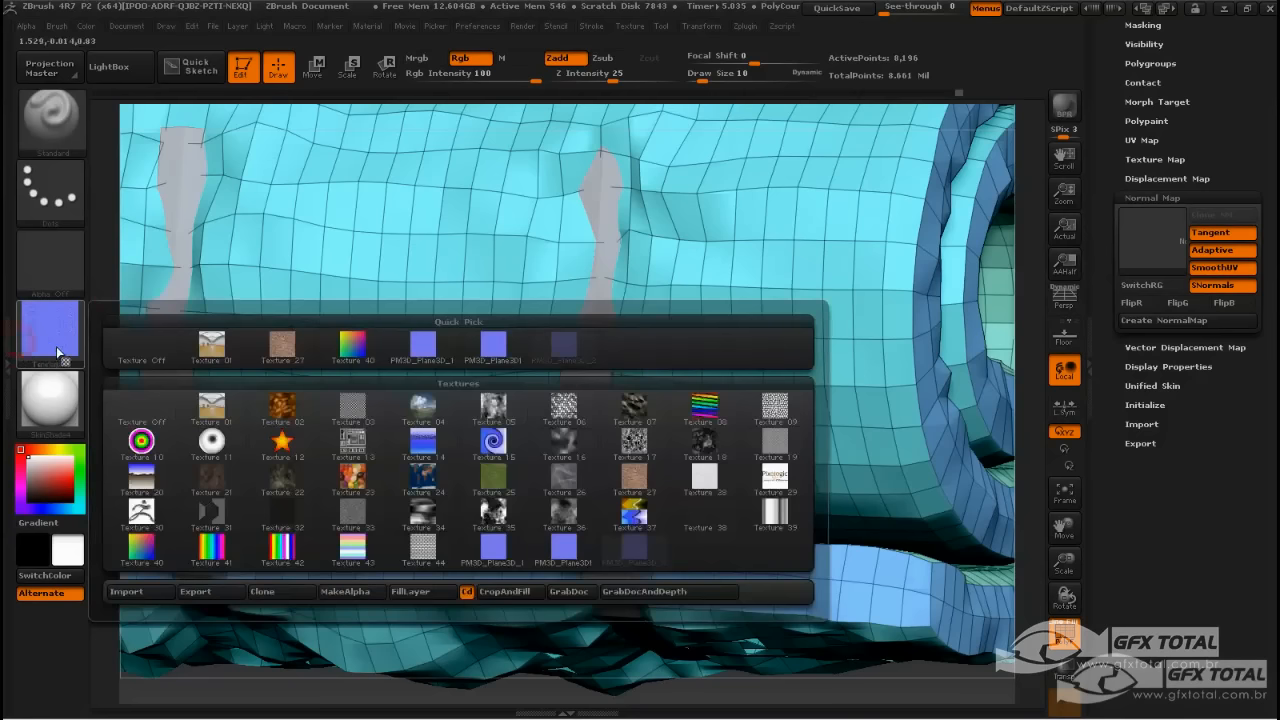
{"action": "left_click", "coordinate": [136, 350]}
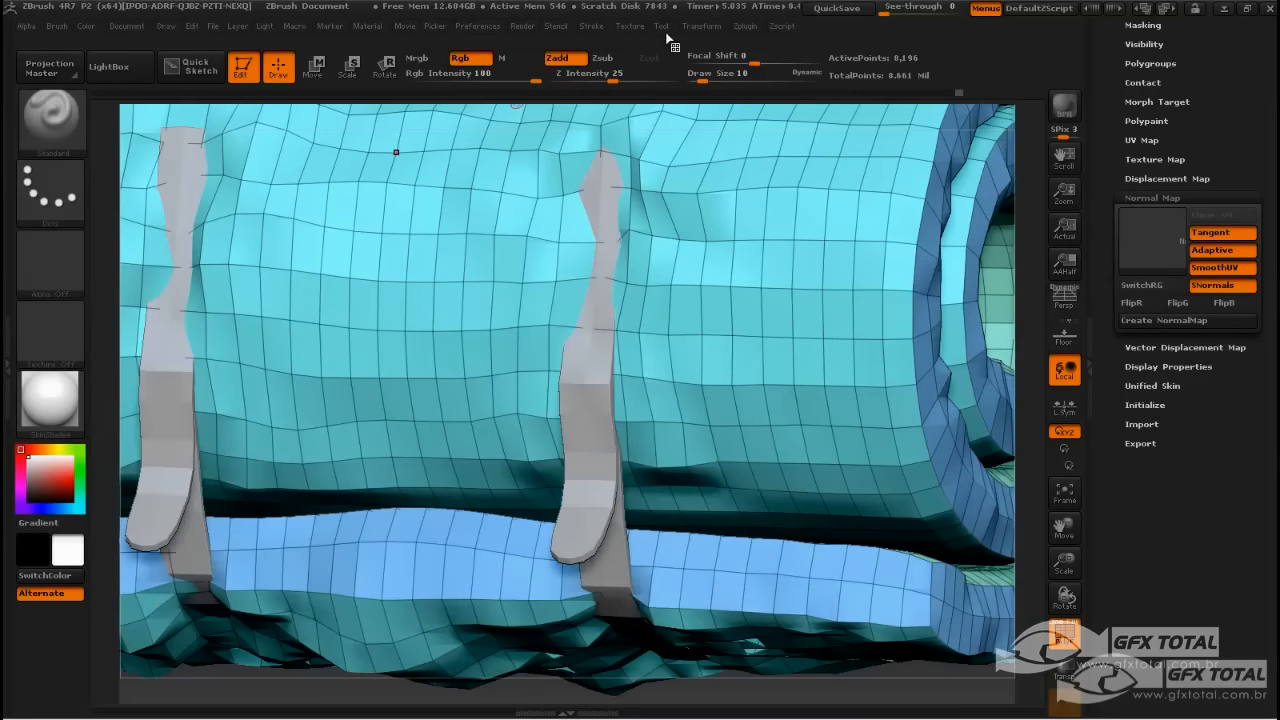
{"action": "left_click", "coordinate": [634, 27]}
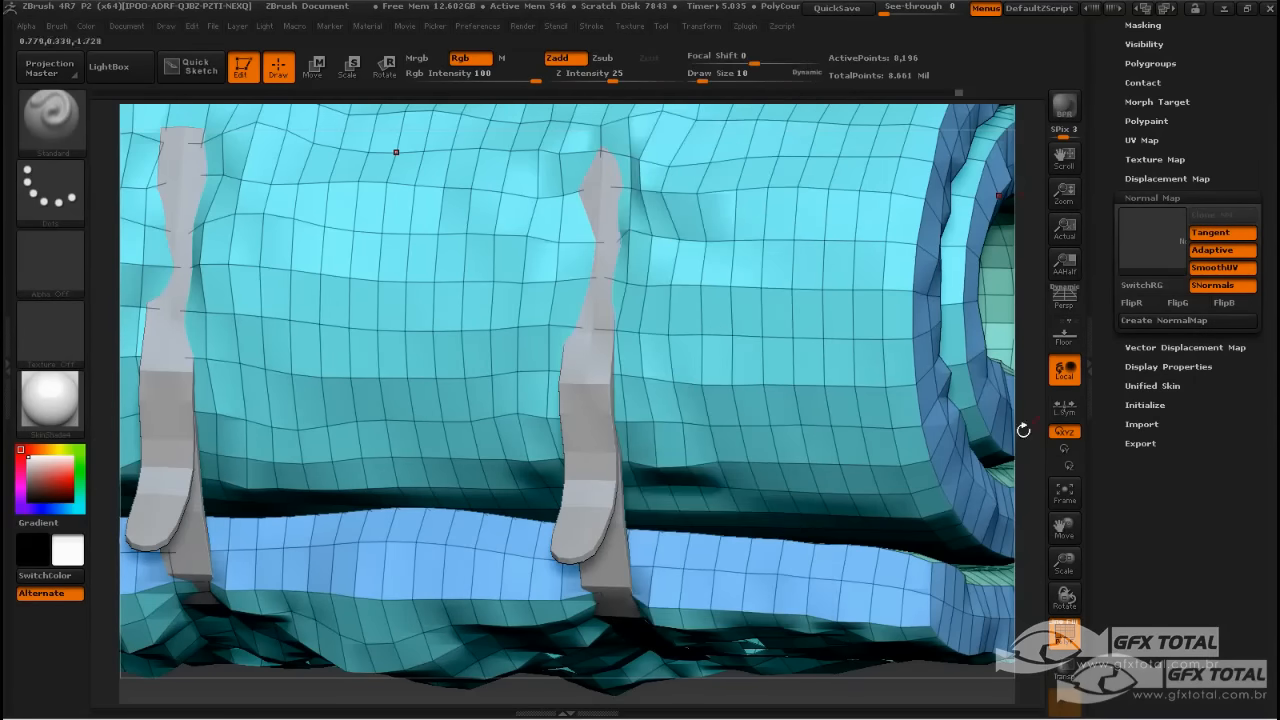
Switch to the buckles subtool and hide the straps.
{"action": "left_click_drag", "start_coordinate": [928, 679], "coordinate": [726, 343], "text": "alt"}
{"action": "left_click_drag", "start_coordinate": [1221, 65], "coordinate": [1211, 271]}
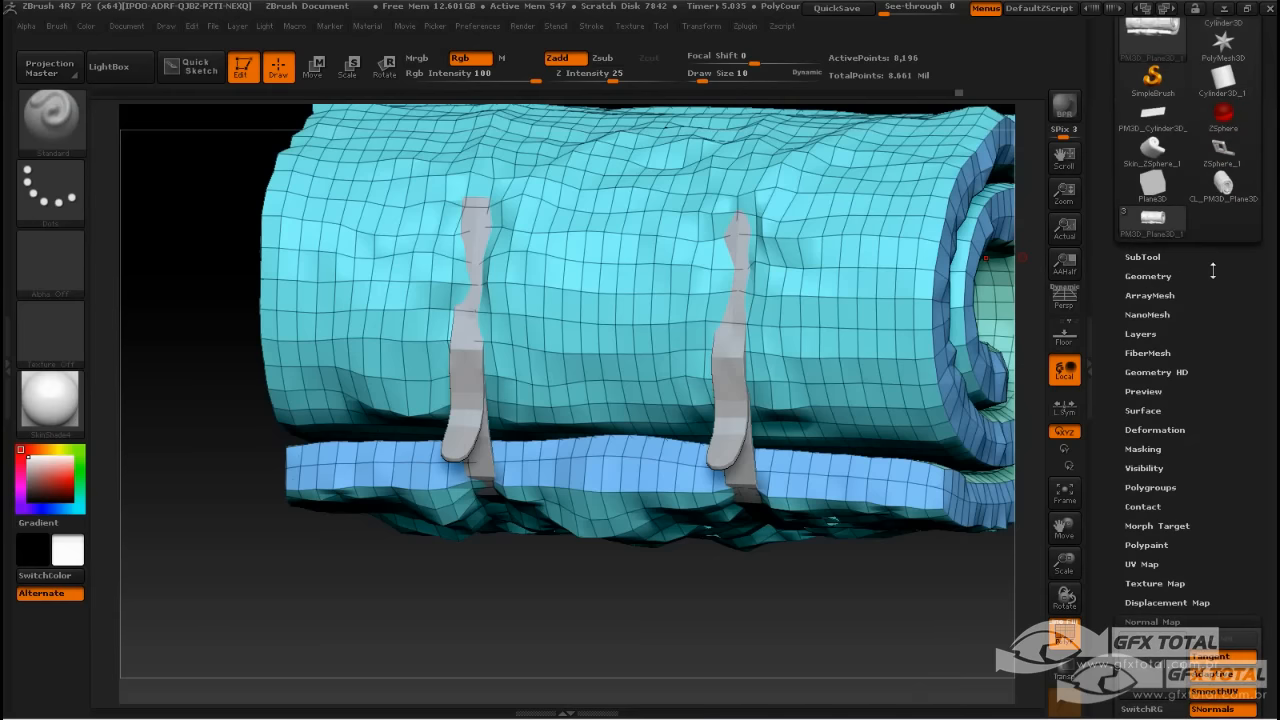
{"action": "left_click", "coordinate": [1157, 263]}
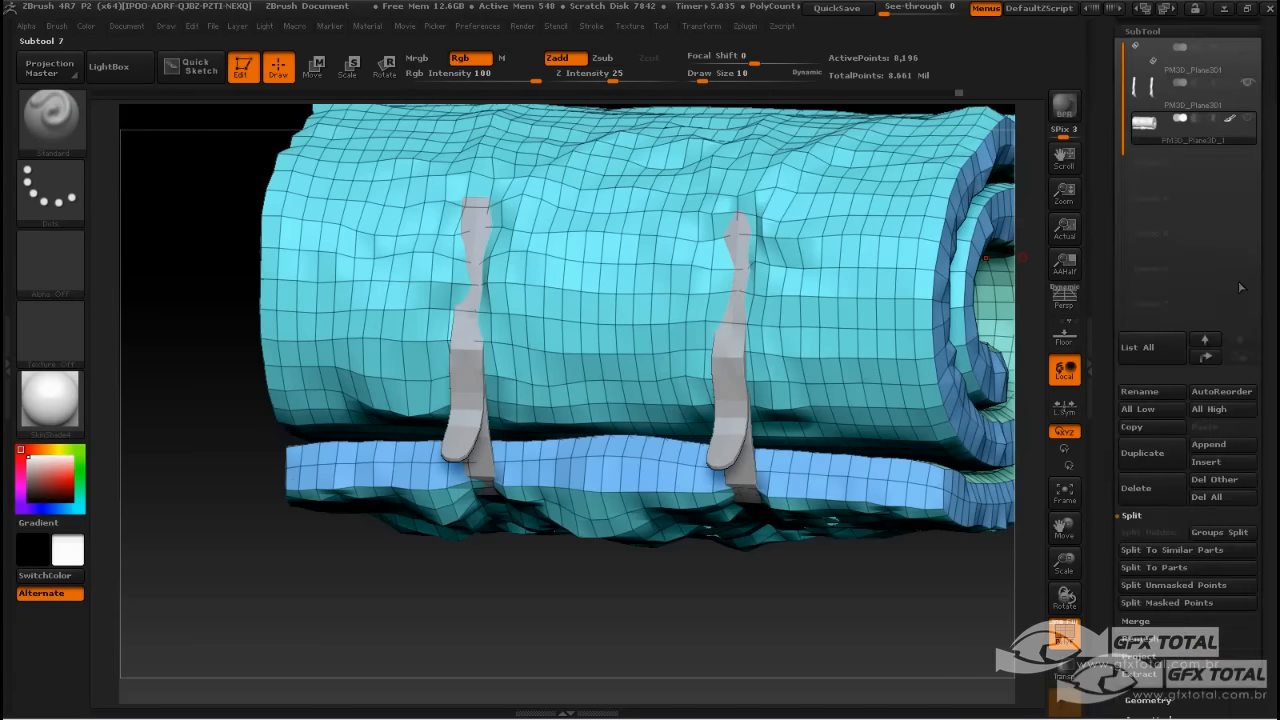
{"action": "left_click", "coordinate": [1163, 89]}
{"action": "left_click_drag", "start_coordinate": [934, 383], "coordinate": [943, 464]}
{"action": "left_click_drag", "start_coordinate": [914, 293], "coordinate": [921, 317], "text": "alt"}
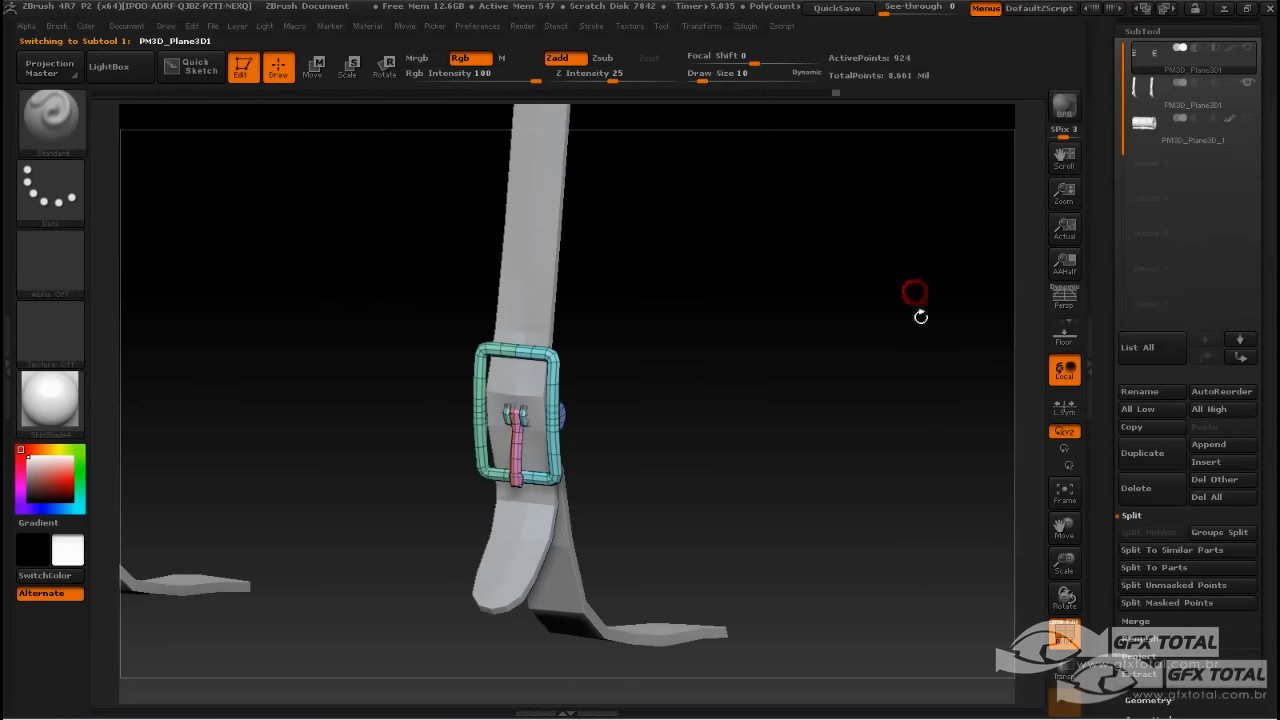
{"action": "left_click", "coordinate": [1247, 82]}
Try dividing the buckles once with smoothing and inspect the rounded shape with the wireframe shown.
{"action": "left_click_drag", "start_coordinate": [749, 386], "coordinate": [1011, 389], "text": "alt"}
{"action": "left_click_drag", "start_coordinate": [963, 523], "coordinate": [972, 633]}
{"action": "key", "text": "shift+f"}
{"action": "left_click_drag", "start_coordinate": [816, 556], "coordinate": [1011, 523], "text": "alt"}
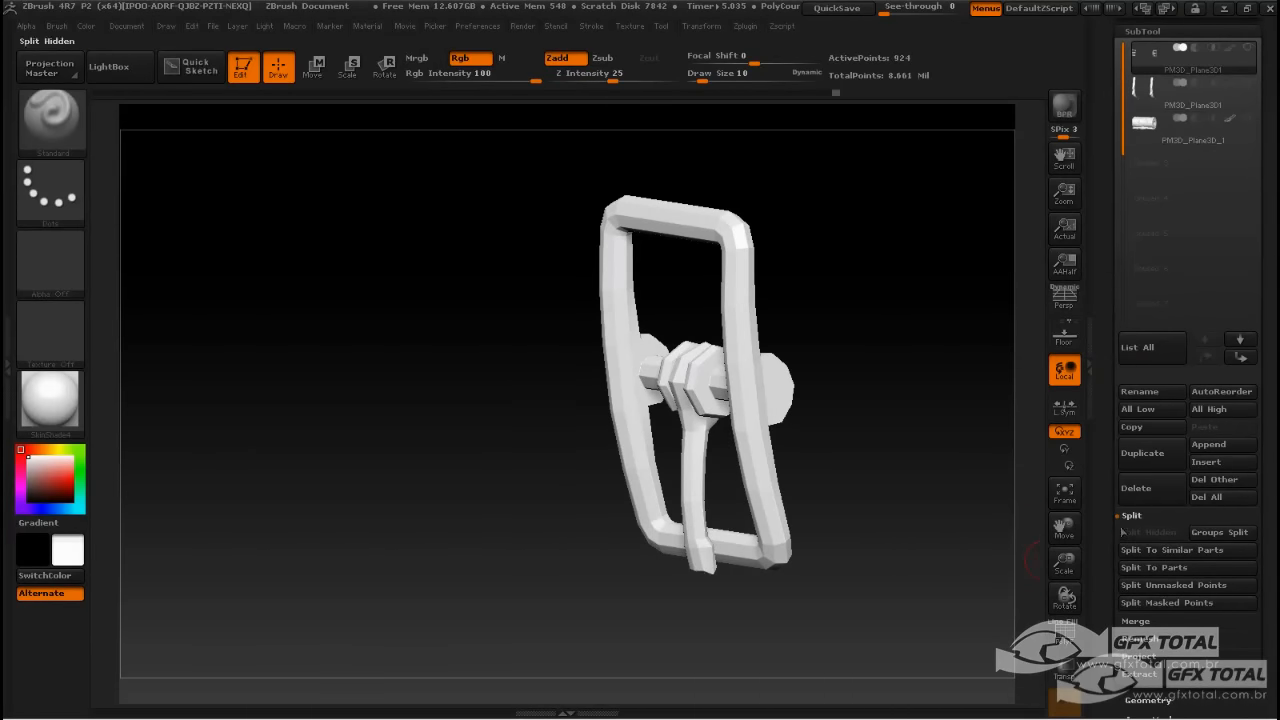
{"action": "left_click_drag", "start_coordinate": [1108, 516], "coordinate": [1115, 390]}
{"action": "left_click", "coordinate": [1151, 388]}
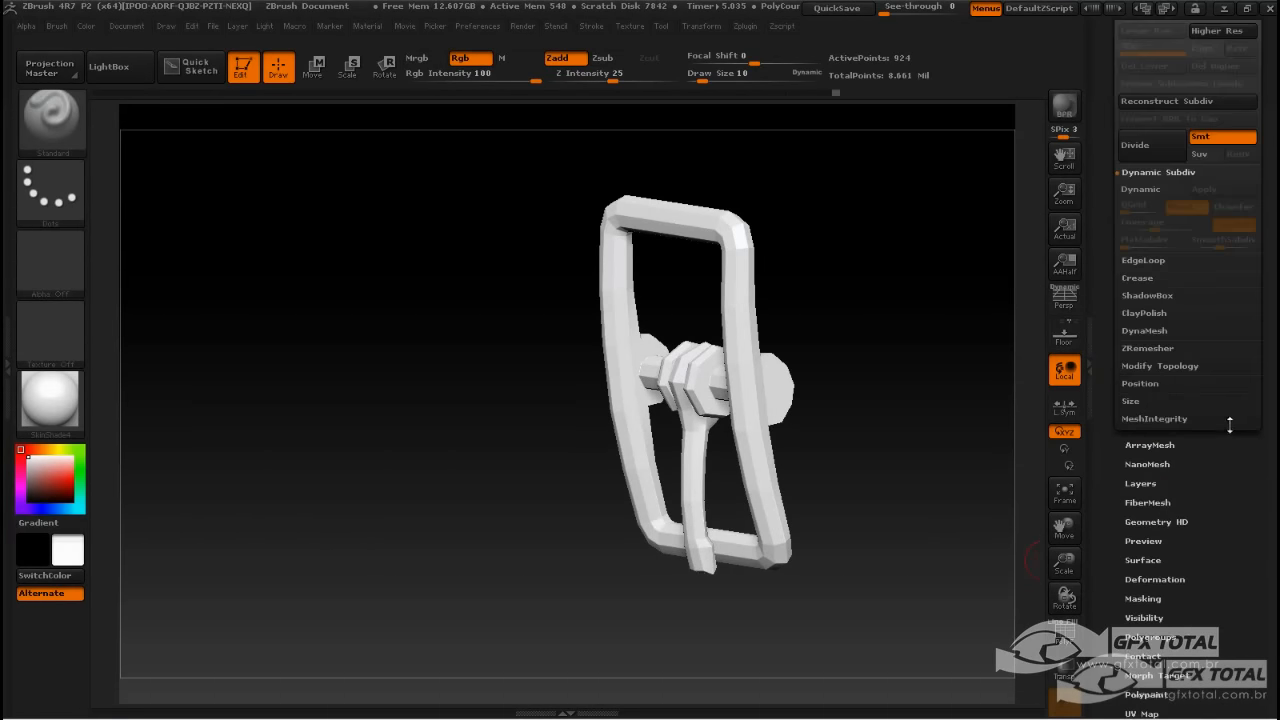
{"action": "left_click_drag", "start_coordinate": [1225, 457], "coordinate": [1223, 534]}
{"action": "left_click", "coordinate": [1148, 287]}
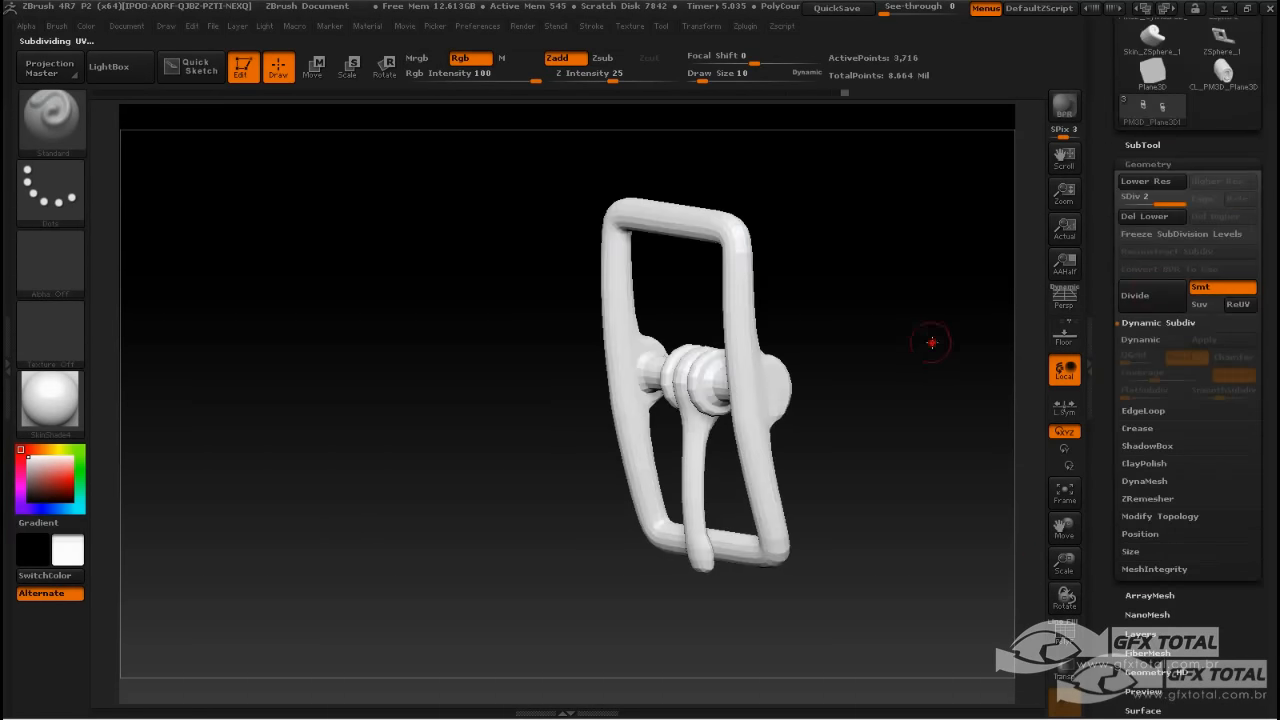
{"action": "left_click_drag", "start_coordinate": [929, 343], "coordinate": [1018, 493]}
{"action": "left_click", "coordinate": [1065, 632]}
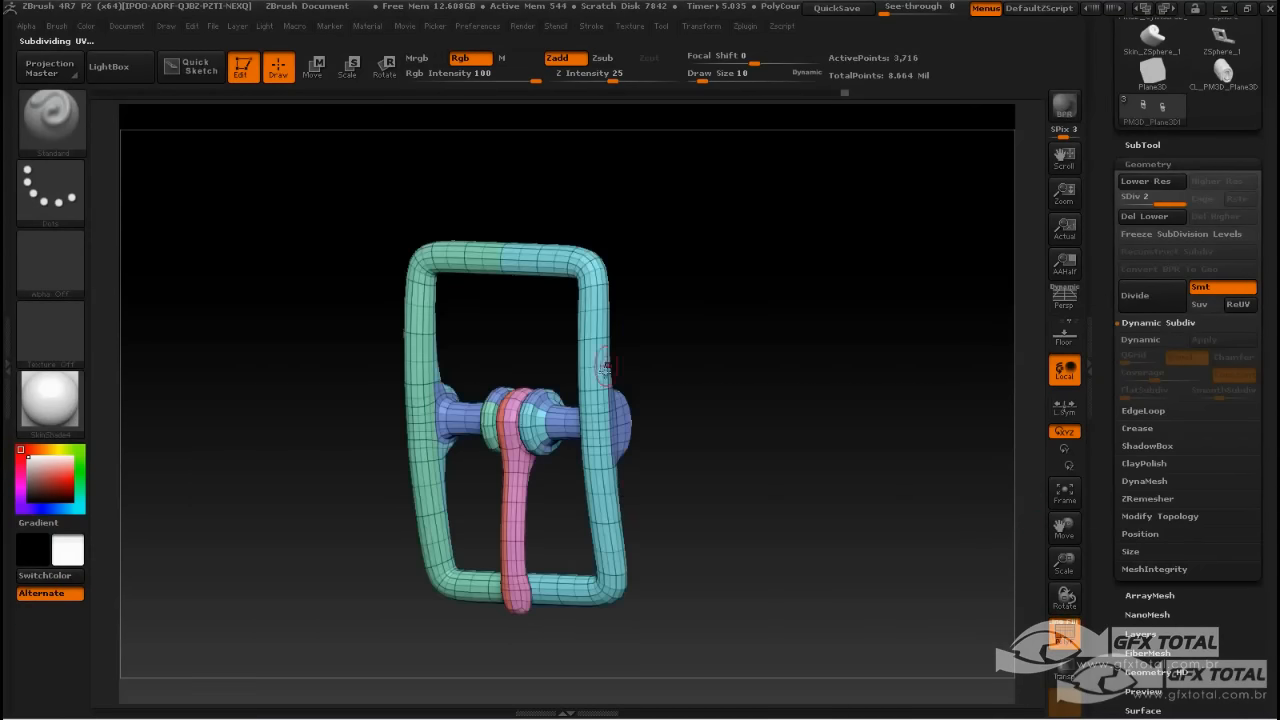
{"action": "left_click_drag", "start_coordinate": [698, 380], "coordinate": [788, 358], "text": "alt"}
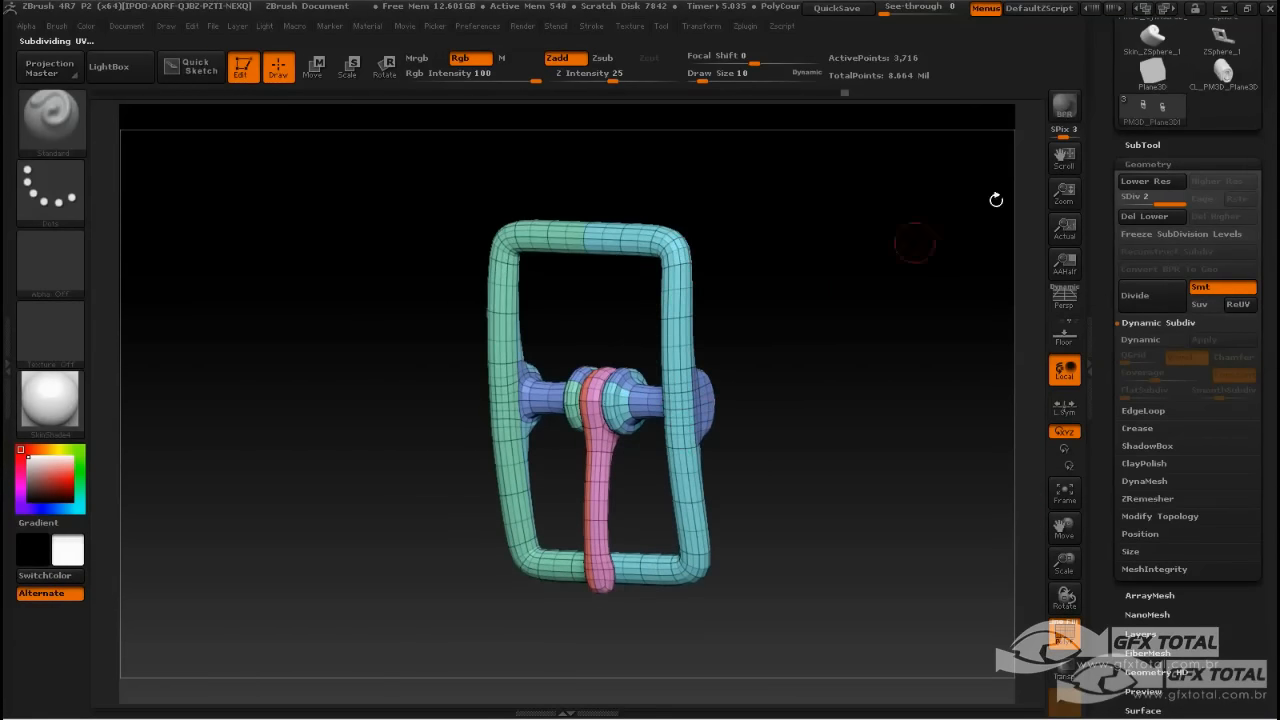
{"action": "left_click_drag", "start_coordinate": [1141, 203], "coordinate": [1122, 203]}
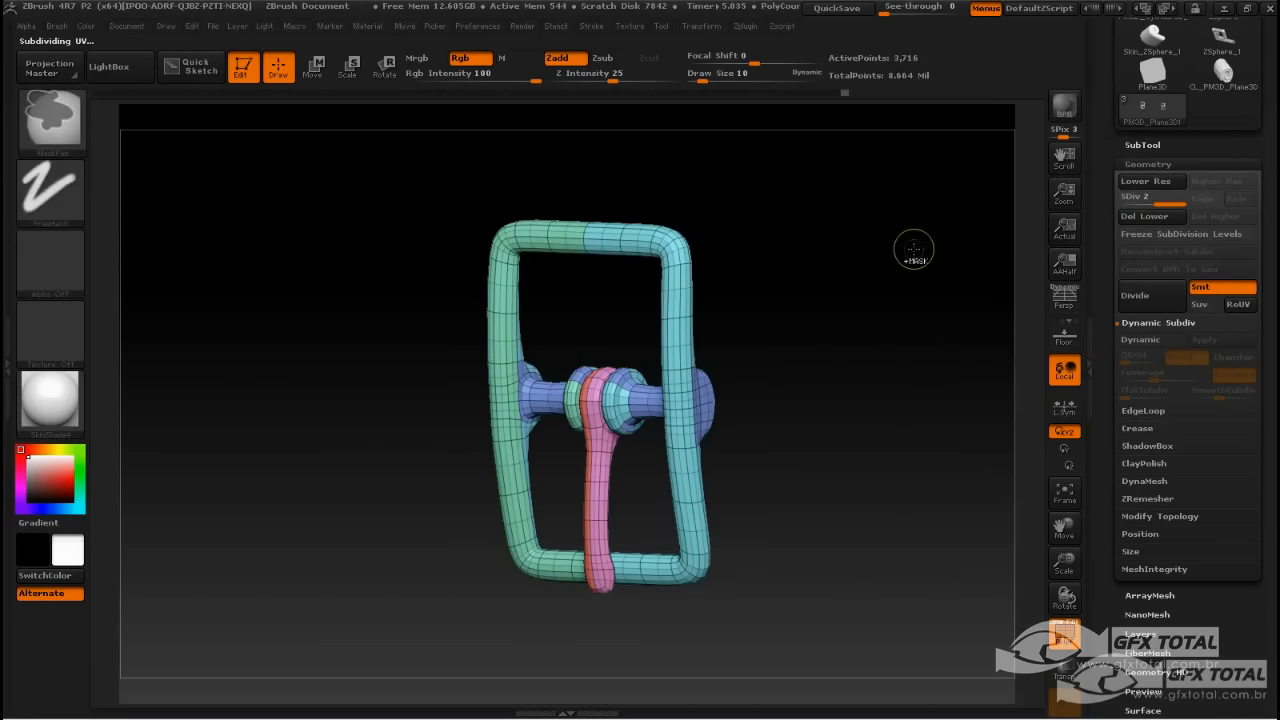
{"action": "left_click_drag", "start_coordinate": [948, 270], "coordinate": [960, 296]}
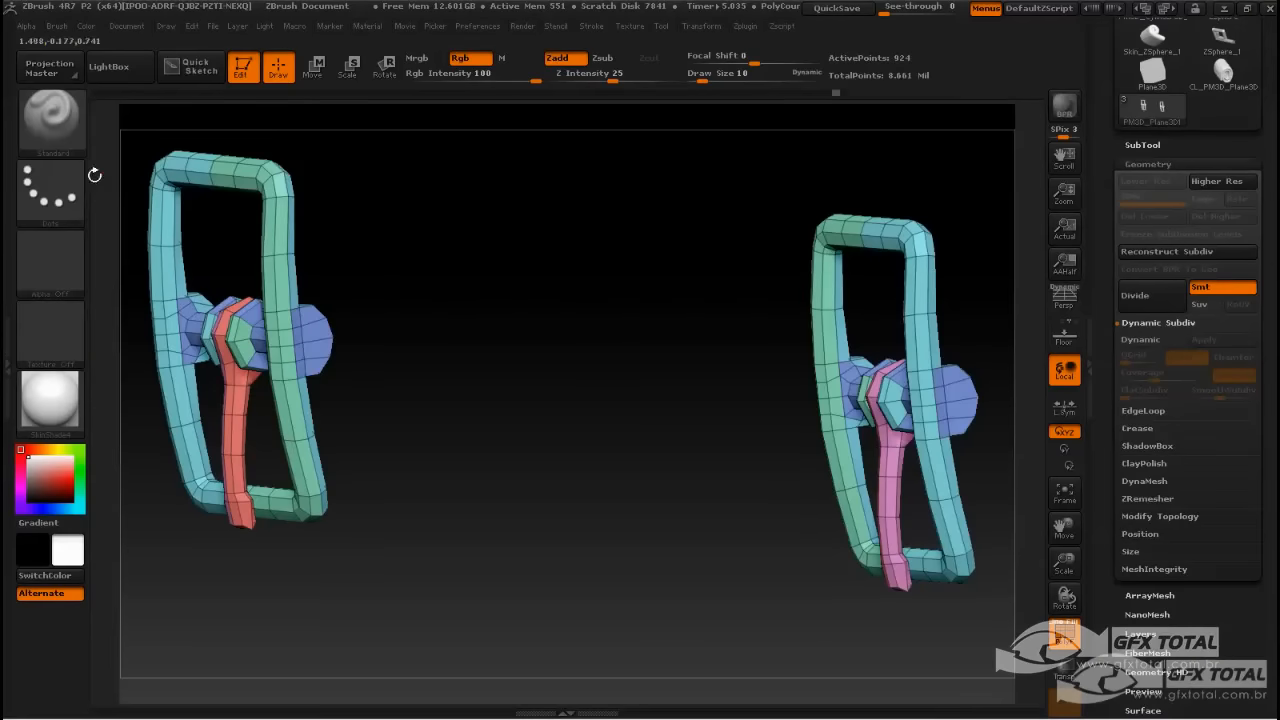
Choose the ZModeler brush and set its edge action to Crease with the EdgeLoop Complete target.
{"action": "left_click", "coordinate": [50, 118]}
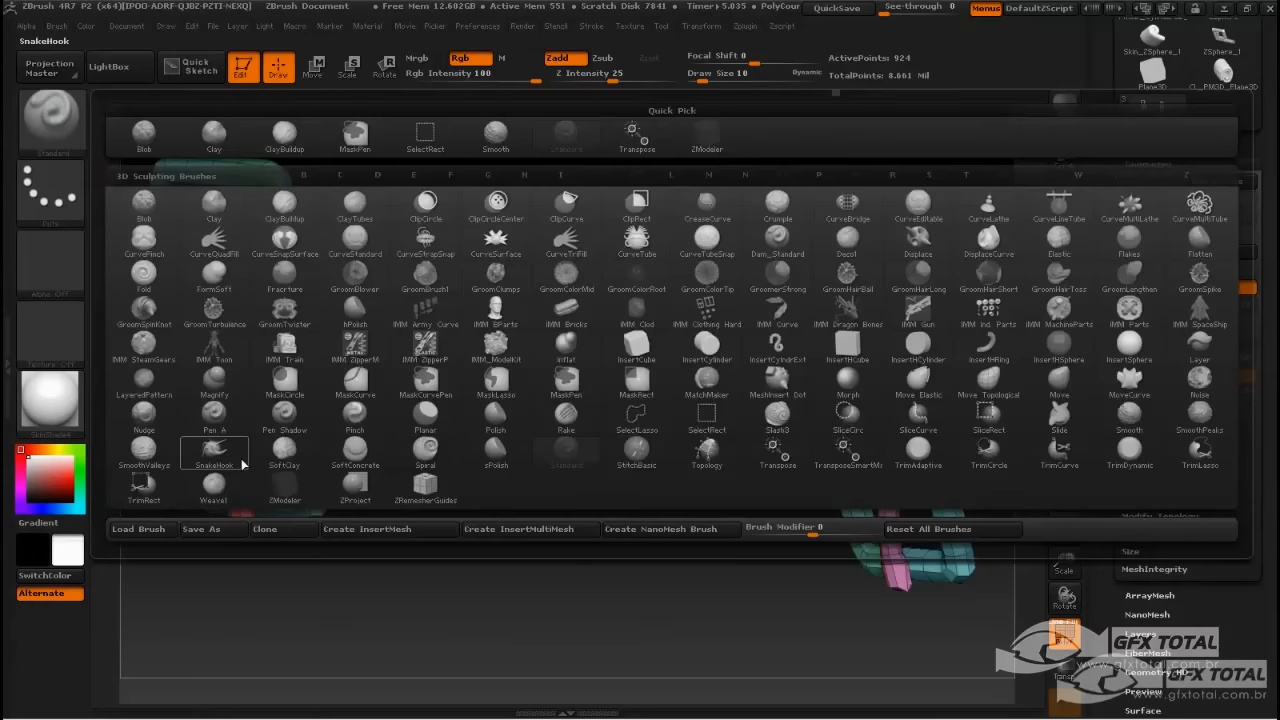
{"action": "left_click", "coordinate": [285, 488]}
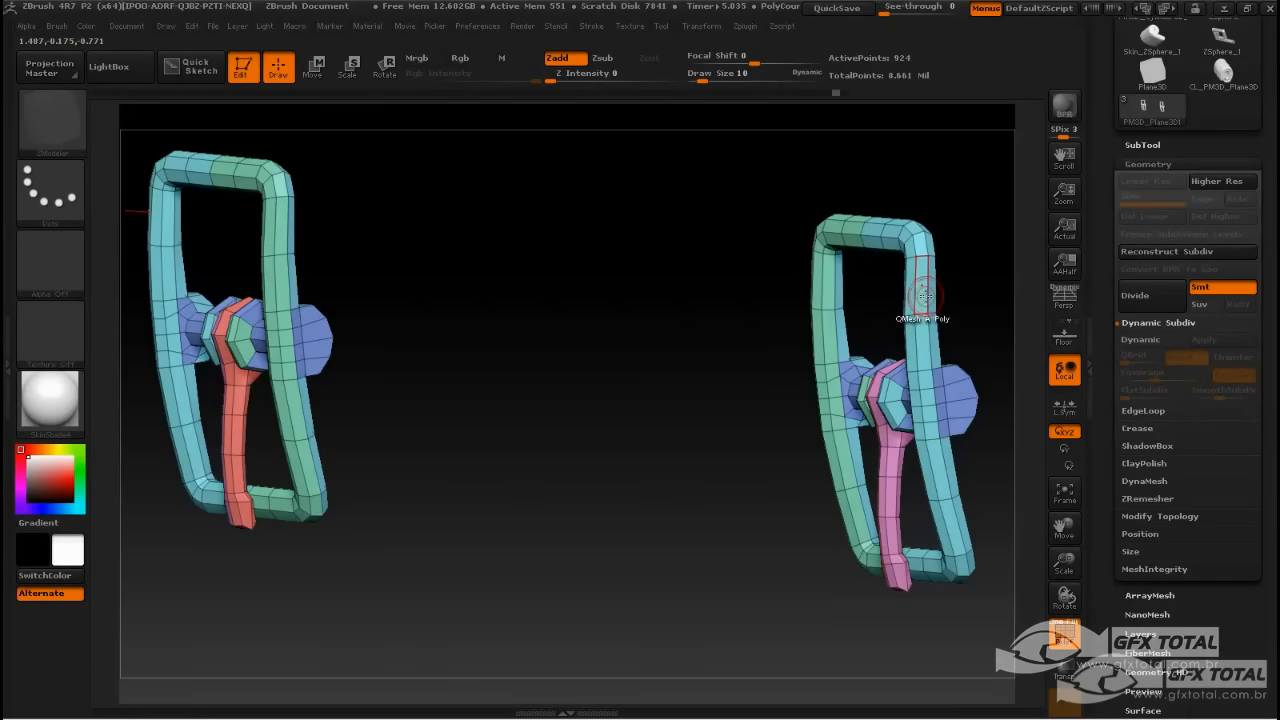
{"action": "key", "text": "space"}
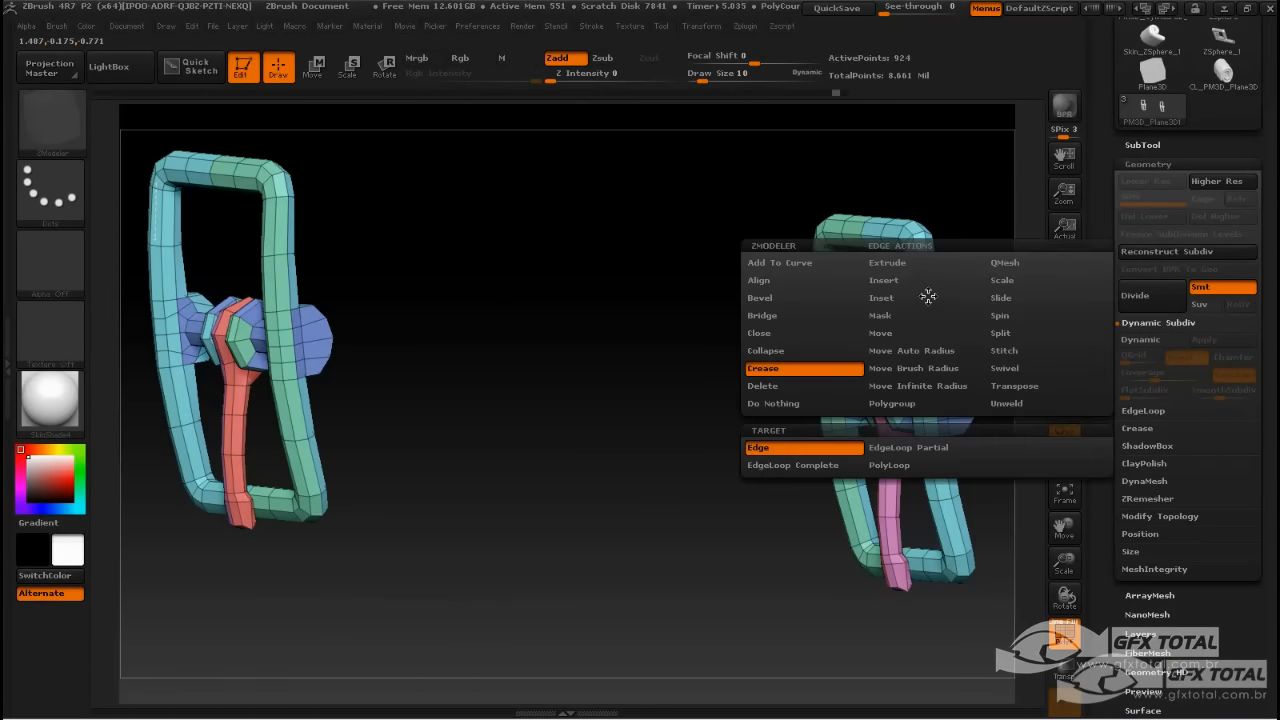
{"action": "left_click", "coordinate": [801, 466]}
Crease the complete edge loops around the buckle's rectangular frame.
{"action": "left_click_drag", "start_coordinate": [683, 431], "coordinate": [666, 428], "text": "shift"}
{"action": "left_click_drag", "start_coordinate": [898, 393], "coordinate": [474, 403], "text": "alt"}
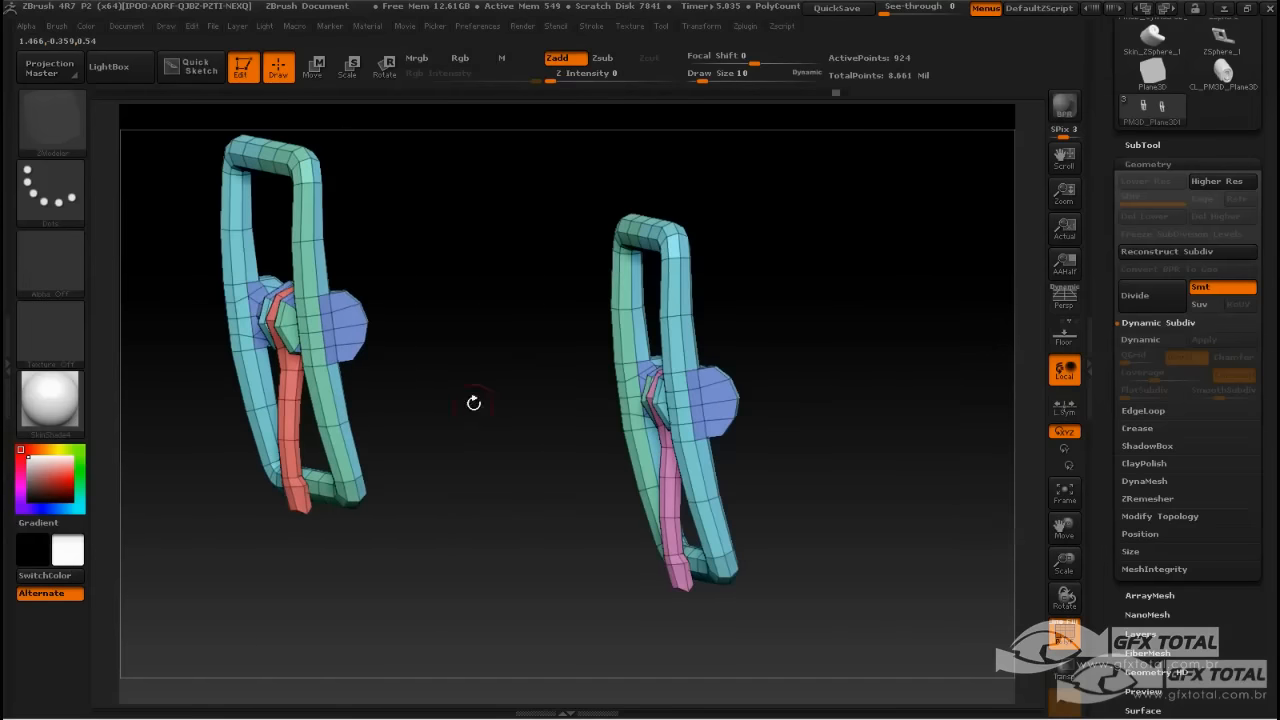
{"action": "left_click_drag", "start_coordinate": [556, 363], "coordinate": [887, 365], "text": "alt"}
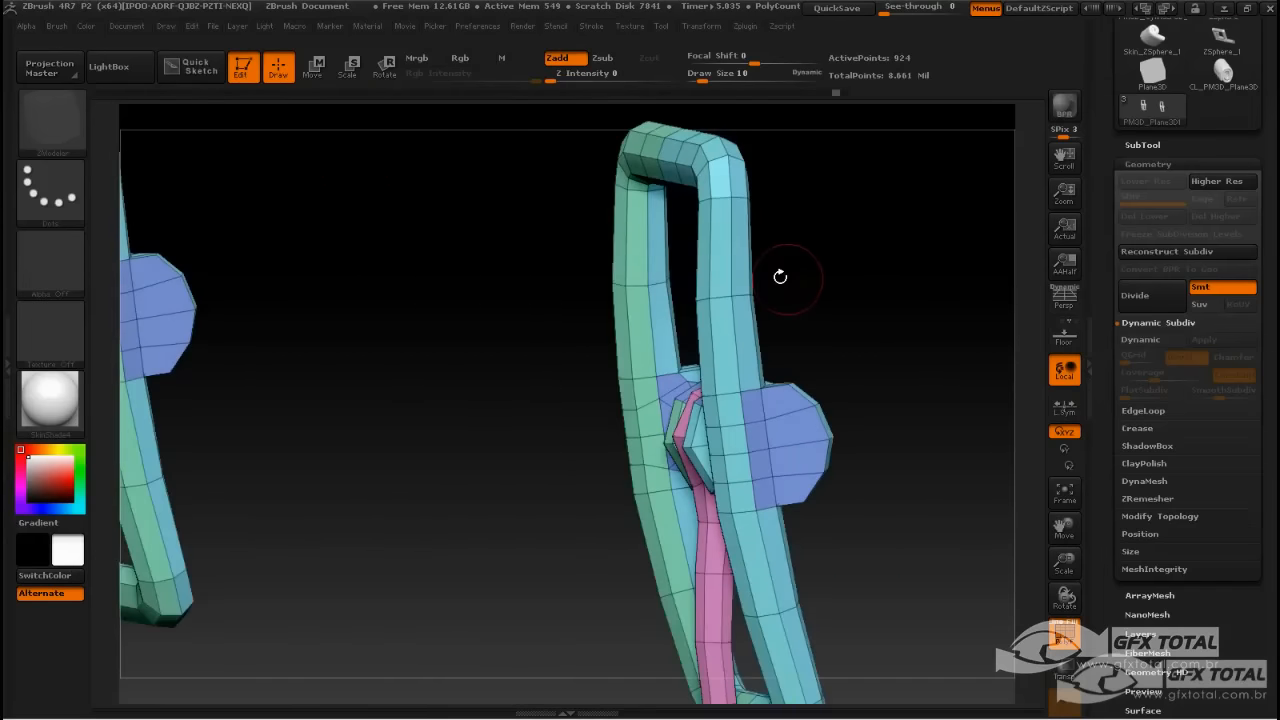
{"action": "left_click_drag", "start_coordinate": [733, 263], "coordinate": [832, 164]}
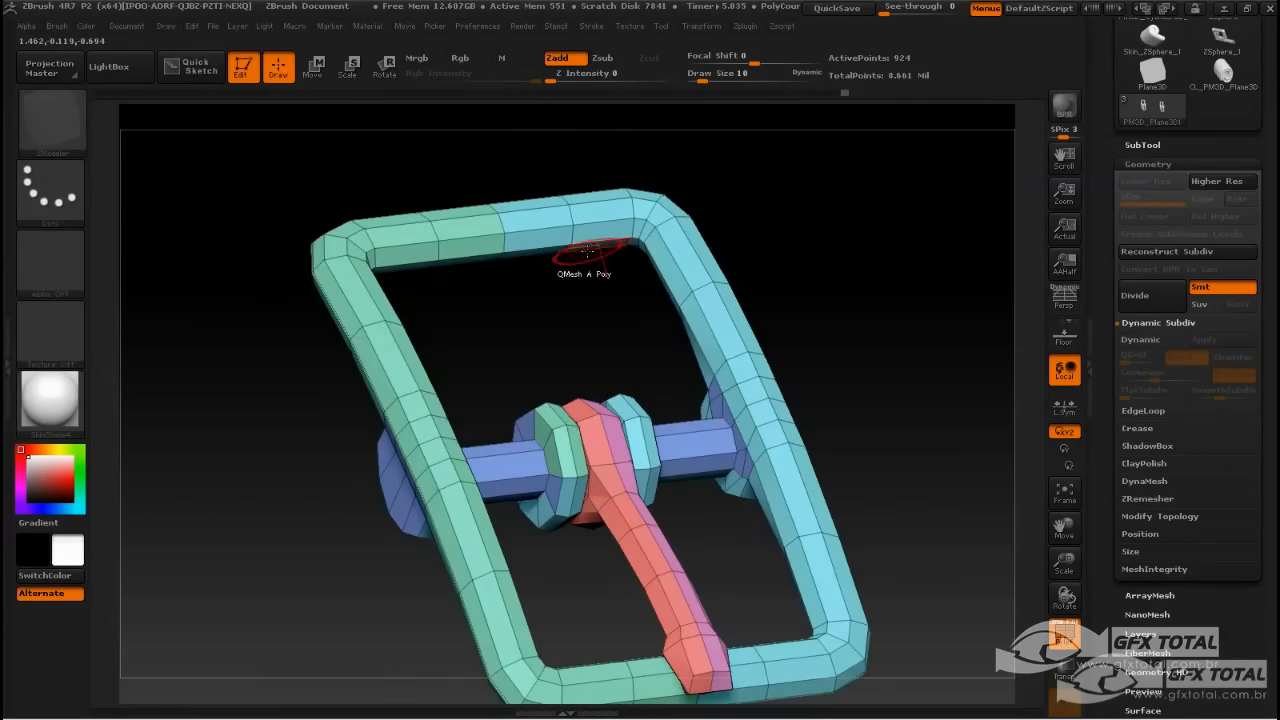
{"action": "left_click_drag", "start_coordinate": [845, 250], "coordinate": [558, 378]}
{"action": "mouse_move", "coordinate": [692, 463]}
{"action": "left_mouse_down"}
{"action": "mouse_move", "coordinate": [677, 403]}
{"action": "mouse_move", "coordinate": [686, 480]}
{"action": "left_mouse_up"}
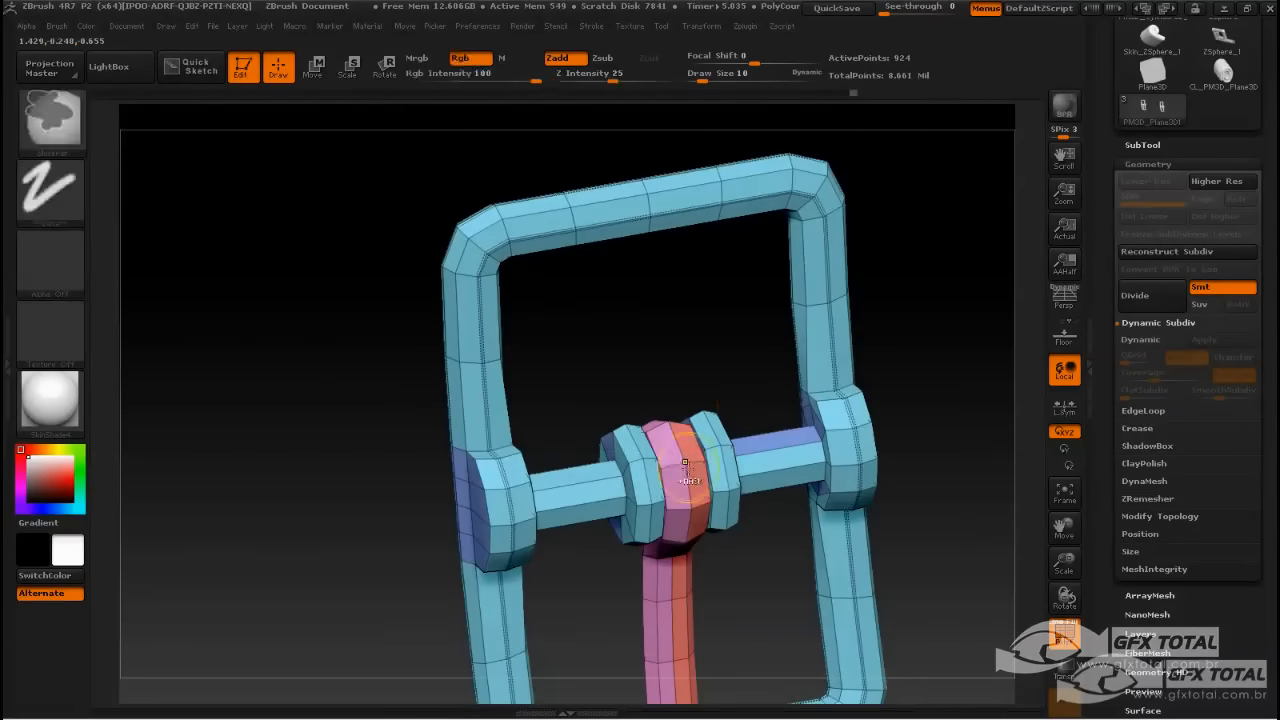
Crease the edge loops along the buckle's prong and check them from the front and back.
{"action": "mouse_move", "coordinate": [708, 363]}
{"action": "left_mouse_down"}
{"action": "mouse_move", "coordinate": [546, 363]}
{"action": "mouse_move", "coordinate": [617, 389]}
{"action": "mouse_move", "coordinate": [708, 365]}
{"action": "left_mouse_up"}
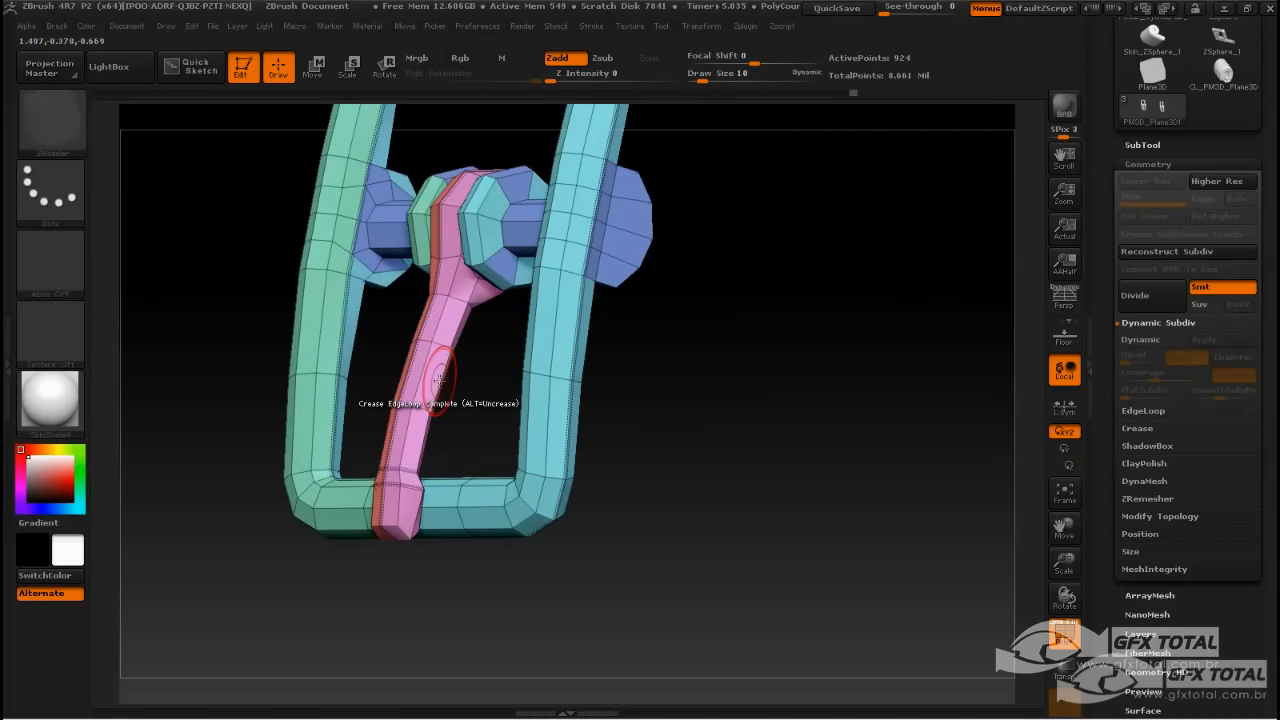
{"action": "left_click_drag", "start_coordinate": [463, 397], "coordinate": [509, 420], "text": "shift"}
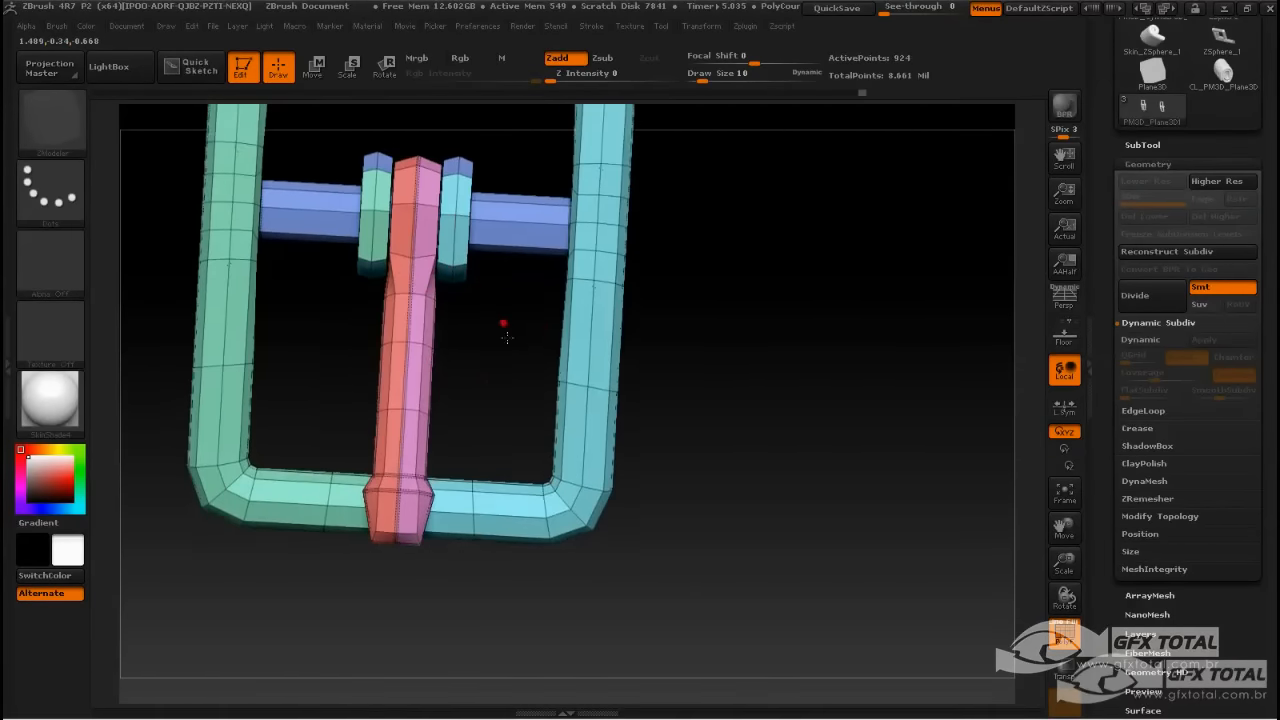
{"action": "left_click_drag", "start_coordinate": [506, 337], "coordinate": [407, 609]}
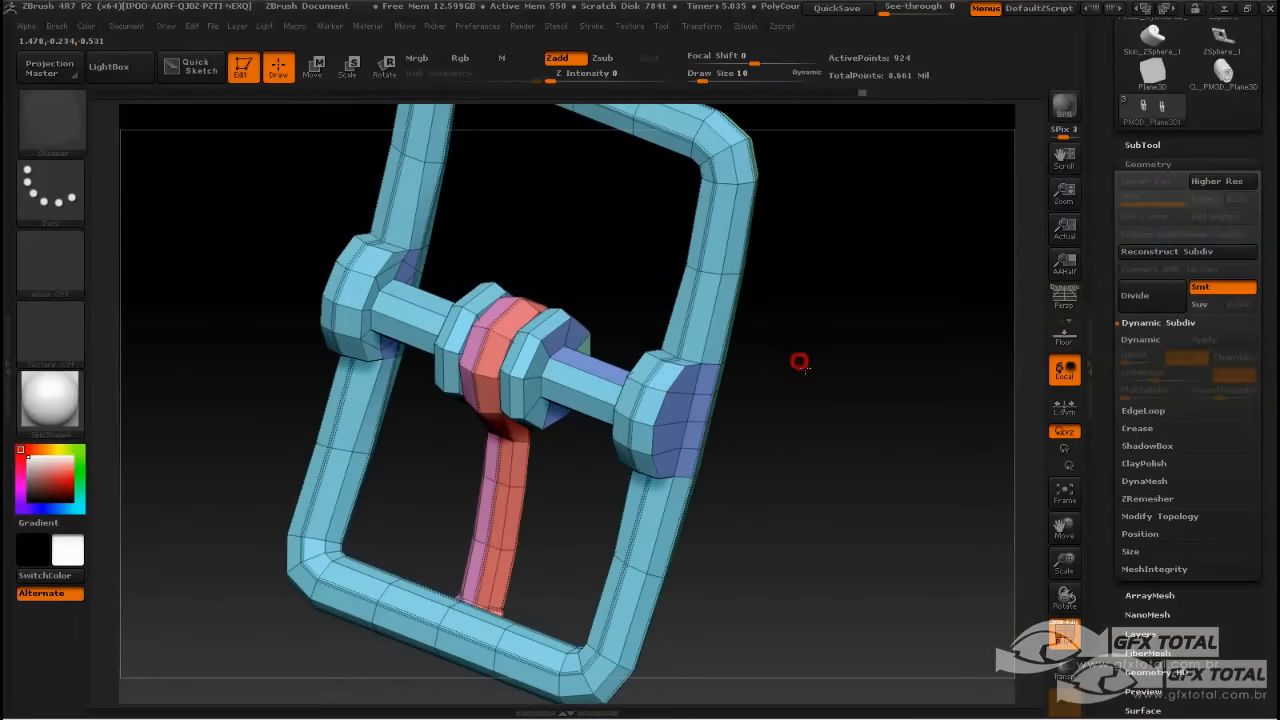
{"action": "left_click_drag", "start_coordinate": [799, 362], "coordinate": [723, 400]}
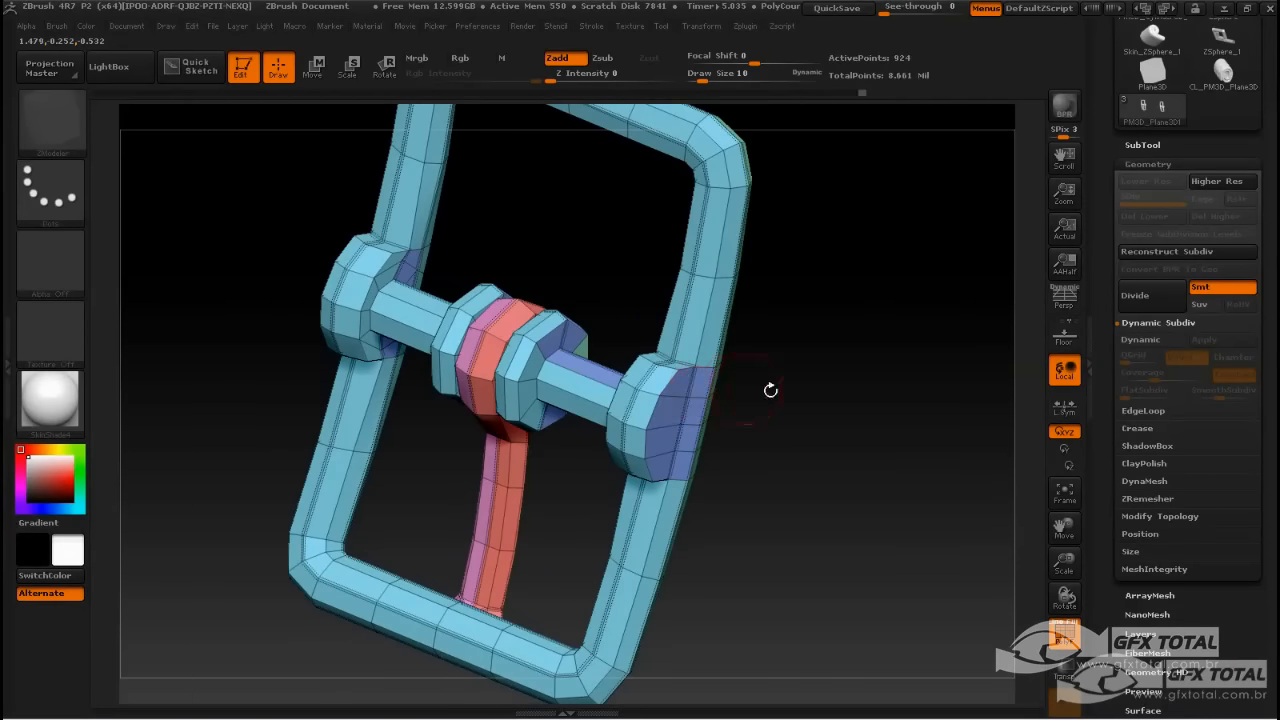
Crease the edge loops around the rounded end piece where the crossbar meets the frame.
{"action": "left_click_drag", "start_coordinate": [814, 398], "coordinate": [650, 378]}
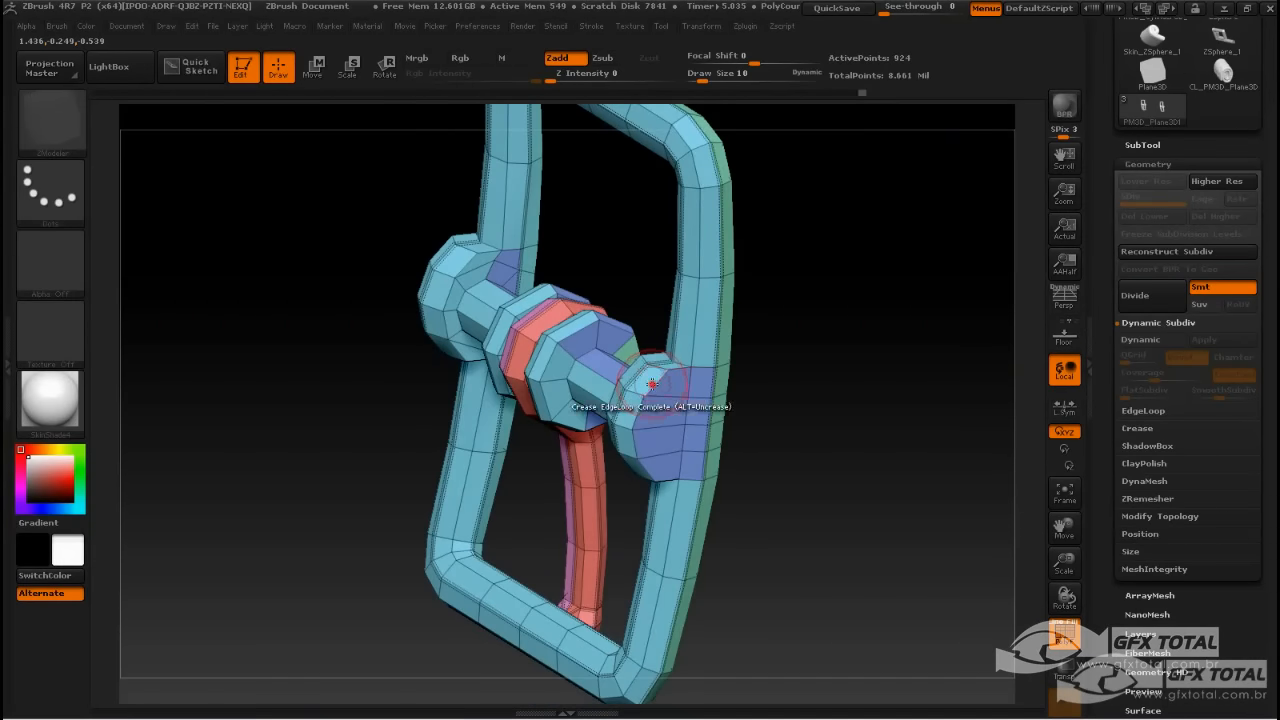
{"action": "mouse_move", "coordinate": [840, 392]}
{"action": "left_mouse_down"}
{"action": "mouse_move", "coordinate": [843, 409]}
{"action": "mouse_move", "coordinate": [846, 389]}
{"action": "left_mouse_up"}
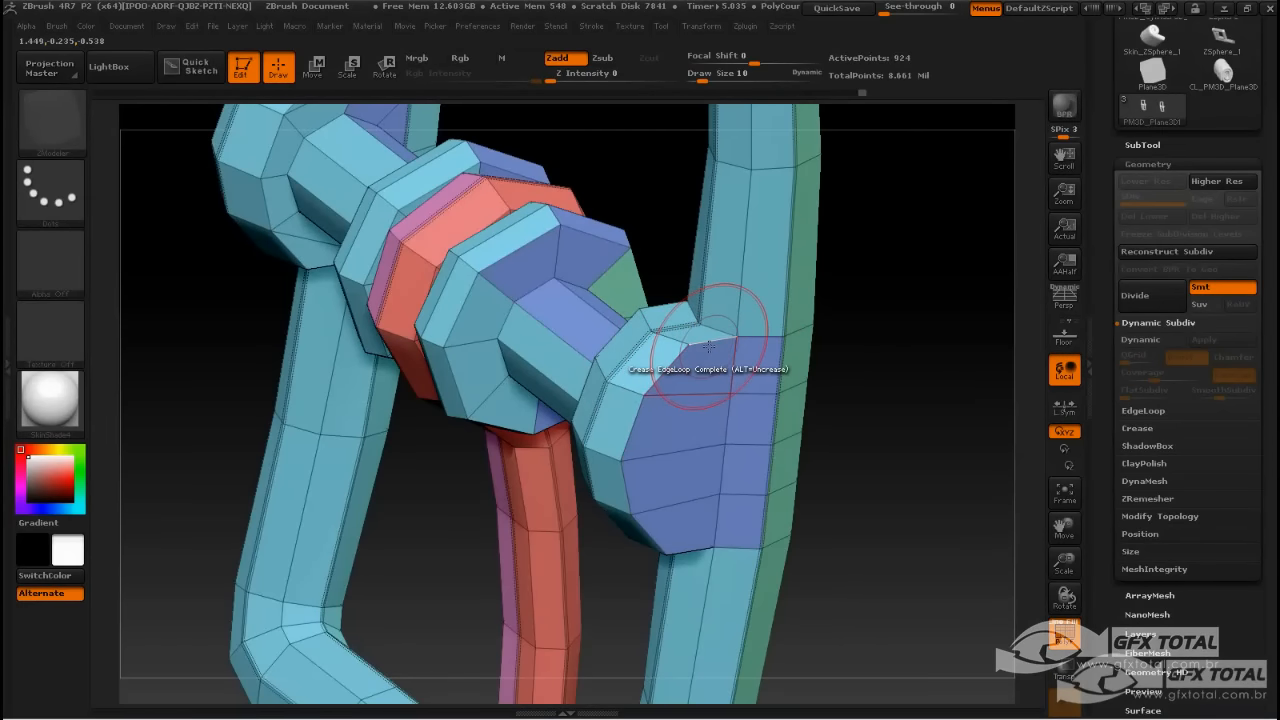
{"action": "left_click_drag", "start_coordinate": [920, 354], "coordinate": [690, 330]}
Switch the Crease target to EdgeLoop Partial and crease the edges where the crossbar's rounded end piece meets the frame.
{"action": "right_click", "coordinate": [531, 326]}
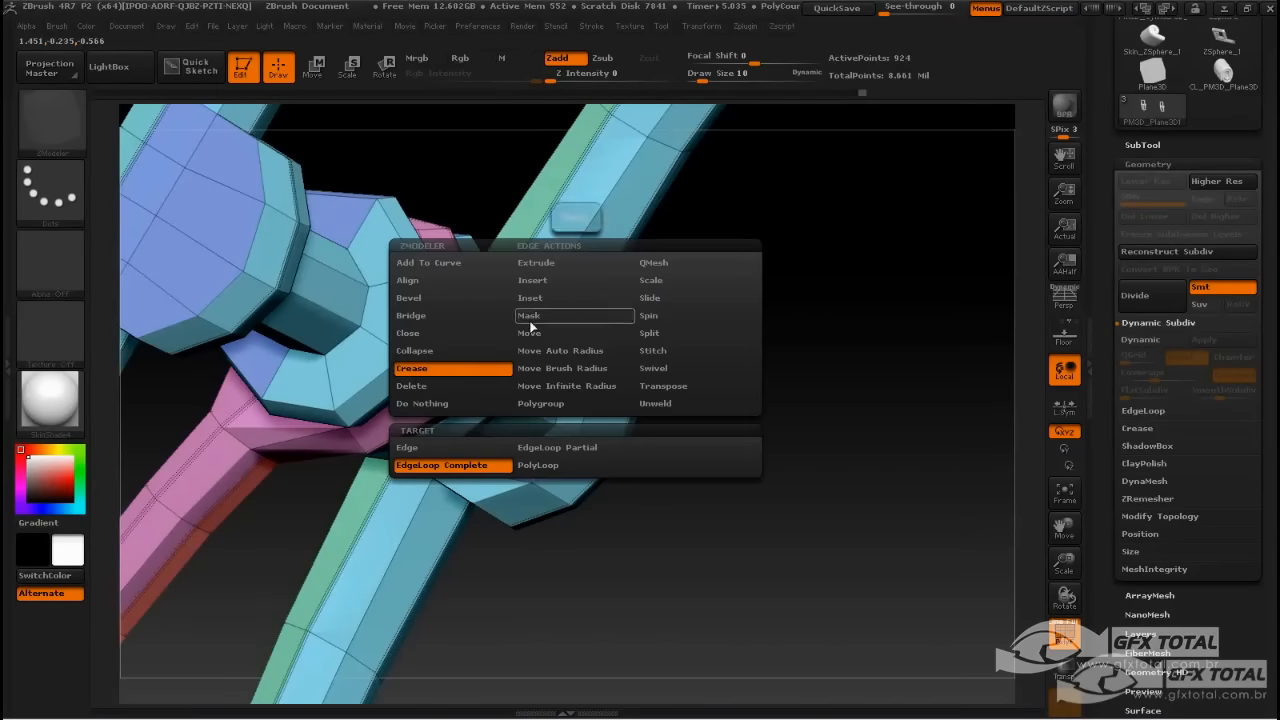
{"action": "left_click", "coordinate": [441, 450]}
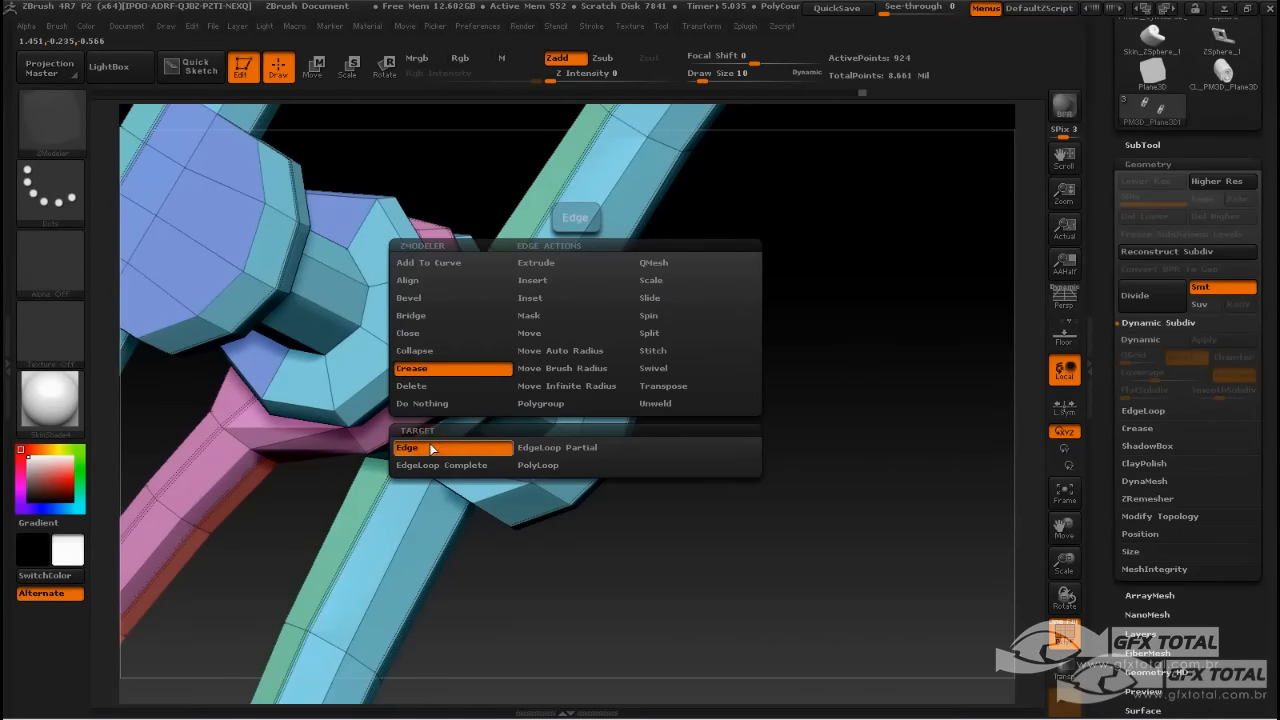
{"action": "left_click", "coordinate": [543, 450]}
{"action": "left_click_drag", "start_coordinate": [768, 298], "coordinate": [655, 364]}
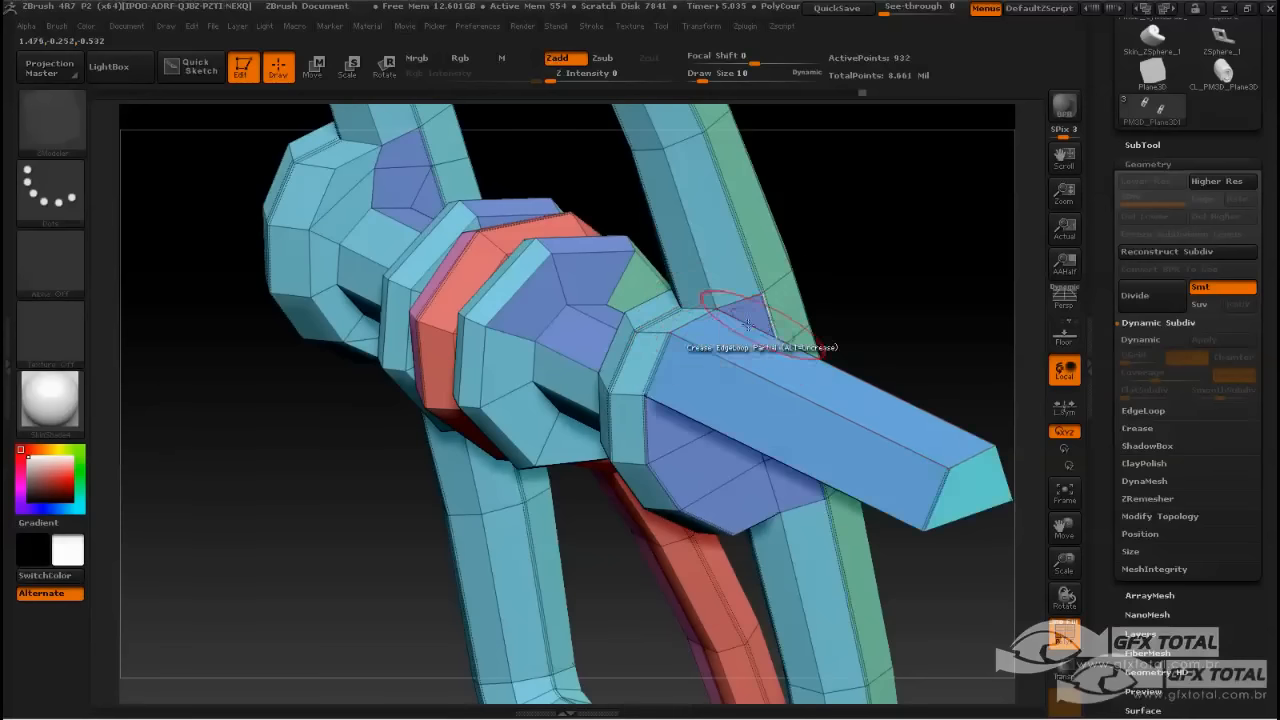
{"action": "mouse_move", "coordinate": [690, 300]}
{"action": "left_mouse_down"}
{"action": "mouse_move", "coordinate": [878, 260]}
{"action": "mouse_move", "coordinate": [757, 509]}
{"action": "left_mouse_up"}
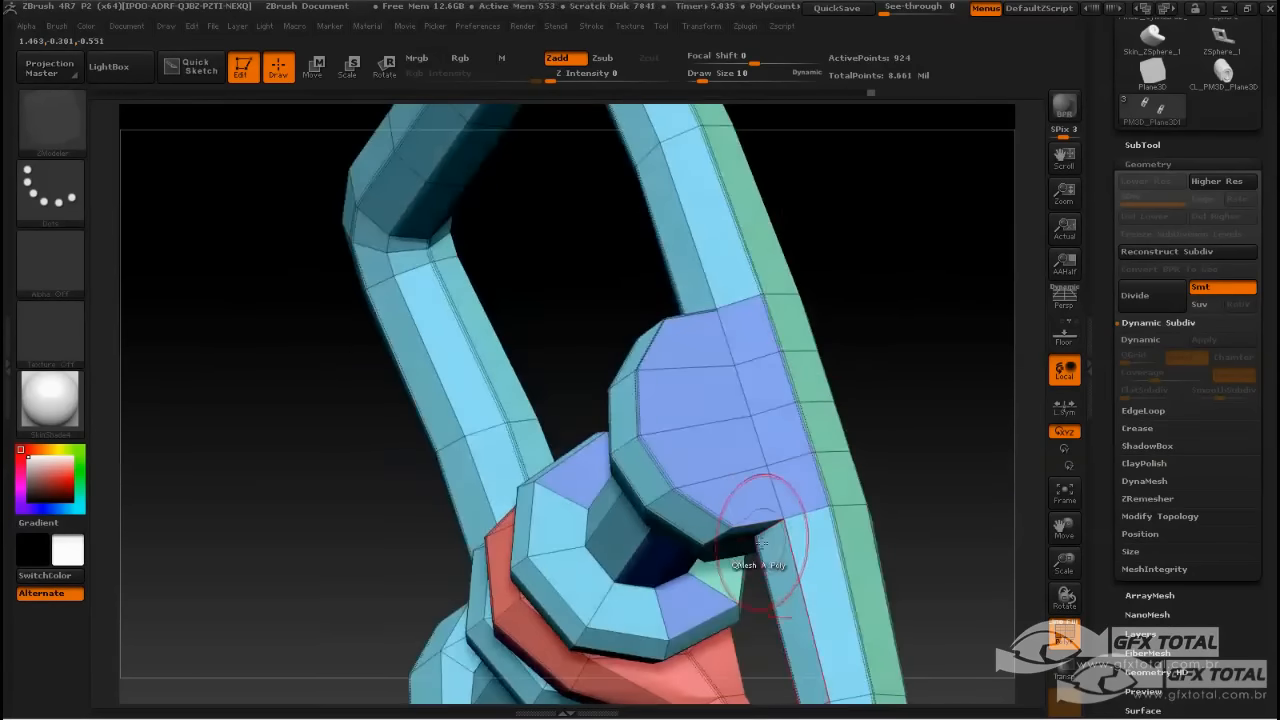
{"action": "left_click_drag", "start_coordinate": [880, 419], "coordinate": [928, 320]}
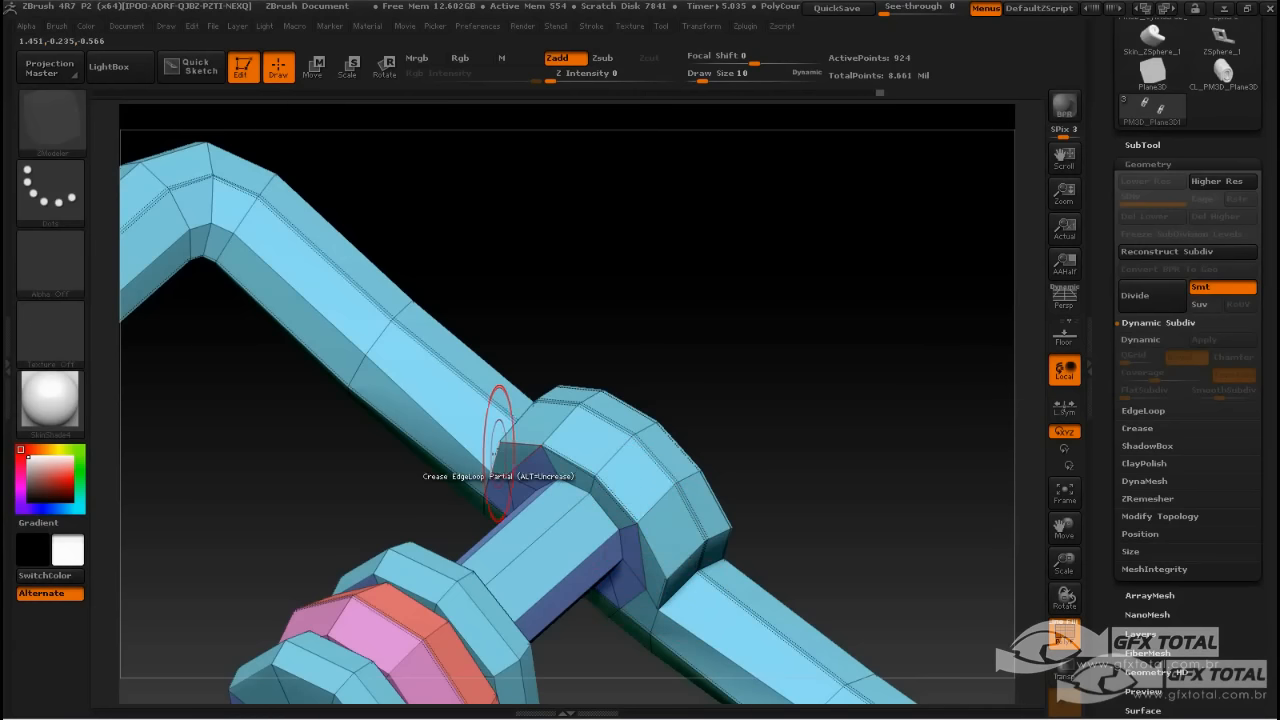
Crease the partial edge loops around the rounded end piece on the opposite side of the crossbar.
{"action": "left_click_drag", "start_coordinate": [776, 369], "coordinate": [803, 384]}
{"action": "left_click_drag", "start_coordinate": [960, 118], "coordinate": [1018, 21], "text": "alt"}
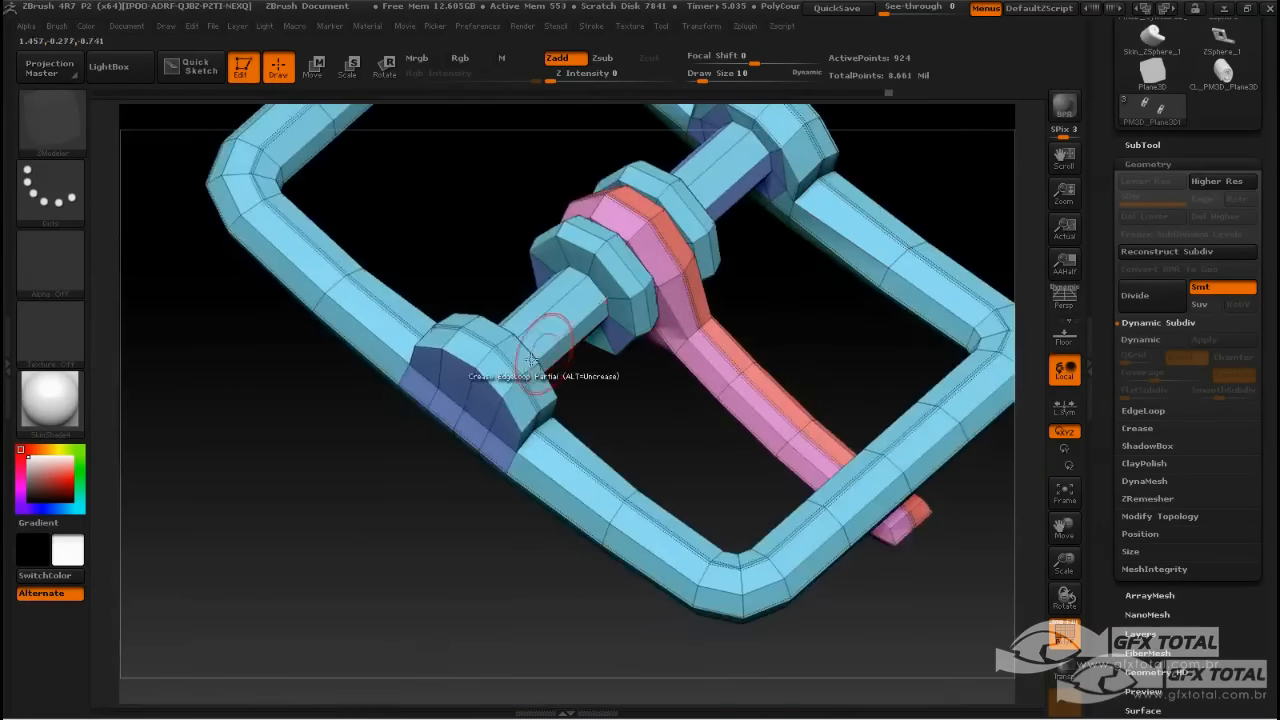
{"action": "left_click_drag", "start_coordinate": [563, 362], "coordinate": [585, 401]}
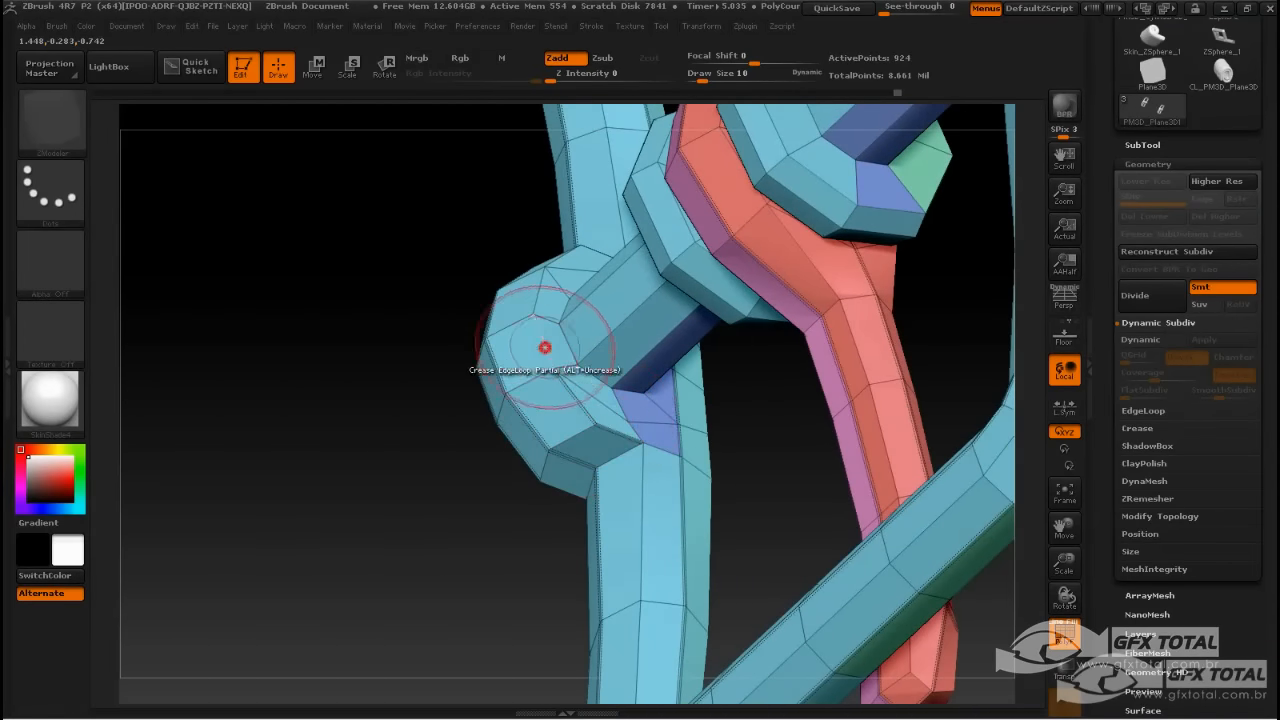
{"action": "left_click_drag", "start_coordinate": [455, 365], "coordinate": [466, 289]}
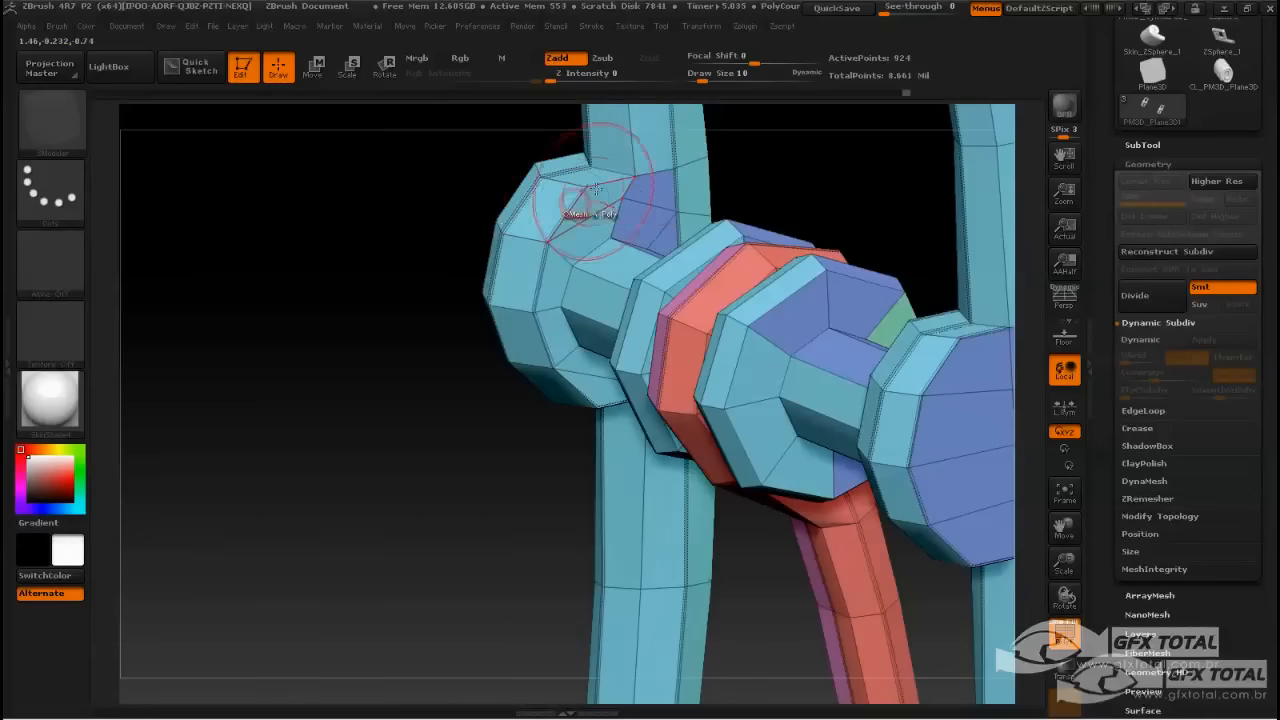
{"action": "right_click_drag", "start_coordinate": [606, 186], "coordinate": [509, 295]}
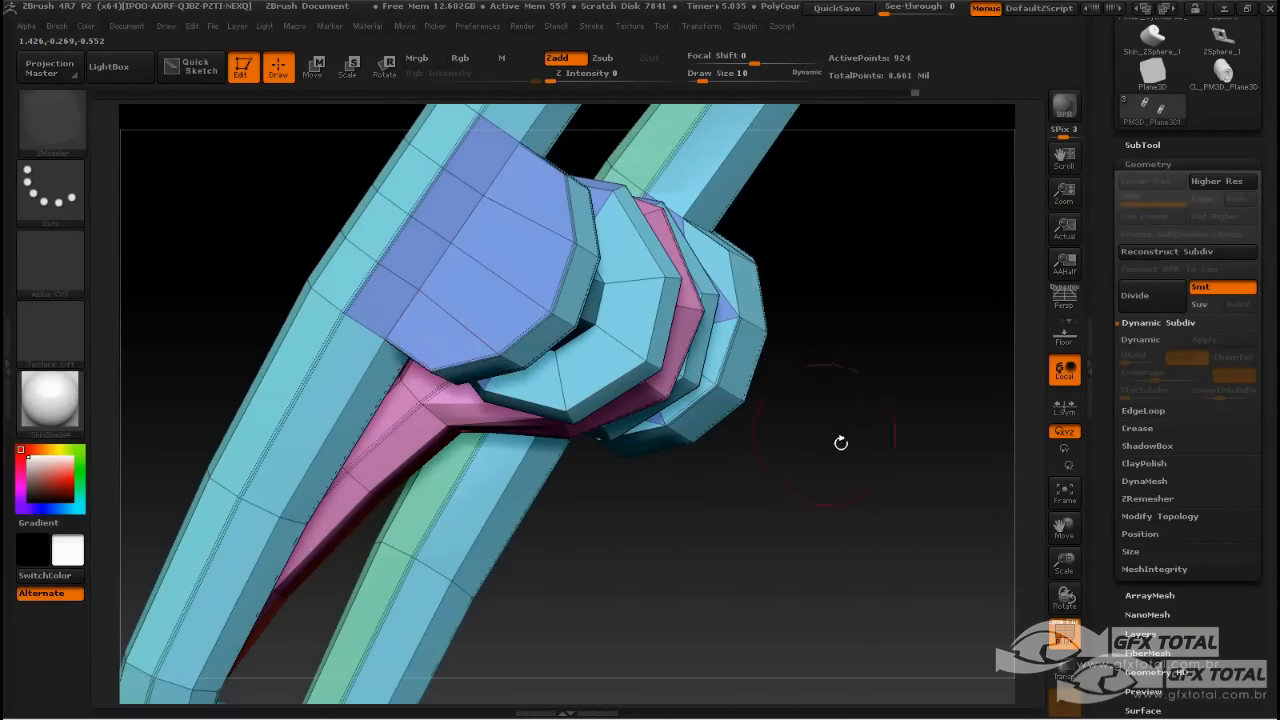
{"action": "left_click_drag", "start_coordinate": [840, 443], "coordinate": [750, 425]}
Preview the creased end piece with Dynamic Subdiv smoothing, then turn the preview off.
{"action": "key", "text": "d"}
{"action": "left_click_drag", "start_coordinate": [837, 380], "coordinate": [455, 386], "text": "alt"}
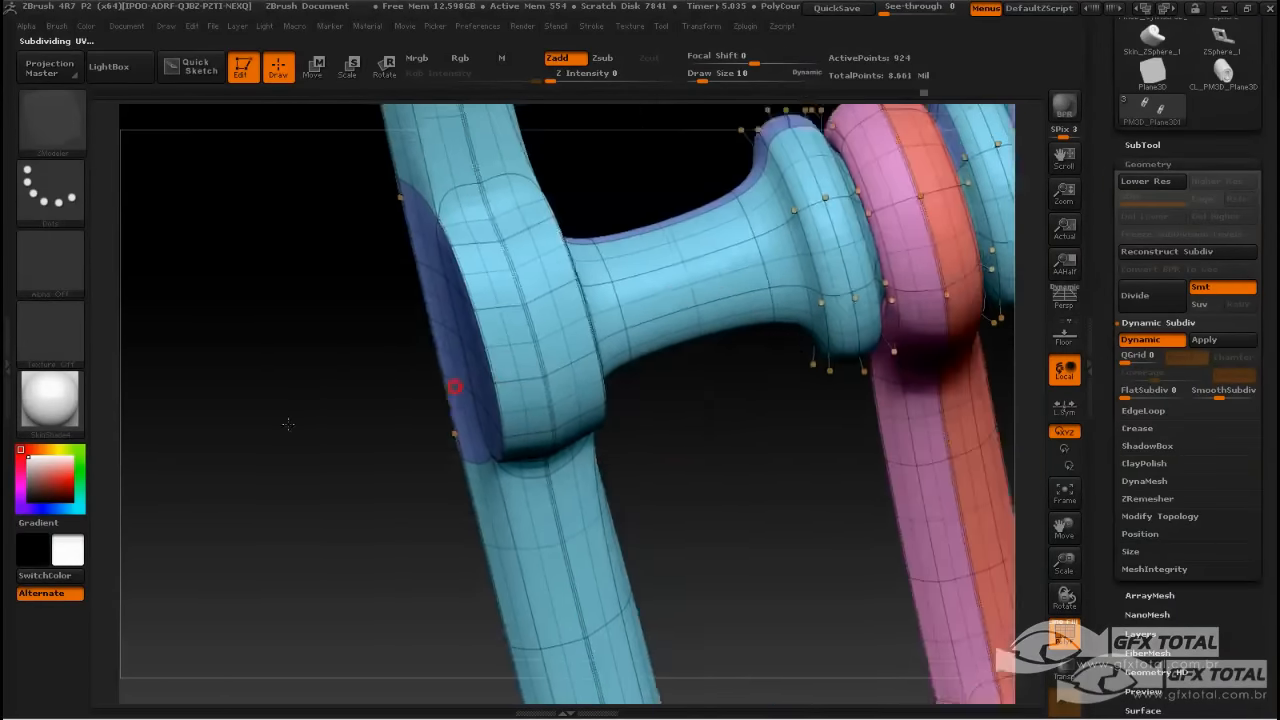
{"action": "left_click_drag", "start_coordinate": [288, 424], "coordinate": [228, 441], "text": "alt"}
{"action": "key", "text": "shift"}
{"action": "key", "text": "shift+d"}
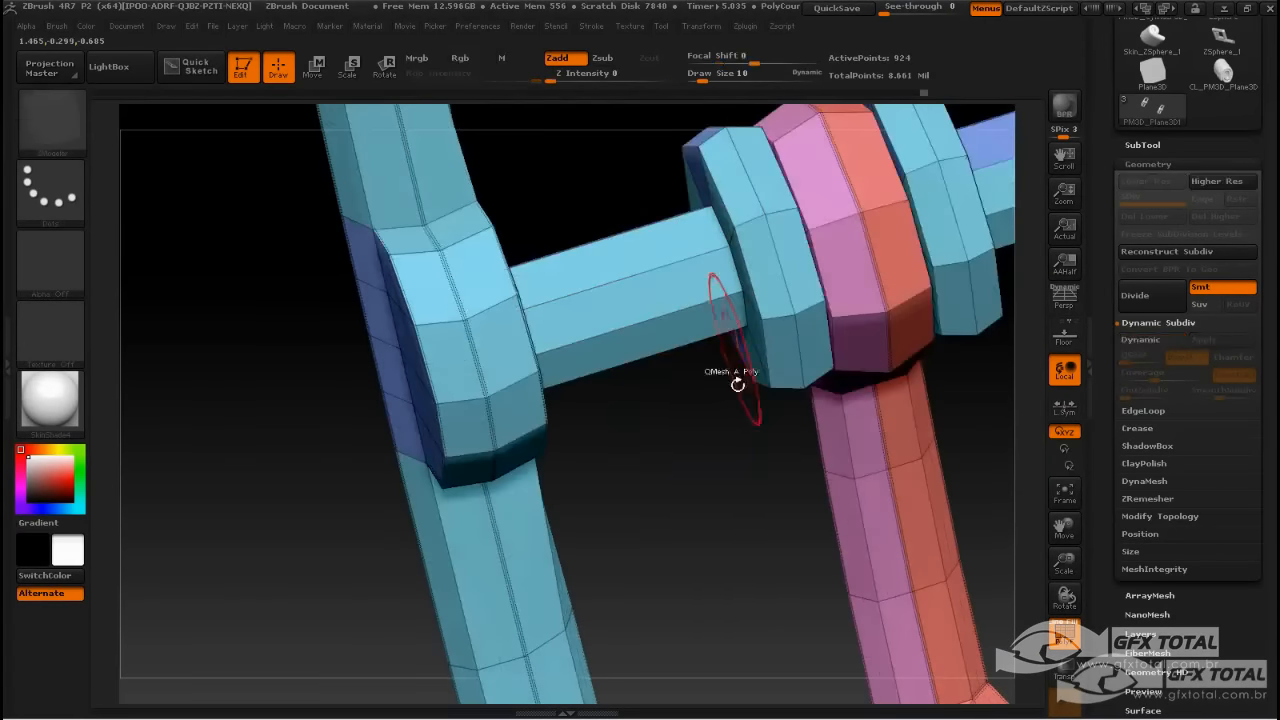
Examine the creases around the crossbar and prong from both sides, switching the Dynamic Subdiv preview on and off again.
{"action": "left_click_drag", "start_coordinate": [725, 345], "coordinate": [686, 323]}
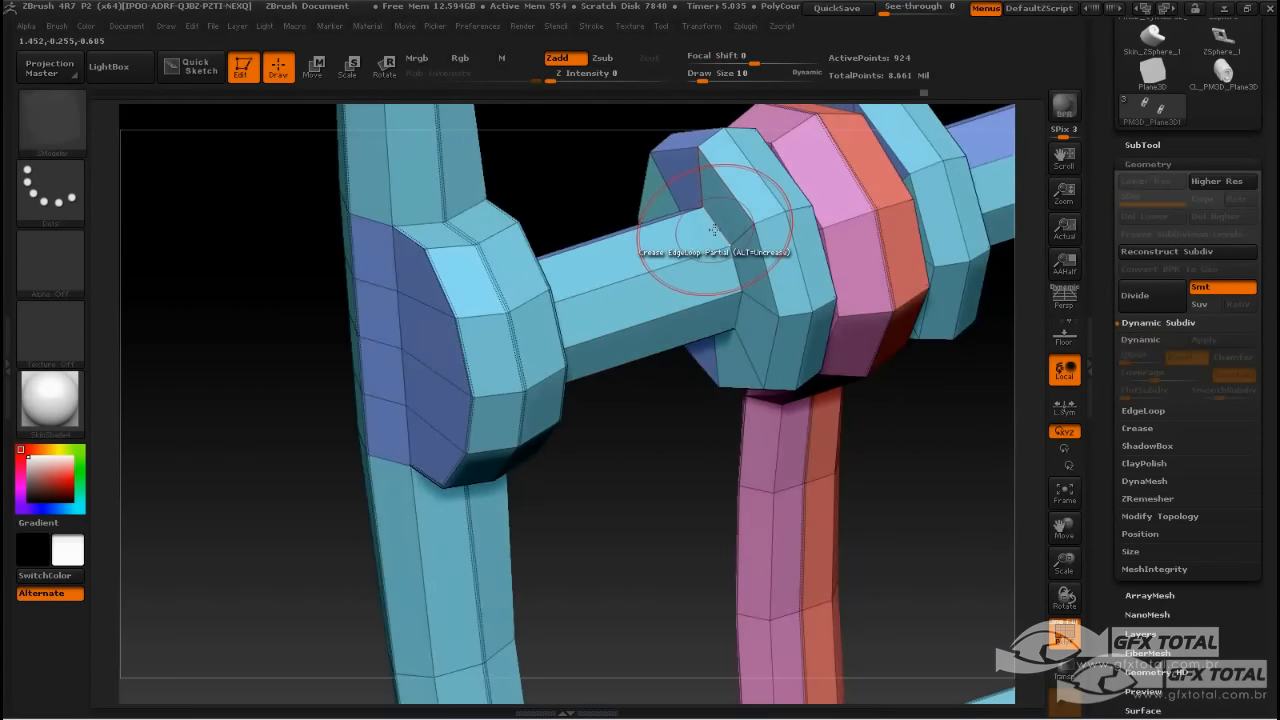
{"action": "left_click_drag", "start_coordinate": [700, 420], "coordinate": [288, 491]}
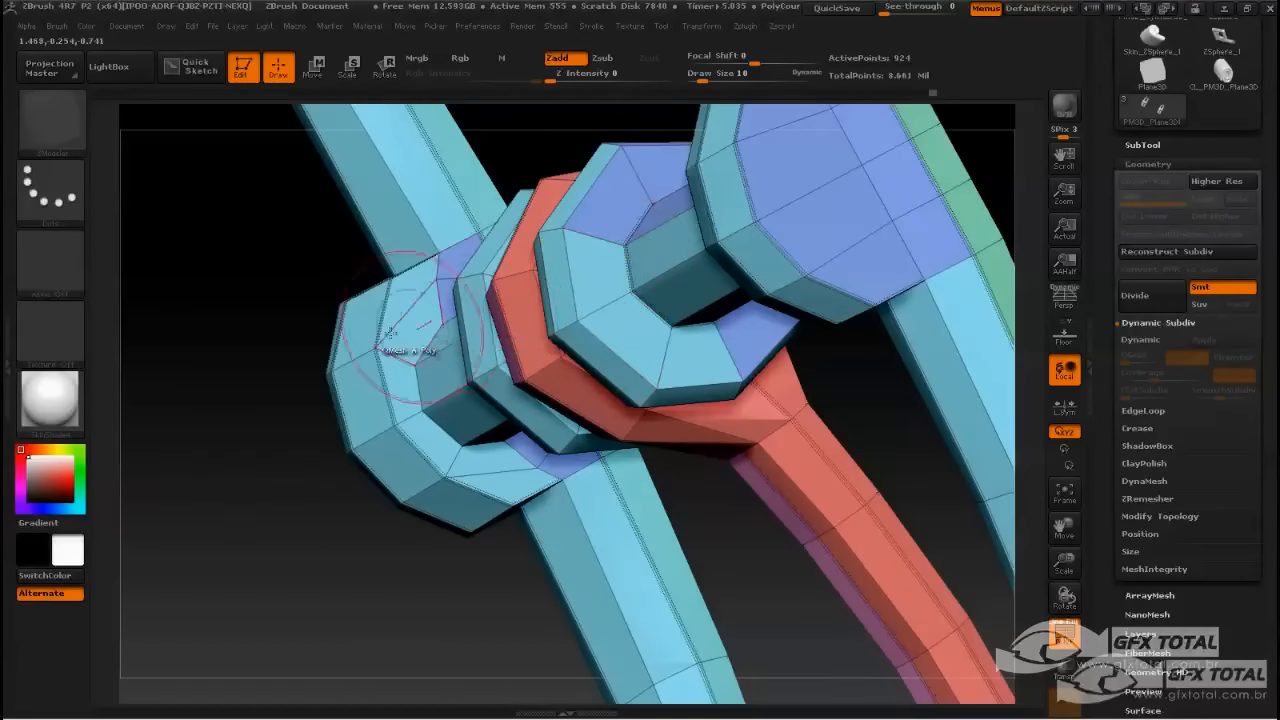
{"action": "mouse_move", "coordinate": [314, 343]}
{"action": "left_mouse_down"}
{"action": "mouse_move", "coordinate": [257, 351]}
{"action": "mouse_move", "coordinate": [306, 343]}
{"action": "left_mouse_up"}
{"action": "key", "text": "d"}
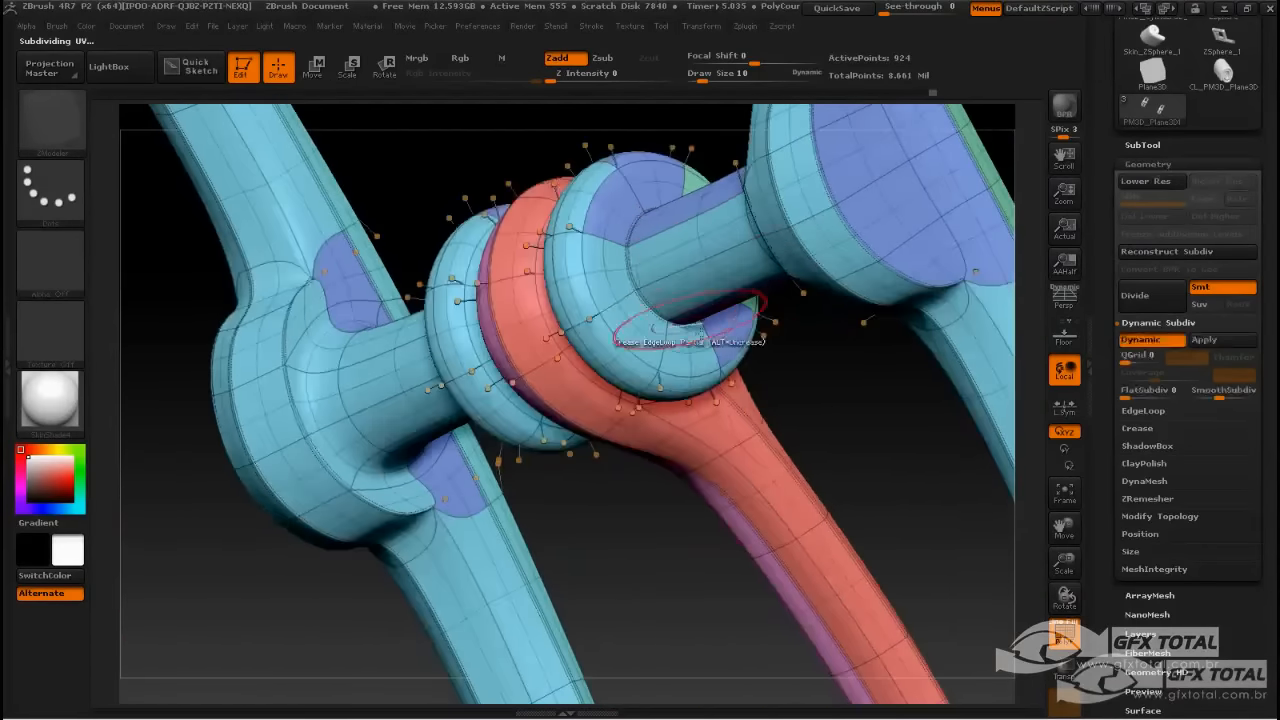
{"action": "left_click_drag", "start_coordinate": [833, 404], "coordinate": [846, 349]}
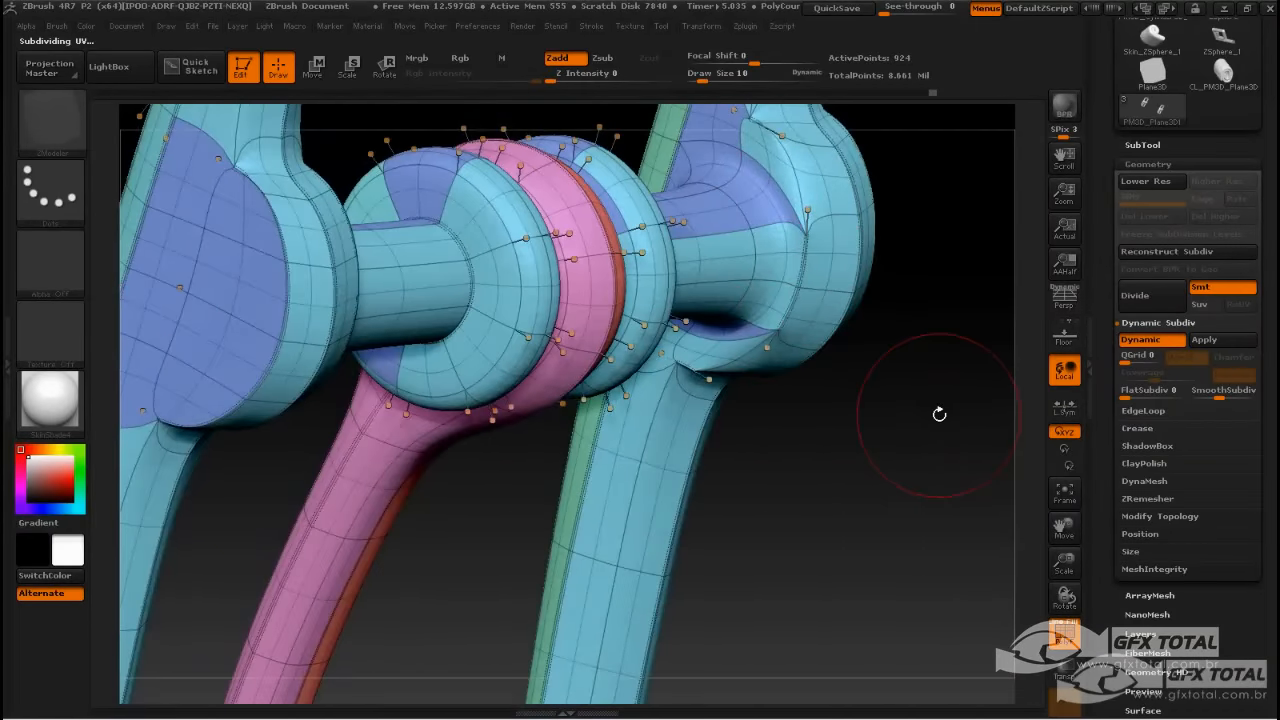
{"action": "left_click_drag", "start_coordinate": [929, 503], "coordinate": [854, 377], "text": "alt"}
{"action": "left_click_drag", "start_coordinate": [755, 440], "coordinate": [866, 466]}
{"action": "key", "text": "shift+d"}
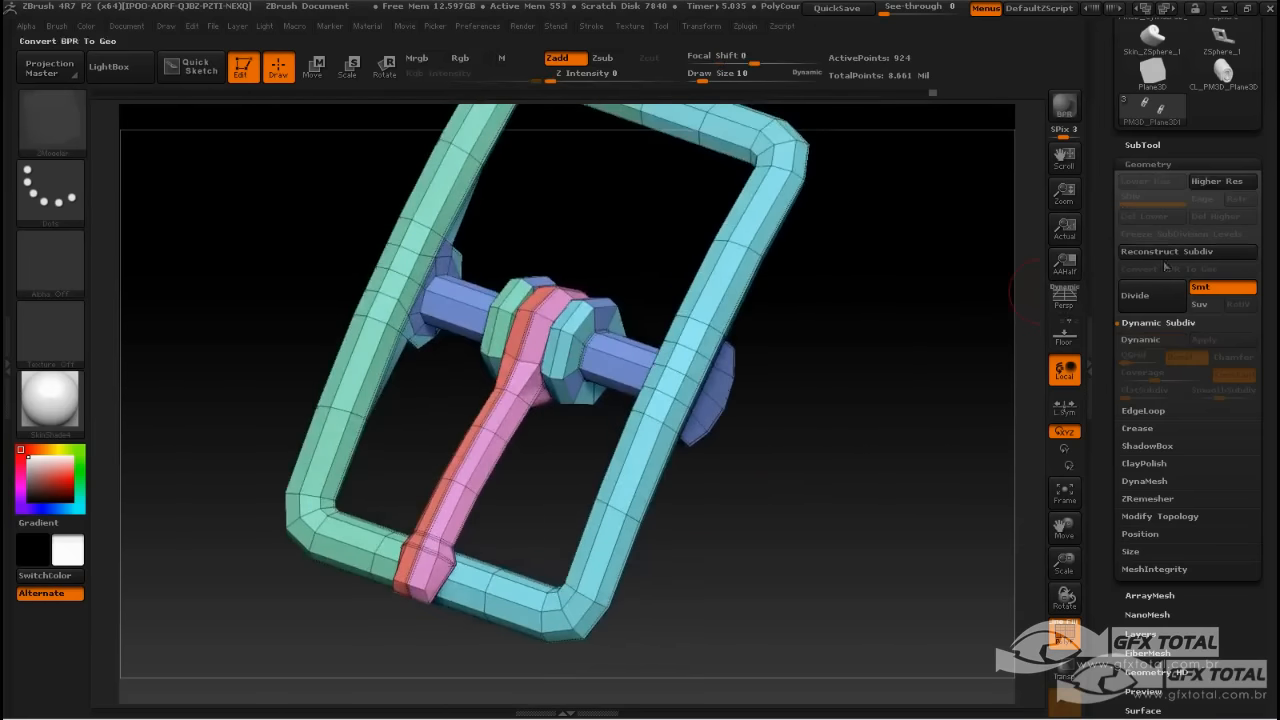
Divide the buckle mesh repeatedly up to subdivision level 6.
{"action": "left_click", "coordinate": [1150, 294]}
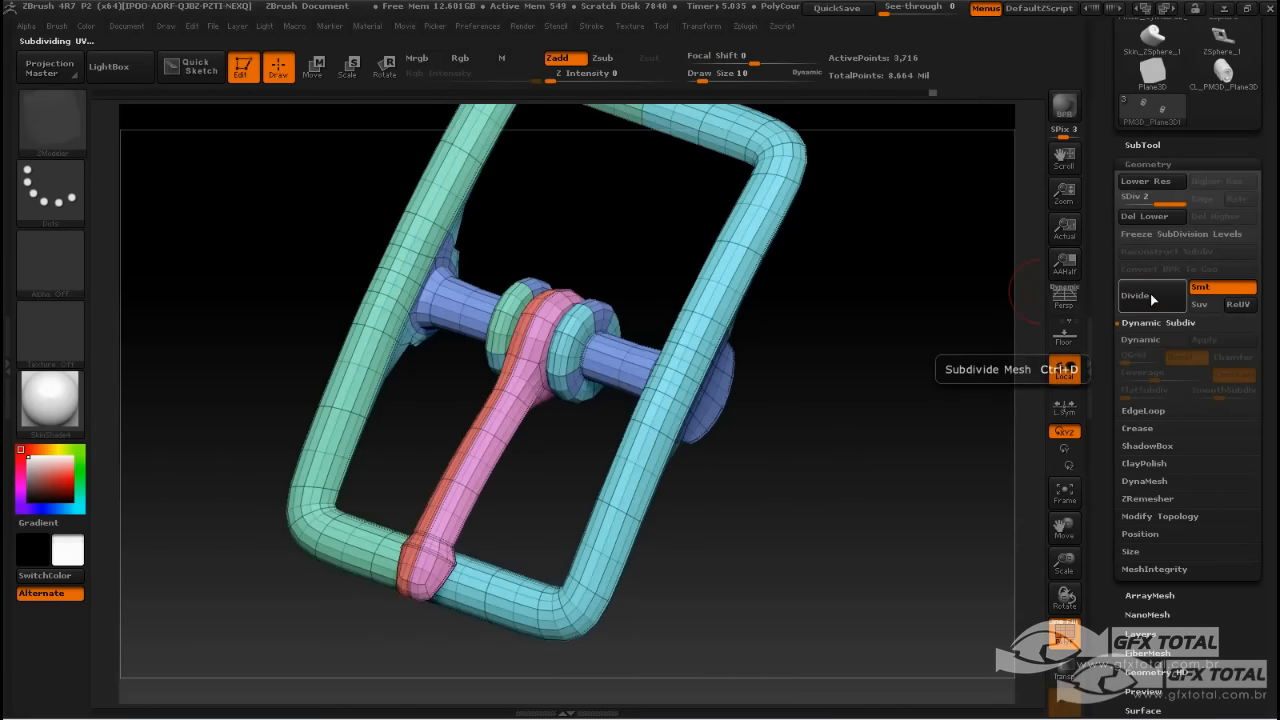
{"action": "left_click", "coordinate": [1150, 294]}
{"action": "left_click", "coordinate": [1150, 295]}
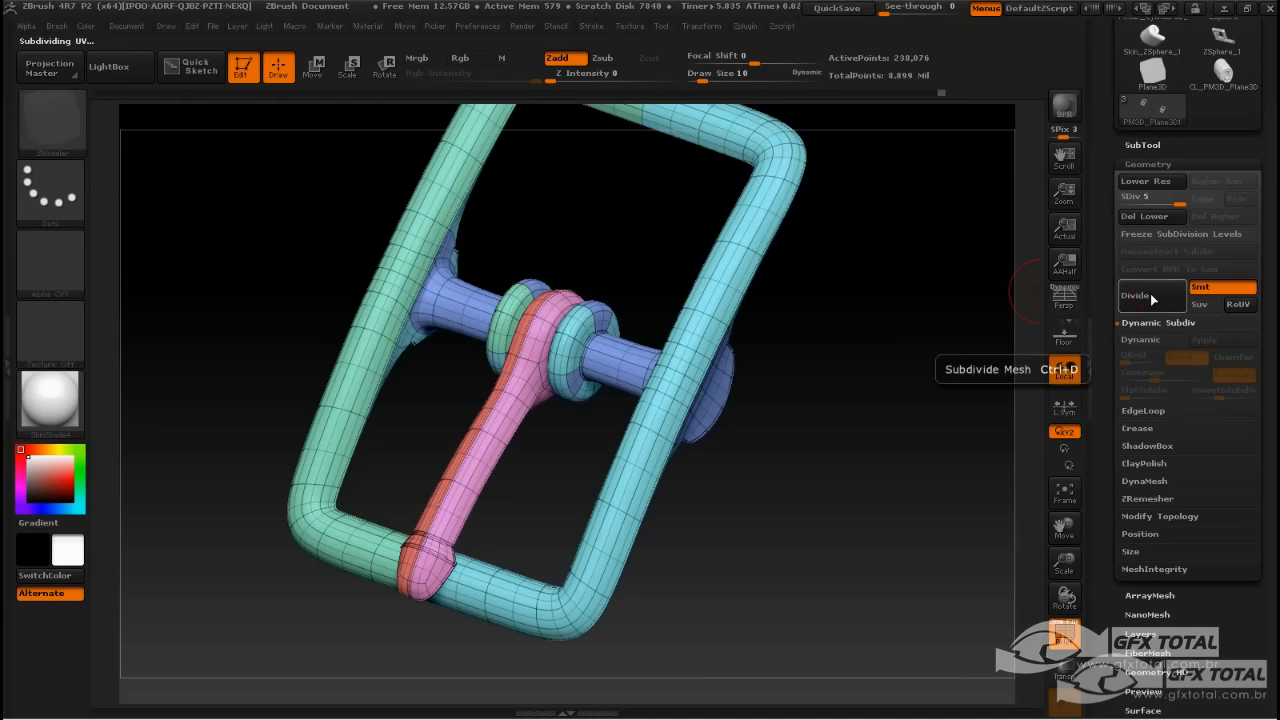
{"action": "left_click", "coordinate": [1150, 295]}
{"action": "left_click", "coordinate": [1150, 295]}
{"action": "mouse_move", "coordinate": [931, 294]}
{"action": "left_mouse_down"}
{"action": "mouse_move", "coordinate": [966, 298]}
{"action": "mouse_move", "coordinate": [966, 363]}
{"action": "left_mouse_up"}
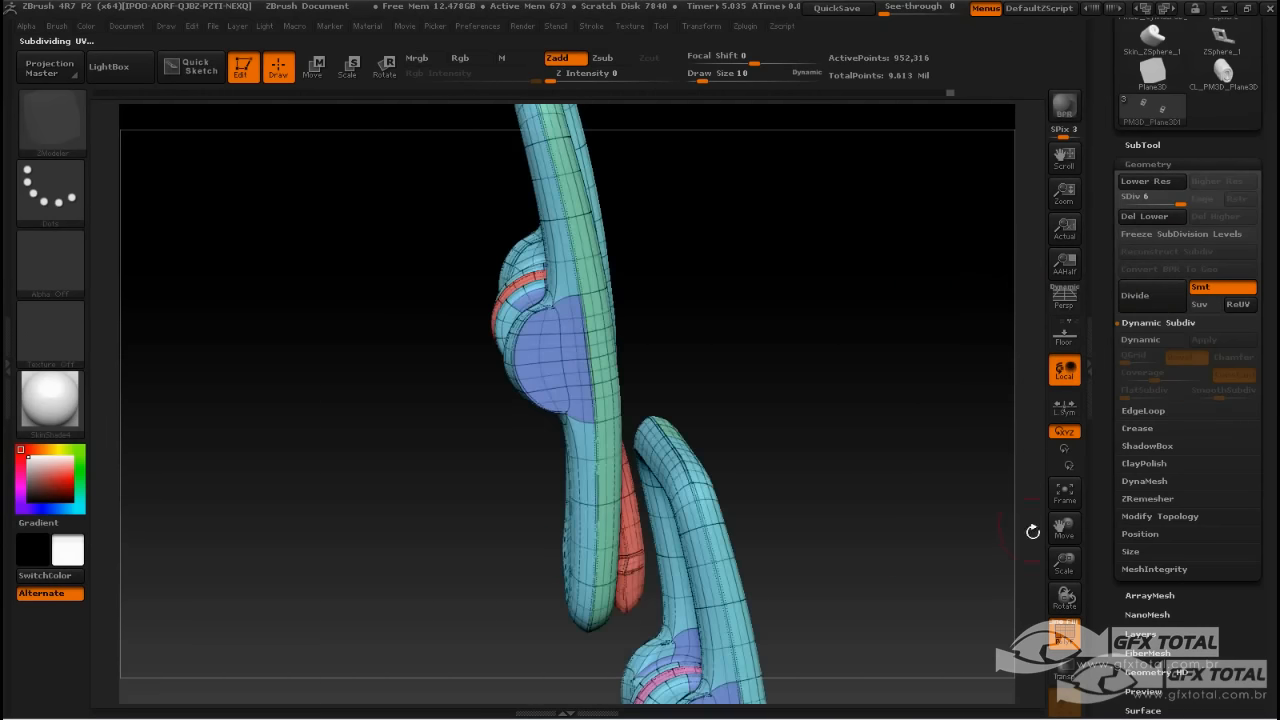
Turn off the polyframe display and inspect the smoothed buckle from the side and front.
{"action": "left_click", "coordinate": [1064, 632]}
{"action": "mouse_move", "coordinate": [940, 450]}
{"action": "left_mouse_down"}
{"action": "mouse_move", "coordinate": [826, 440]}
{"action": "mouse_move", "coordinate": [710, 453]}
{"action": "mouse_move", "coordinate": [720, 517]}
{"action": "left_mouse_up"}
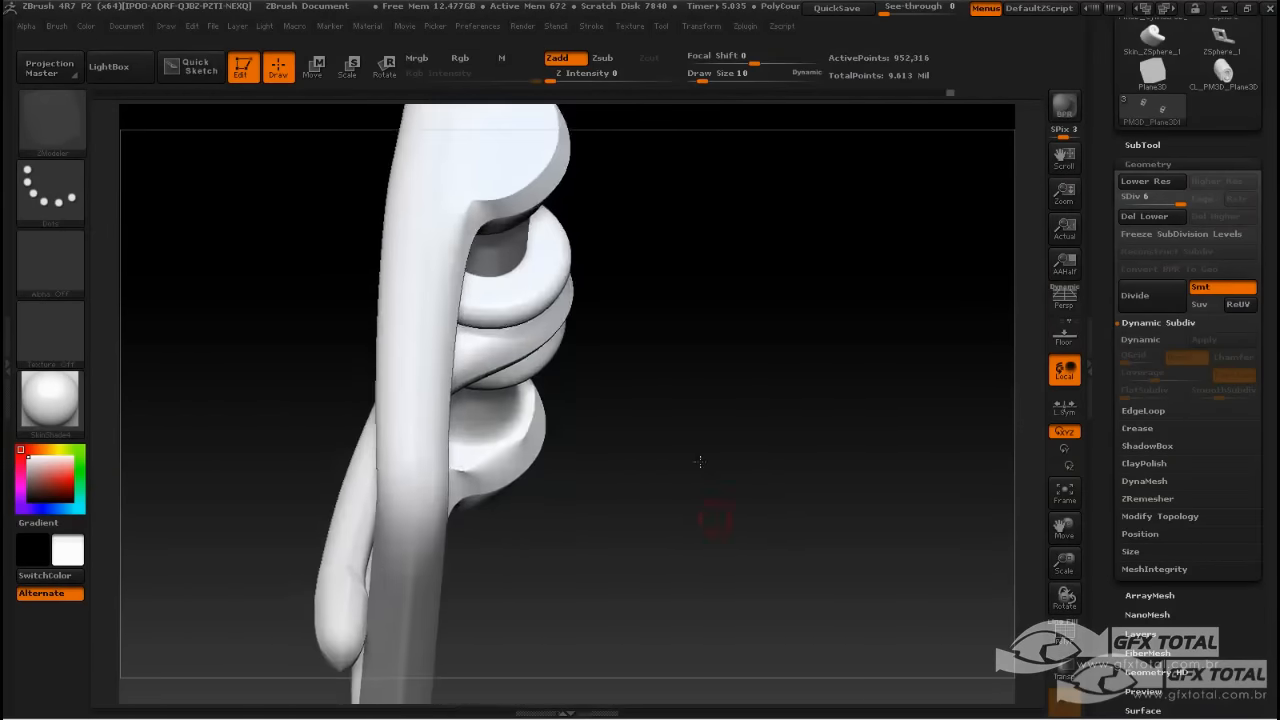
{"action": "left_click_drag", "start_coordinate": [640, 480], "coordinate": [836, 281]}
{"action": "left_click_drag", "start_coordinate": [769, 437], "coordinate": [880, 397], "text": "alt"}
Lower the buckles to subdivision level 1, check the UV map size, and enable Adaptive for the normal map.
{"action": "left_click_drag", "start_coordinate": [1168, 203], "coordinate": [1122, 203]}
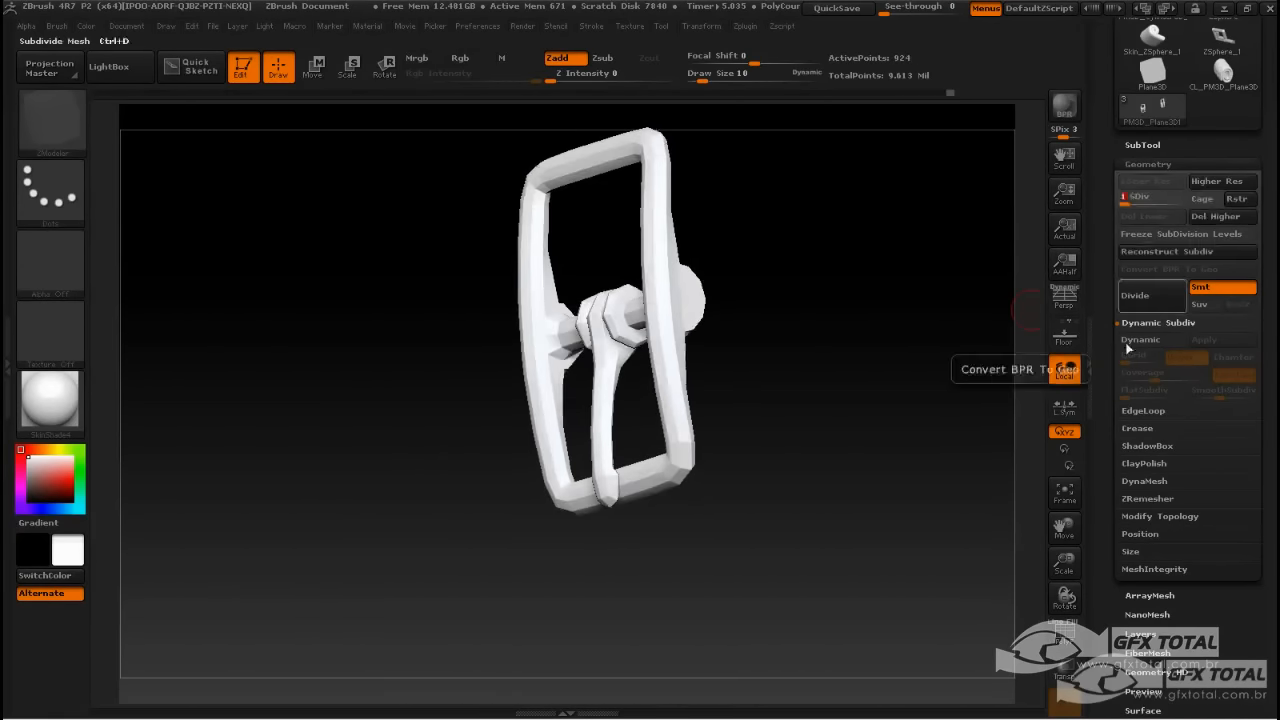
{"action": "left_click_drag", "start_coordinate": [1105, 380], "coordinate": [1111, 260]}
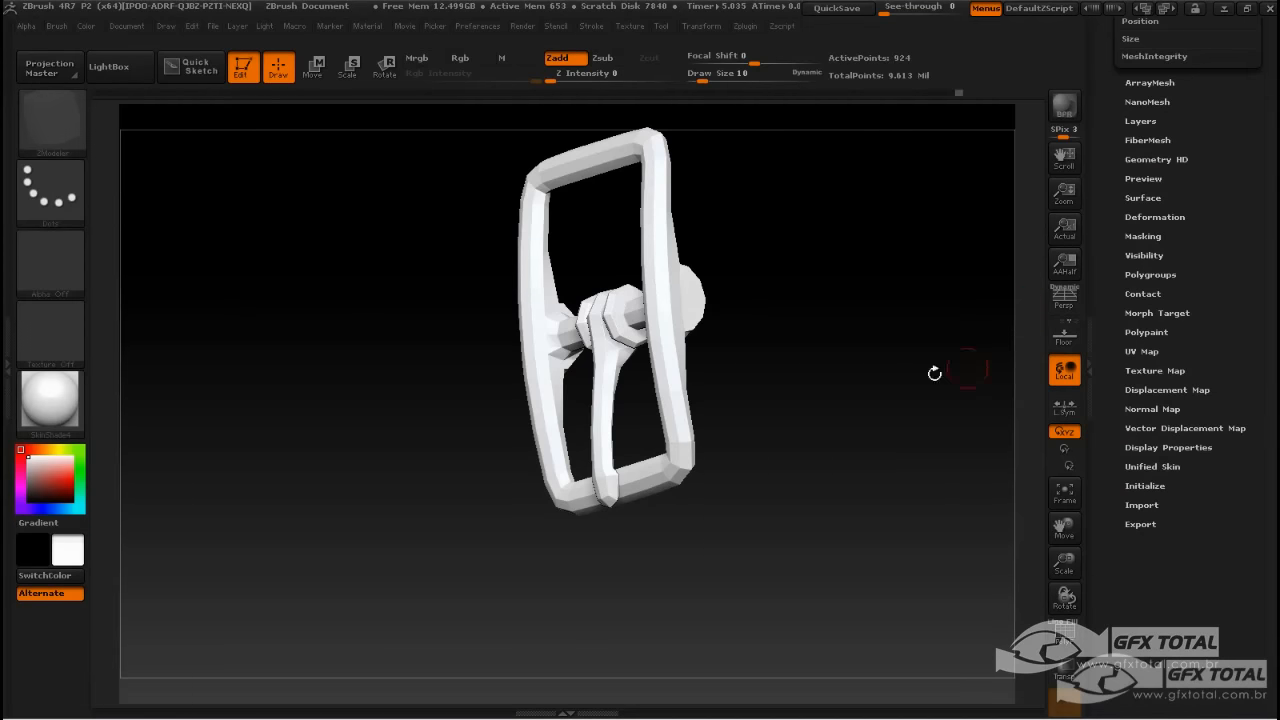
{"action": "left_click", "coordinate": [1150, 351]}
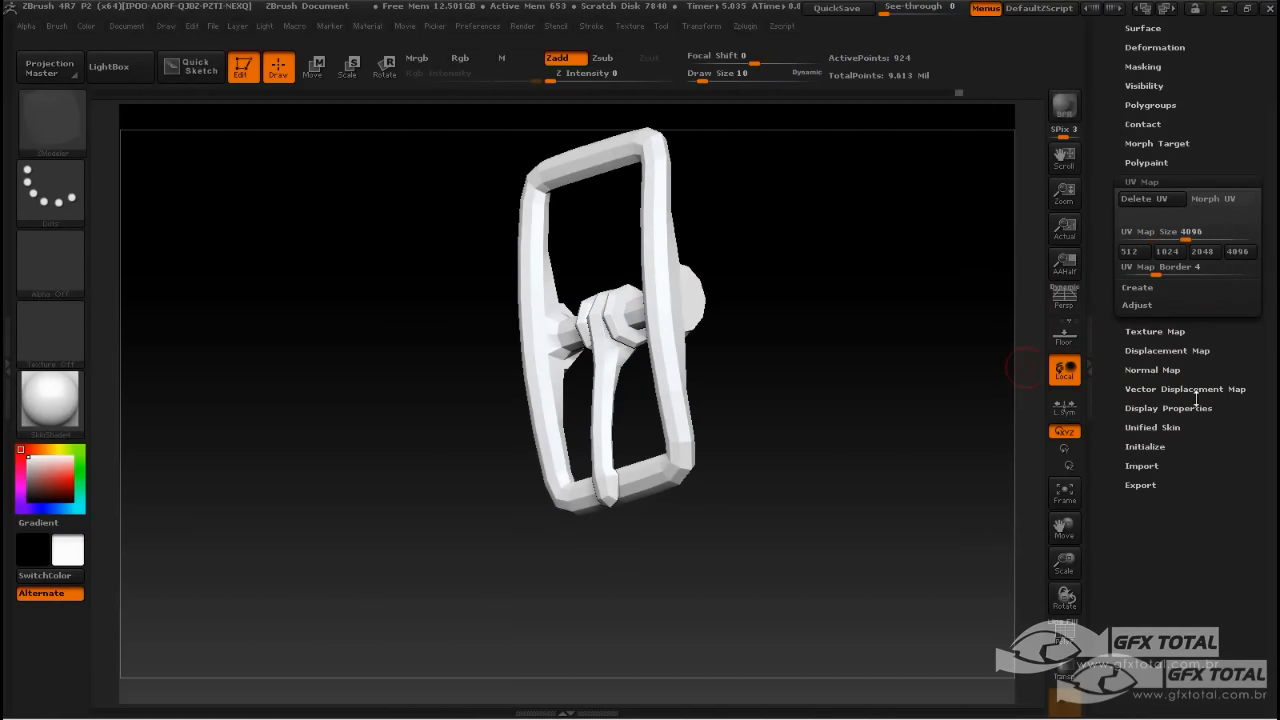
{"action": "left_click", "coordinate": [1157, 371]}
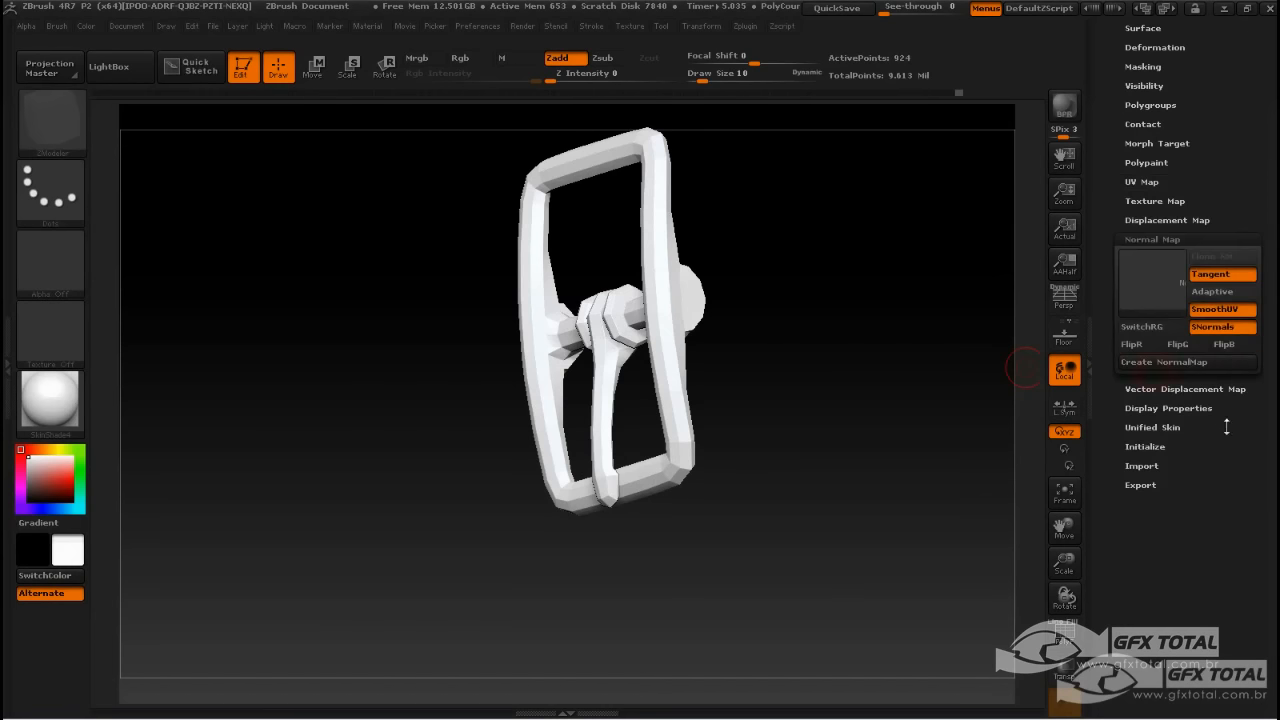
{"action": "left_click", "coordinate": [1229, 293]}
{"action": "left_click_drag", "start_coordinate": [851, 354], "coordinate": [877, 297], "text": "alt"}
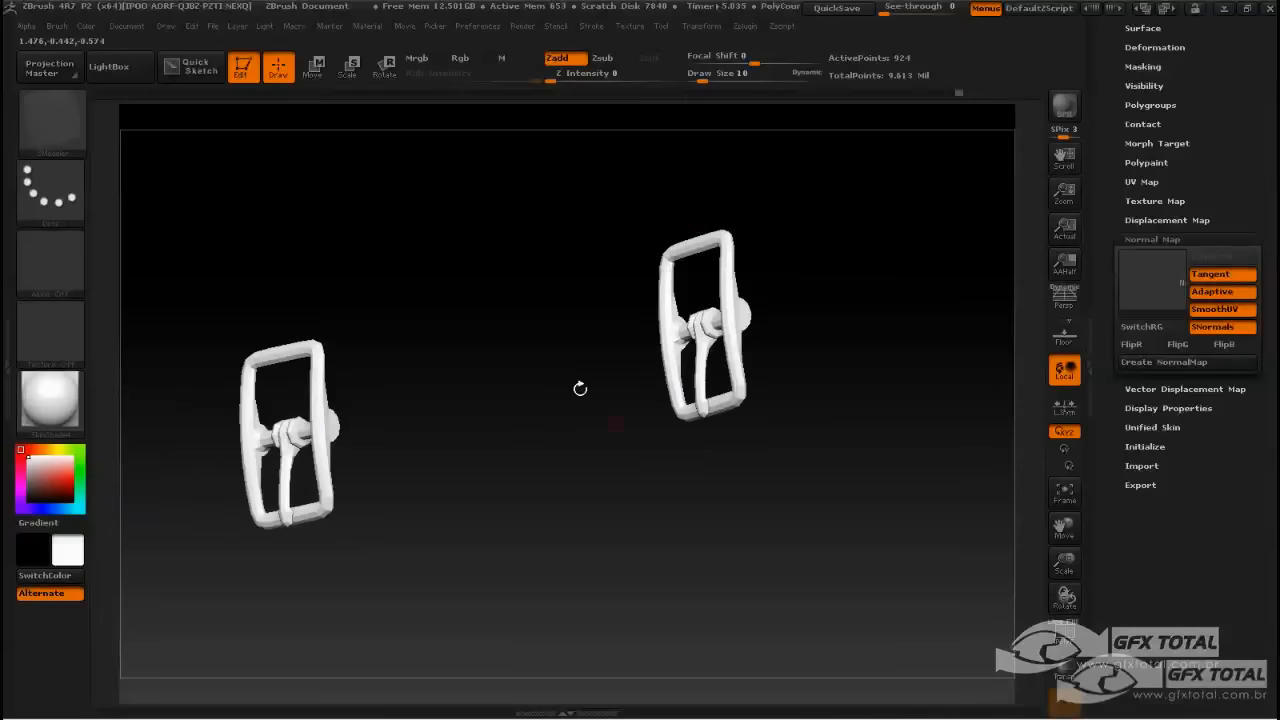
{"action": "left_click_drag", "start_coordinate": [884, 372], "coordinate": [986, 414]}
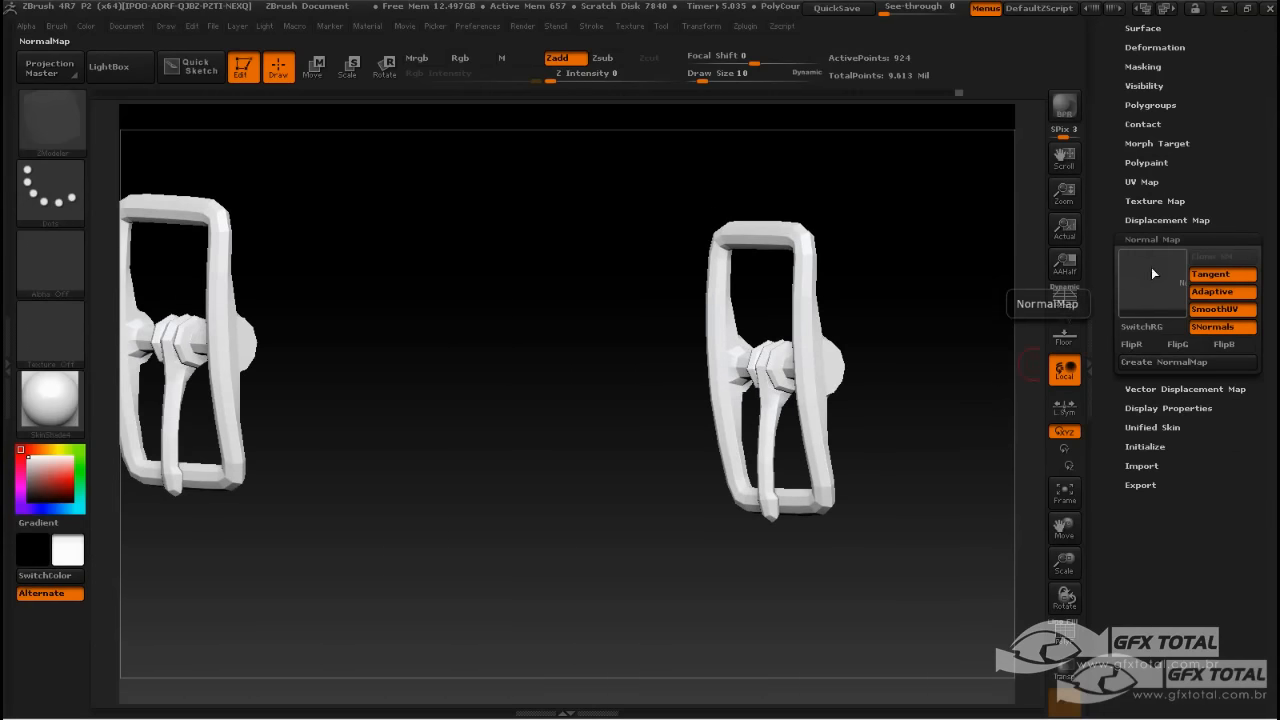
Create the buckles' normal map and clone it to the texture palette.
{"action": "left_click", "coordinate": [1163, 362]}
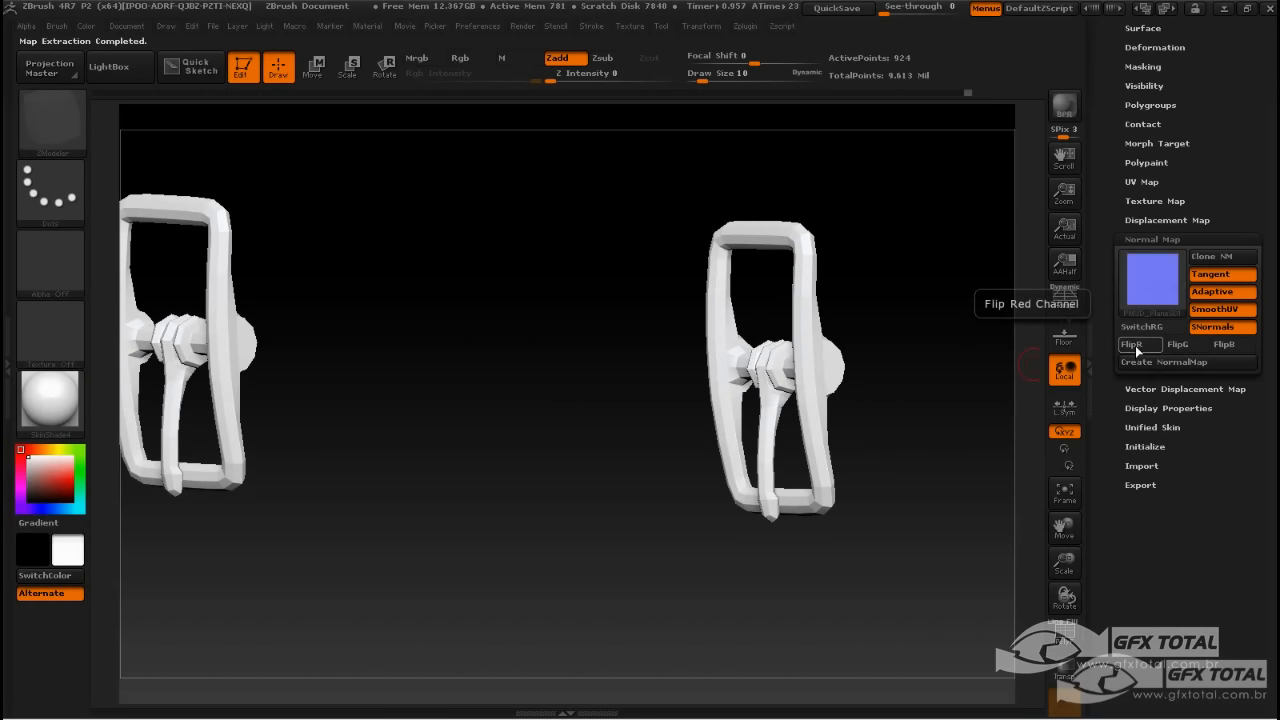
{"action": "left_click", "coordinate": [1153, 287]}
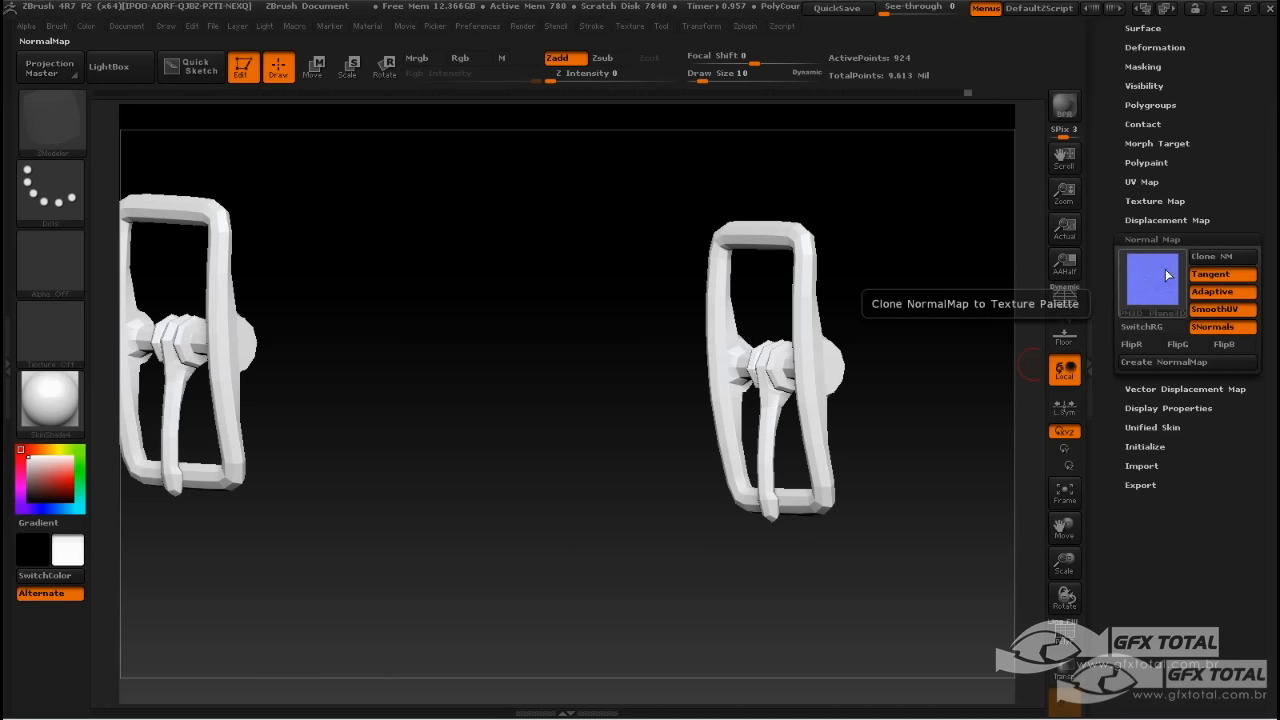
{"action": "mouse_move", "coordinate": [1167, 275]}
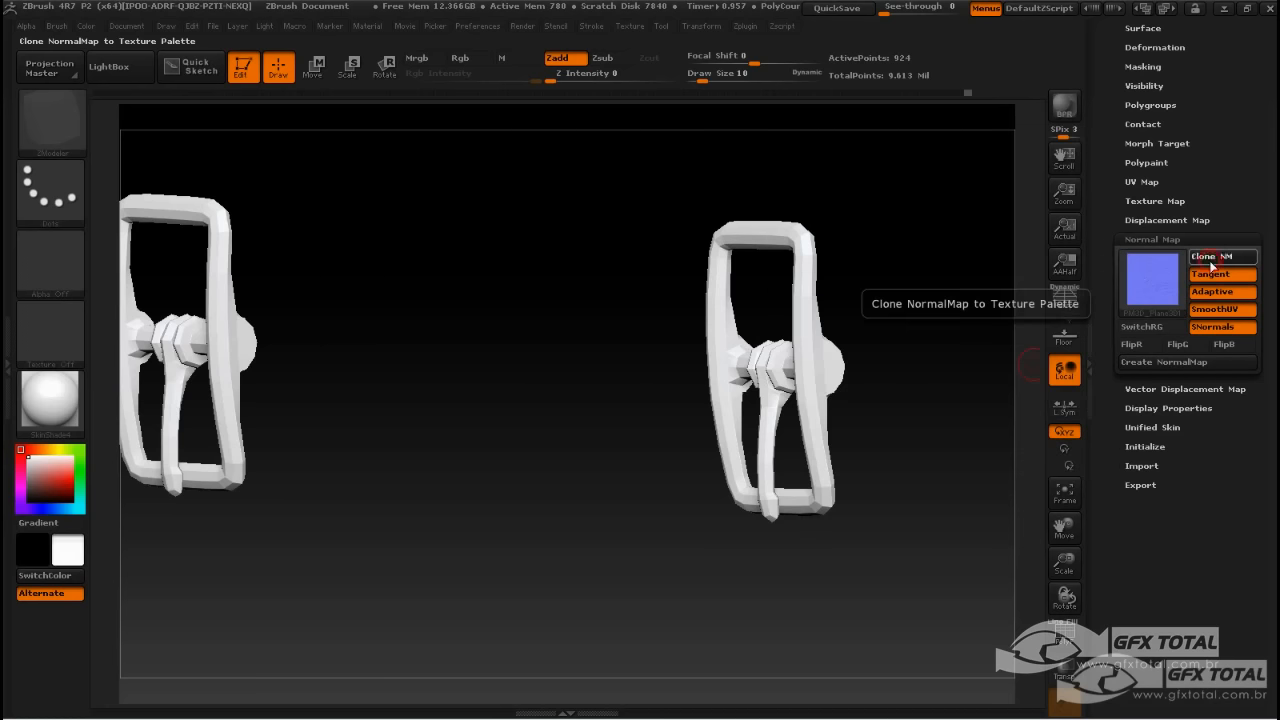
{"action": "left_click", "coordinate": [1208, 256]}
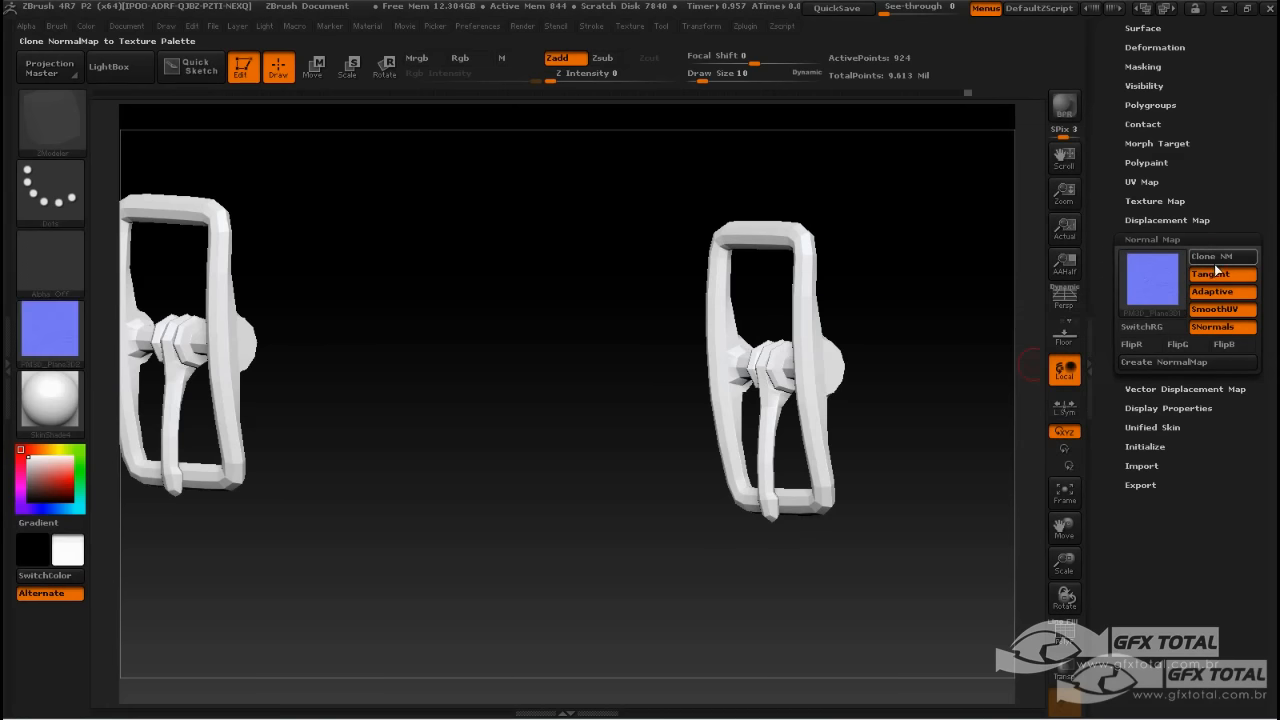
Remove the normal map from the buckles by setting it to Texture Off.
{"action": "left_click", "coordinate": [47, 328]}
{"action": "left_click", "coordinate": [1152, 278]}
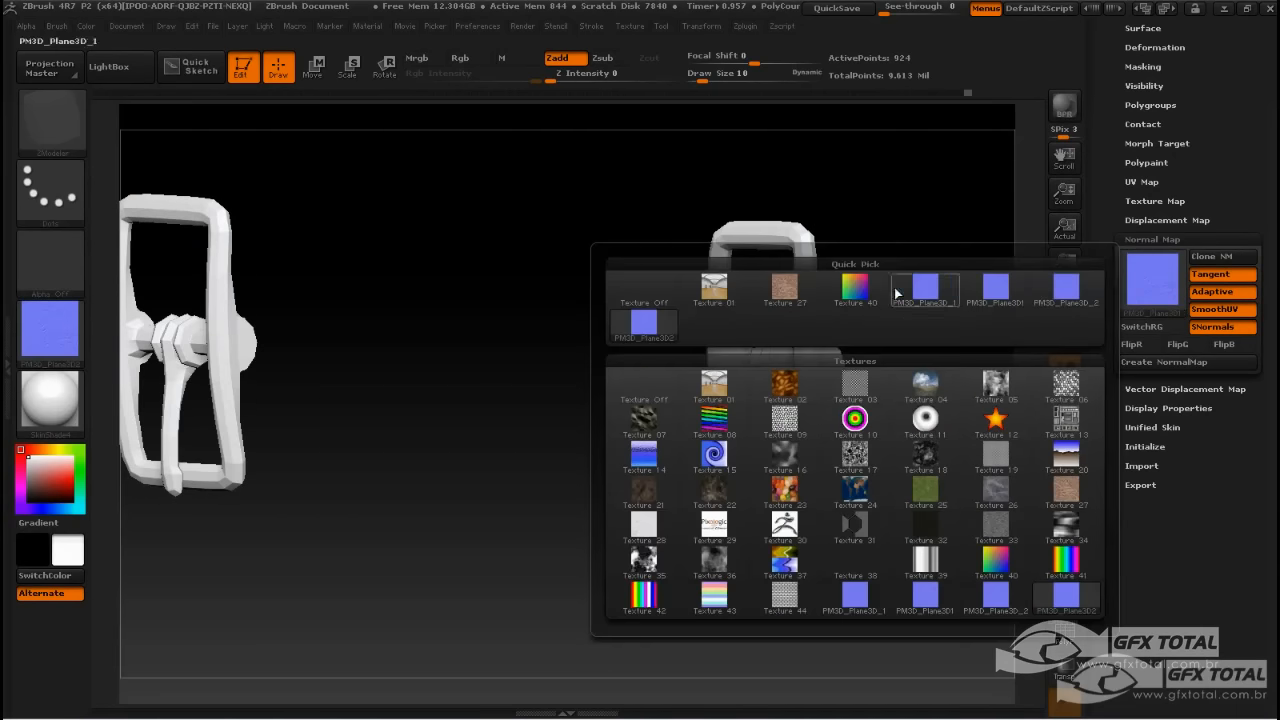
{"action": "left_click", "coordinate": [663, 289]}
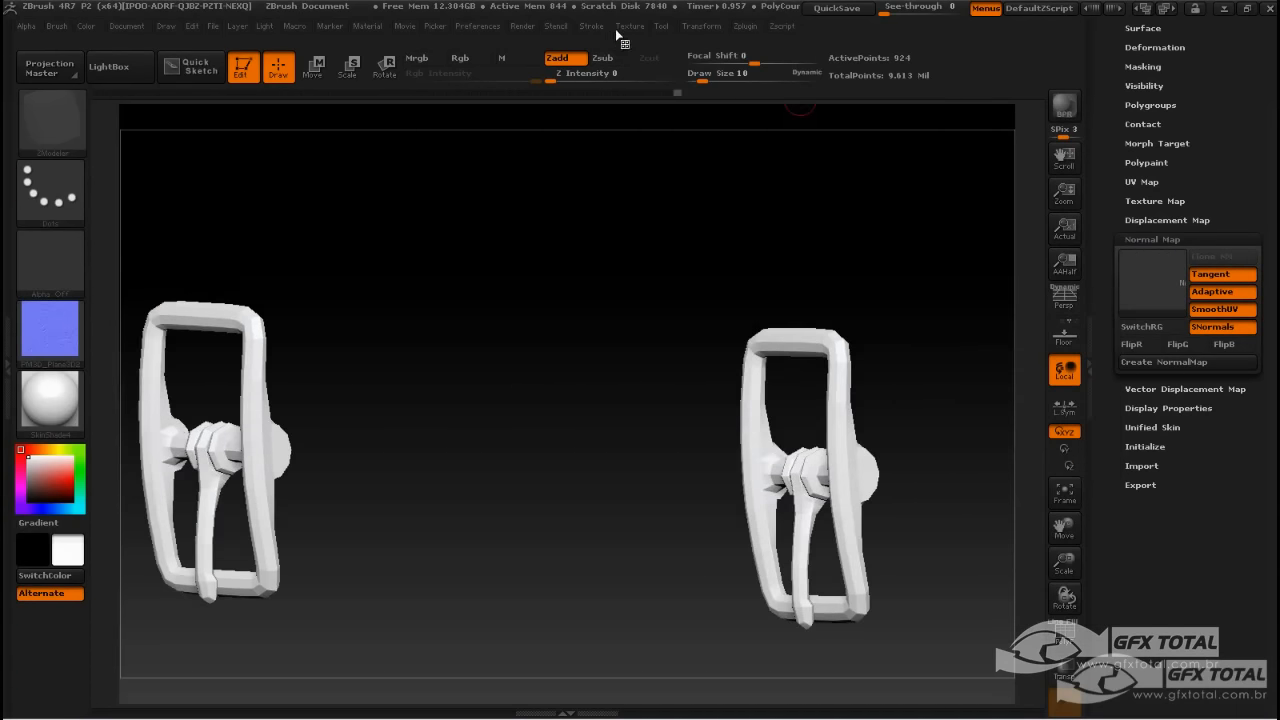
Flip the cloned PM3D_Plane3D2 normal map vertically in the texture palette.
{"action": "left_click", "coordinate": [628, 26]}
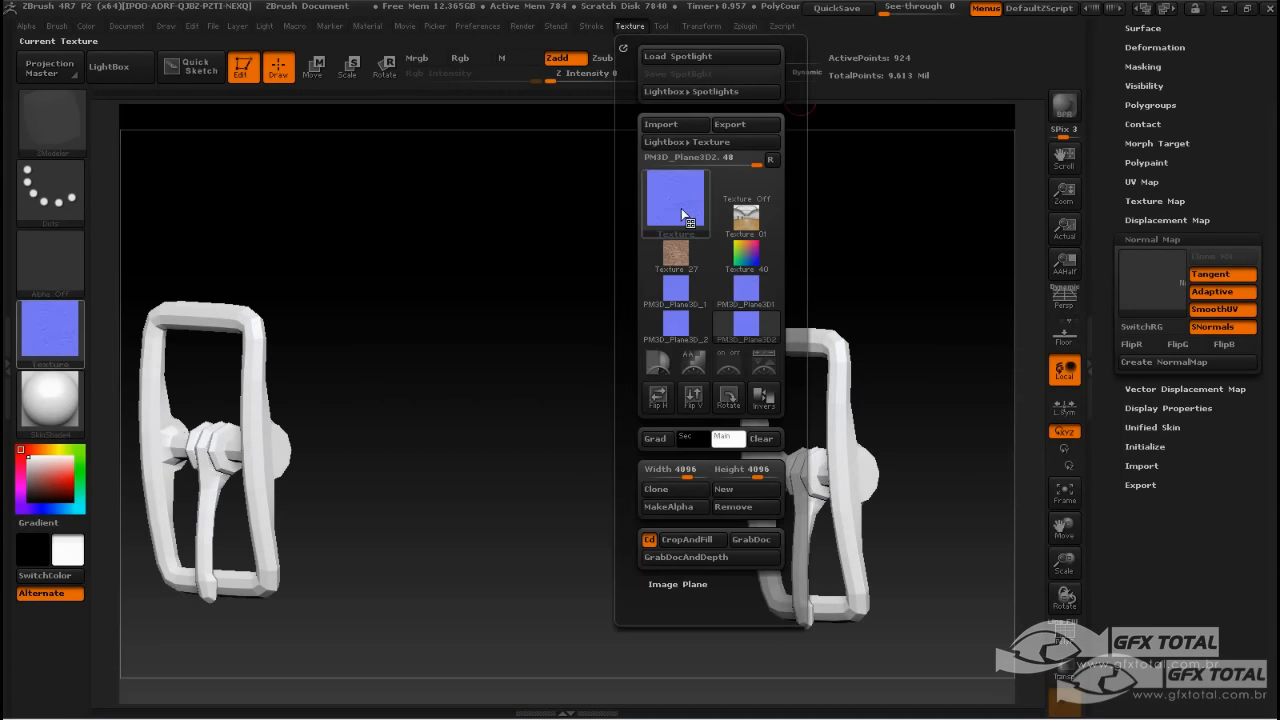
{"action": "left_click", "coordinate": [692, 216]}
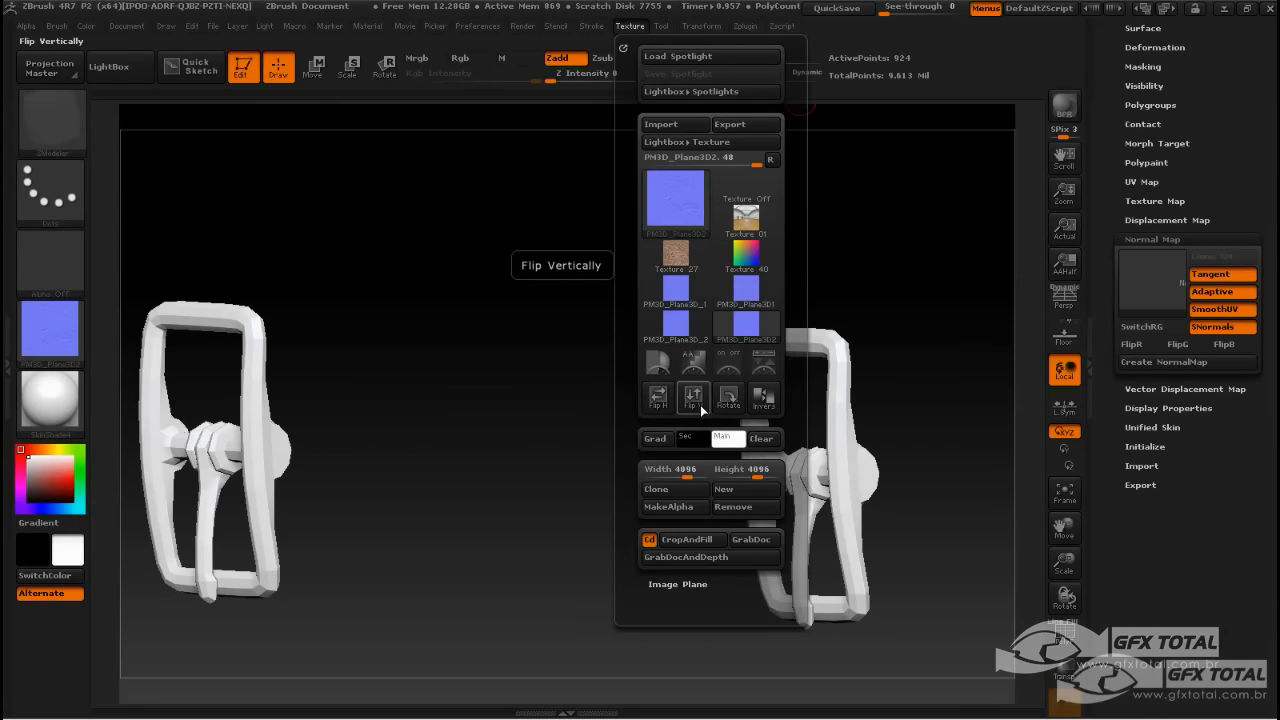
{"action": "left_click", "coordinate": [700, 404]}
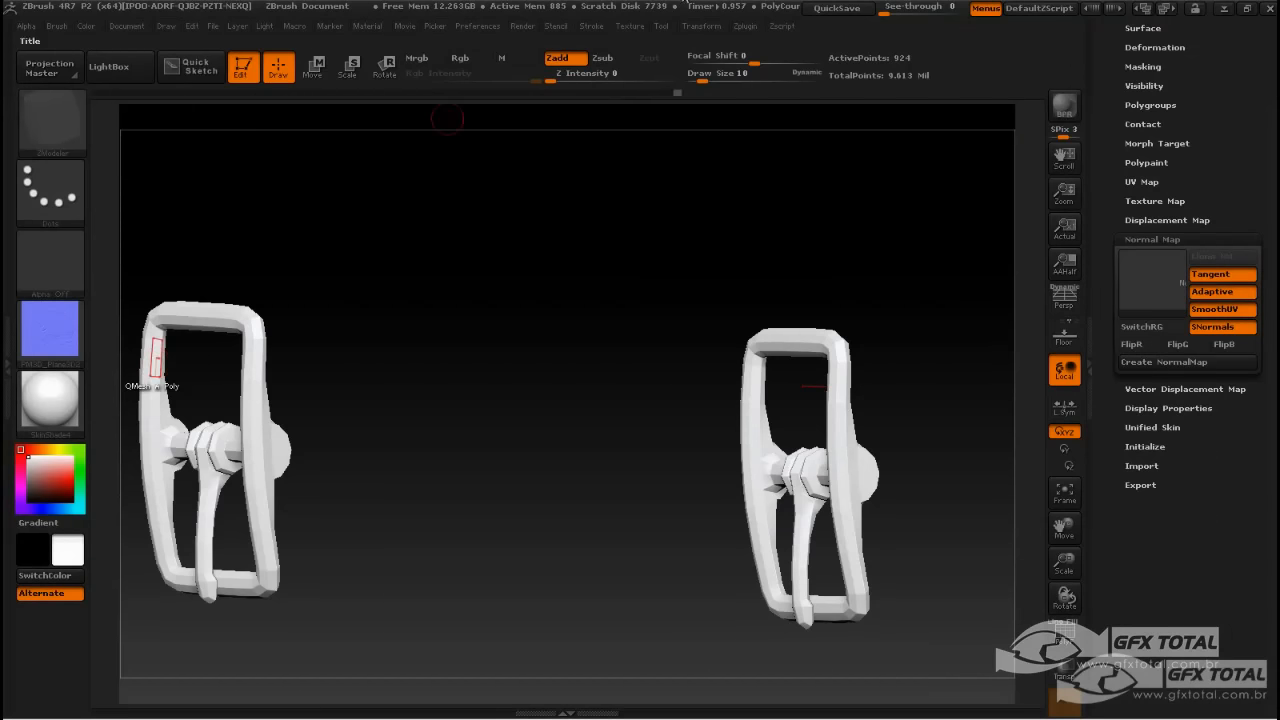
Flip the PM3D_Plane3D2 normal map vertically and export it as a TIFF file named NM_Presilia.
{"action": "left_click", "coordinate": [633, 33]}
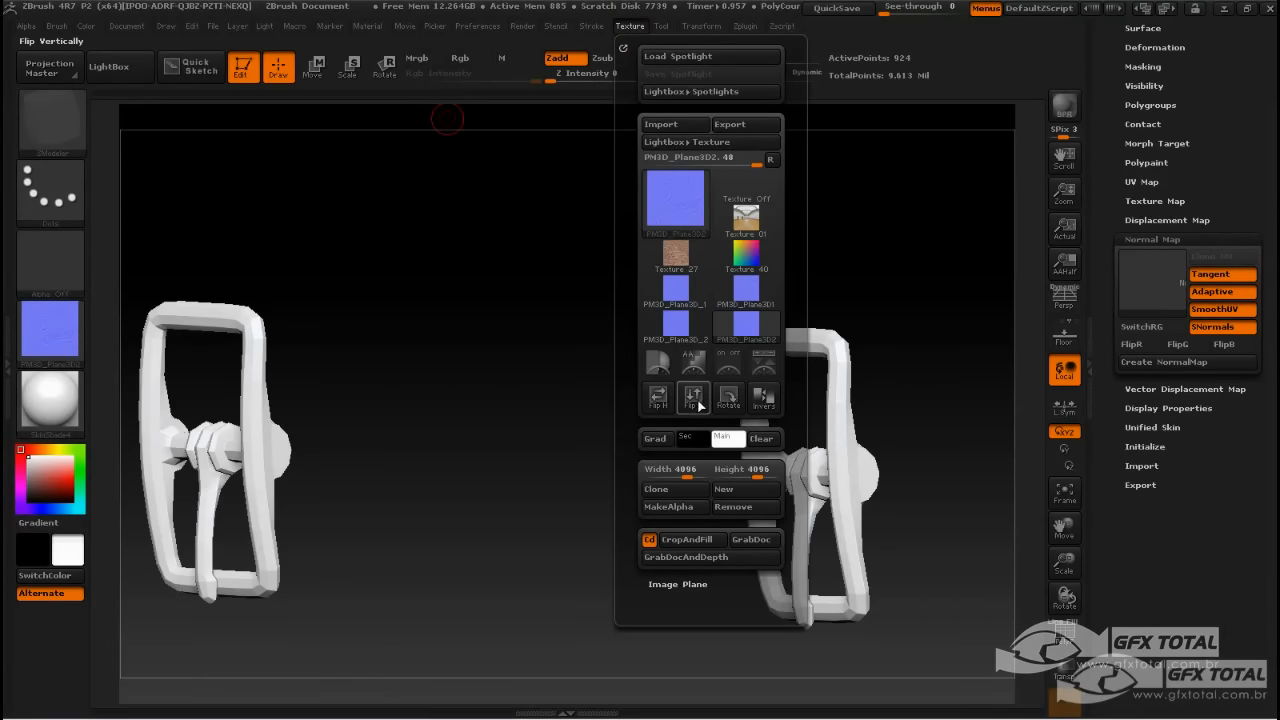
{"action": "left_click", "coordinate": [694, 400]}
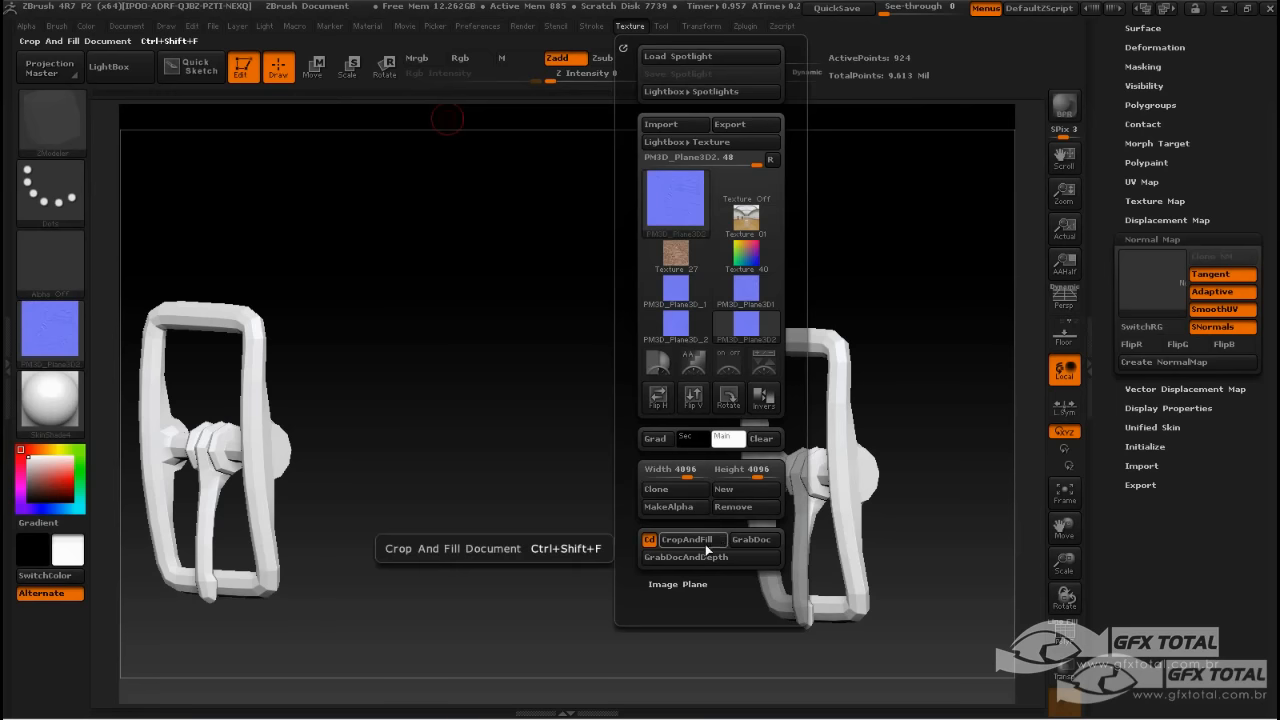
{"action": "left_click", "coordinate": [737, 124]}
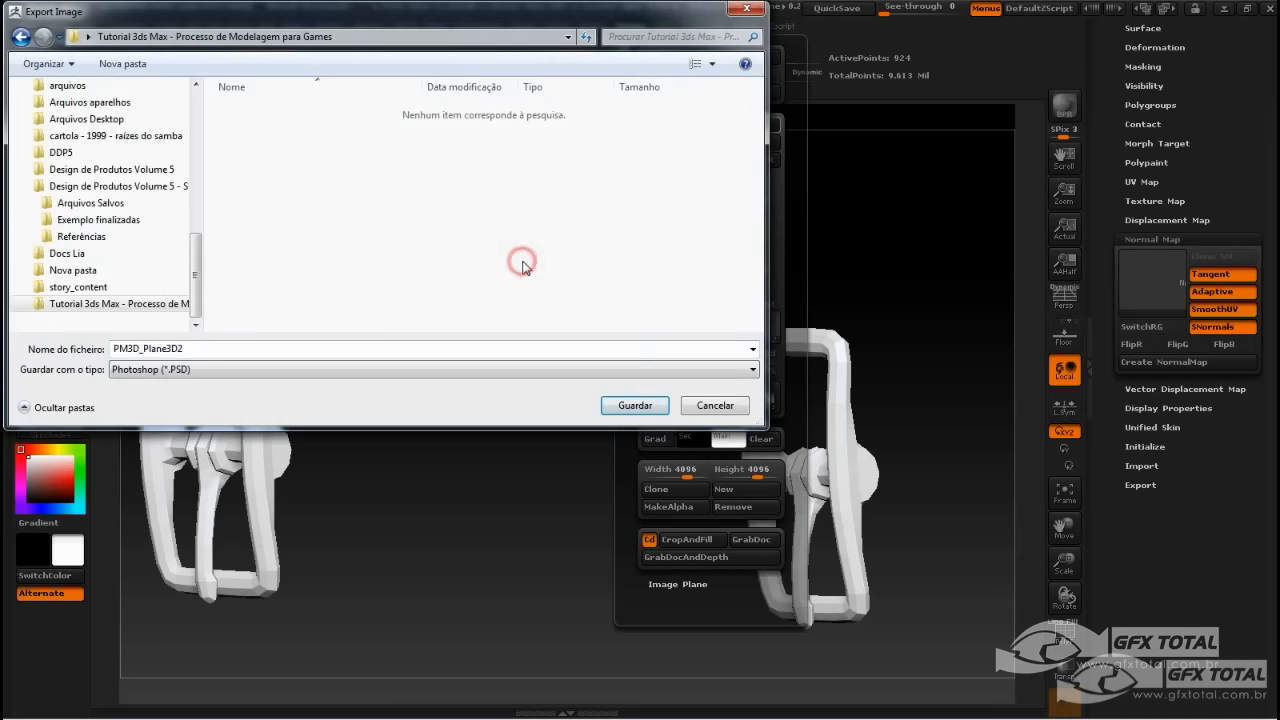
{"action": "left_click_drag", "start_coordinate": [203, 186], "coordinate": [53, 186]}
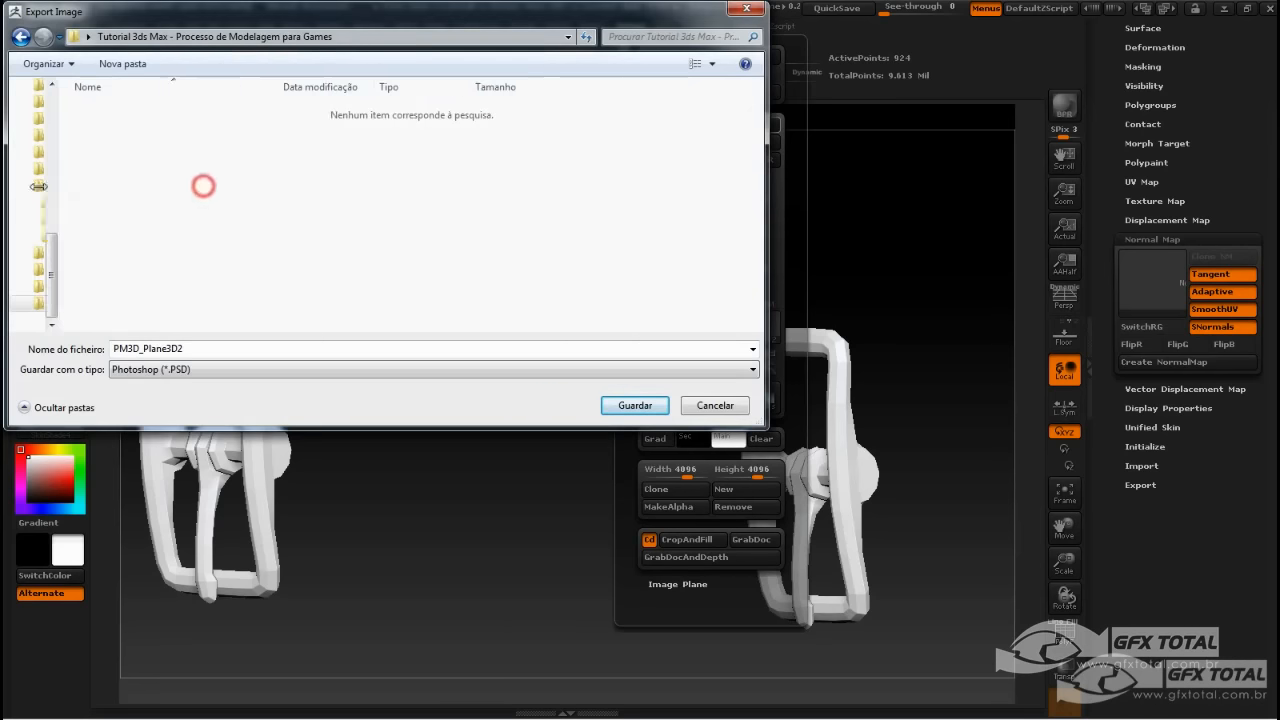
{"action": "double_click", "coordinate": [200, 351]}
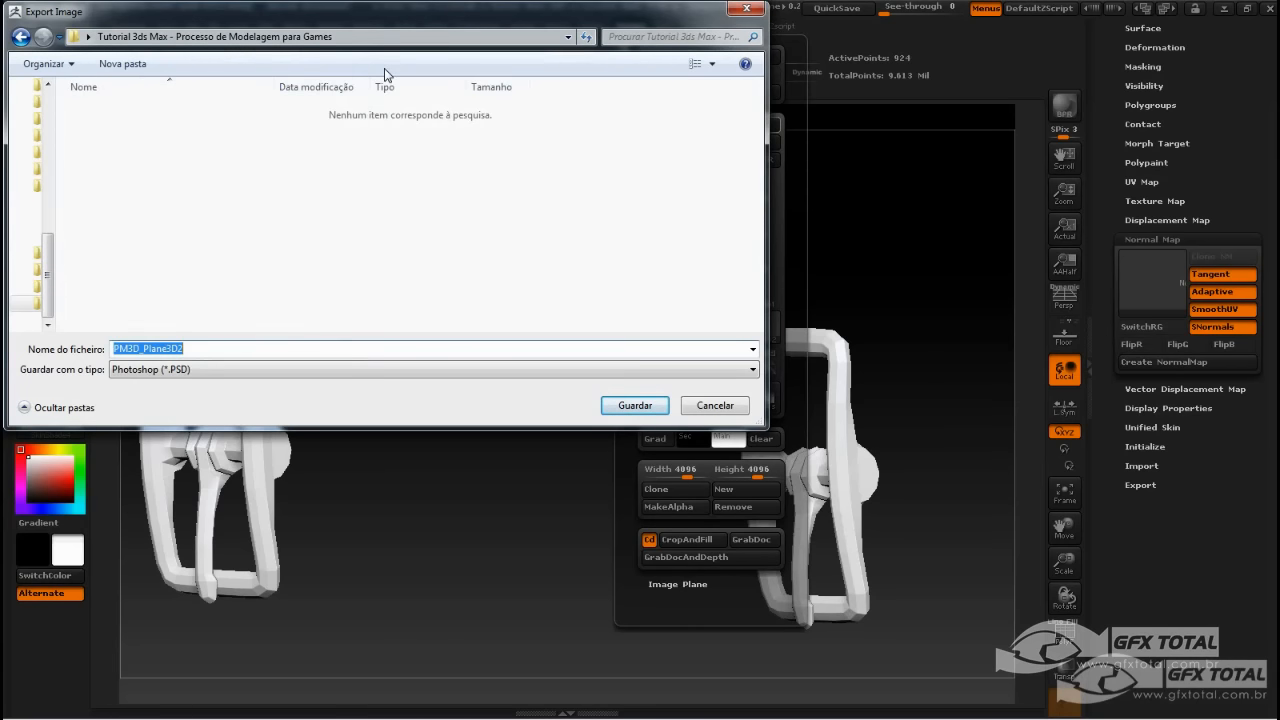
{"action": "type", "text": "NM_Presilia"}
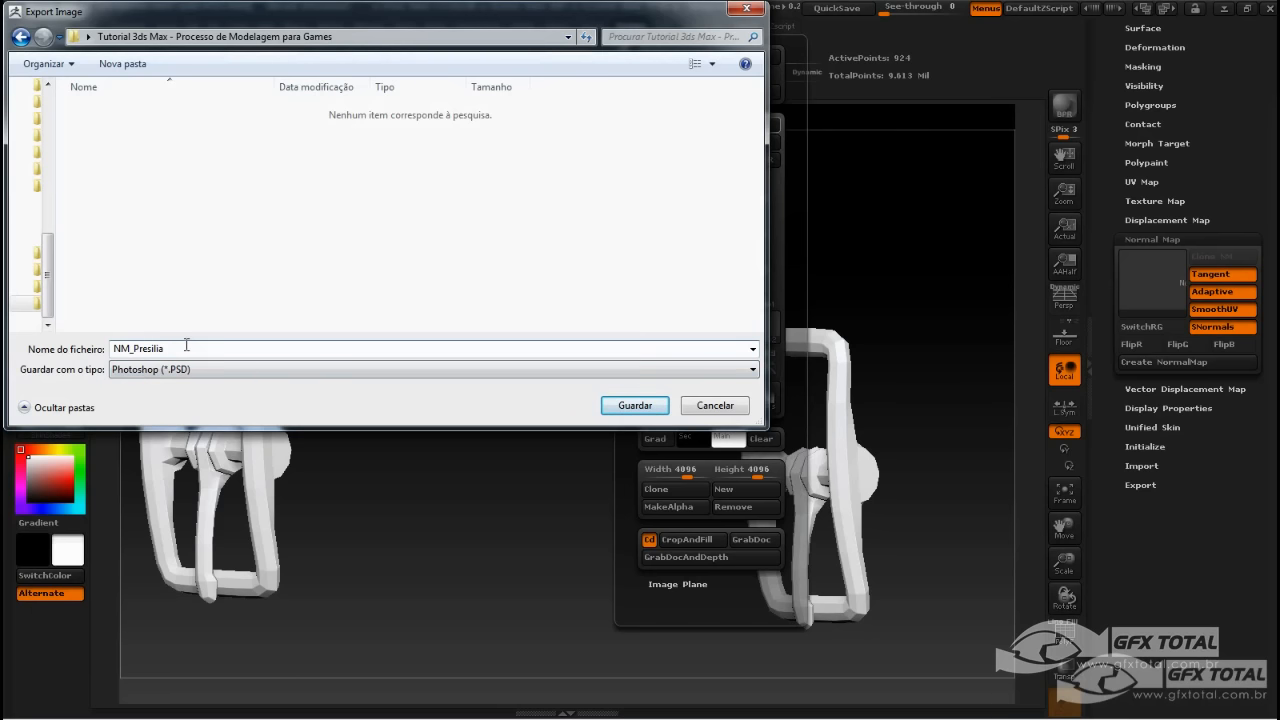
{"action": "left_click", "coordinate": [313, 370]}
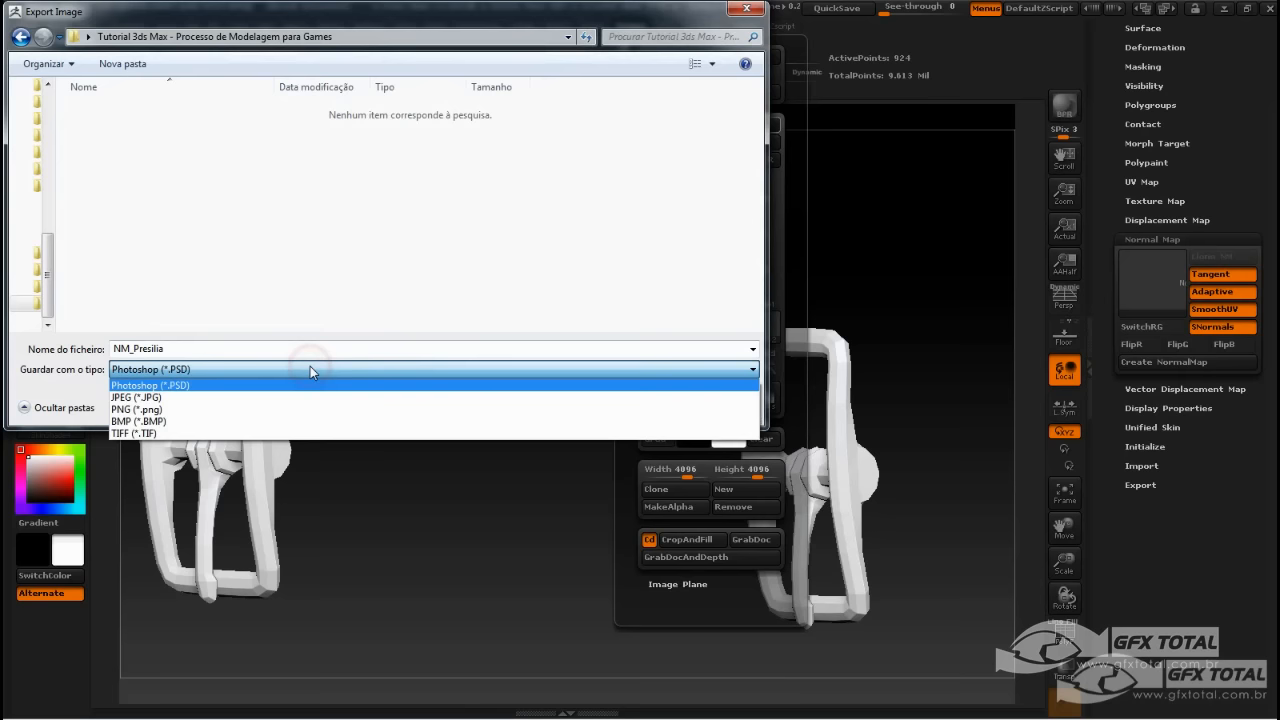
{"action": "left_click", "coordinate": [151, 434]}
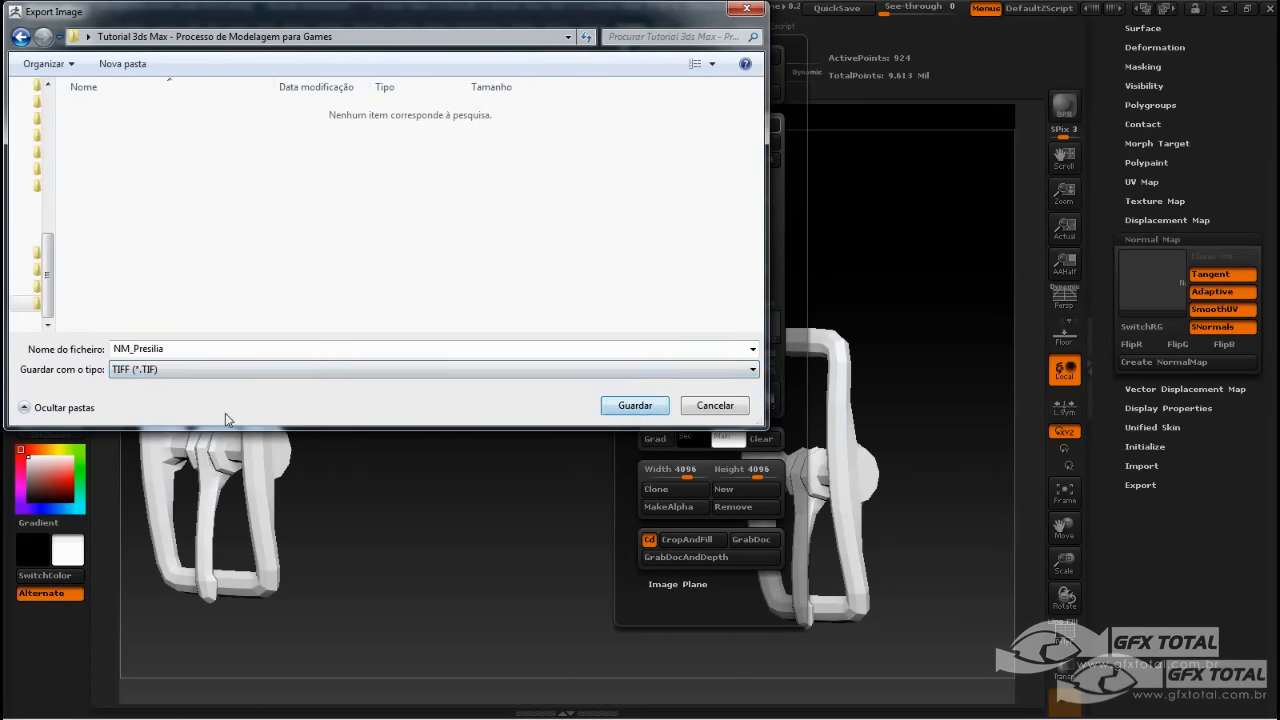
{"action": "left_click", "coordinate": [652, 405]}
{"action": "left_click", "coordinate": [644, 413]}
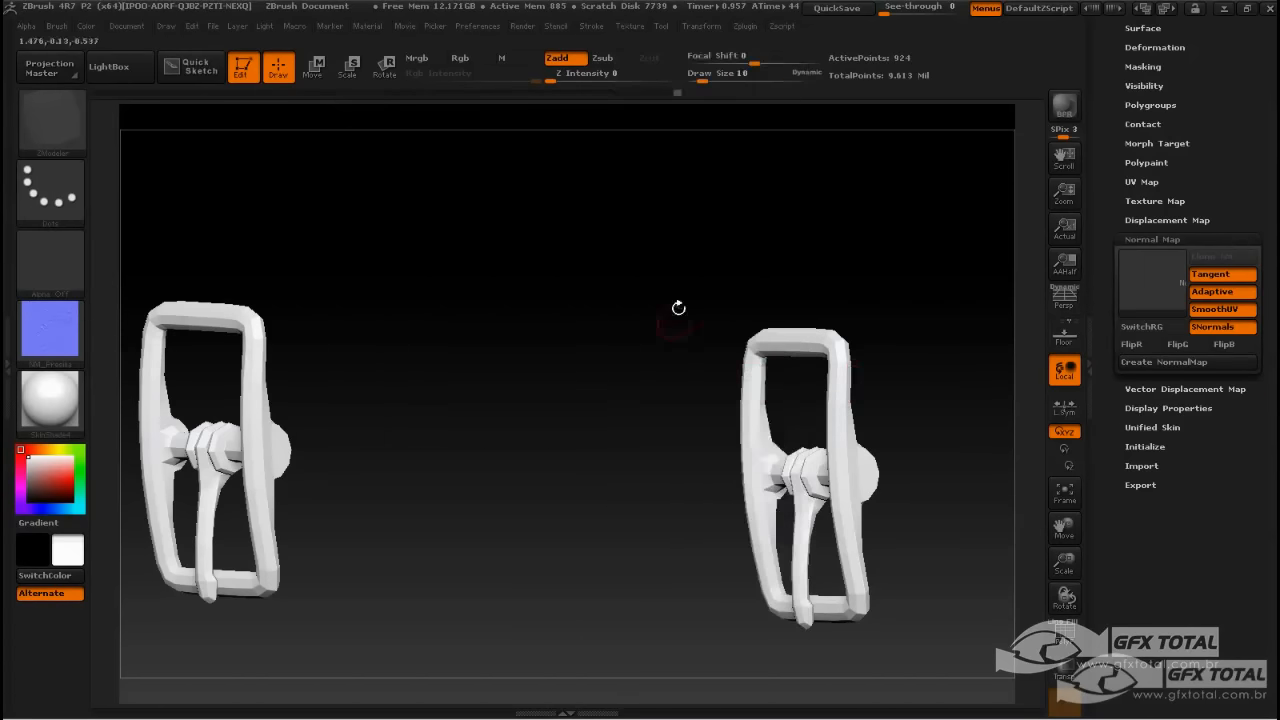
Compare the baked normal maps in the texture palette and flip the 4096 map PM3D_Plane3D_2 vertically.
{"action": "left_click", "coordinate": [636, 30]}
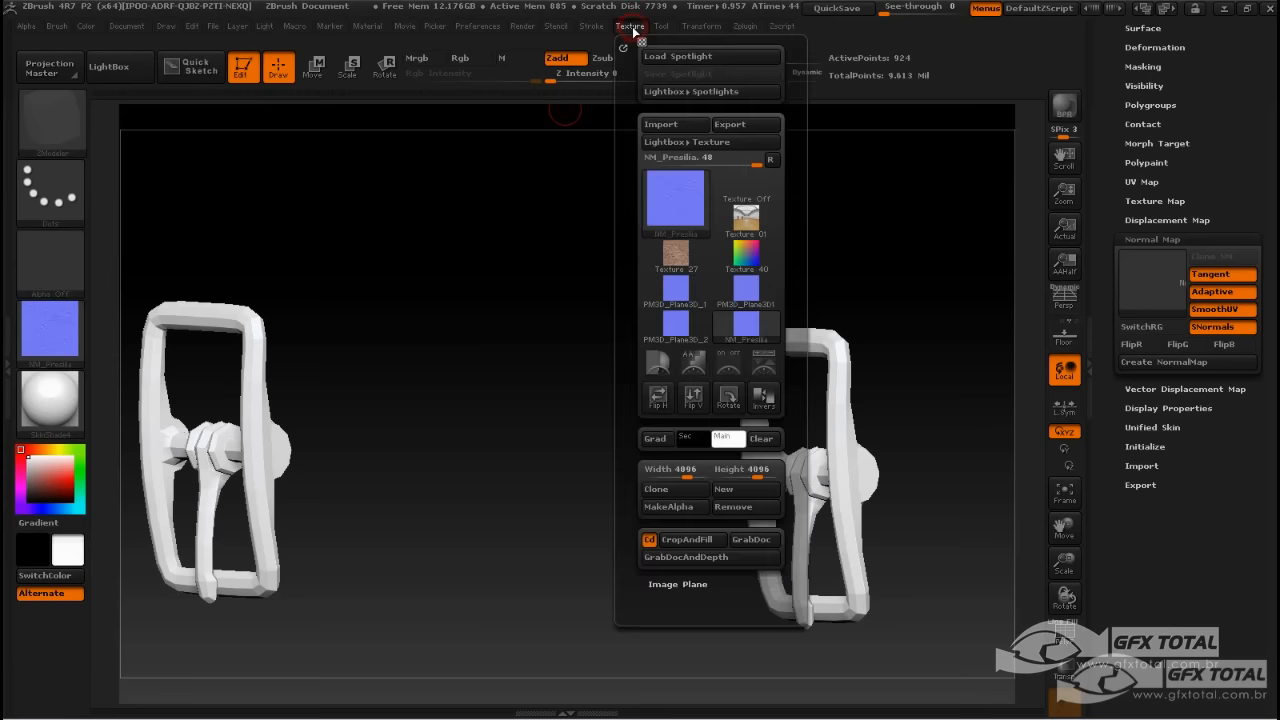
{"action": "mouse_move", "coordinate": [677, 296]}
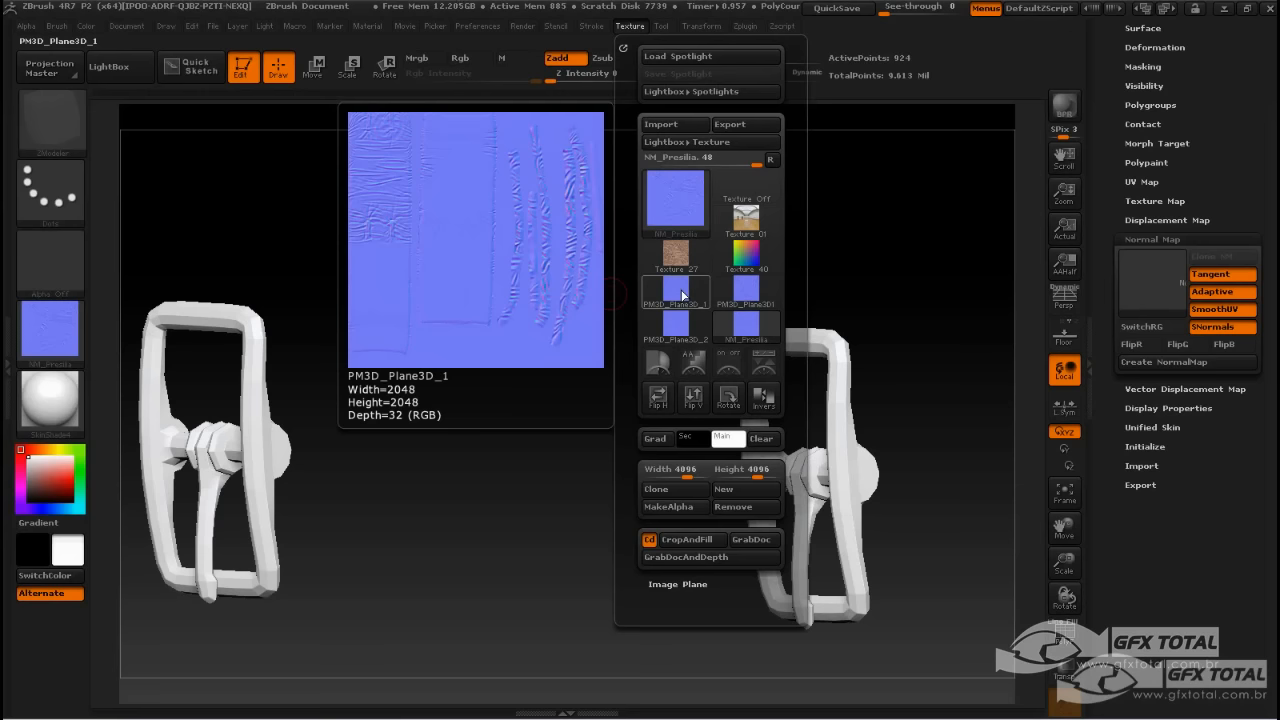
{"action": "mouse_move", "coordinate": [735, 295]}
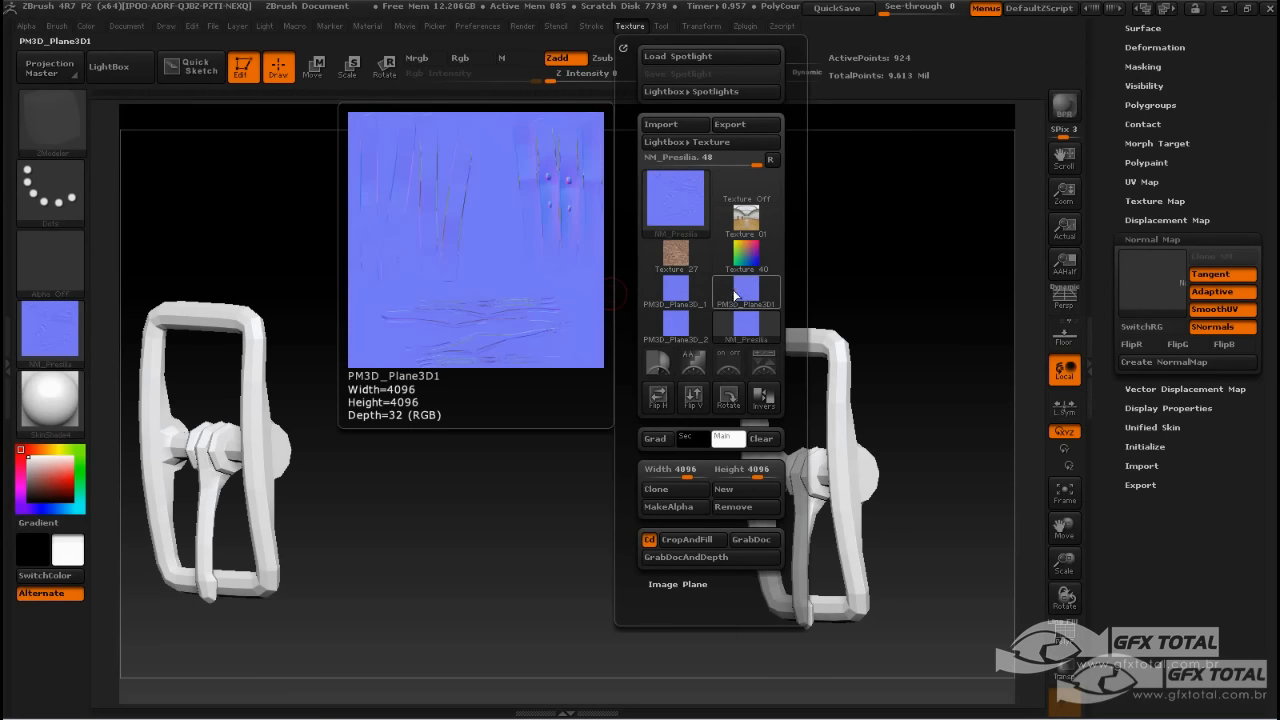
{"action": "mouse_move", "coordinate": [678, 327]}
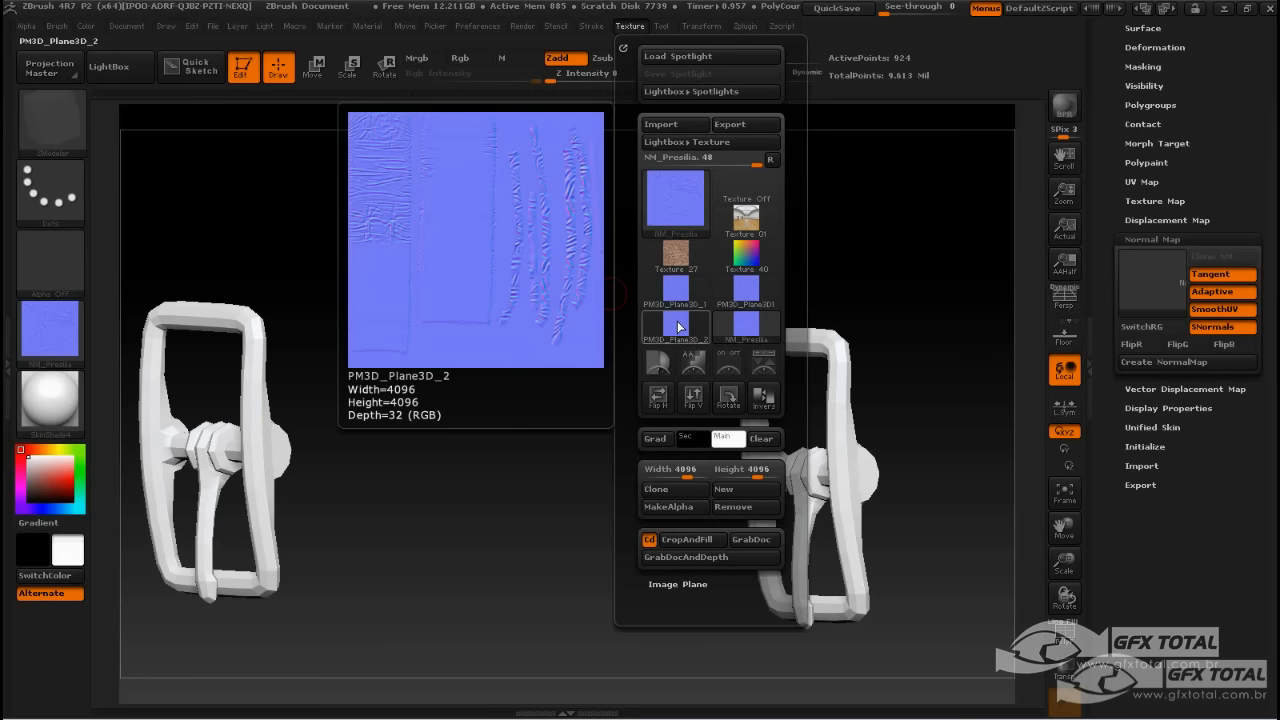
{"action": "left_click", "coordinate": [678, 327]}
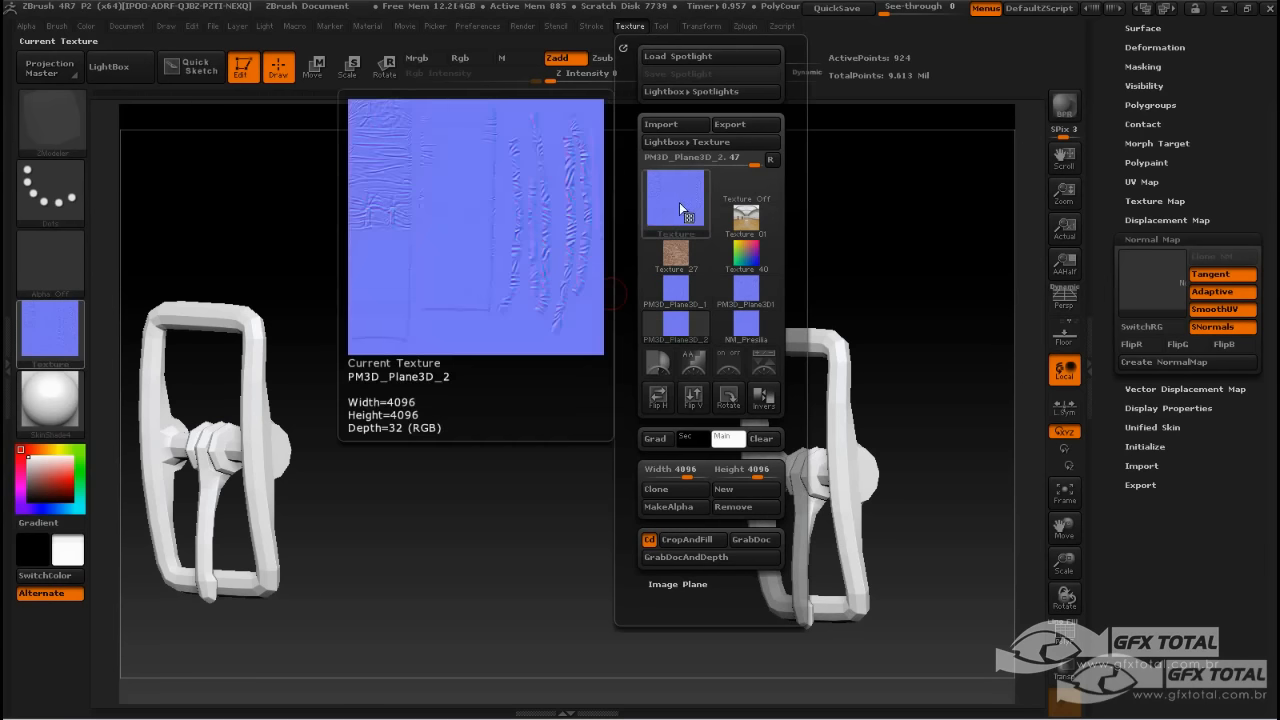
{"action": "left_click", "coordinate": [694, 397]}
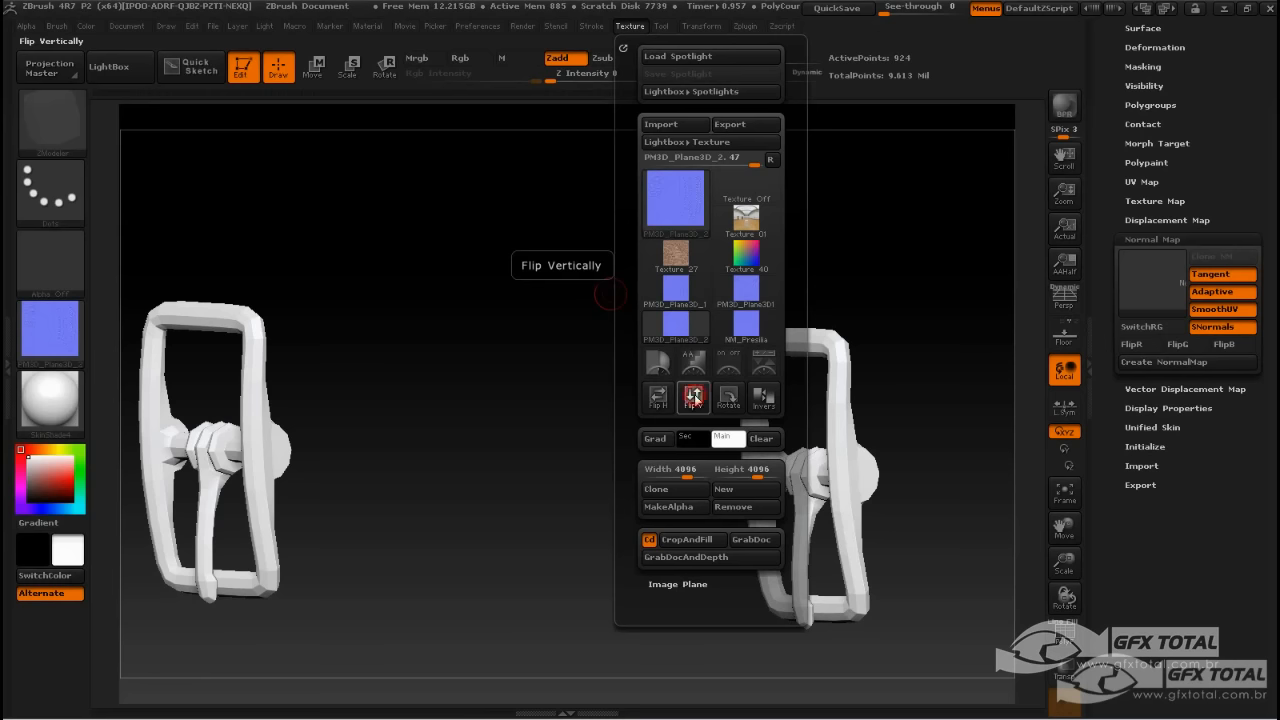
{"action": "mouse_move", "coordinate": [678, 200]}
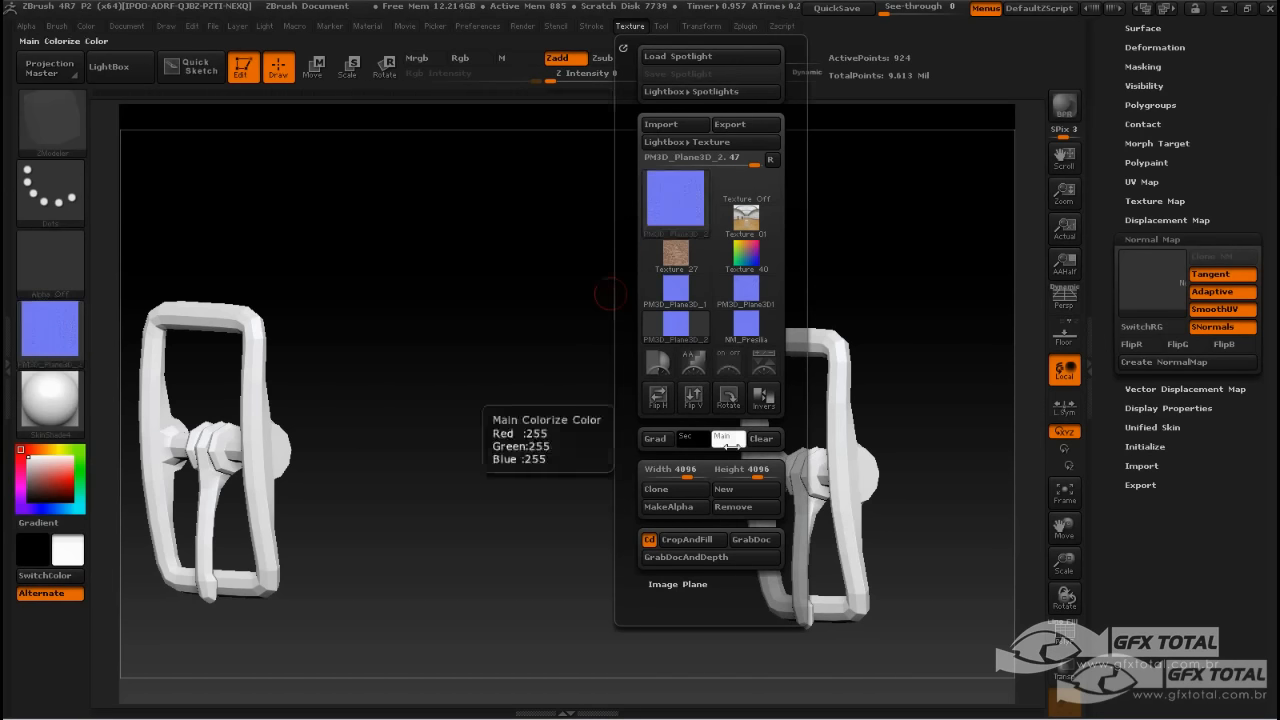
Export the flipped PM3D_Plane3D_2 normal map as a TIFF file named NM_colchonete.
{"action": "left_click", "coordinate": [731, 126]}
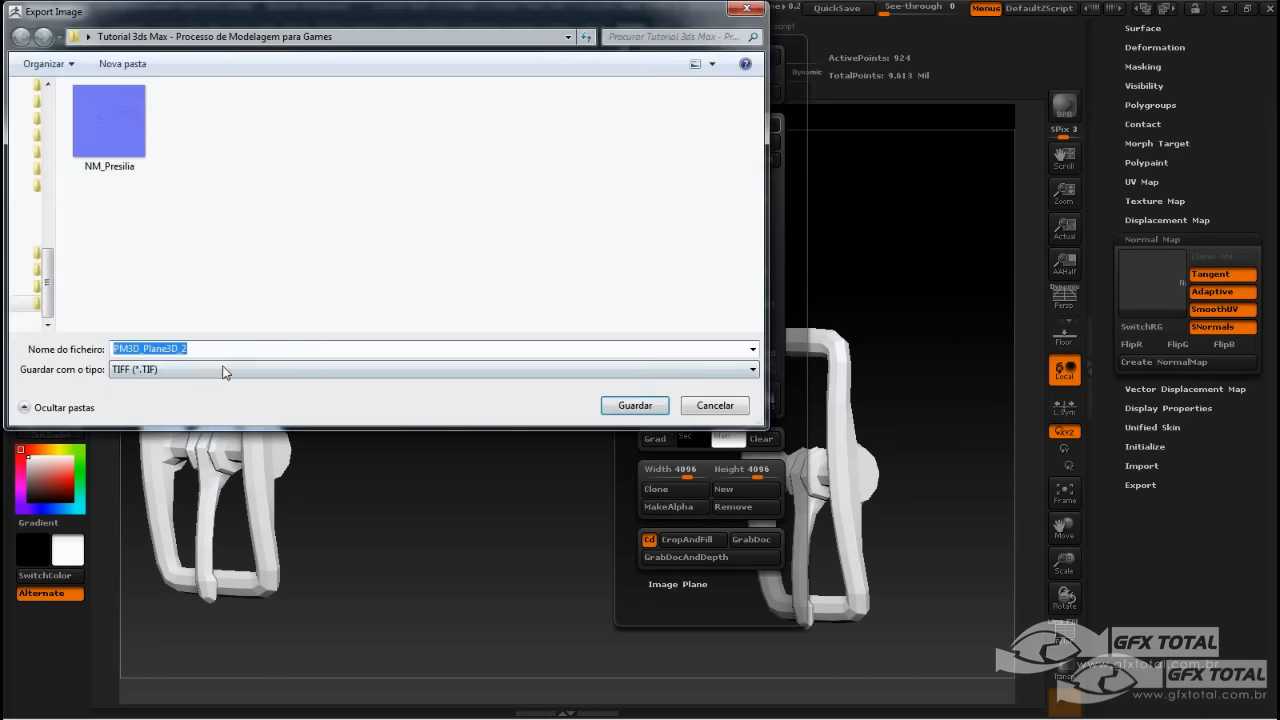
{"action": "type", "text": "N"}
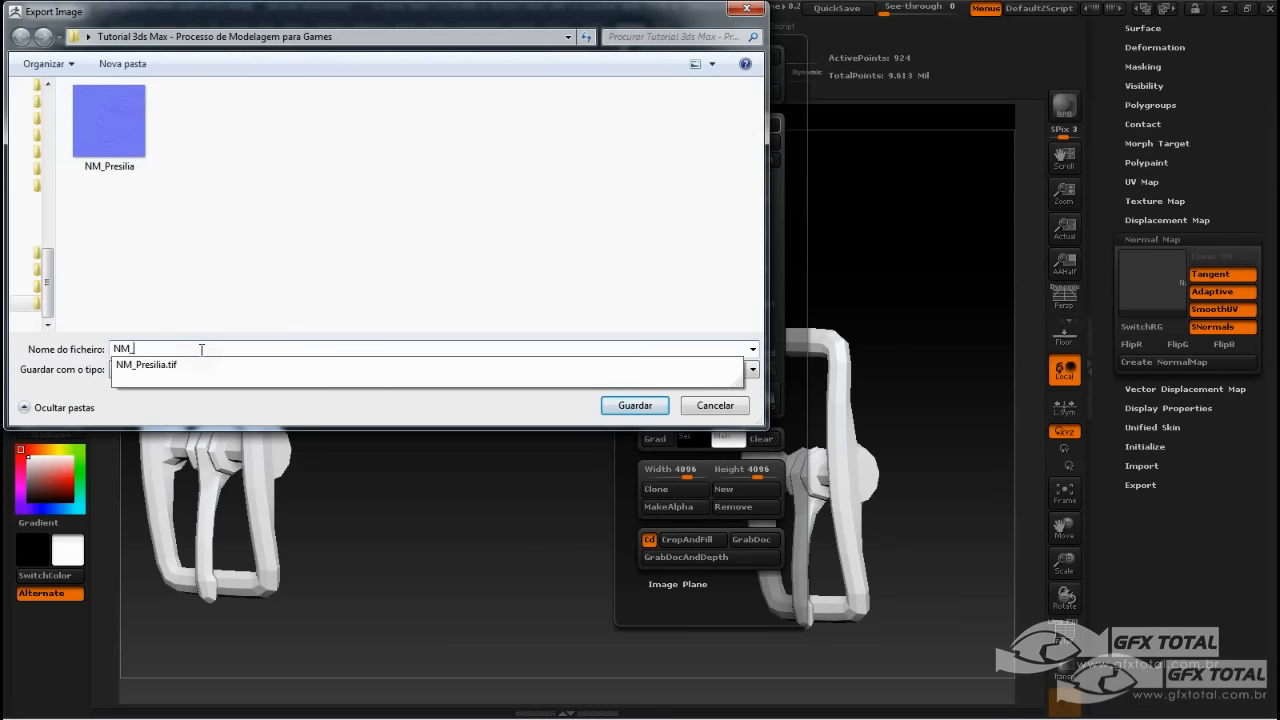
{"action": "type", "text": "M_colchonete"}
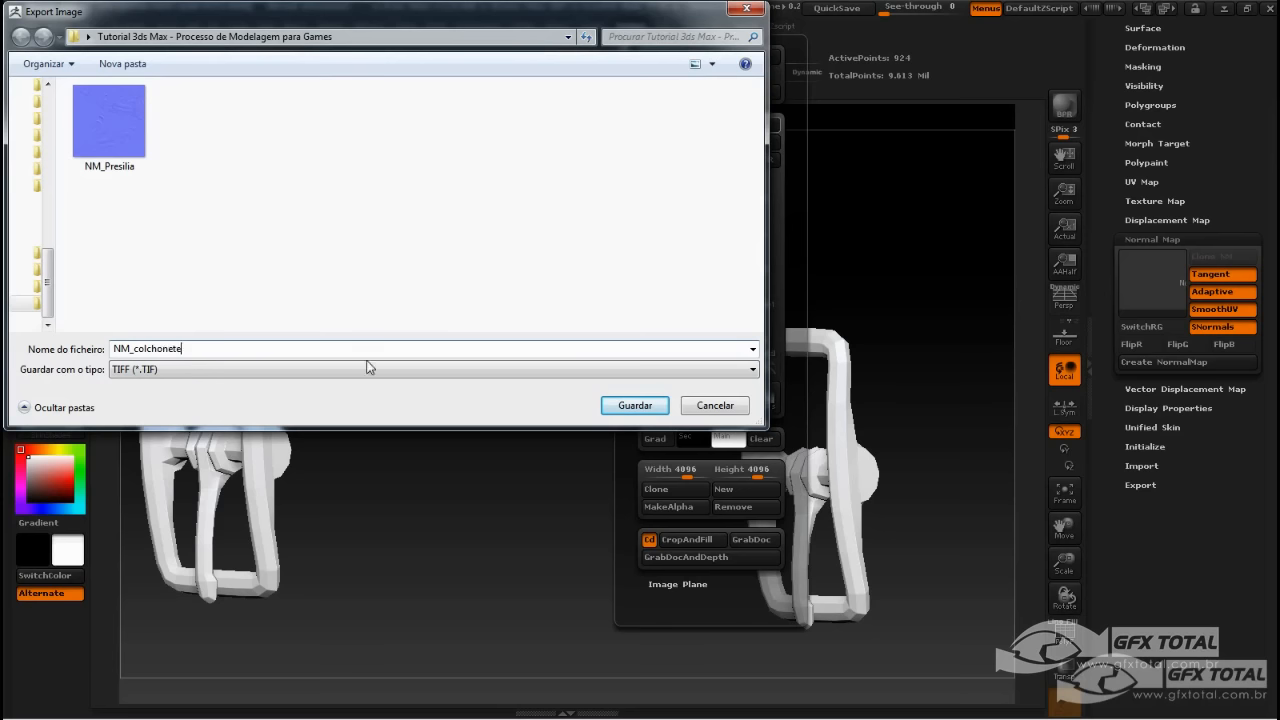
{"action": "left_click", "coordinate": [634, 405]}
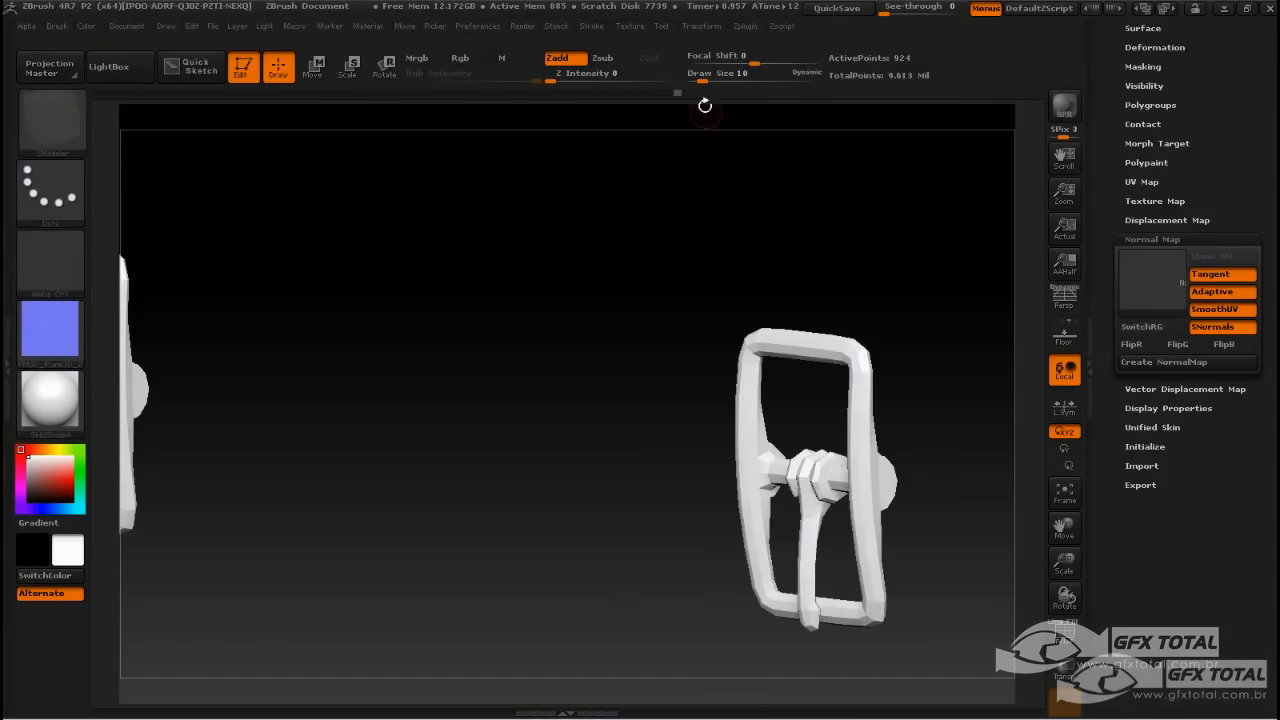
Select the PM3D_Plane3D1 normal map in the texture palette and flip it vertically.
{"action": "left_click", "coordinate": [629, 26]}
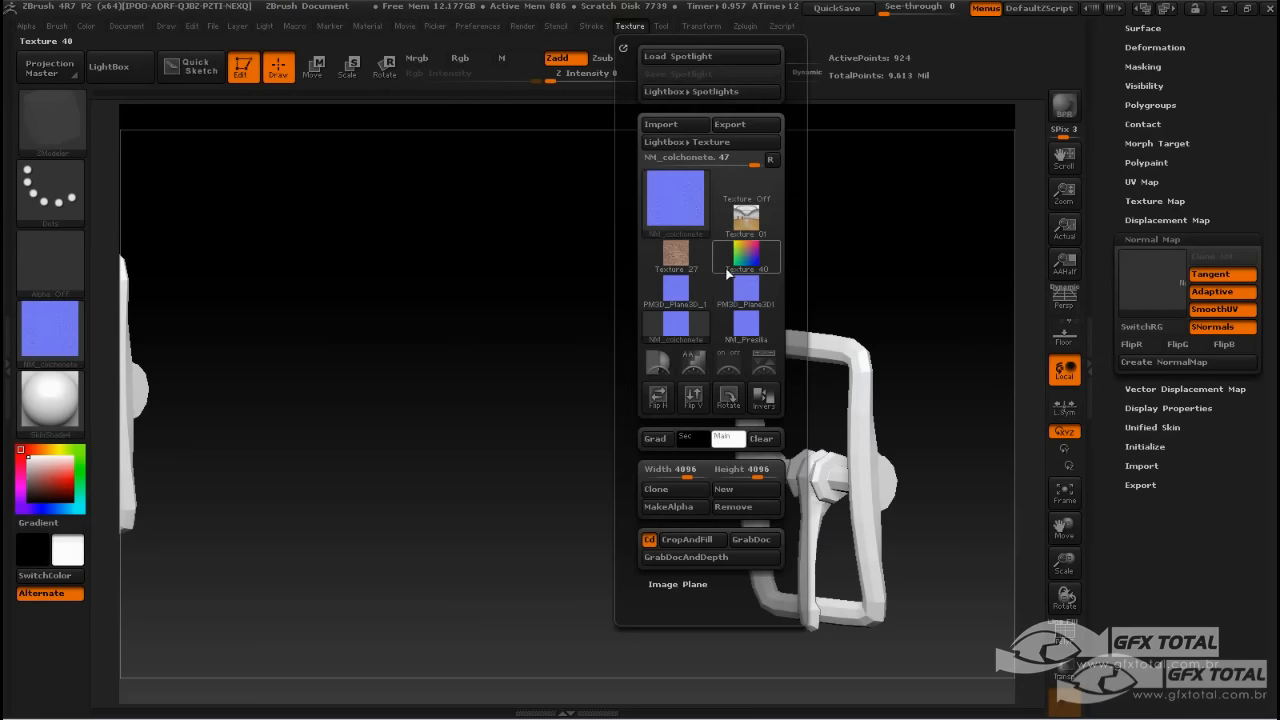
{"action": "mouse_move", "coordinate": [744, 286]}
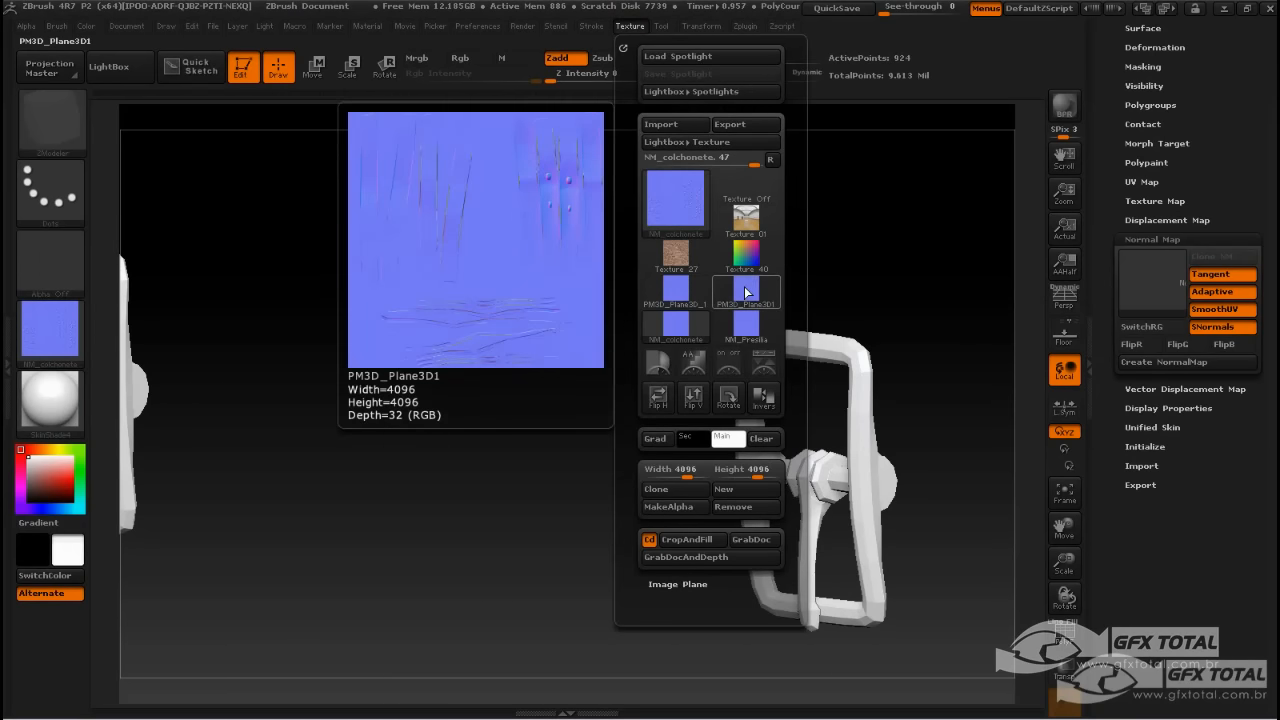
{"action": "left_click", "coordinate": [744, 286]}
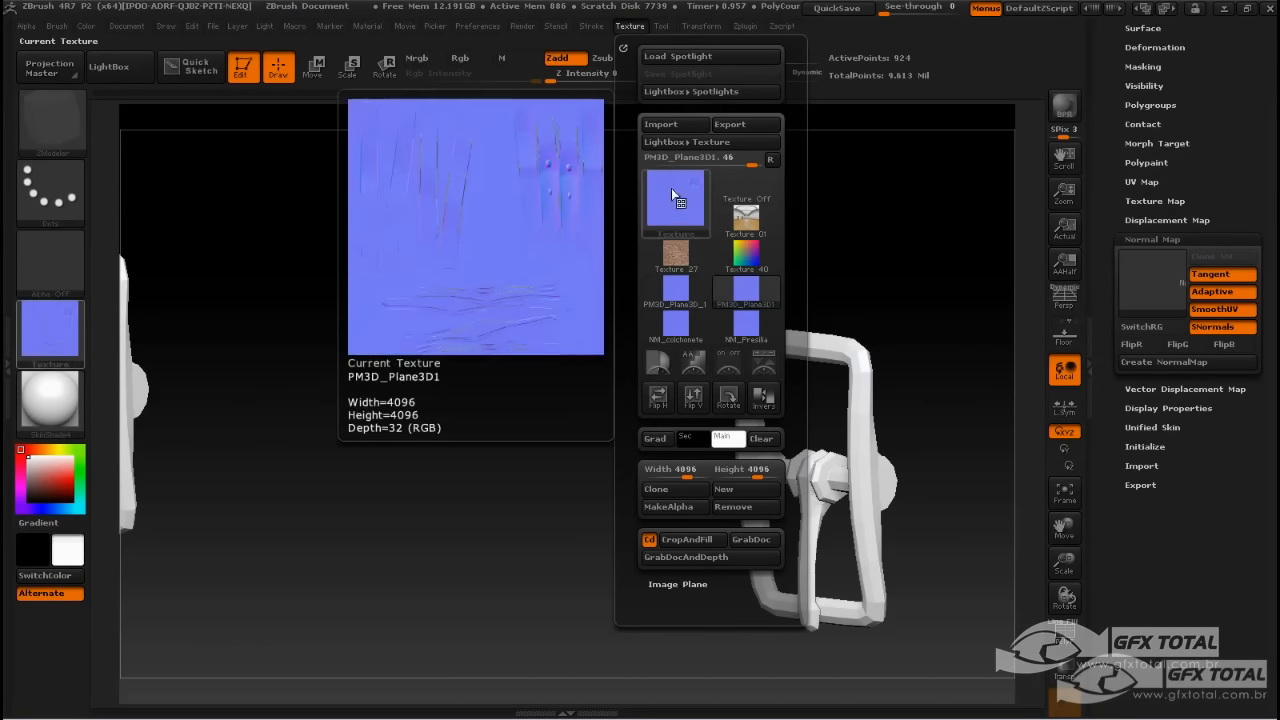
{"action": "left_click", "coordinate": [693, 397]}
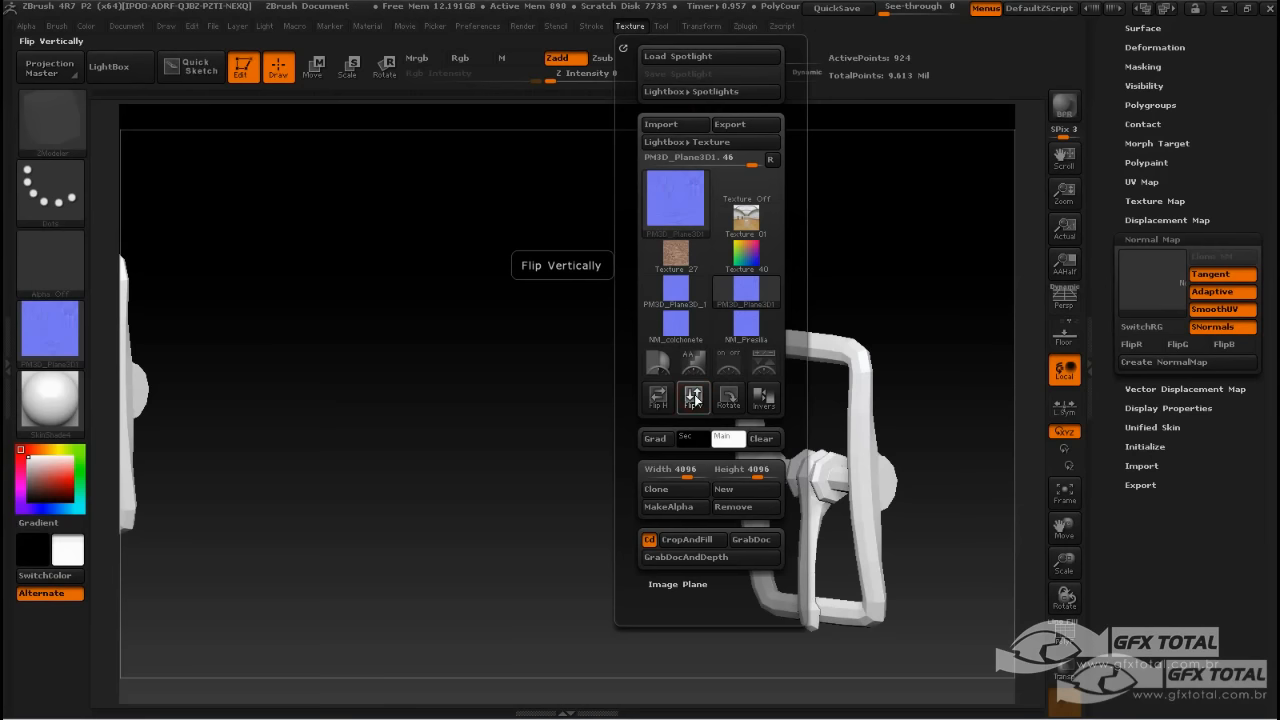
Export the flipped PM3D_Plane3D1 normal map as a TIFF file named NM_fivela, and set the current texture to Texture Off.
{"action": "left_click", "coordinate": [739, 125]}
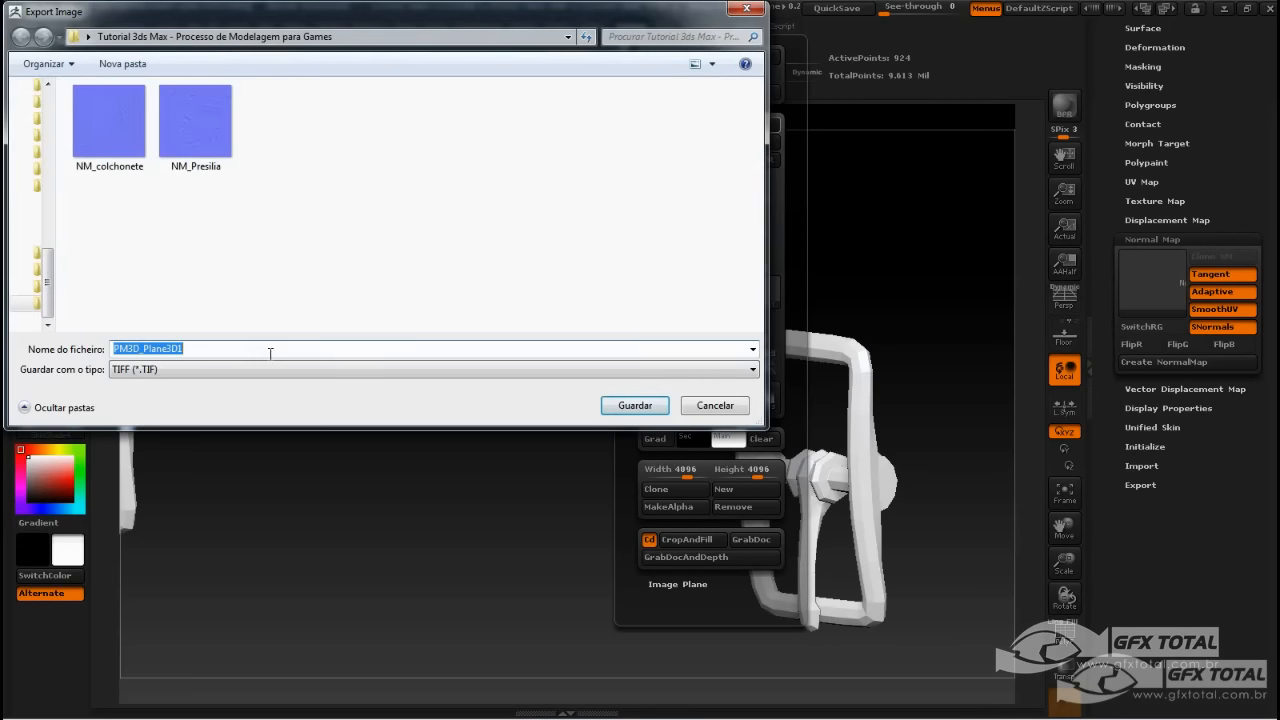
{"action": "double_click", "coordinate": [214, 349]}
{"action": "type", "text": "NM"}
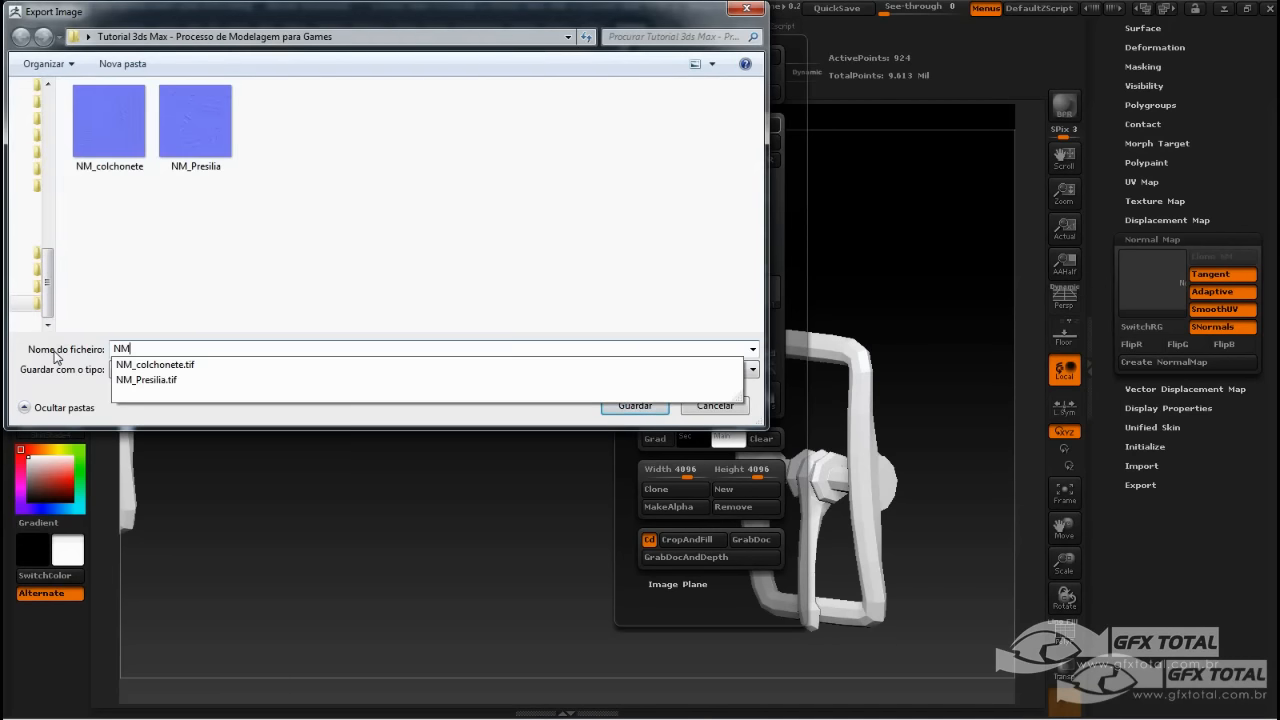
{"action": "type", "text": "_fivela"}
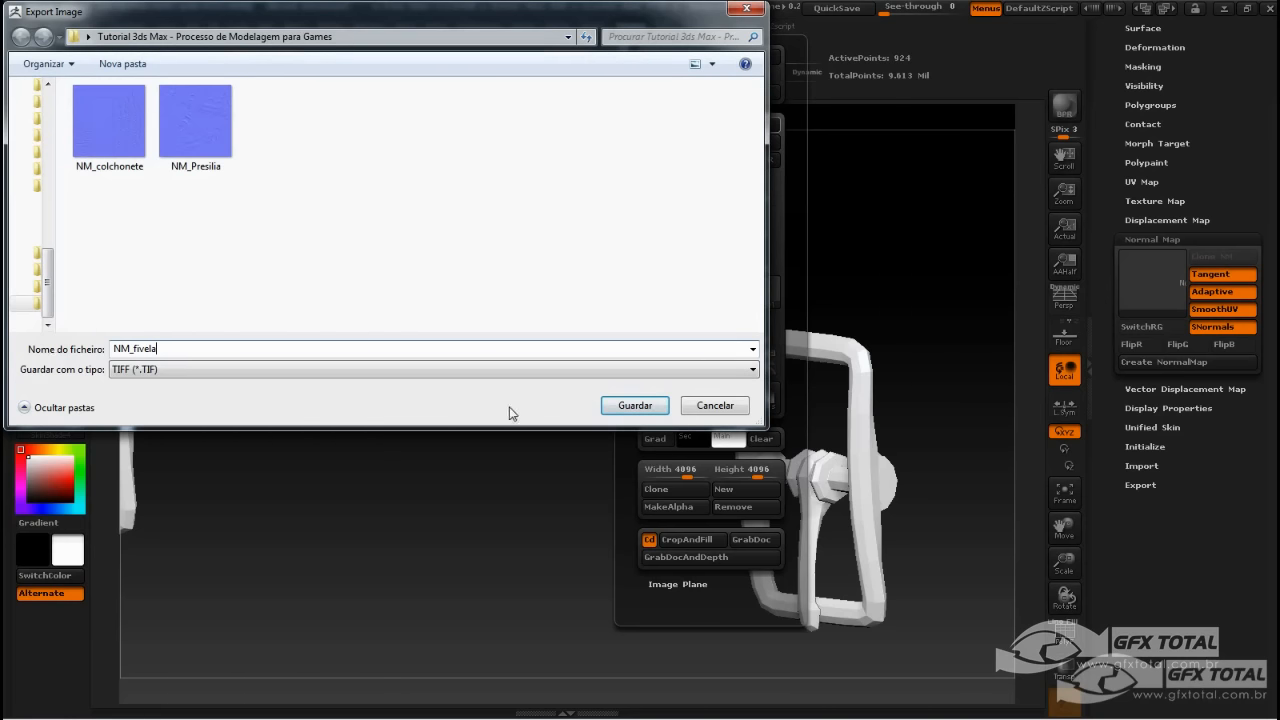
{"action": "left_click", "coordinate": [634, 405]}
{"action": "left_click_drag", "start_coordinate": [897, 357], "coordinate": [938, 279]}
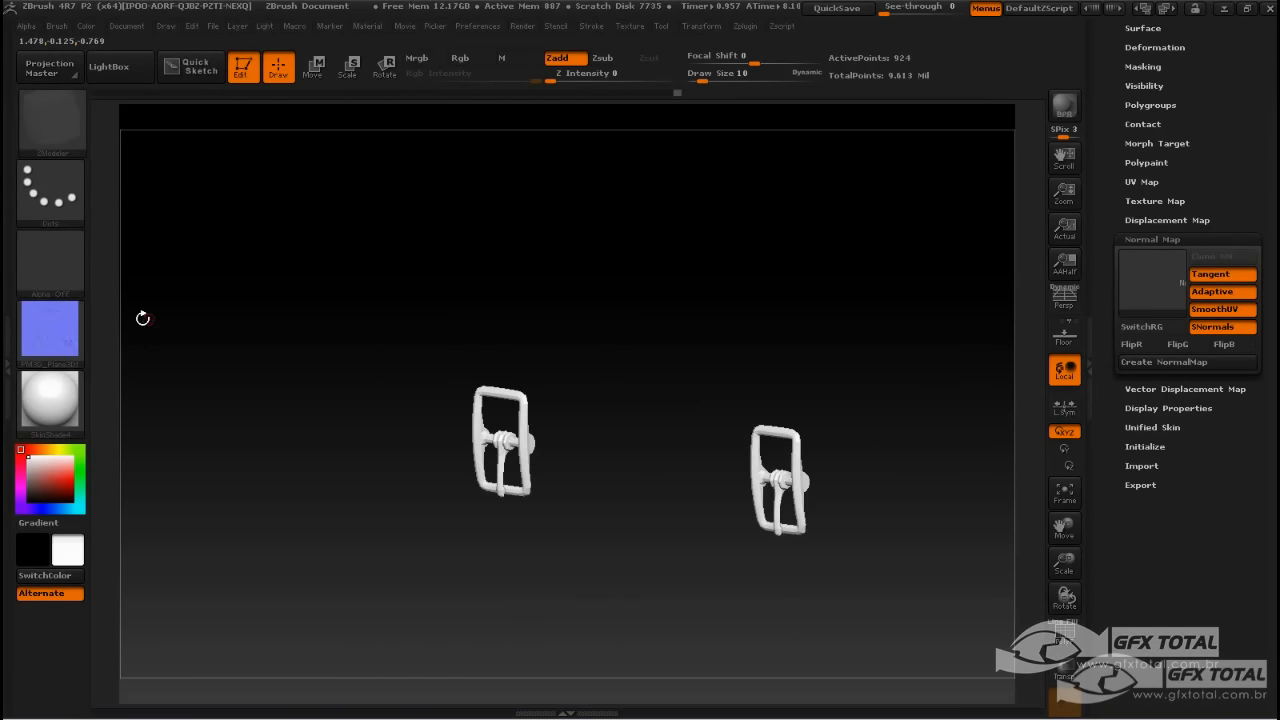
{"action": "left_click", "coordinate": [60, 330]}
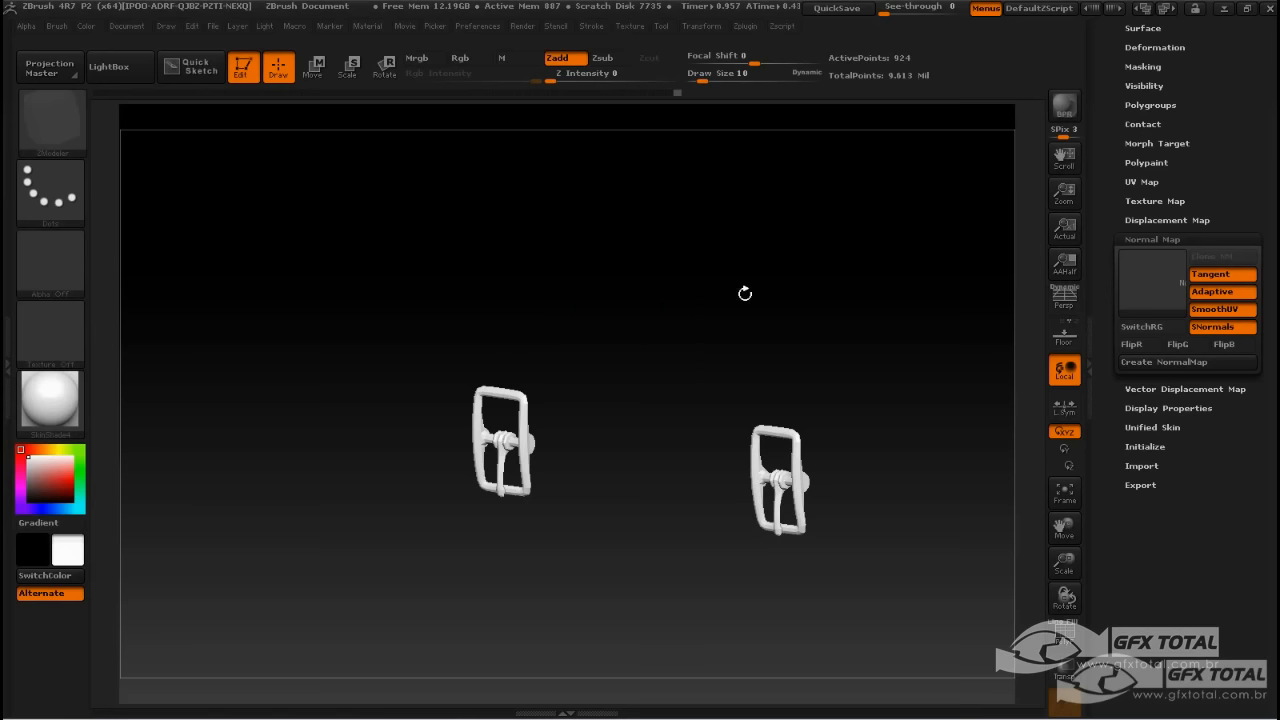
Make the bedroll subtool PM3D_Plane3D_1 active and raise it to its highest subdivision level.
{"action": "left_click_drag", "start_coordinate": [1251, 118], "coordinate": [1251, 586]}
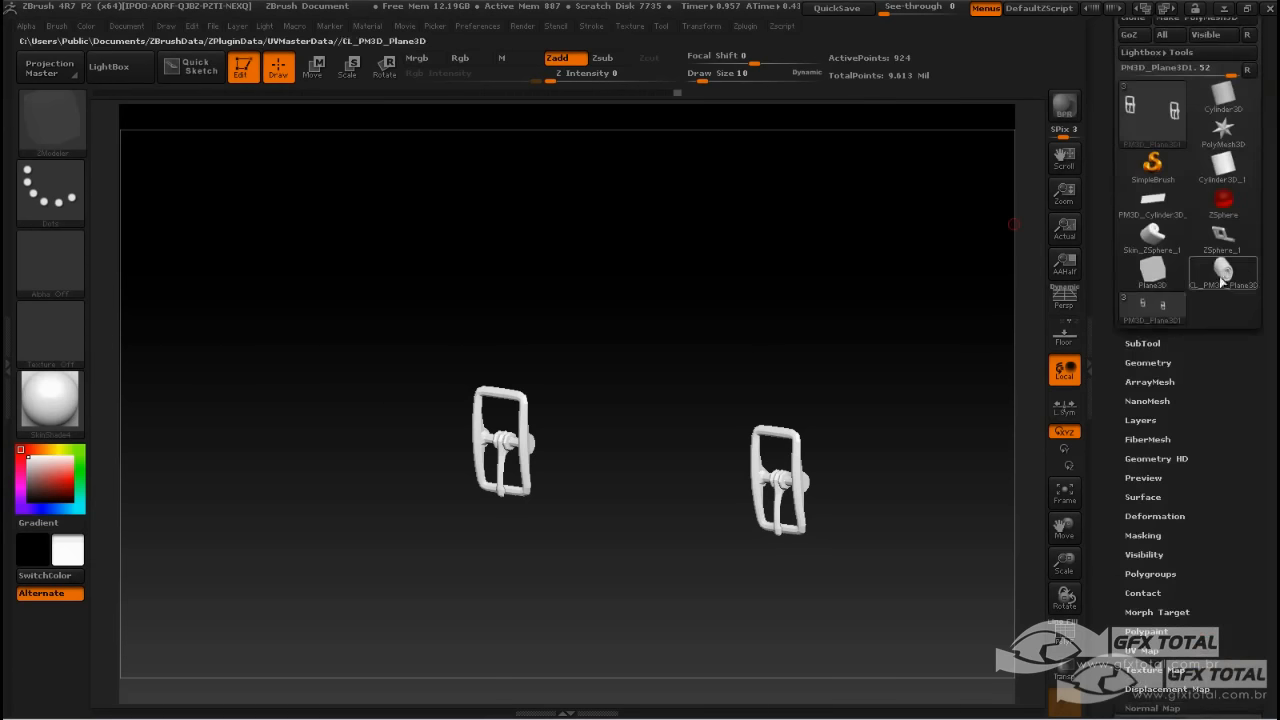
{"action": "left_click", "coordinate": [1154, 345]}
{"action": "left_click", "coordinate": [1141, 124]}
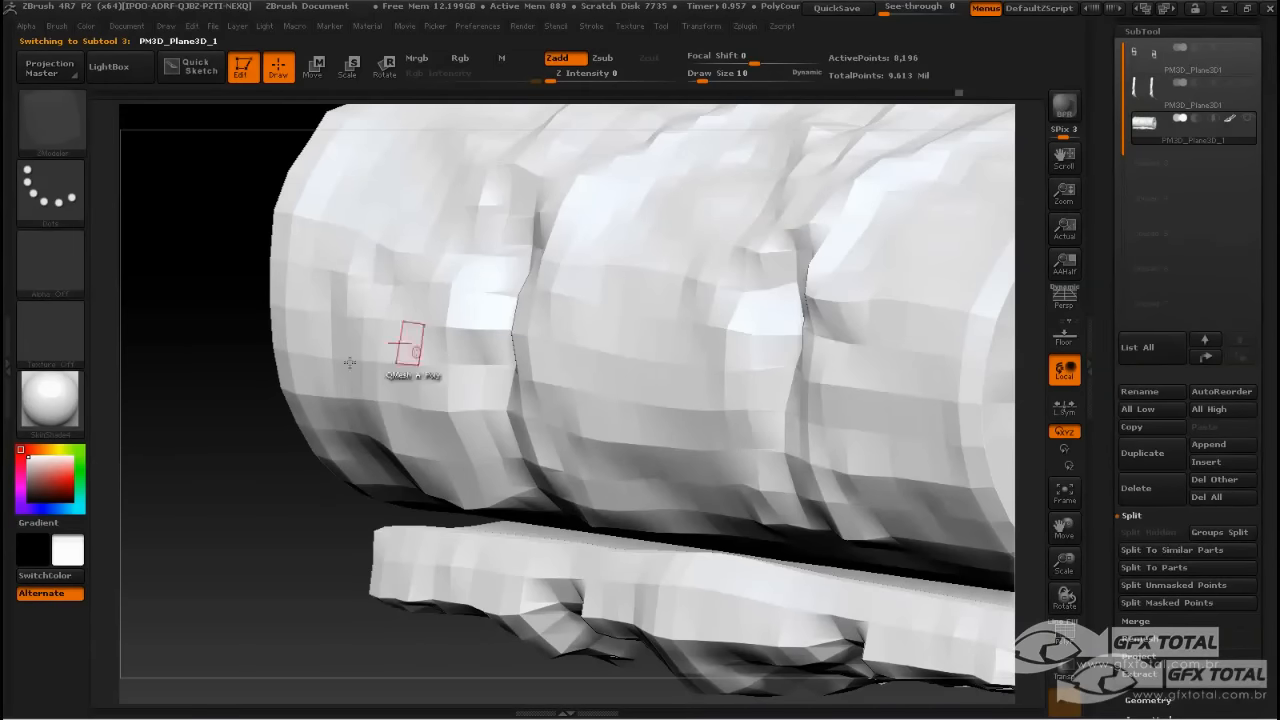
{"action": "left_click_drag", "start_coordinate": [210, 520], "coordinate": [212, 367], "text": "alt"}
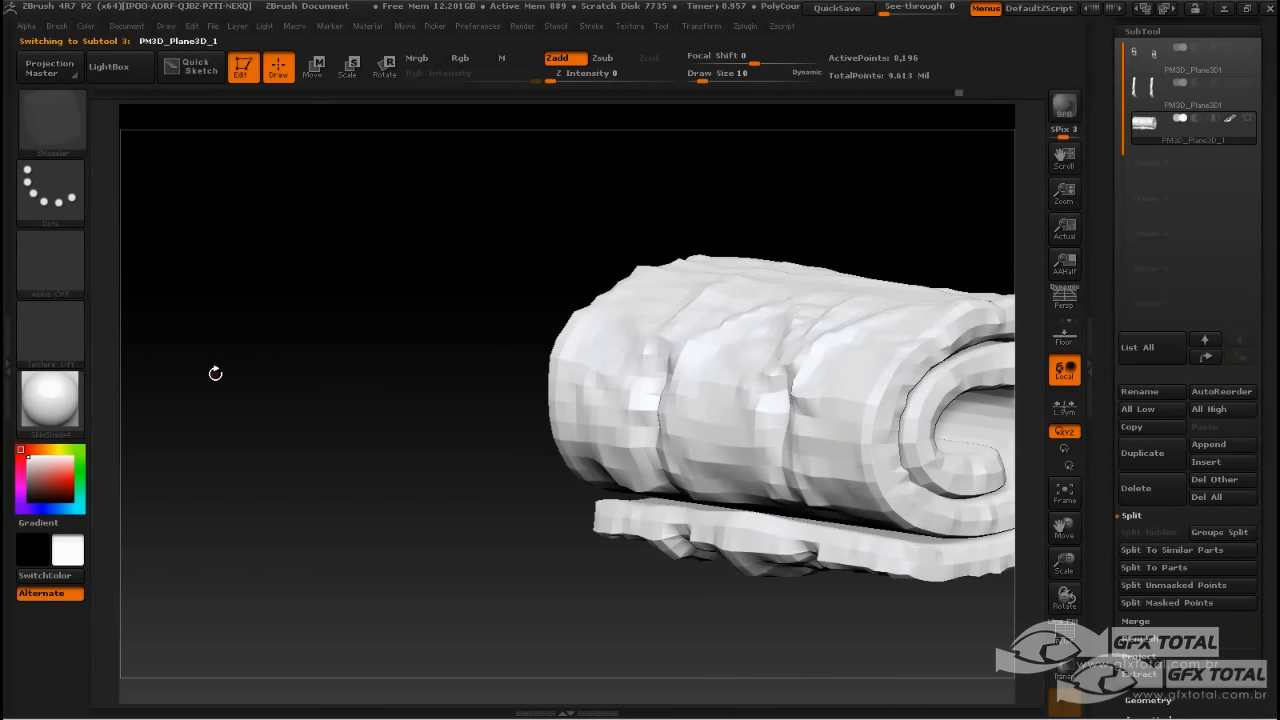
{"action": "key", "text": "ctrl+d"}
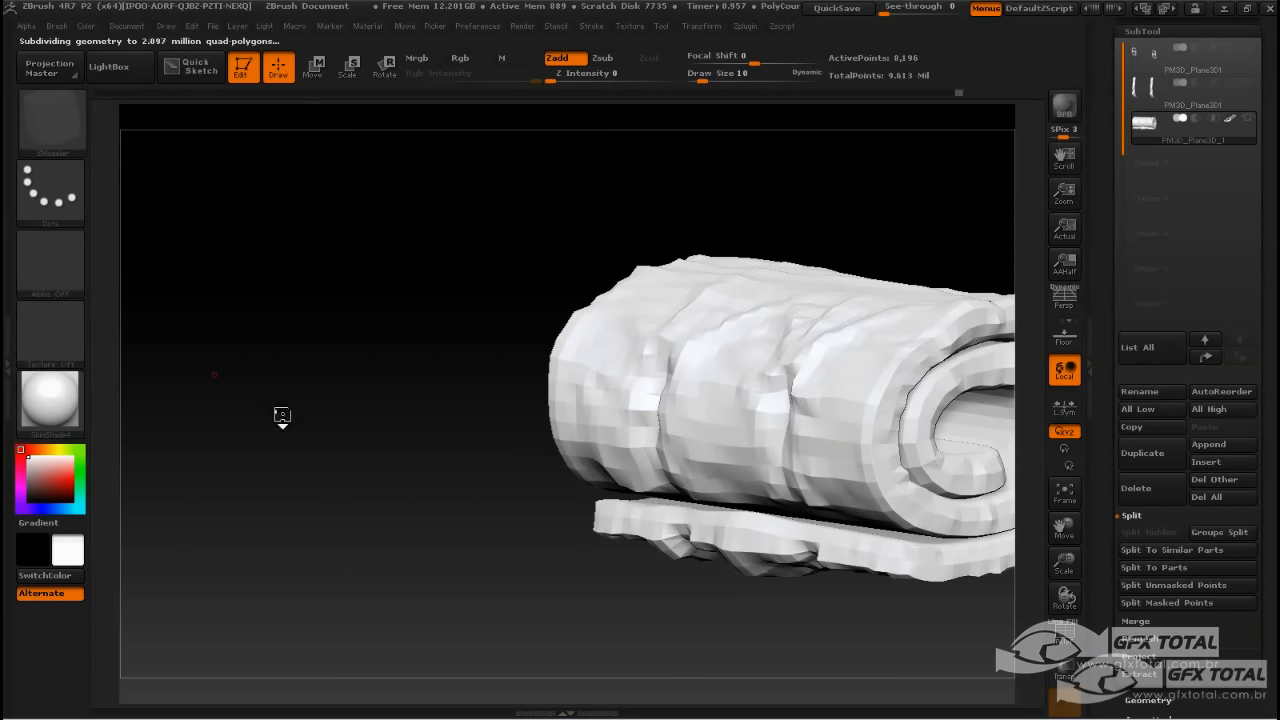
{"action": "key", "text": "ctrl+d"}
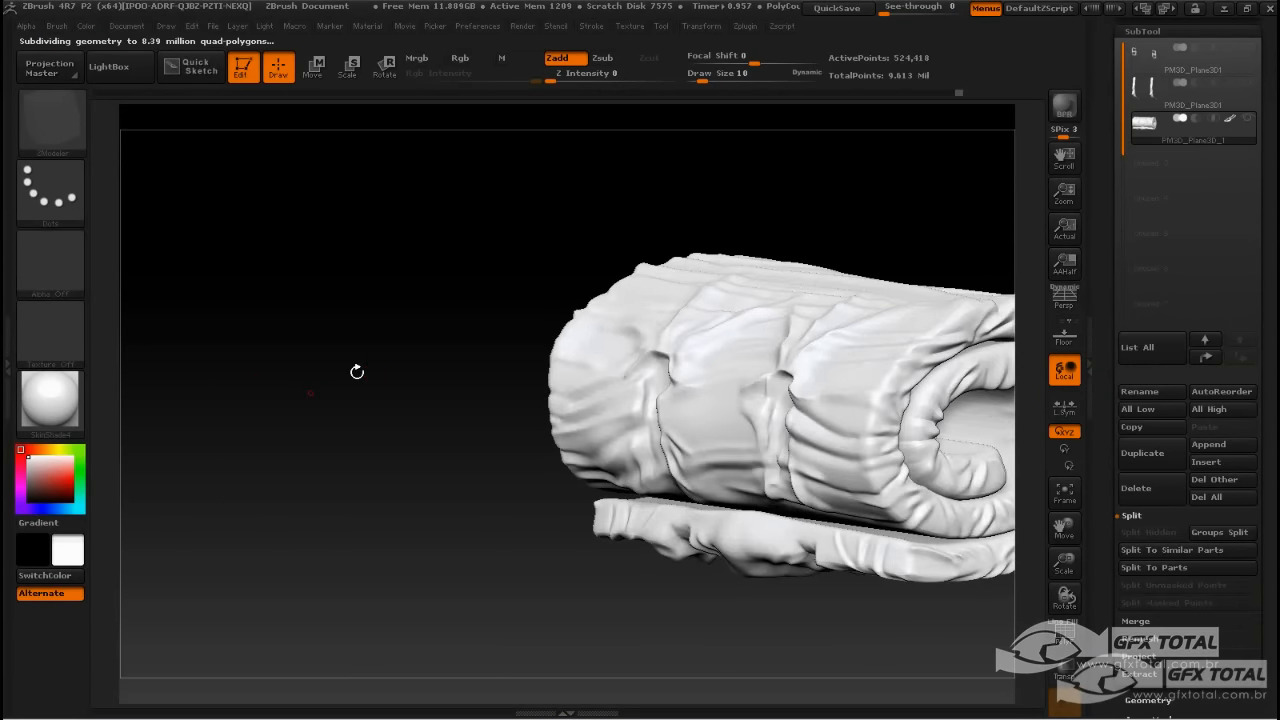
{"action": "left_click_drag", "start_coordinate": [357, 372], "coordinate": [623, 356]}
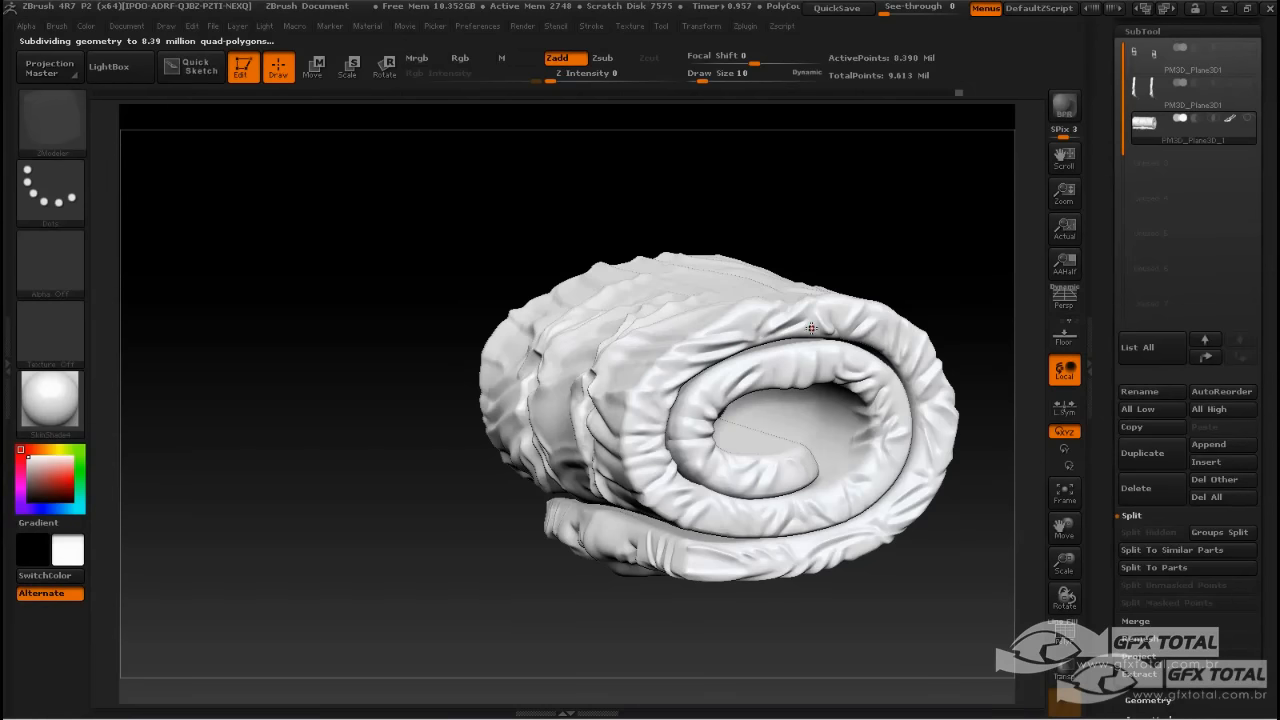
Check the bedroll's polygroup wireframe and lower the subtool to its lowest subdivision level.
{"action": "left_click", "coordinate": [1064, 632]}
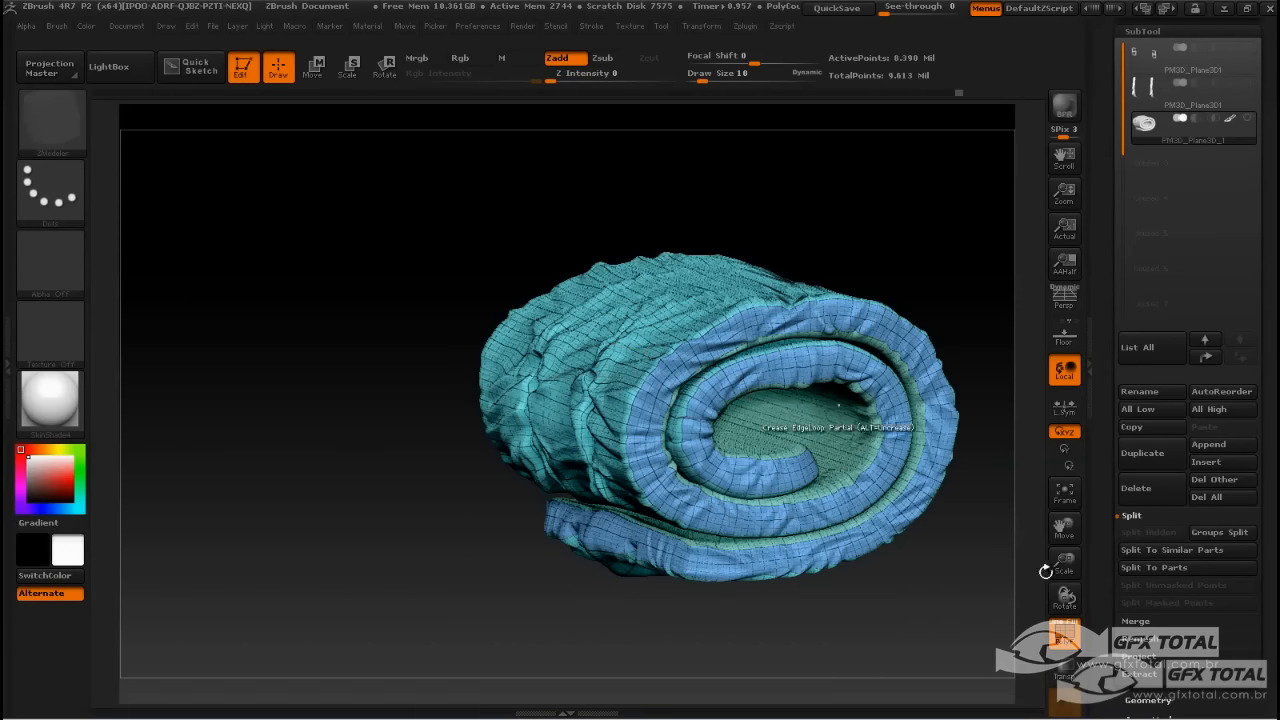
{"action": "left_click", "coordinate": [1064, 634]}
{"action": "left_click_drag", "start_coordinate": [973, 542], "coordinate": [1015, 518]}
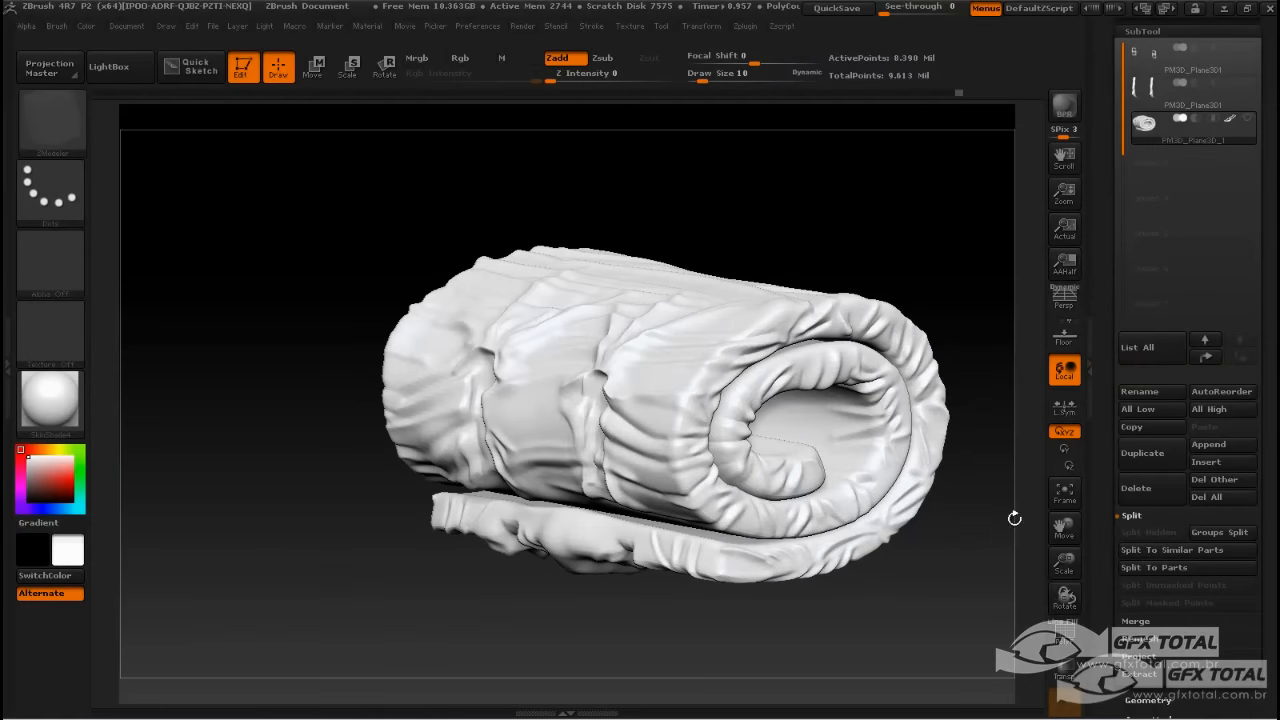
{"action": "key", "text": "shift"}
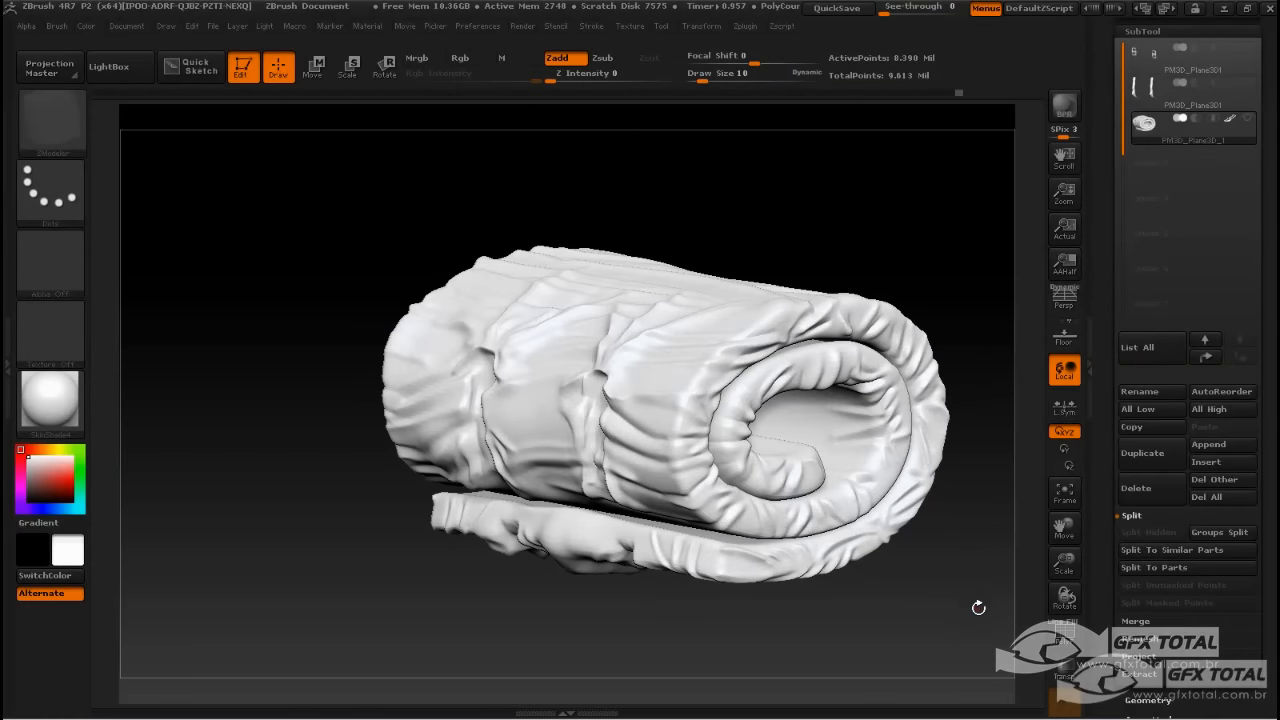
{"action": "key", "text": "shift"}
{"action": "key", "text": "shift+d"}
{"action": "key", "text": "shift+d"}
{"action": "key", "text": "shift+d"}
{"action": "key", "text": "shift+d"}
{"action": "key", "text": "shift+d"}
{"action": "left_click_drag", "start_coordinate": [963, 600], "coordinate": [1008, 634]}
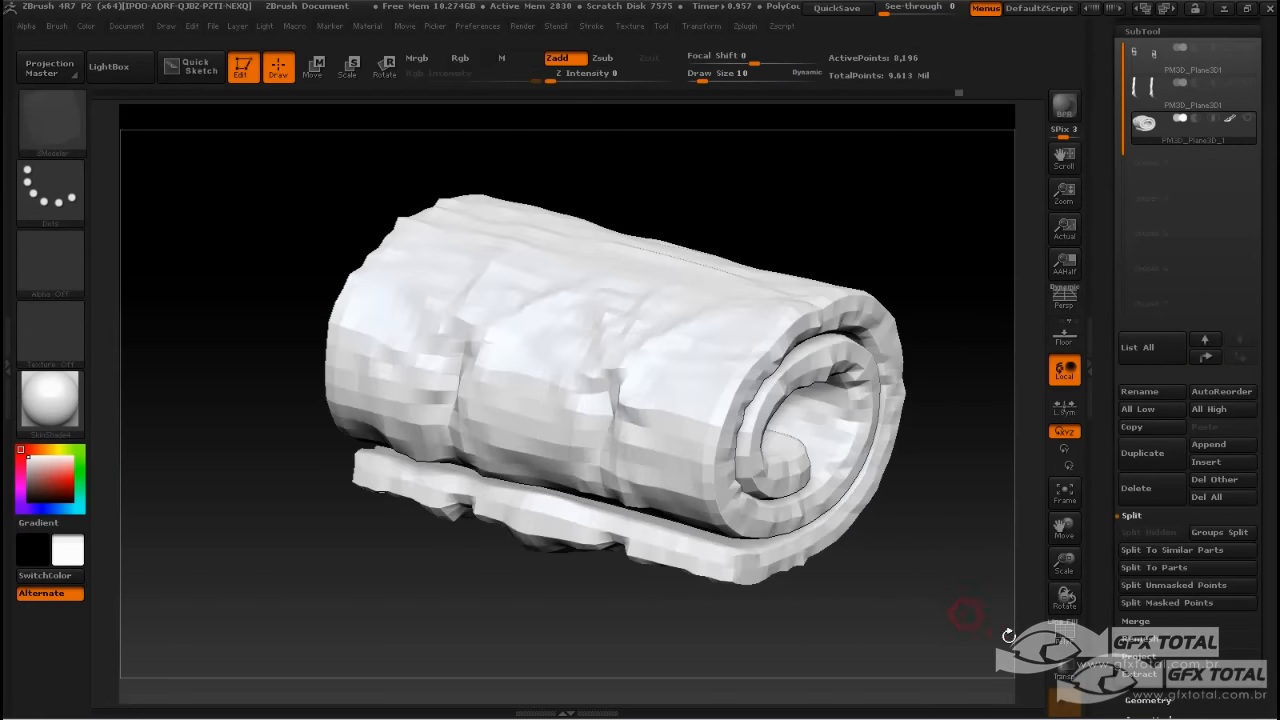
Turn on the polygroup wireframe and isolate the bedroll's cyan outer surface polygroup.
{"action": "left_click", "coordinate": [1060, 635]}
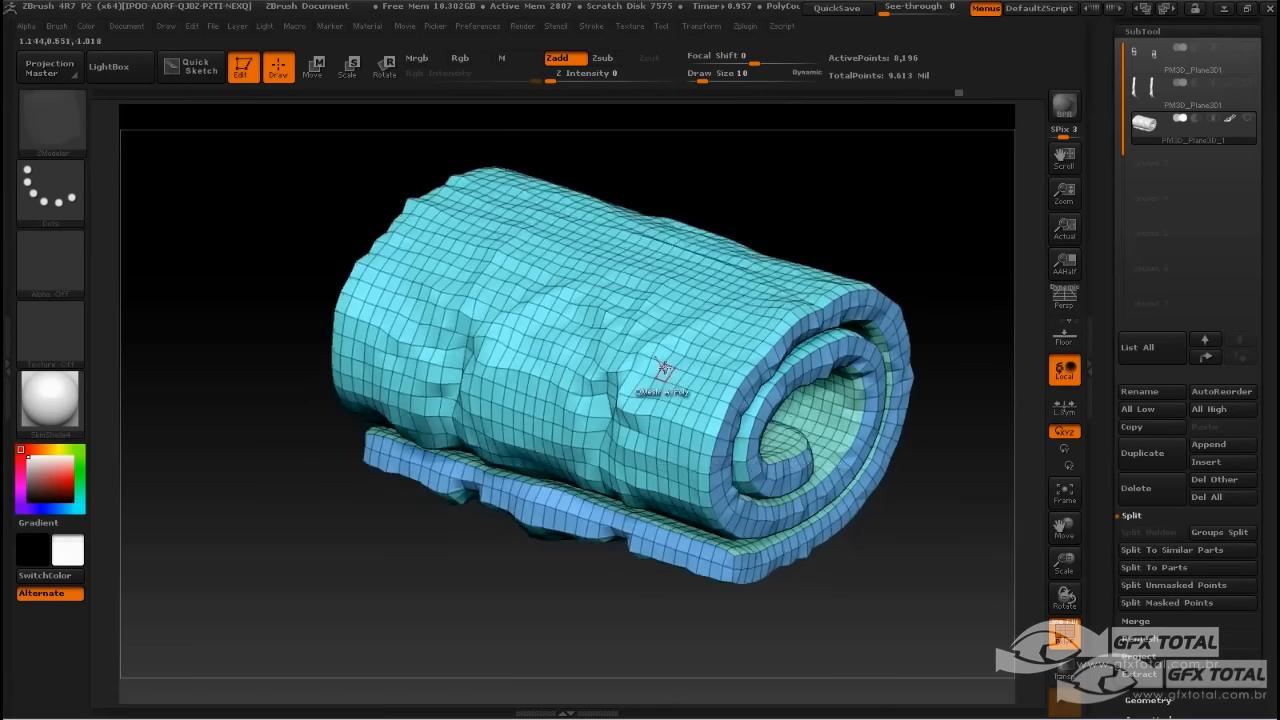
{"action": "left_click", "coordinate": [679, 349], "text": "ctrl+shift"}
{"action": "mouse_move", "coordinate": [885, 232]}
{"action": "left_mouse_down"}
{"action": "mouse_move", "coordinate": [903, 229]}
{"action": "mouse_move", "coordinate": [812, 270]}
{"action": "left_mouse_up"}
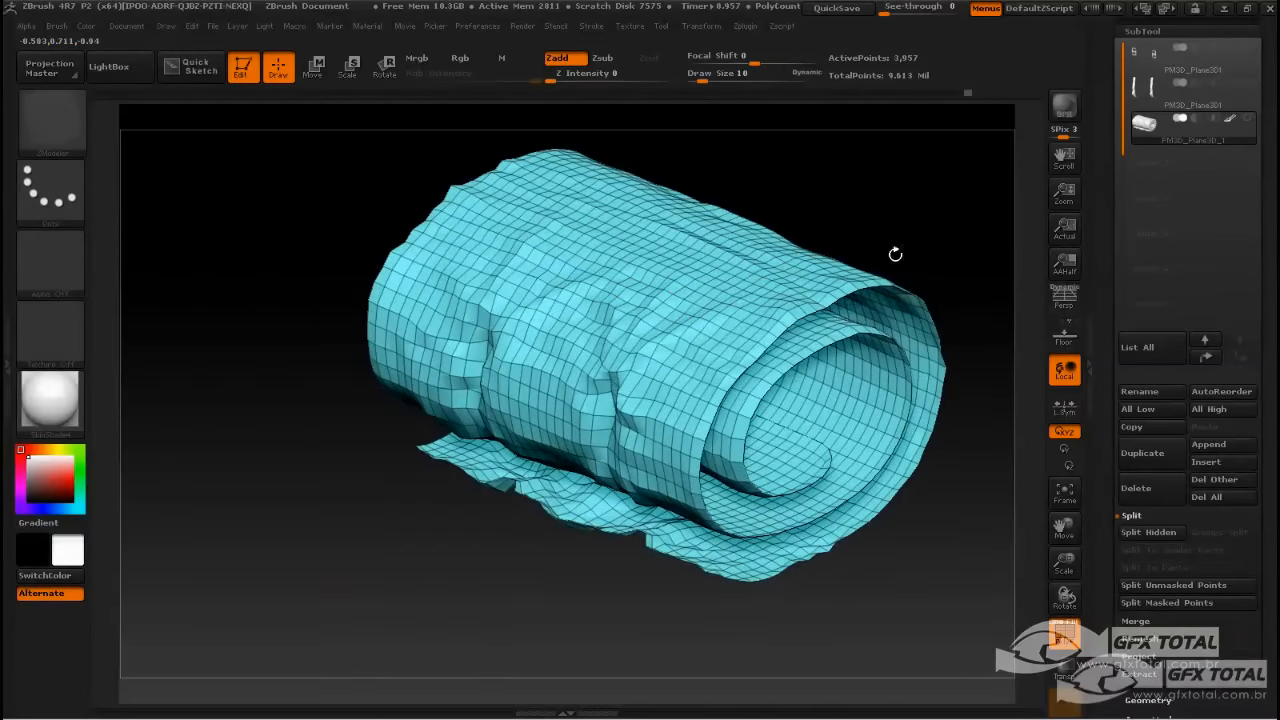
{"action": "left_click", "coordinate": [903, 191], "text": "ctrl"}
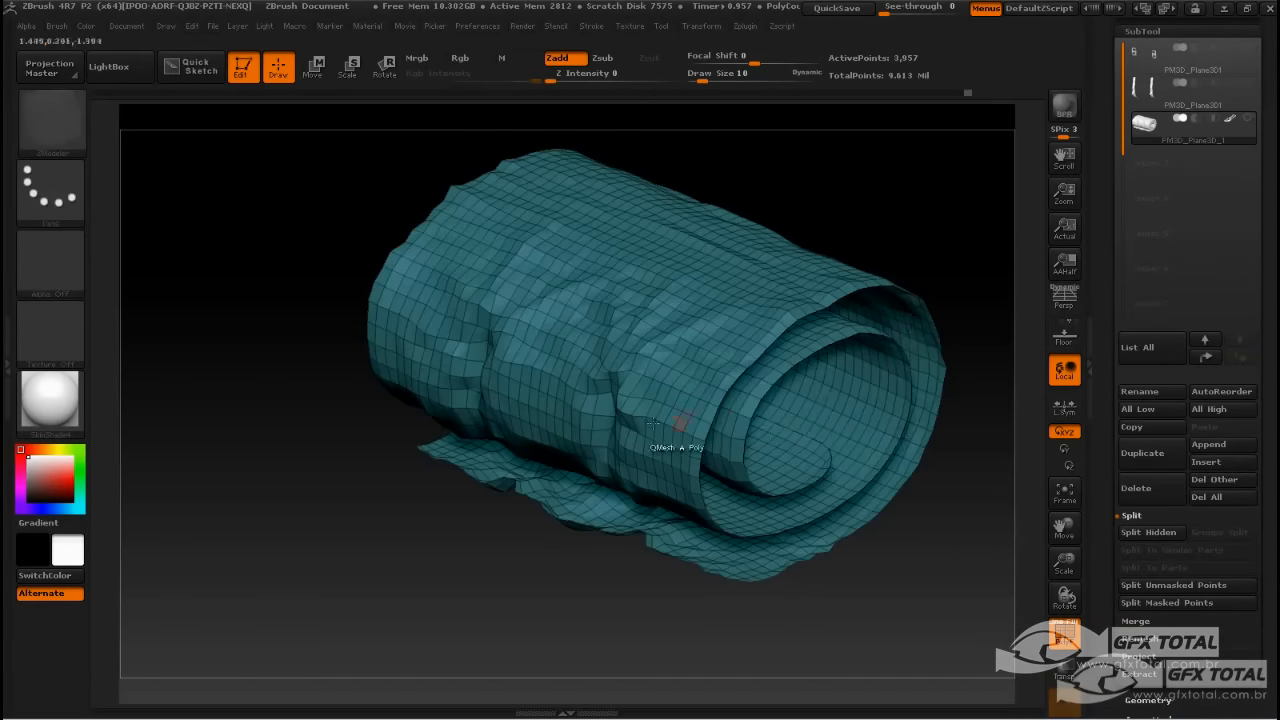
{"action": "left_click", "coordinate": [934, 184], "text": "ctrl"}
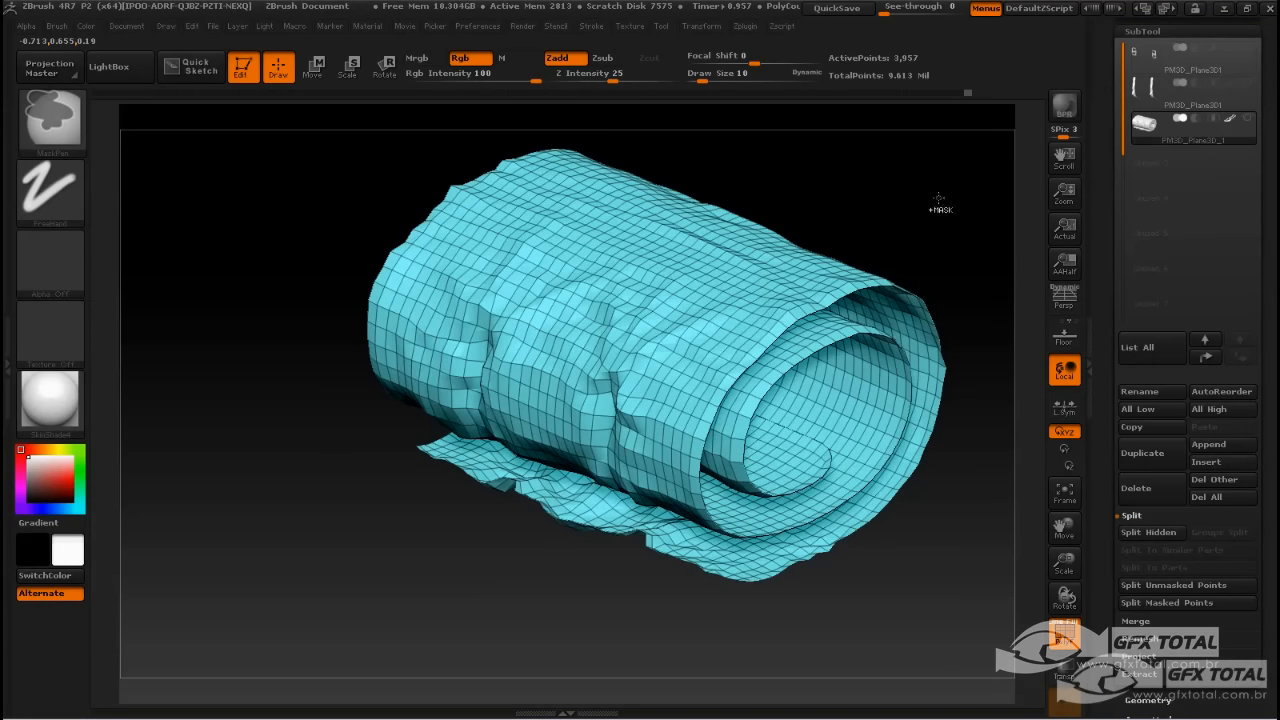
{"action": "left_click", "coordinate": [910, 170], "text": "ctrl"}
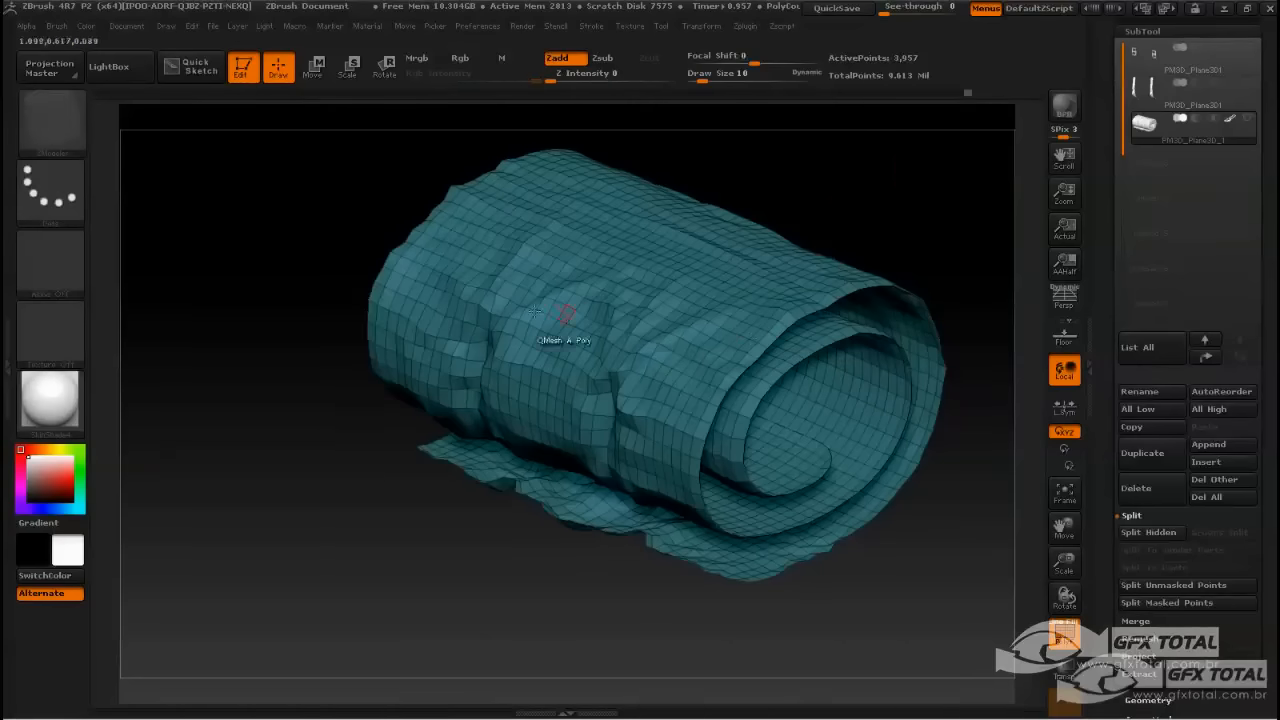
{"action": "left_click", "coordinate": [902, 172], "text": "ctrl"}
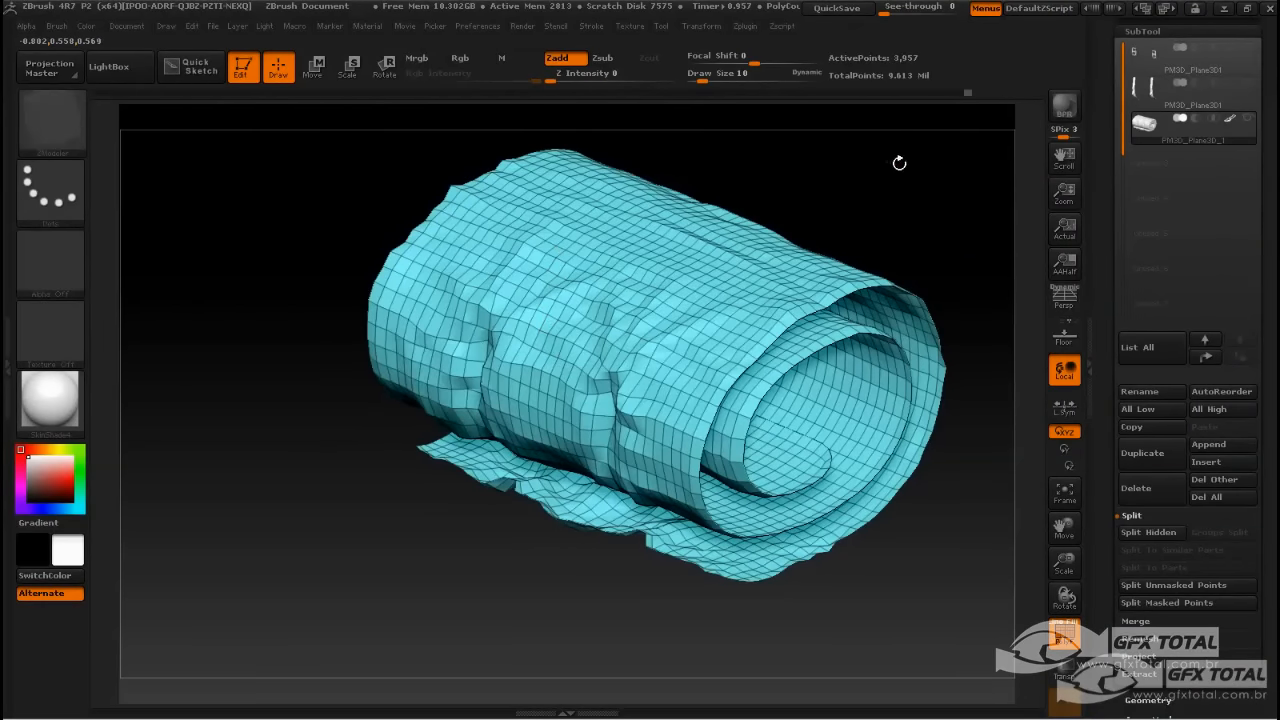
Raise the isolated outer surface to its highest subdivision level and turn off the polygroup wireframe.
{"action": "key", "text": "d"}
{"action": "key", "text": "d"}
{"action": "key", "text": "d"}
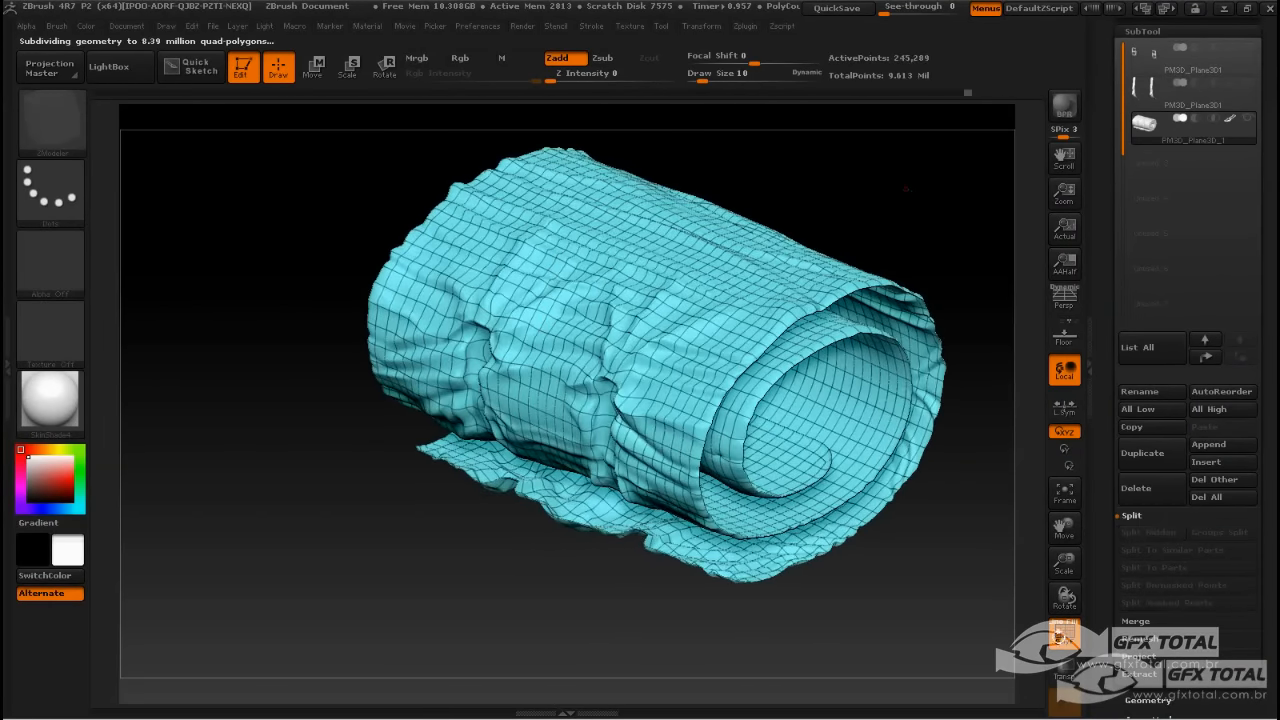
{"action": "left_click", "coordinate": [1062, 636]}
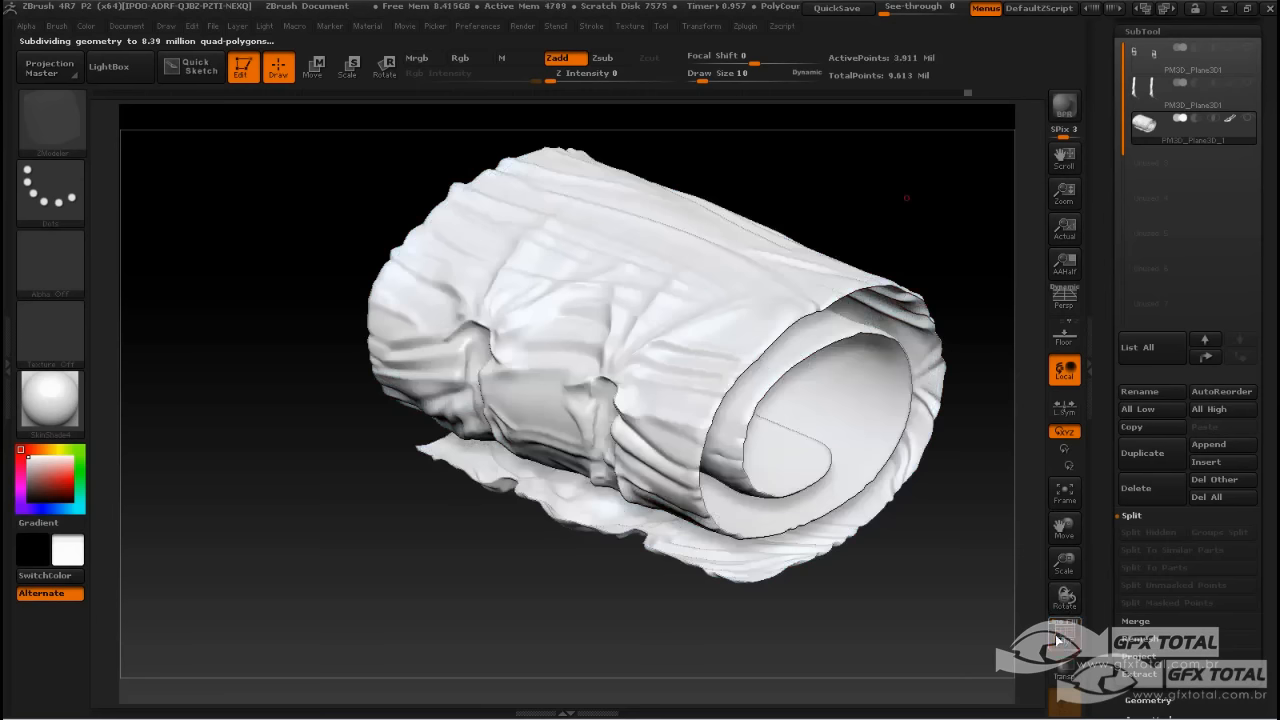
Leave only the outer surface unmasked by masking it, showing the hidden parts of the bedroll and inverting the mask.
{"action": "left_click", "coordinate": [957, 223], "text": "ctrl"}
{"action": "left_click_drag", "start_coordinate": [957, 220], "coordinate": [964, 224]}
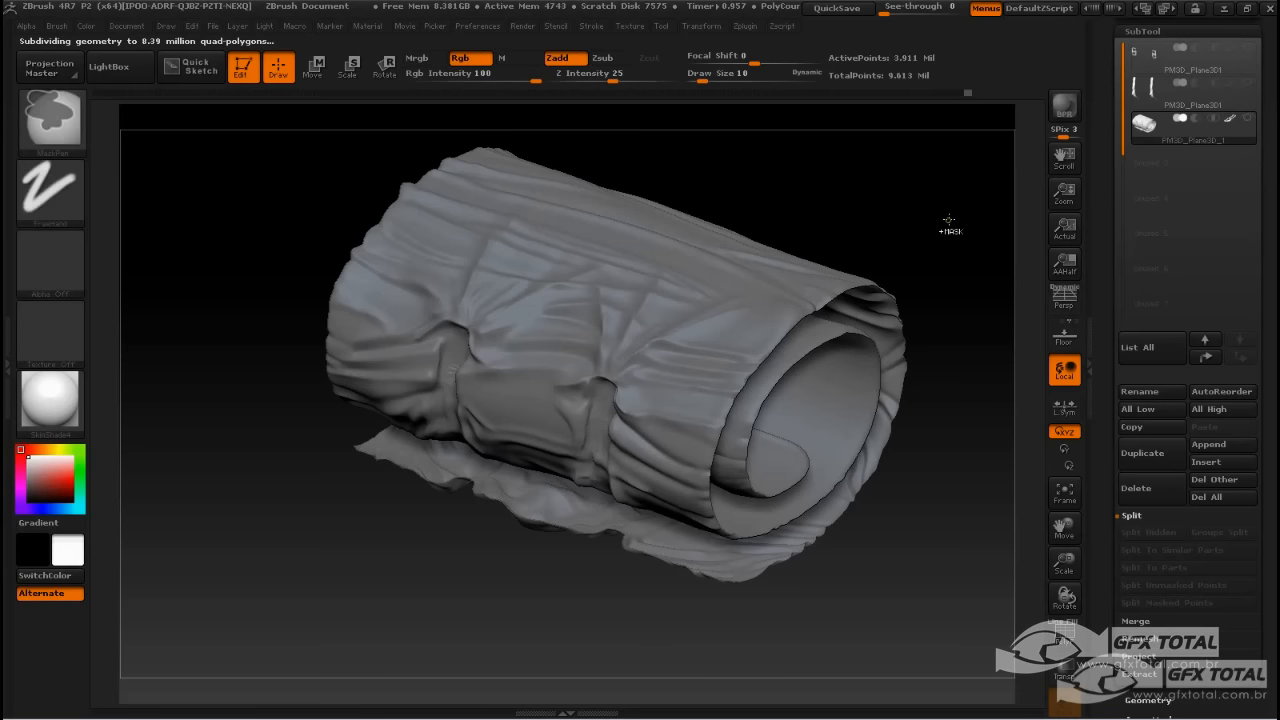
{"action": "key", "text": "ctrl+shift"}
{"action": "left_click", "coordinate": [949, 218], "text": "ctrl+shift"}
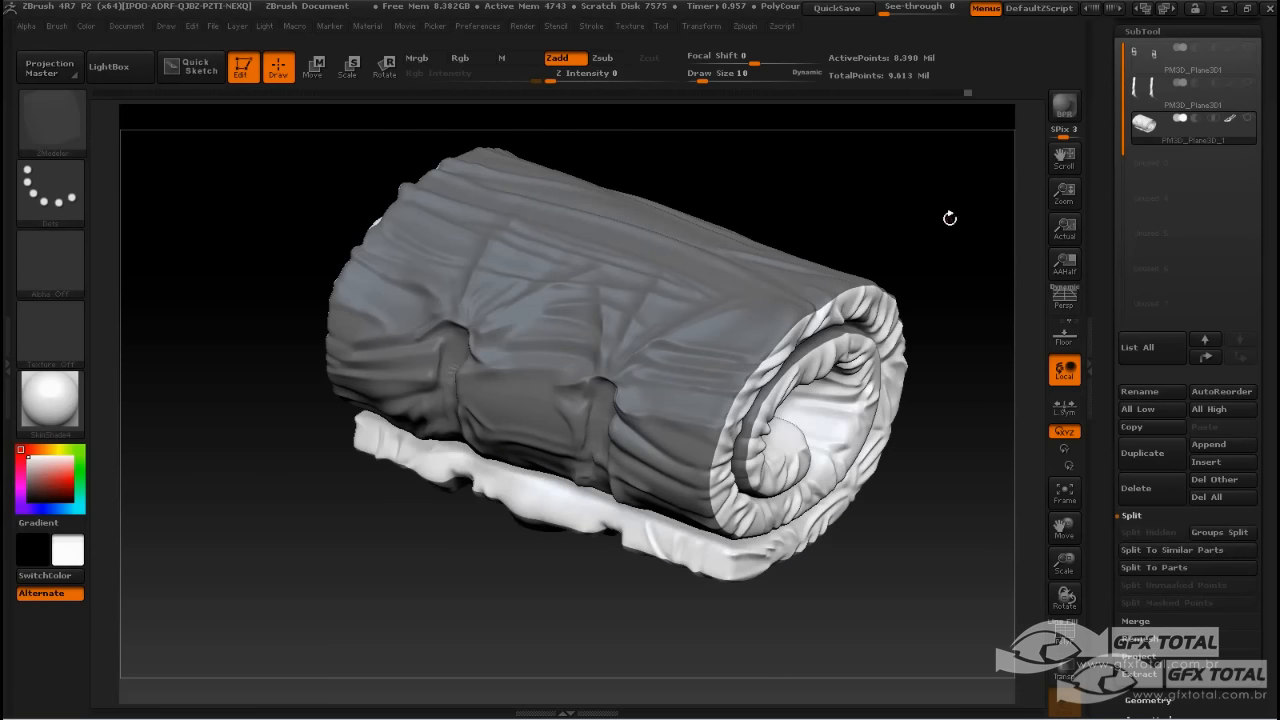
{"action": "mouse_move", "coordinate": [951, 239]}
{"action": "left_mouse_down"}
{"action": "mouse_move", "coordinate": [863, 206]}
{"action": "mouse_move", "coordinate": [877, 223]}
{"action": "mouse_move", "coordinate": [943, 223]}
{"action": "mouse_move", "coordinate": [911, 247]}
{"action": "mouse_move", "coordinate": [923, 294]}
{"action": "mouse_move", "coordinate": [929, 243]}
{"action": "left_mouse_up"}
{"action": "key", "text": "ctrl"}
{"action": "left_click", "coordinate": [918, 256], "text": "ctrl"}
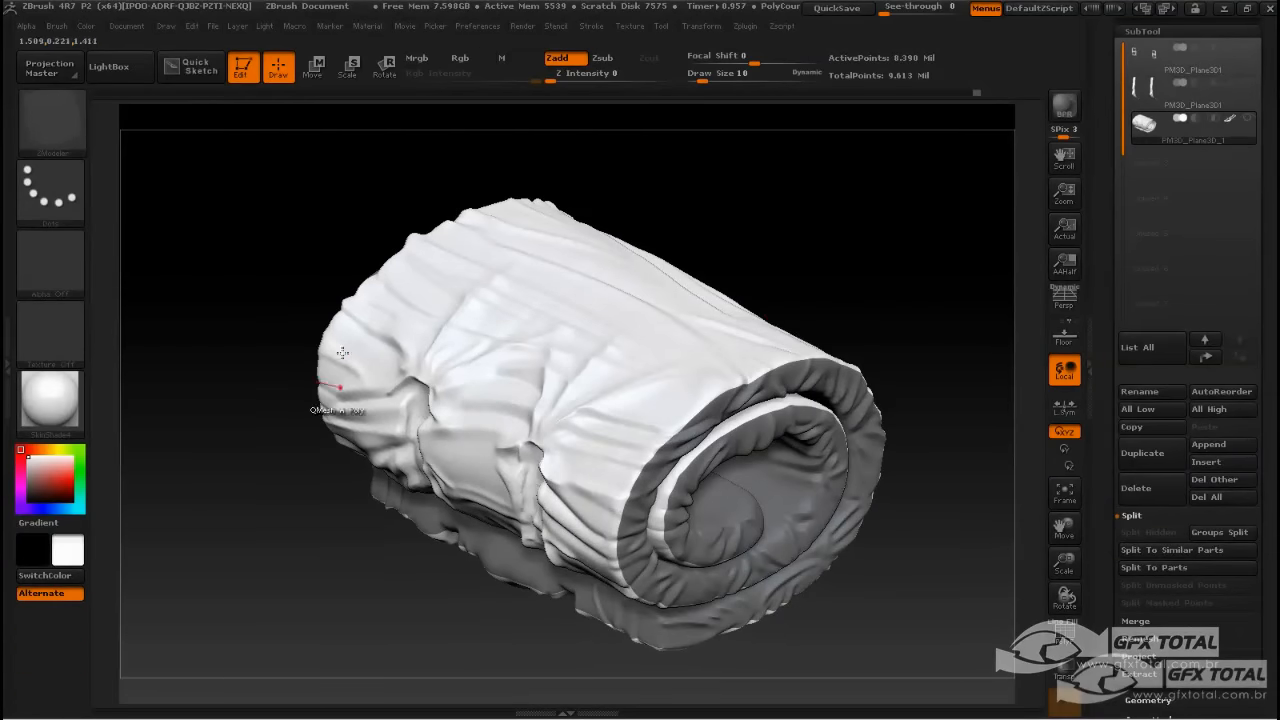
Set the current colour to red (R 238, G 4, B 4) and enable Rgb colouring.
{"action": "left_click", "coordinate": [66, 480]}
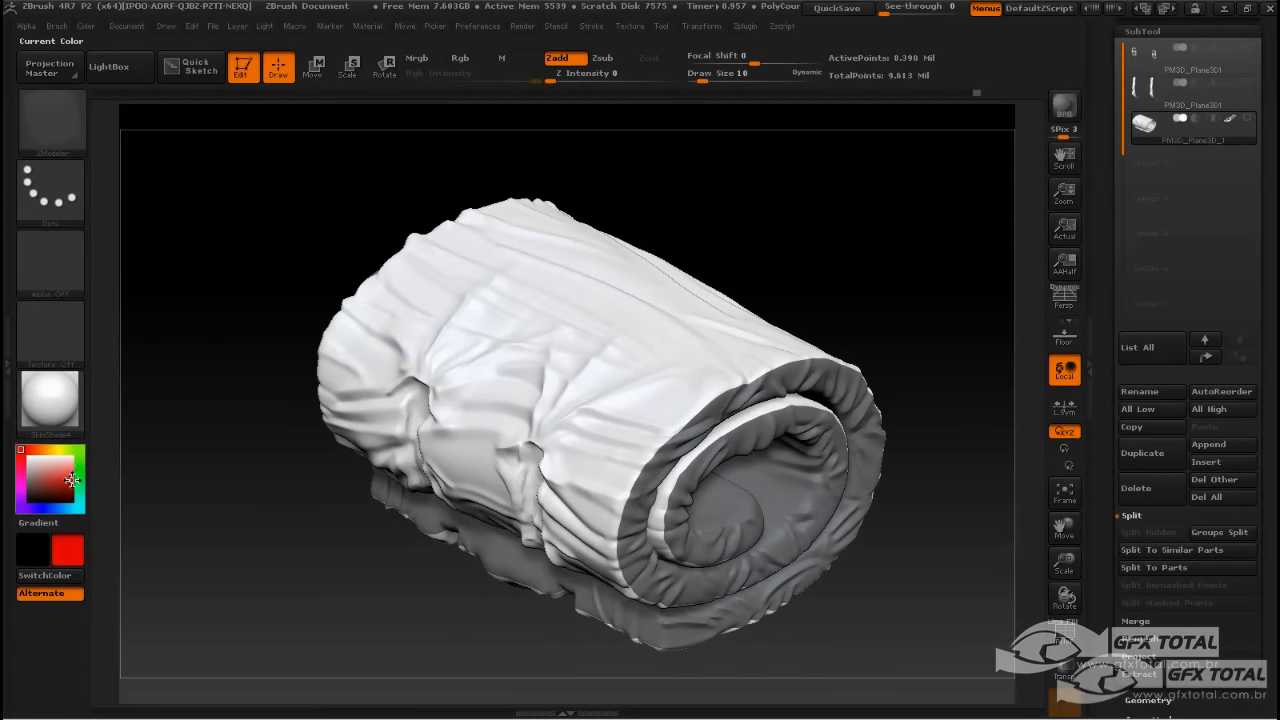
{"action": "left_click", "coordinate": [89, 27]}
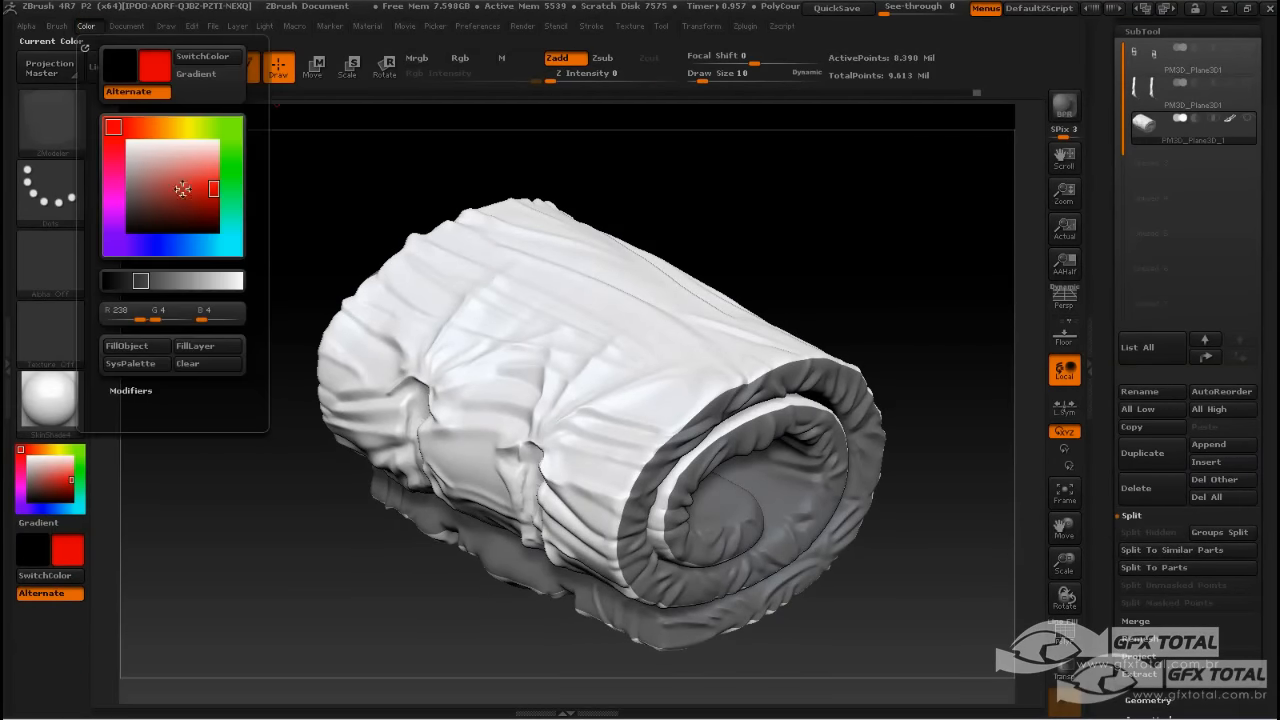
{"action": "left_click", "coordinate": [462, 58]}
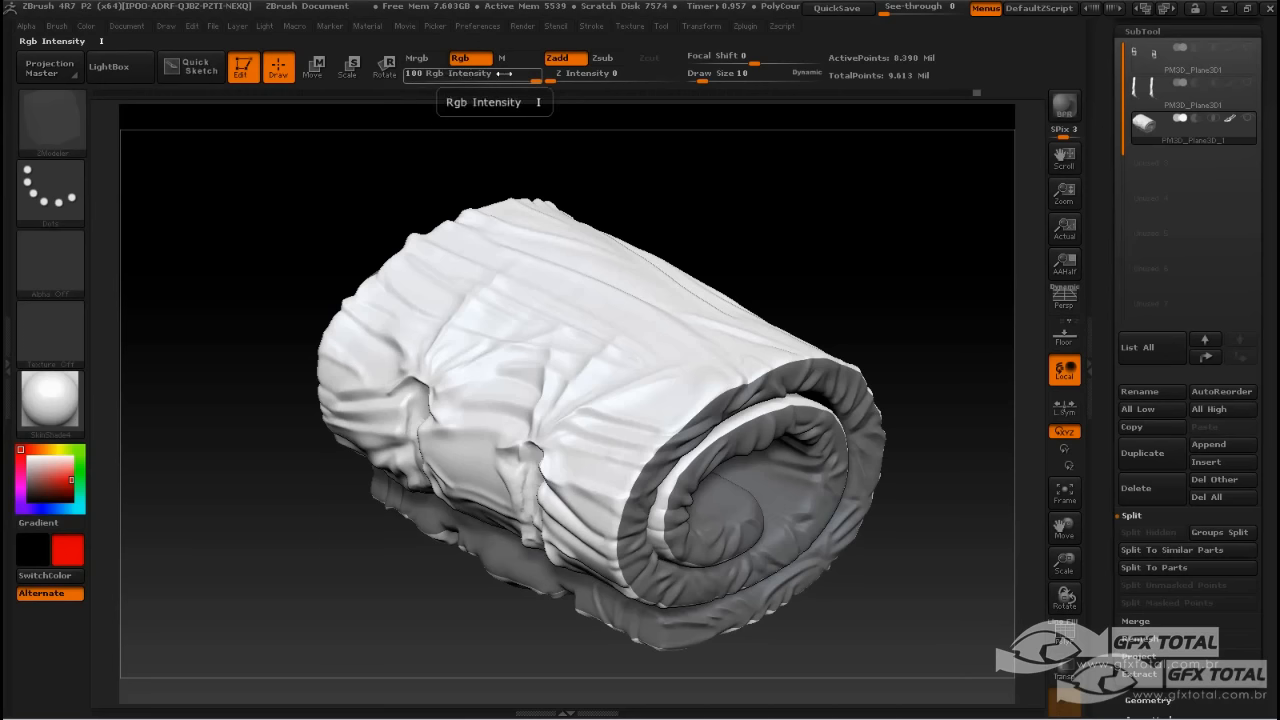
Fill the unmasked outer surface with red at an Rgb Intensity of 10.
{"action": "left_click_drag", "start_coordinate": [505, 73], "coordinate": [452, 80]}
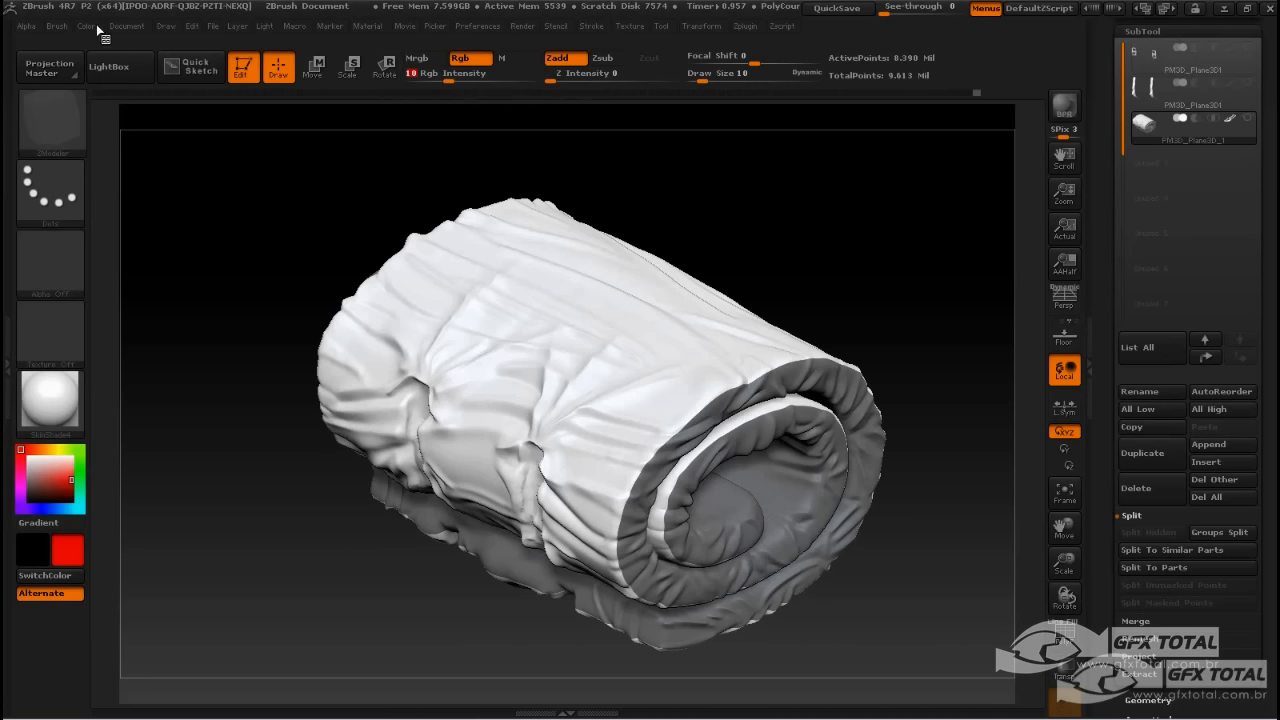
{"action": "left_click", "coordinate": [88, 26]}
{"action": "left_click", "coordinate": [128, 346]}
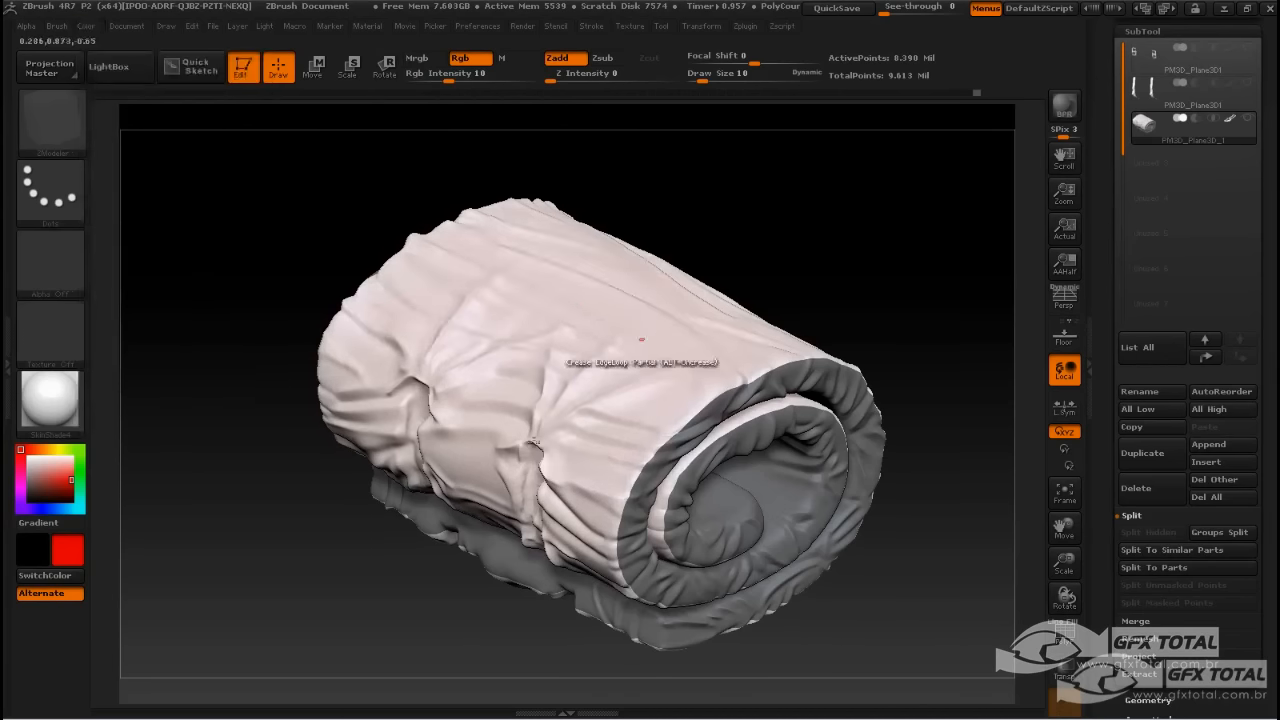
Raise the Rgb Intensity to 100 and fill the unmasked outer surface with solid red.
{"action": "left_click_drag", "start_coordinate": [450, 82], "coordinate": [479, 81]}
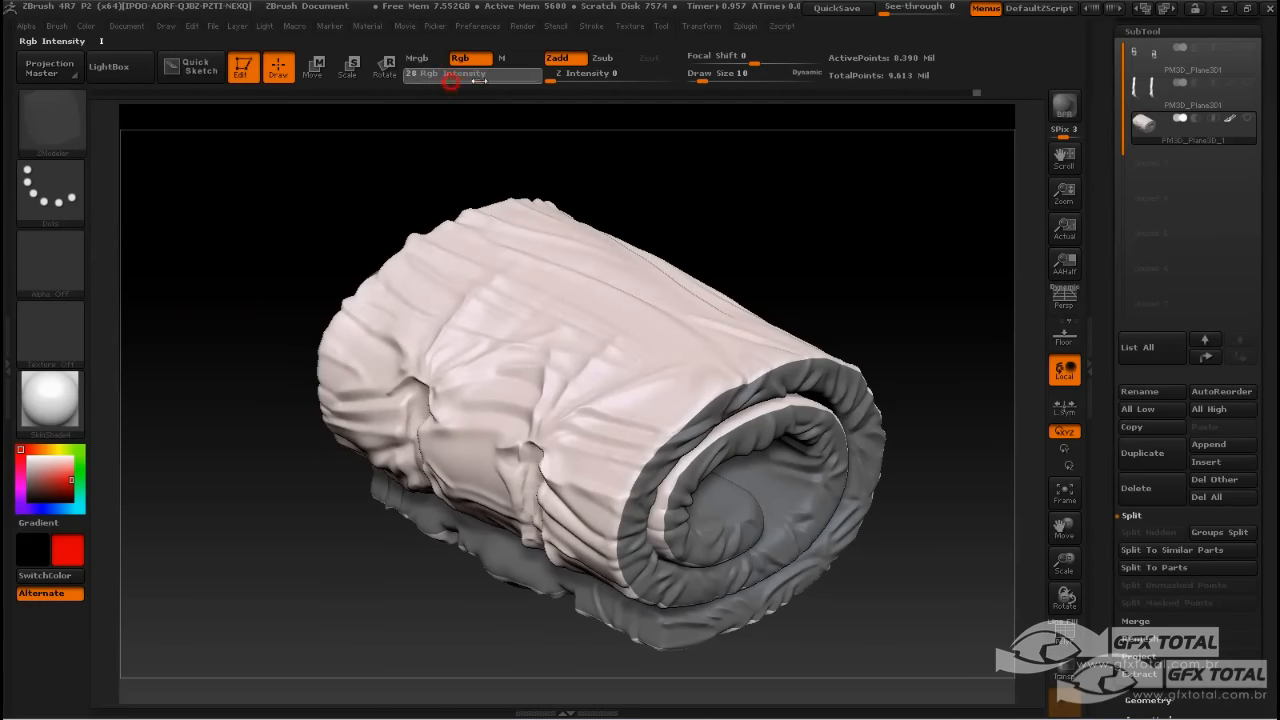
{"action": "left_click", "coordinate": [89, 28]}
{"action": "left_click", "coordinate": [126, 346]}
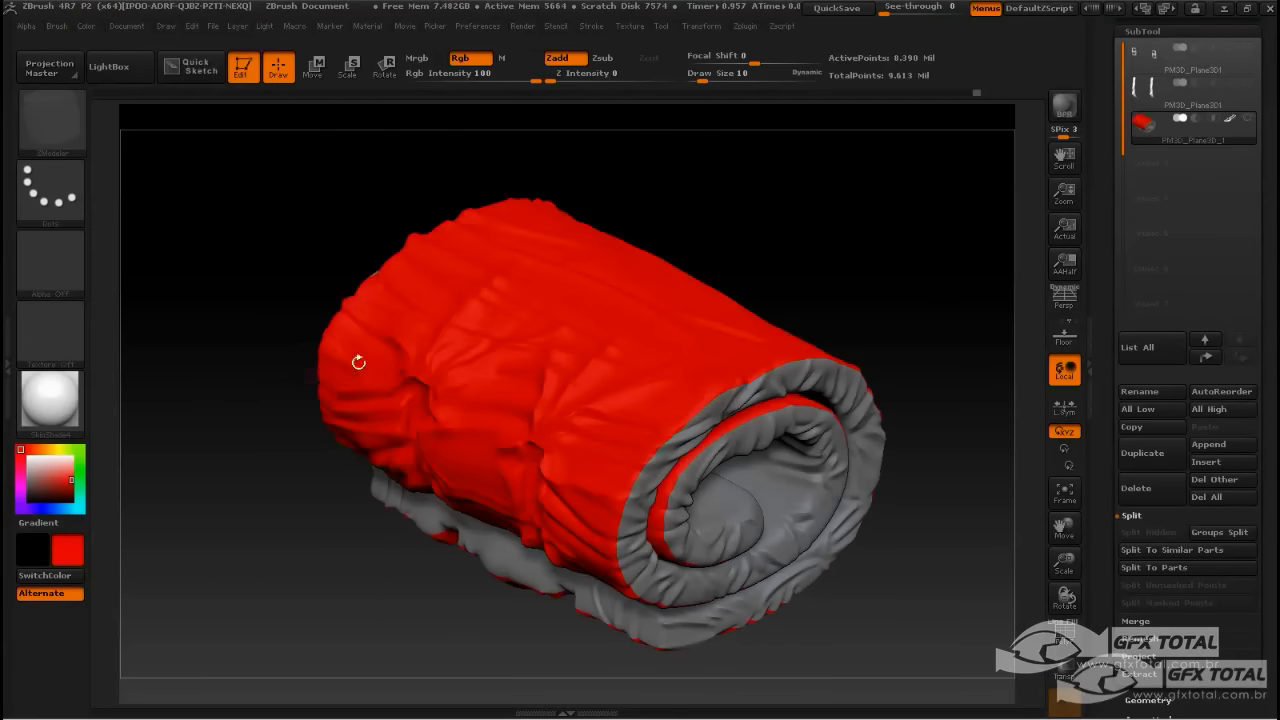
Clear the mask from the bedroll's end rims and inner surface.
{"action": "left_click_drag", "start_coordinate": [945, 225], "coordinate": [931, 203]}
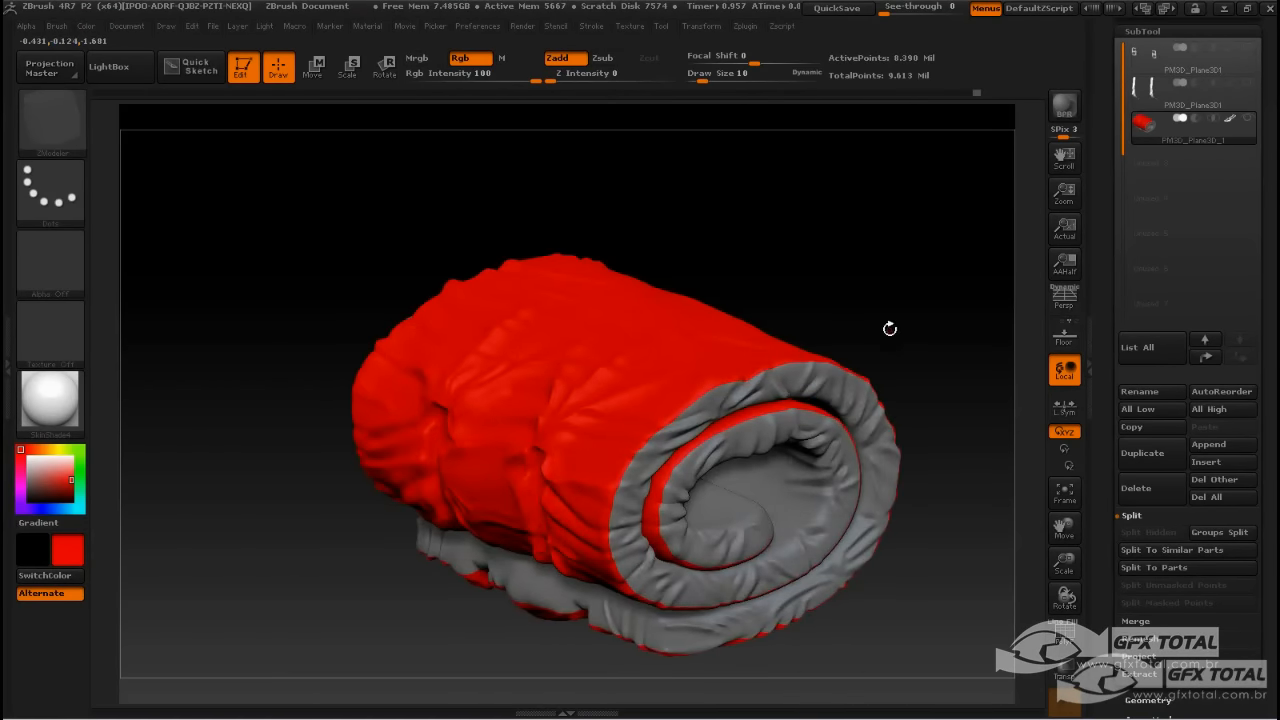
{"action": "key", "text": "ctrl"}
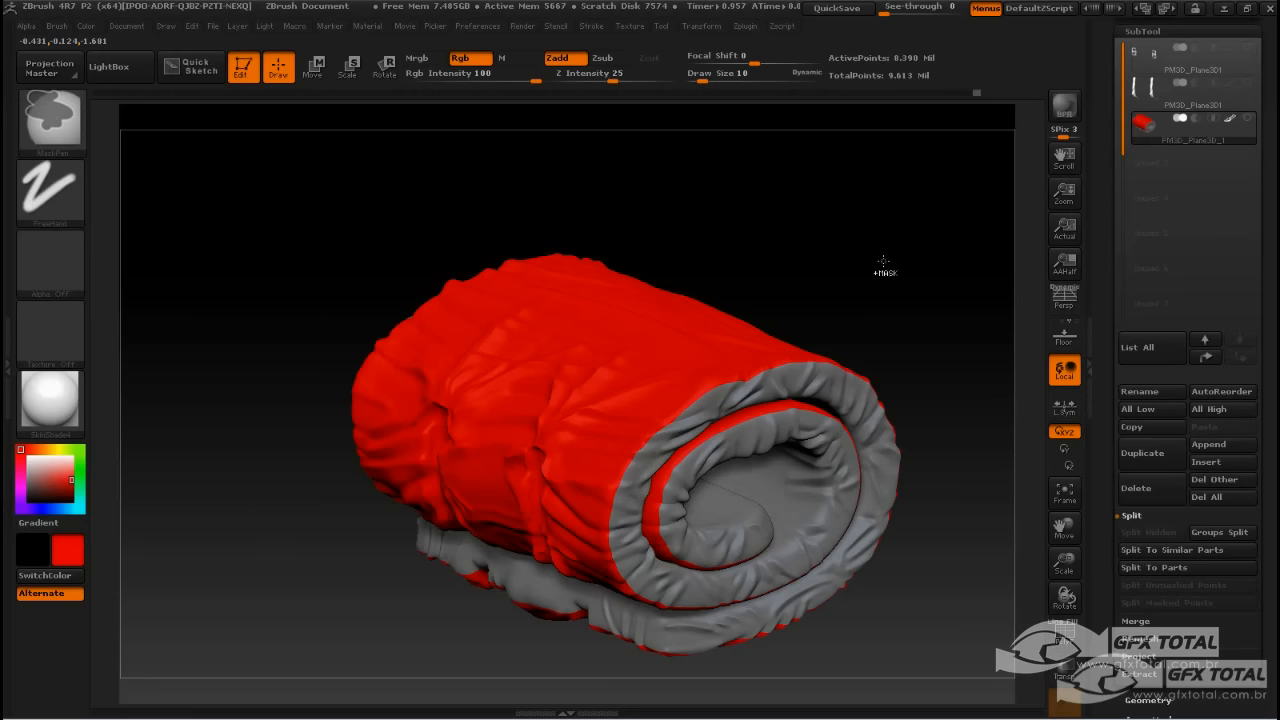
{"action": "left_click_drag", "start_coordinate": [885, 260], "coordinate": [980, 372], "text": "ctrl"}
{"action": "key", "text": "ctrl+shift"}
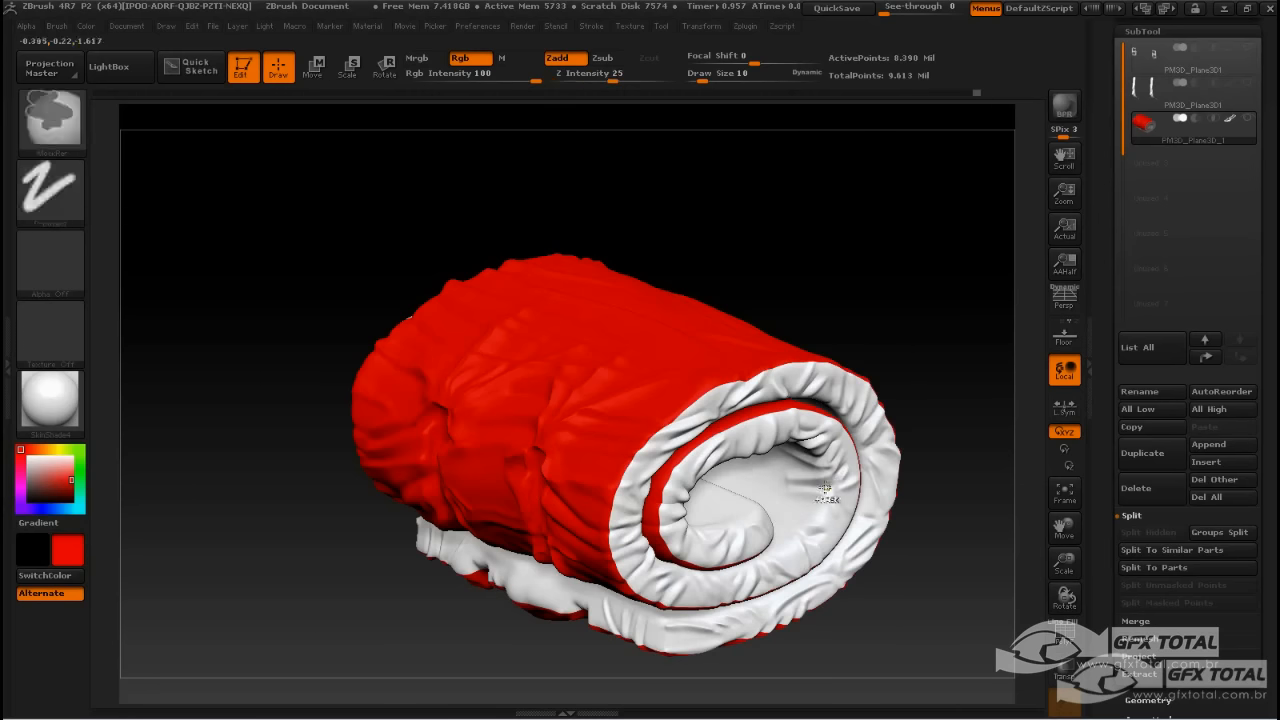
With the polygroup wireframe shown at the lowest subdivision level, isolate the bedroll's green inner surface polygroup.
{"action": "key", "text": "shift+f"}
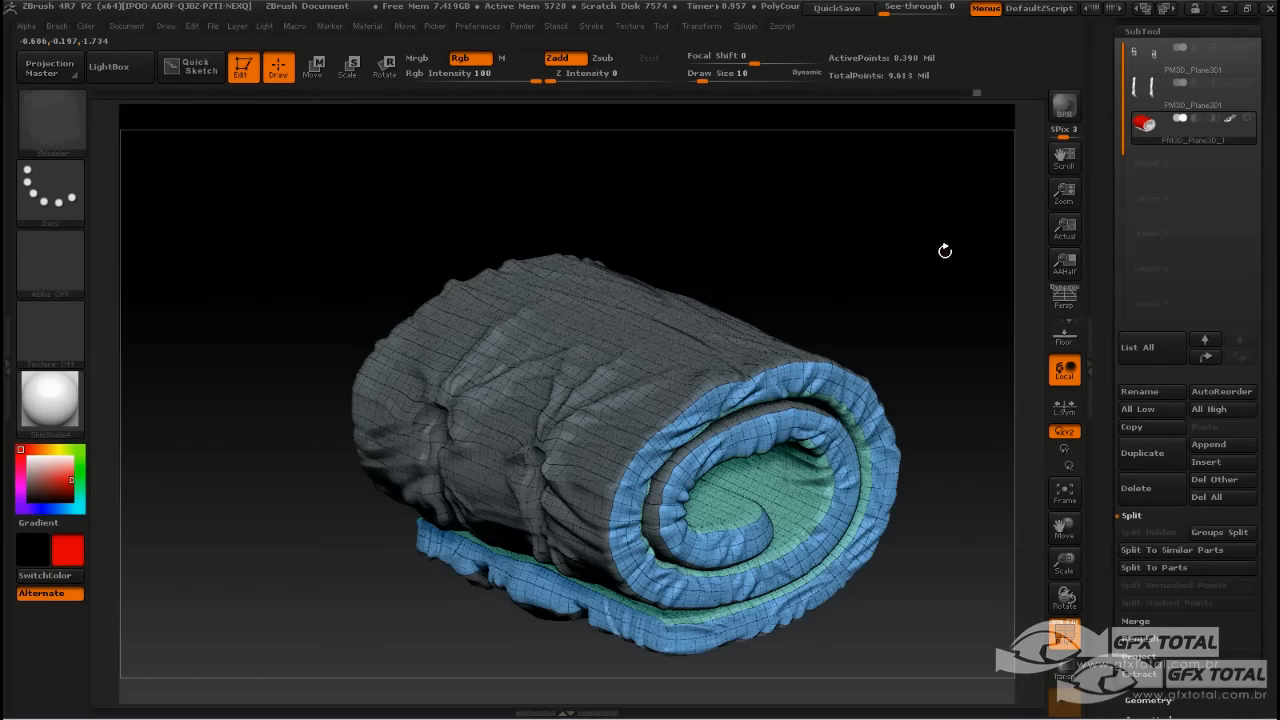
{"action": "key", "text": "shift+d"}
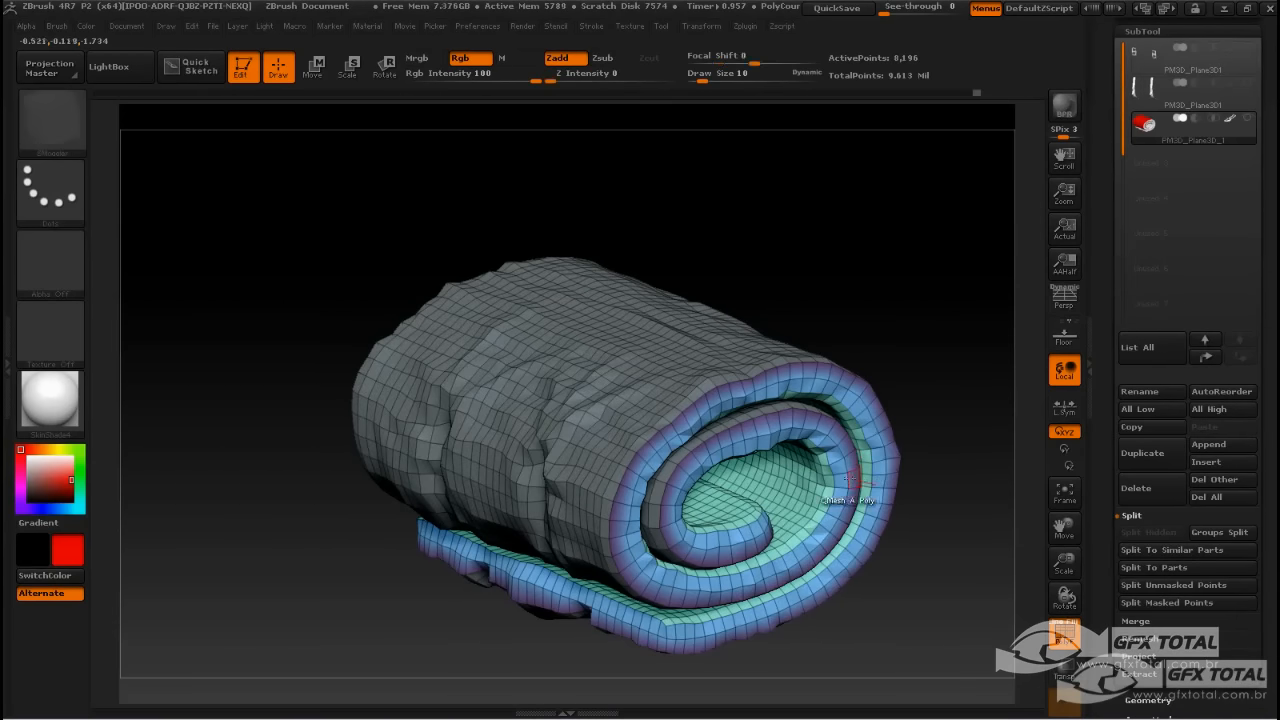
{"action": "key", "text": "ctrl+shift"}
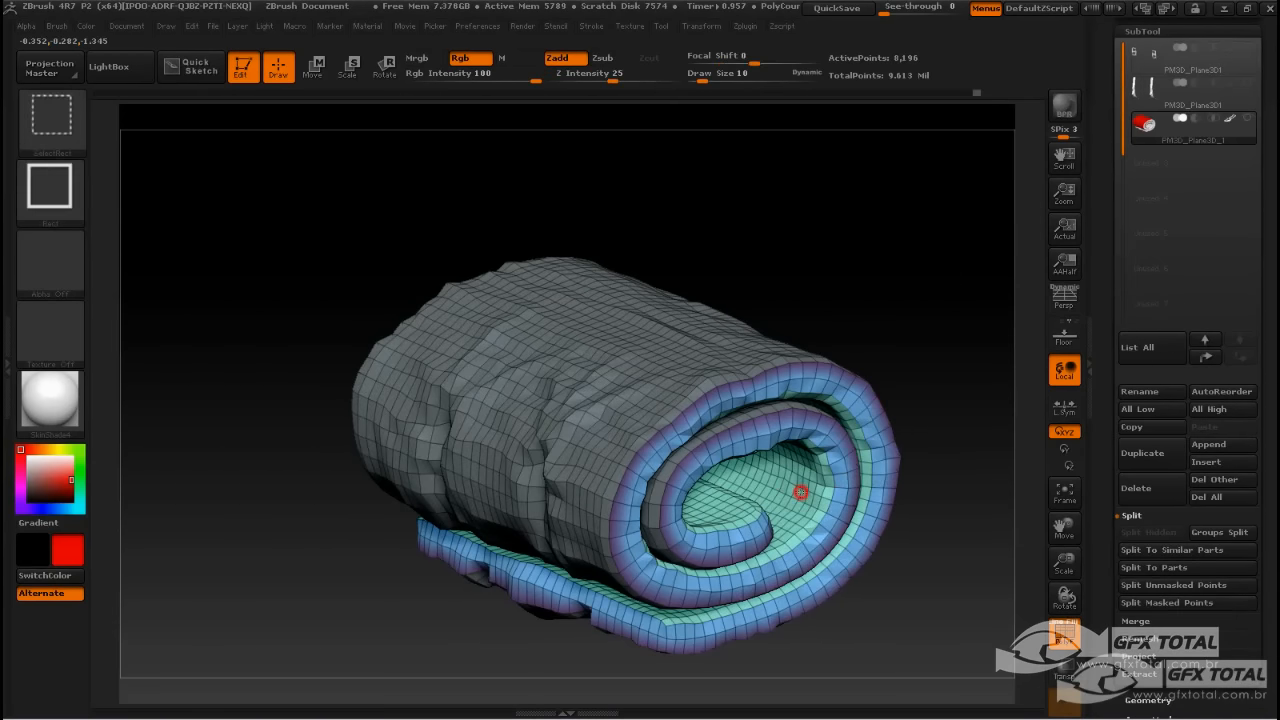
{"action": "left_click", "coordinate": [800, 492], "text": "ctrl+shift"}
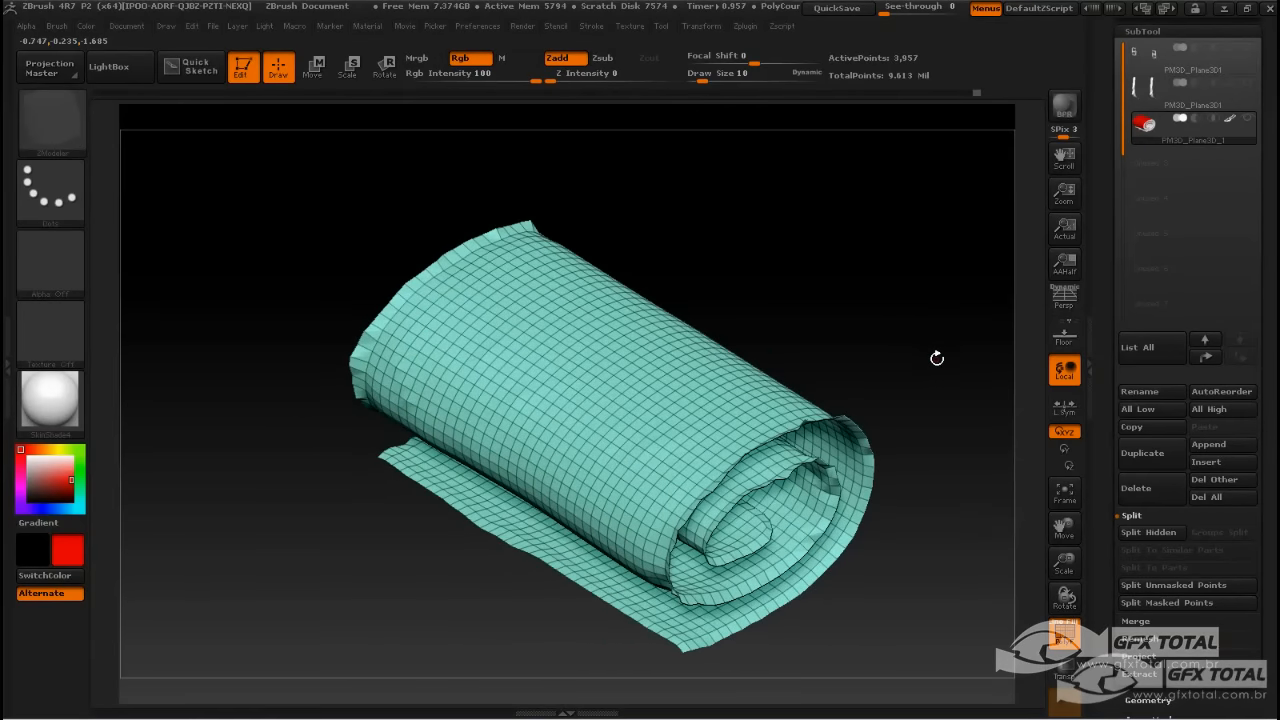
At the highest subdivision level, leave only the inner surface unmasked by masking it, showing the hidden parts and inverting the mask.
{"action": "key", "text": "d"}
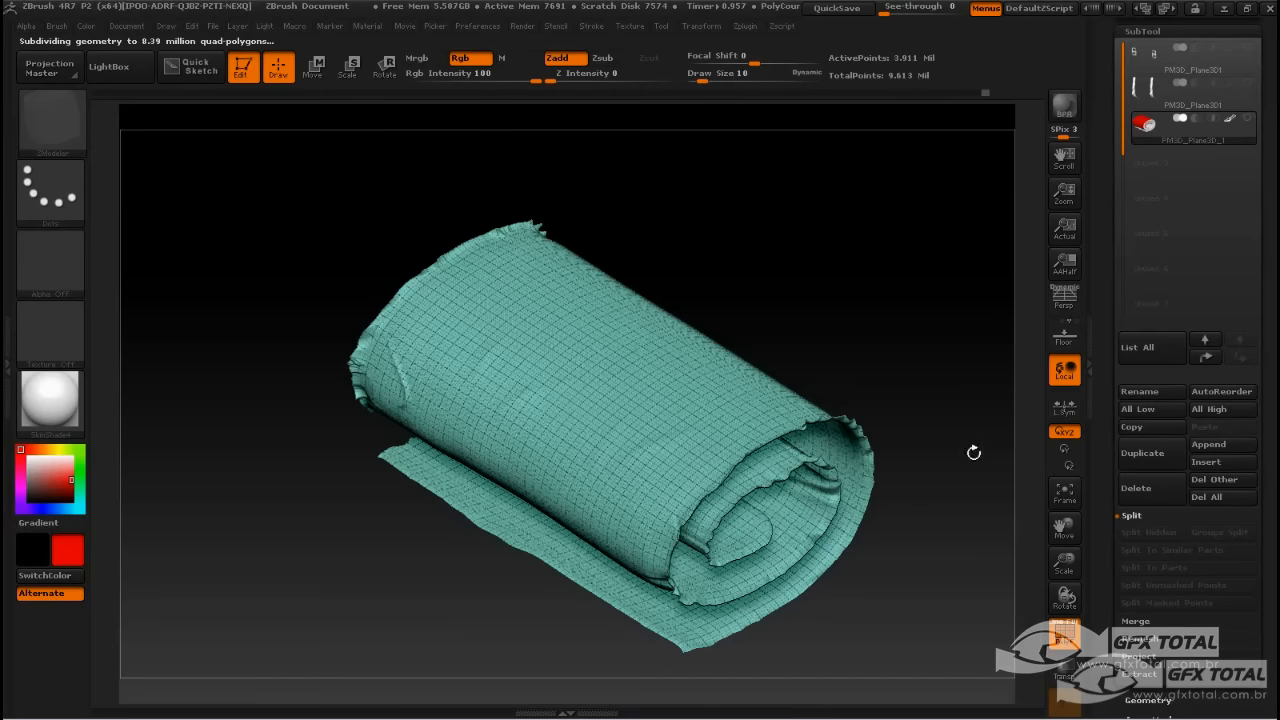
{"action": "left_click", "coordinate": [938, 366], "text": "ctrl"}
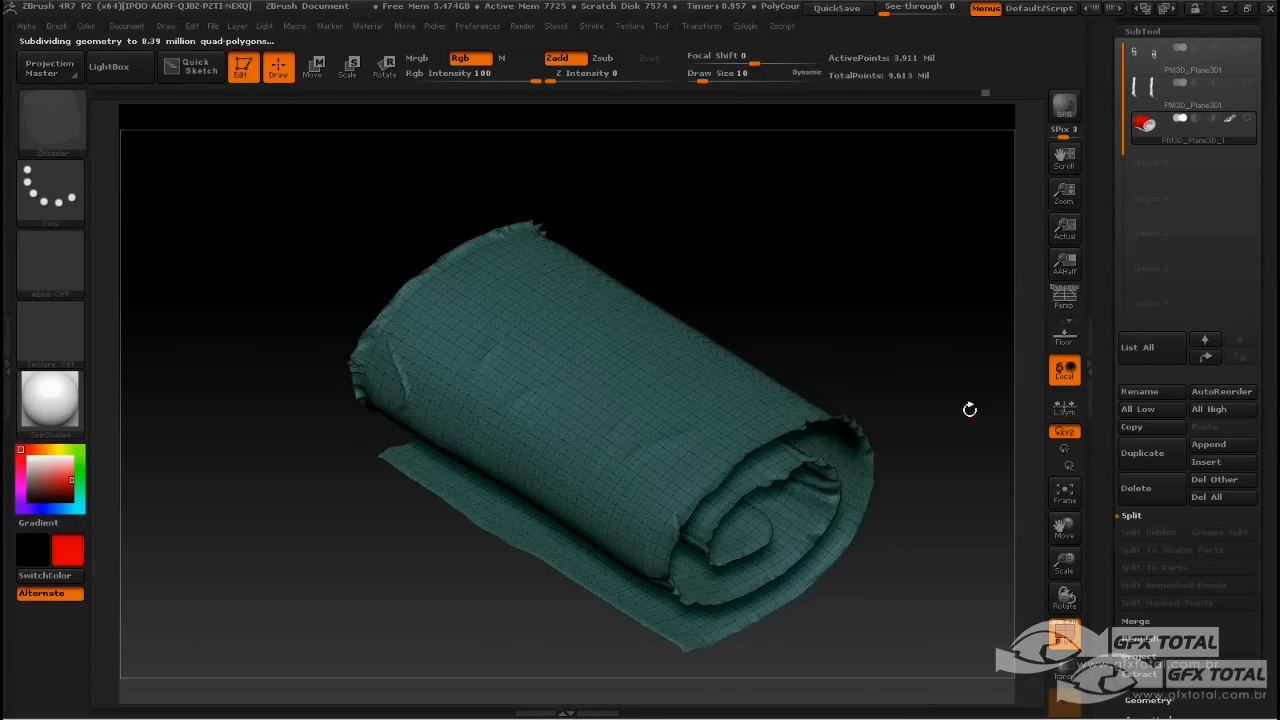
{"action": "key", "text": "ctrl+shift"}
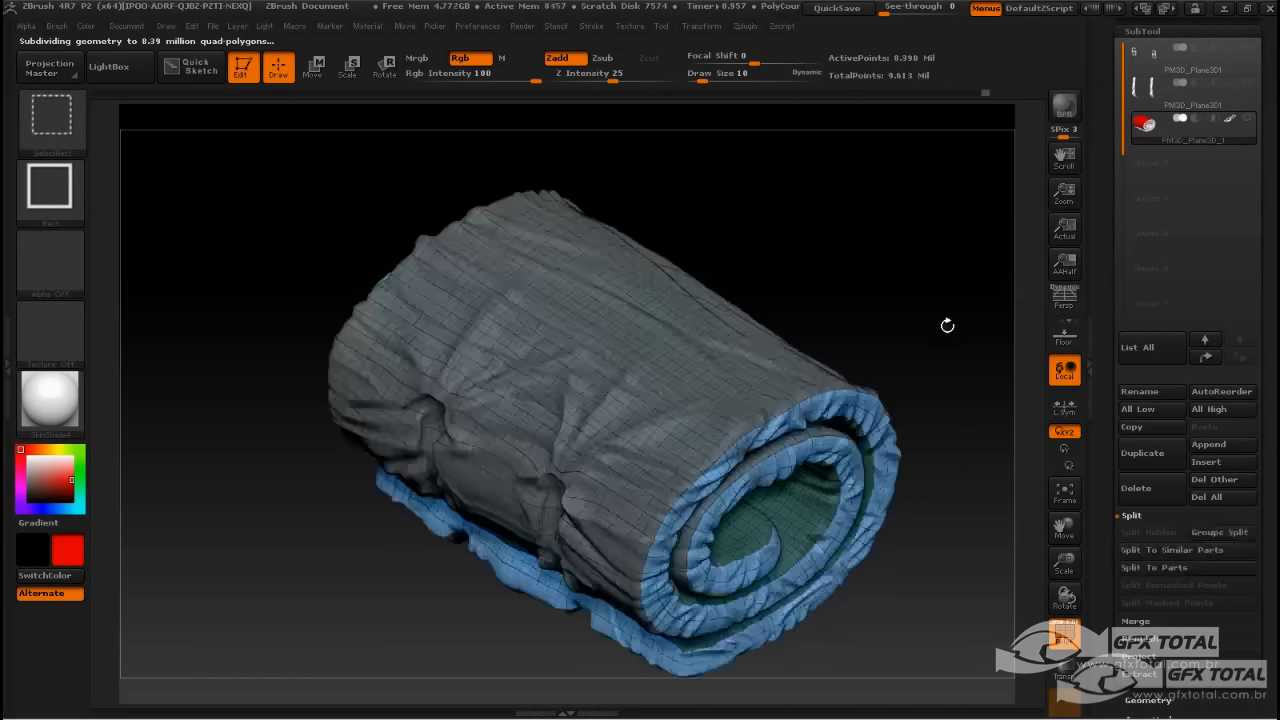
{"action": "left_click", "coordinate": [912, 396], "text": "ctrl"}
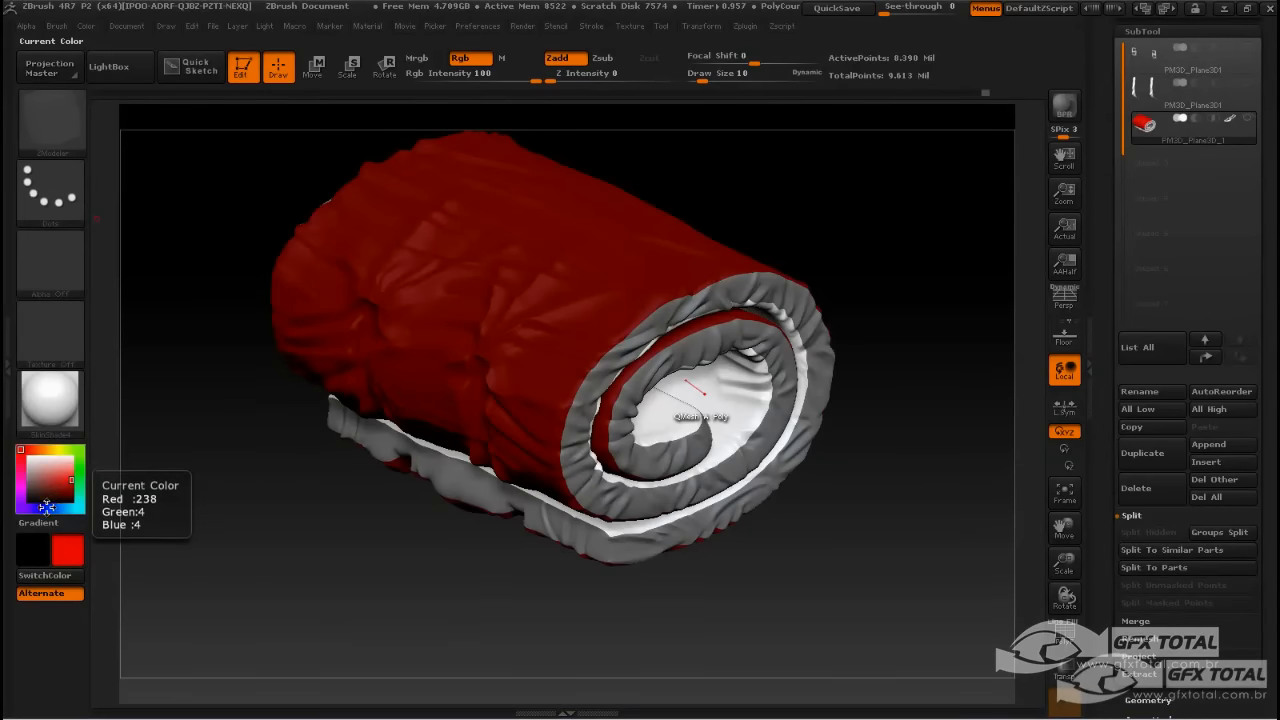
Pick solid blue (R 10, G 61, B 215) and fill the bedroll's unmasked inner surface with it.
{"action": "left_click", "coordinate": [47, 508]}
{"action": "left_click", "coordinate": [68, 486]}
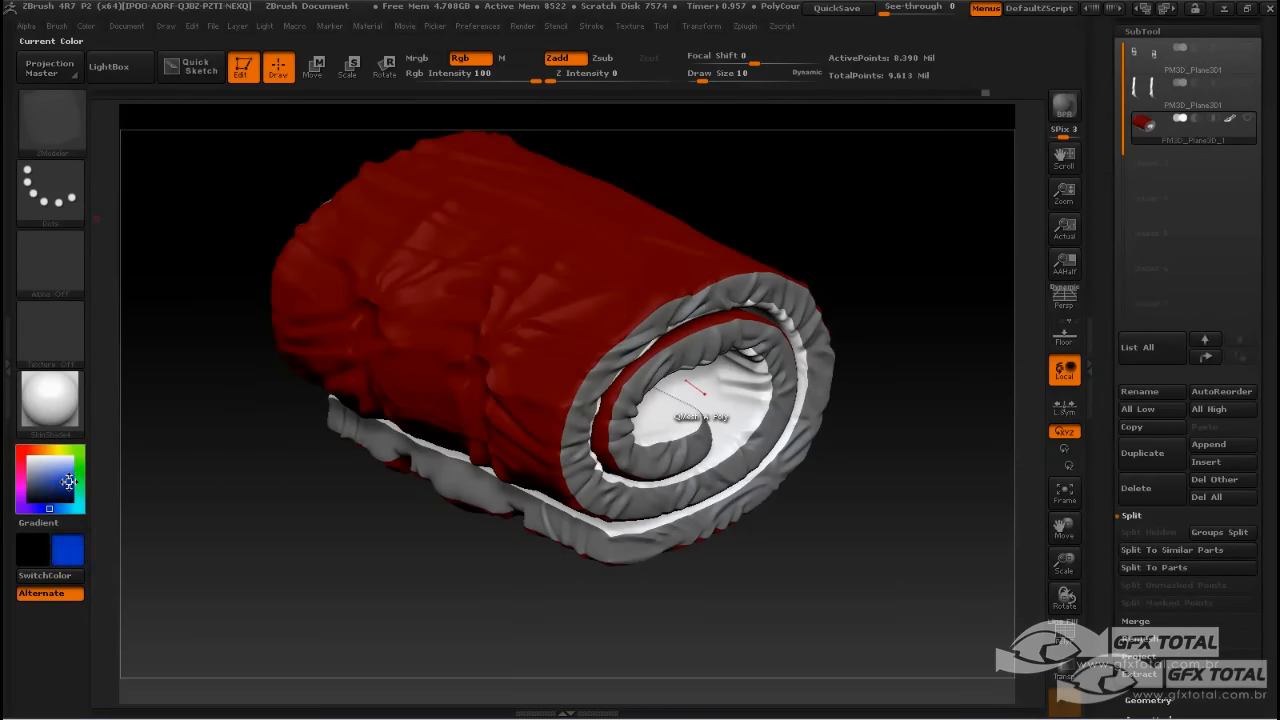
{"action": "left_click", "coordinate": [86, 27]}
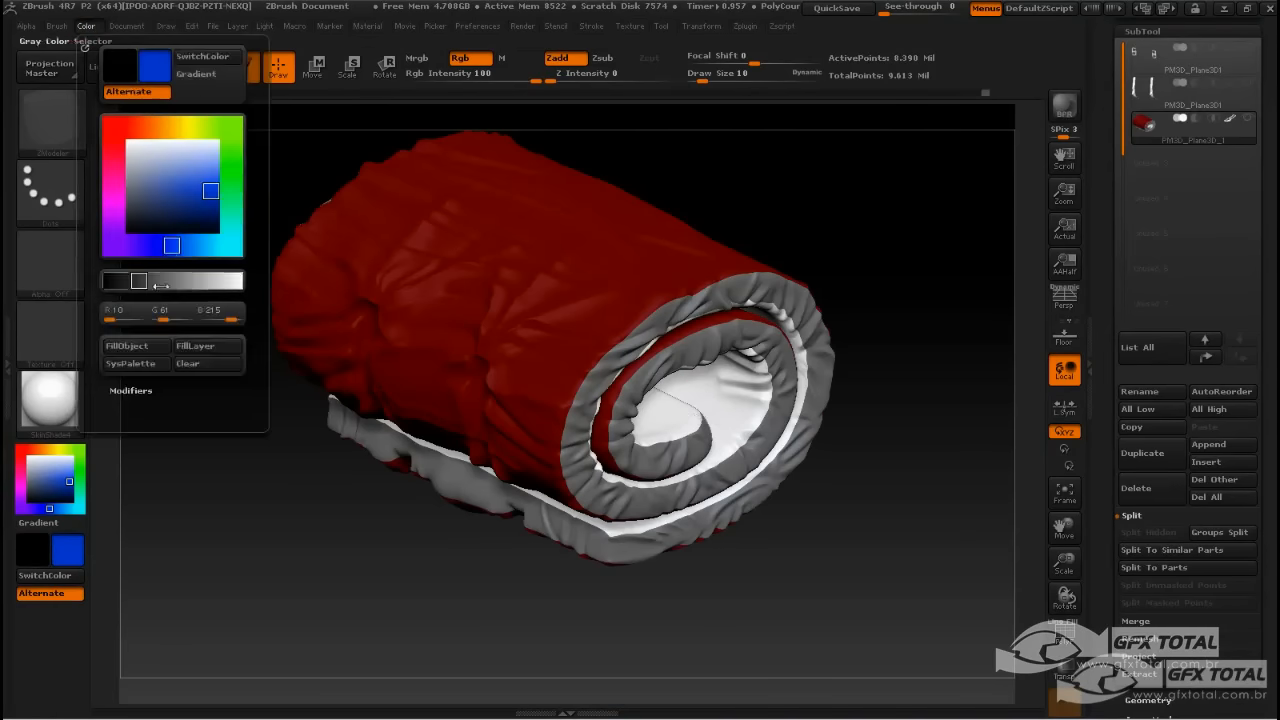
{"action": "left_click", "coordinate": [126, 345]}
{"action": "left_click_drag", "start_coordinate": [923, 506], "coordinate": [931, 486]}
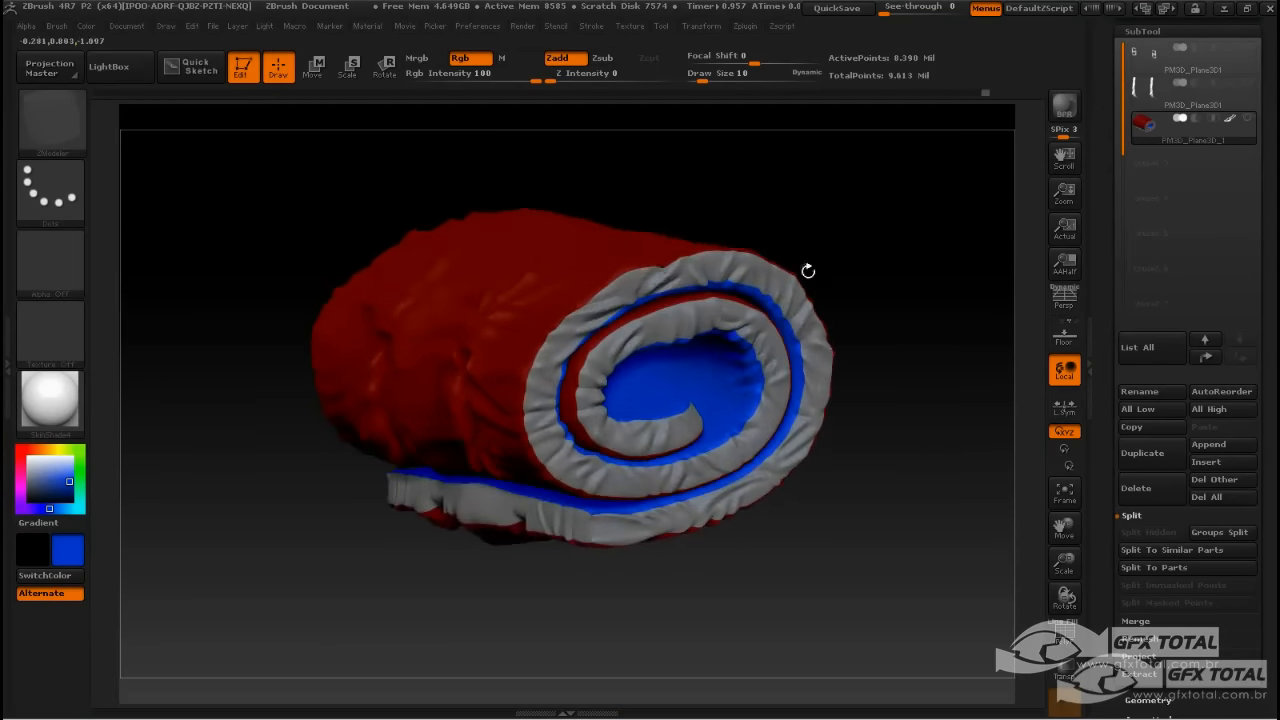
With the polygroup wireframe shown at the lowest subdivision level, hide the outer and inner surfaces to isolate the rim polygroup.
{"action": "key", "text": "shift"}
{"action": "key", "text": "shift"}
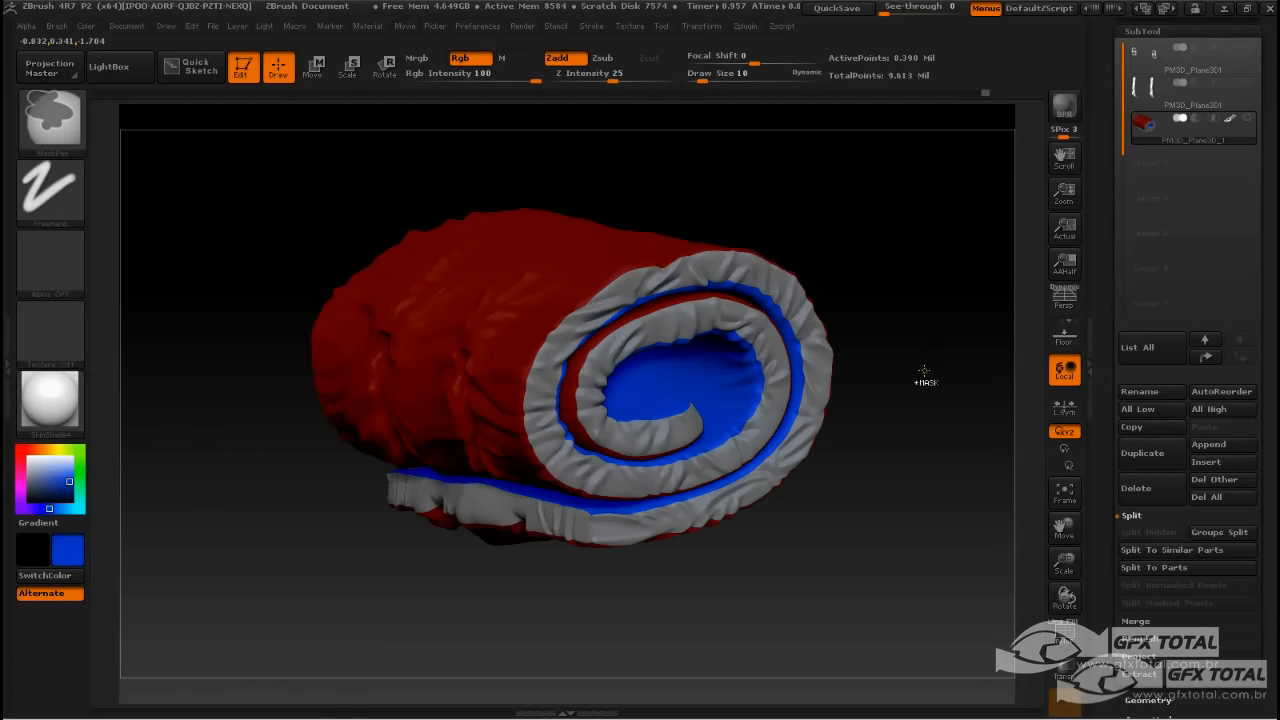
{"action": "left_click_drag", "start_coordinate": [925, 370], "coordinate": [920, 377]}
{"action": "left_click", "coordinate": [1064, 636]}
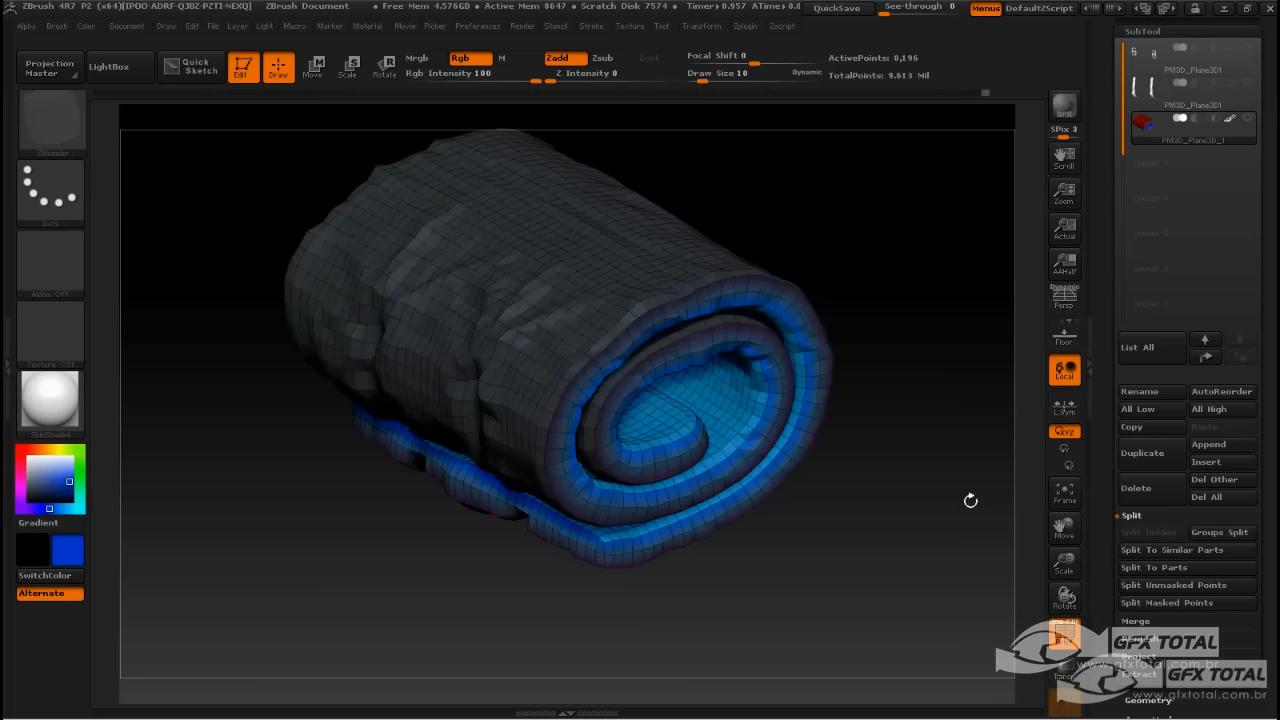
{"action": "left_click", "coordinate": [622, 286], "text": "ctrl+shift"}
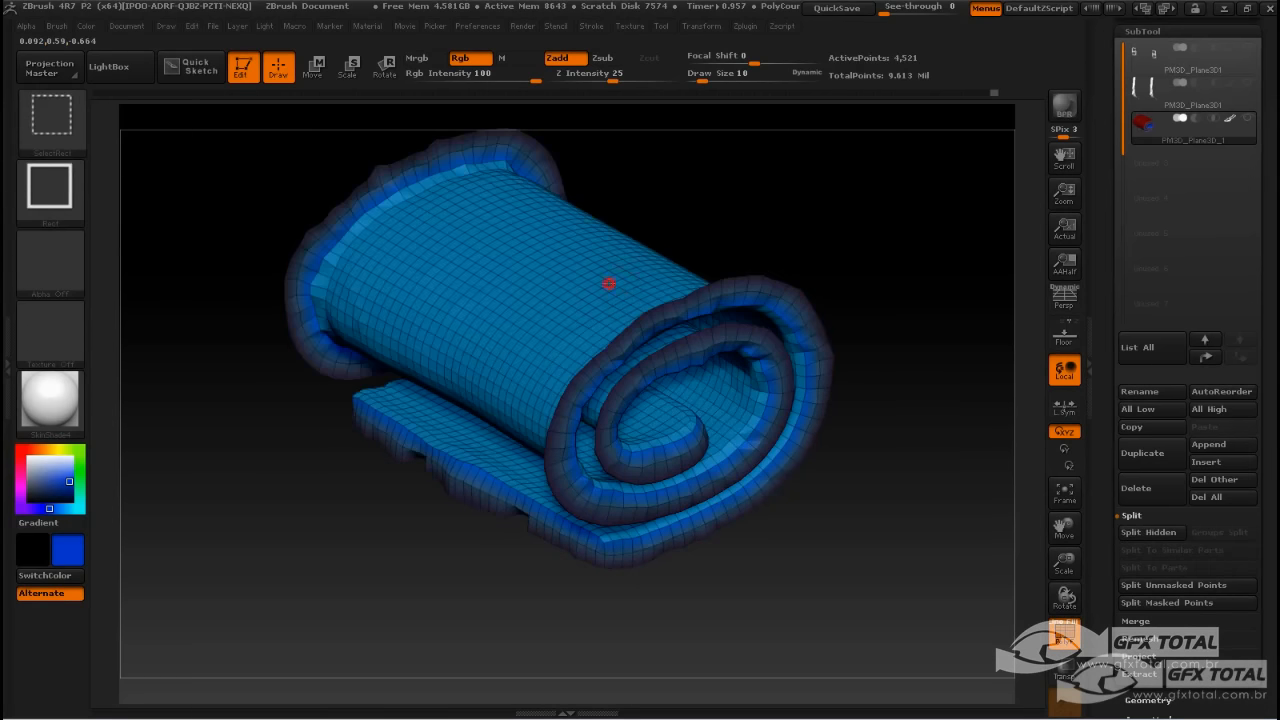
{"action": "left_click", "coordinate": [608, 284], "text": "ctrl+alt+shift"}
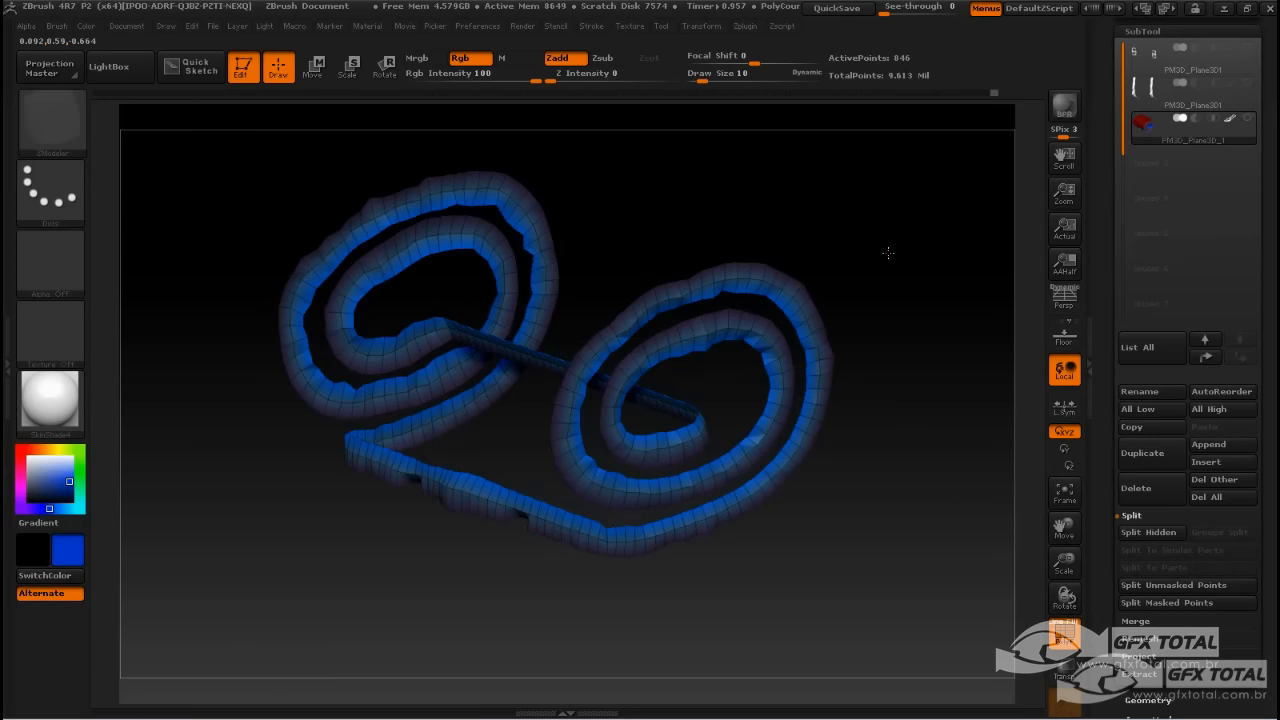
At the highest subdivision level with the wireframe off, try to mask the isolated rims by inverting the mask, and show the whole bedroll.
{"action": "left_click", "coordinate": [888, 254], "text": "ctrl+shift"}
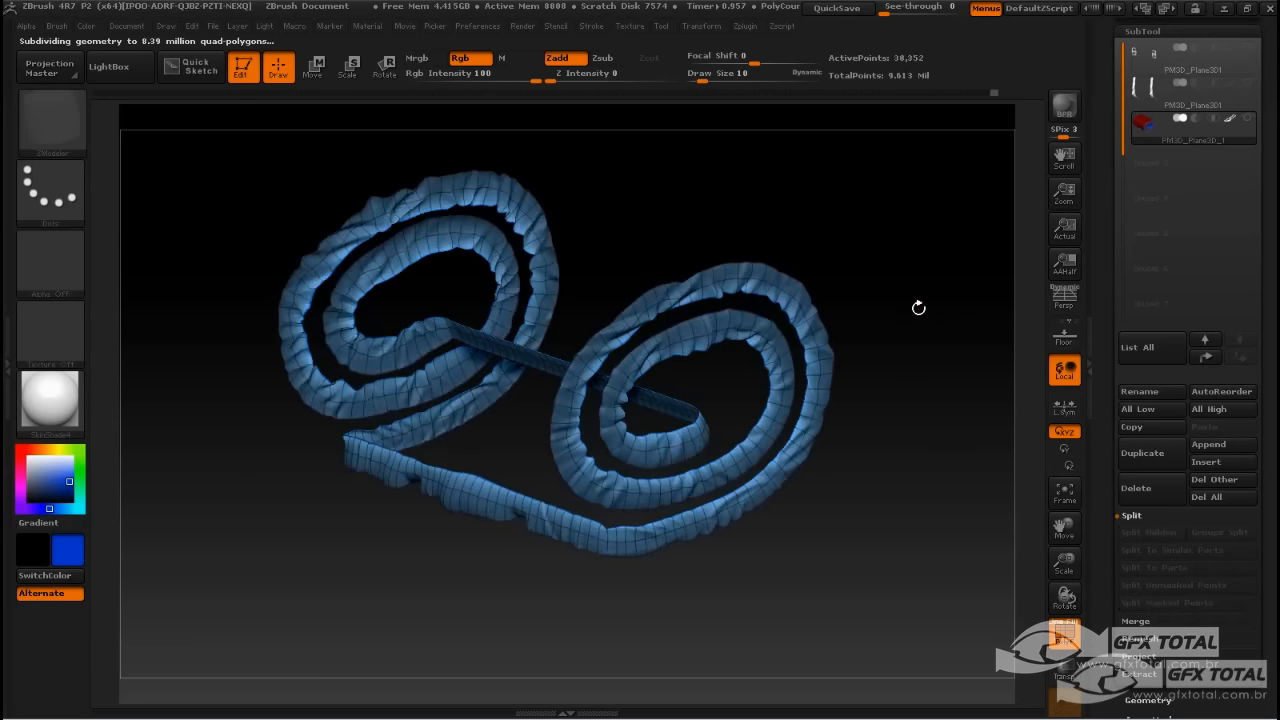
{"action": "left_click", "coordinate": [1058, 634]}
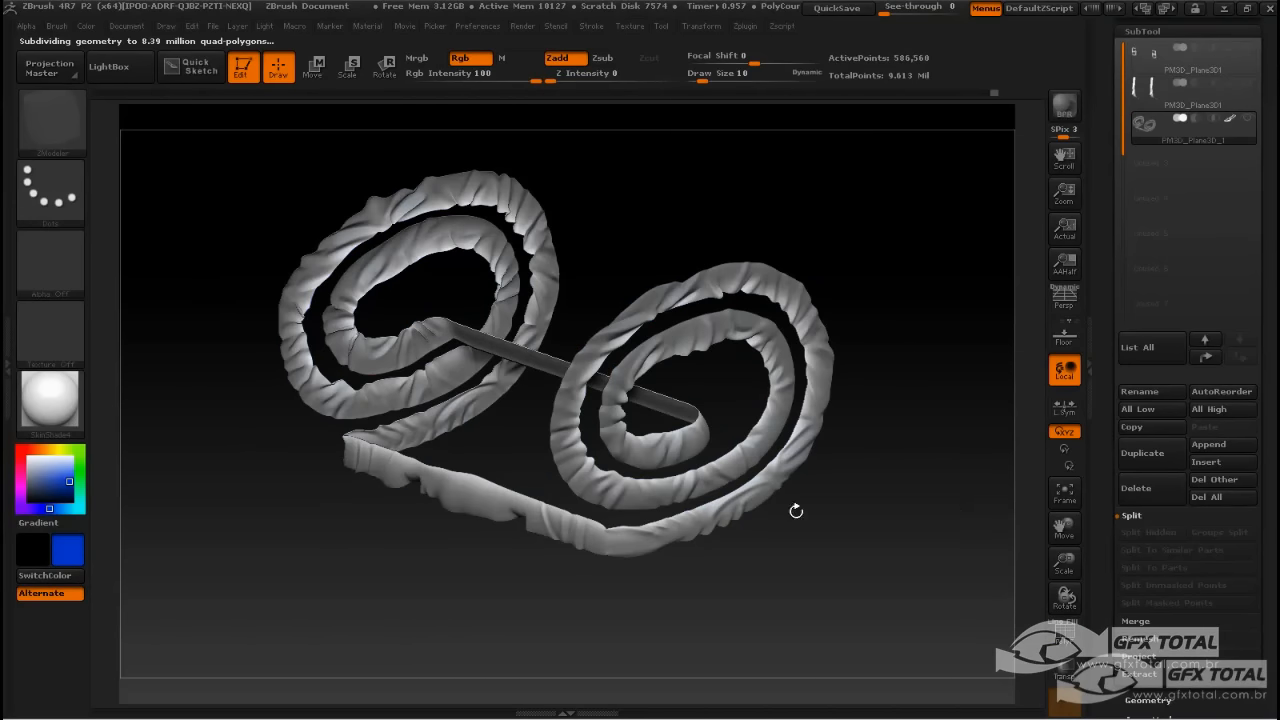
{"action": "left_click", "coordinate": [309, 567], "text": "ctrl"}
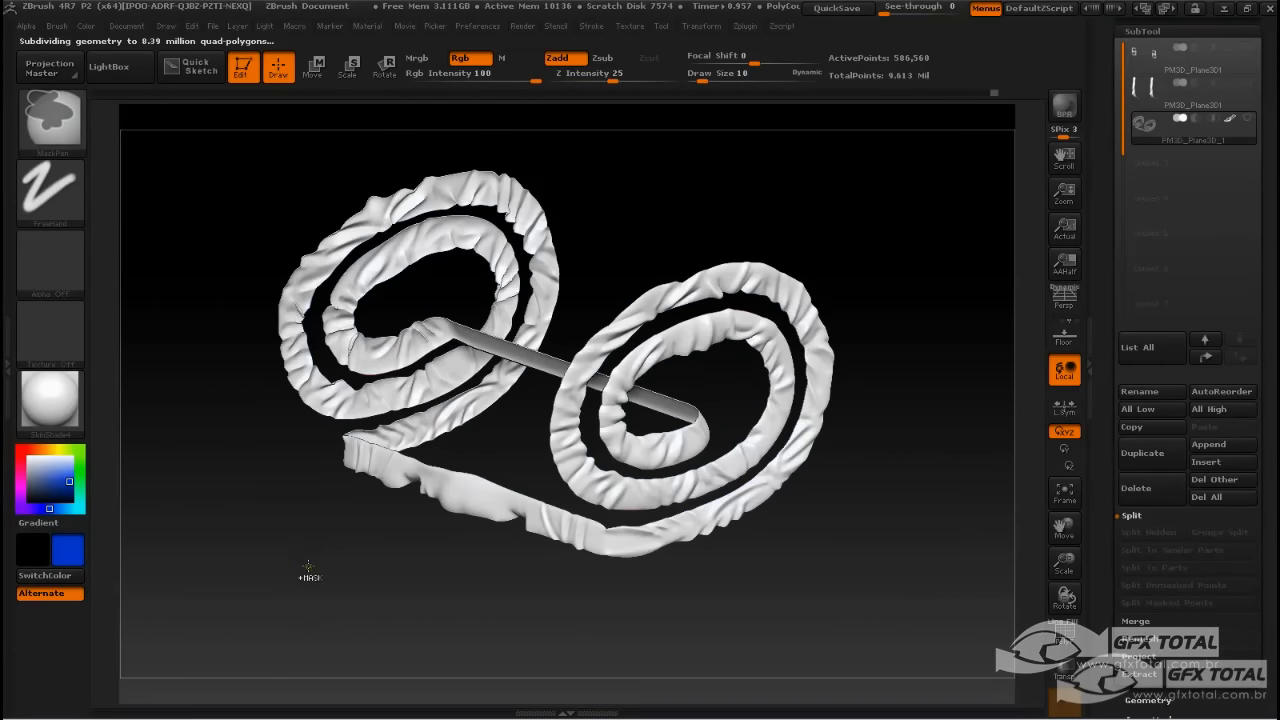
{"action": "left_click", "coordinate": [299, 566], "text": "ctrl"}
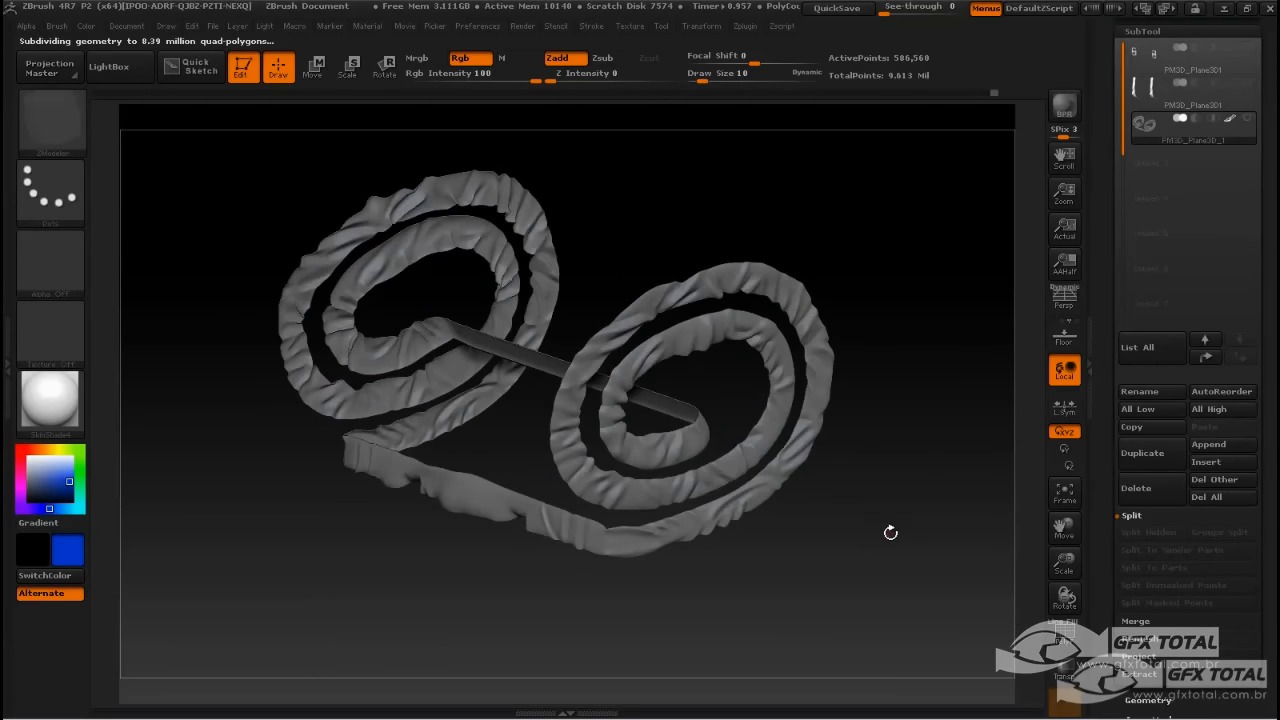
{"action": "key", "text": "ctrl+shift"}
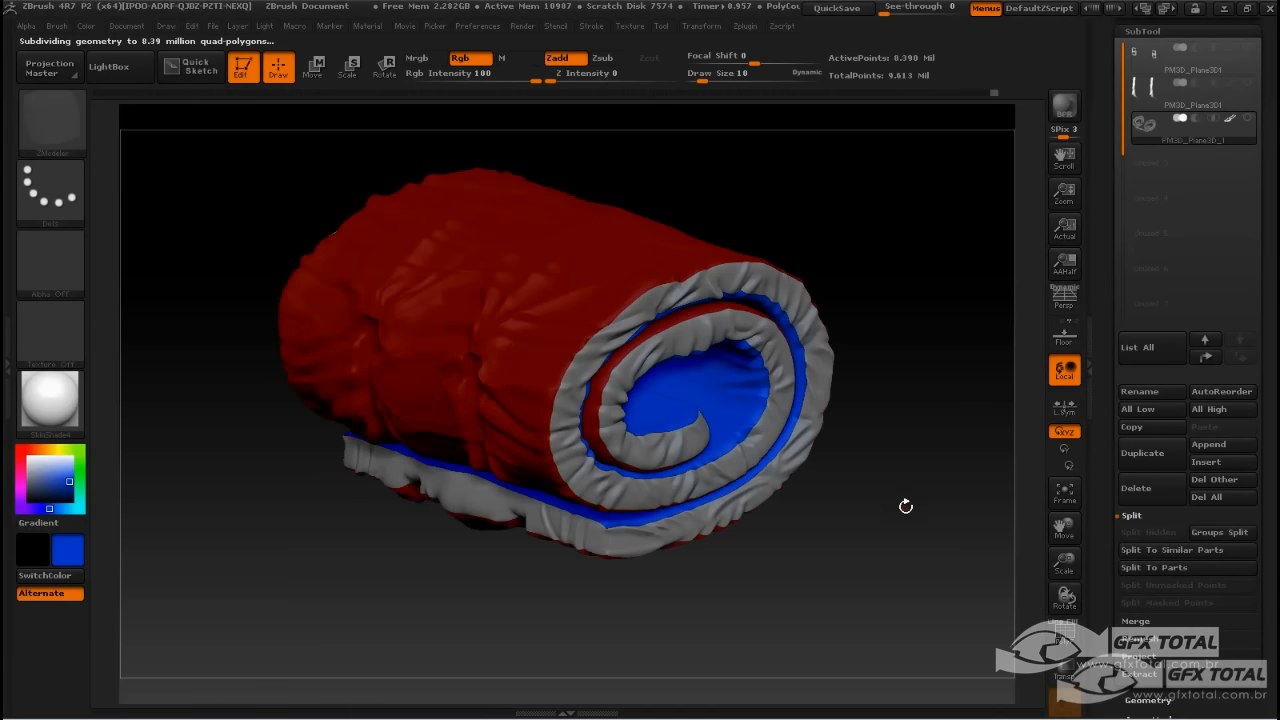
{"action": "left_click_drag", "start_coordinate": [903, 506], "coordinate": [889, 463]}
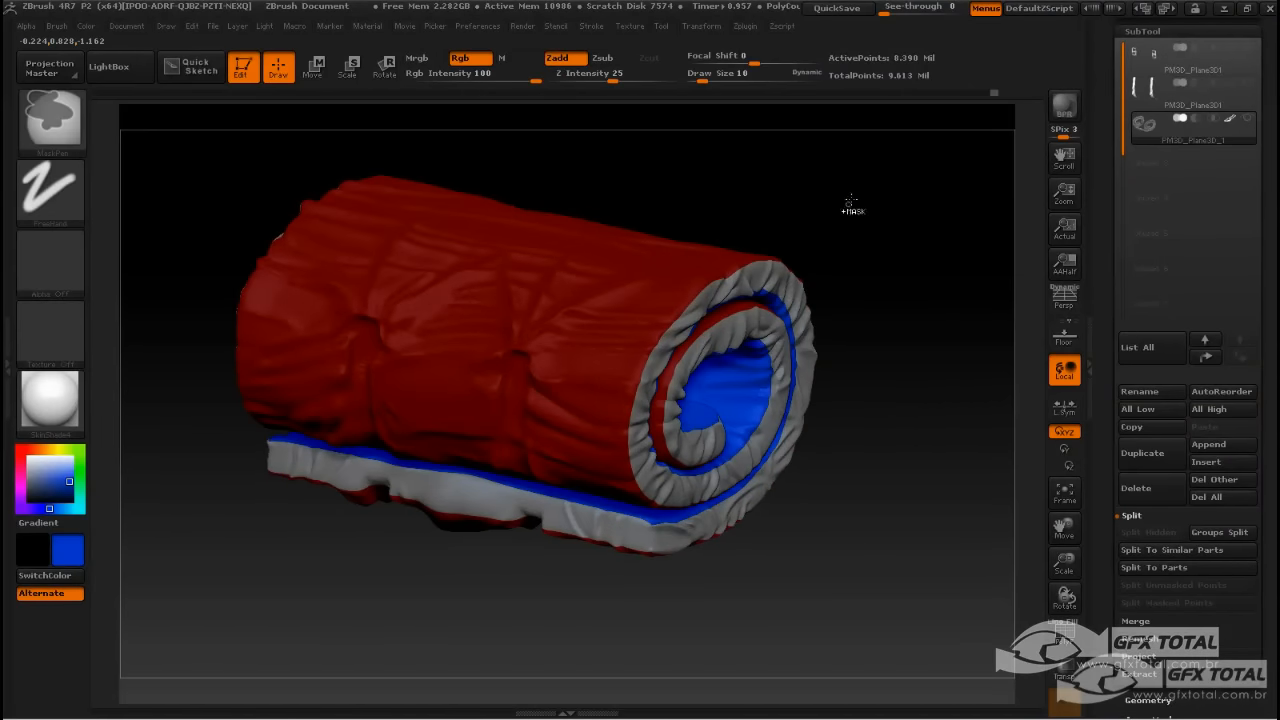
Clear the bedroll's mask and, at the lowest subdivision level, hide the outer and inner surfaces so only the rims are shown.
{"action": "left_click_drag", "start_coordinate": [851, 200], "coordinate": [895, 300], "text": "ctrl"}
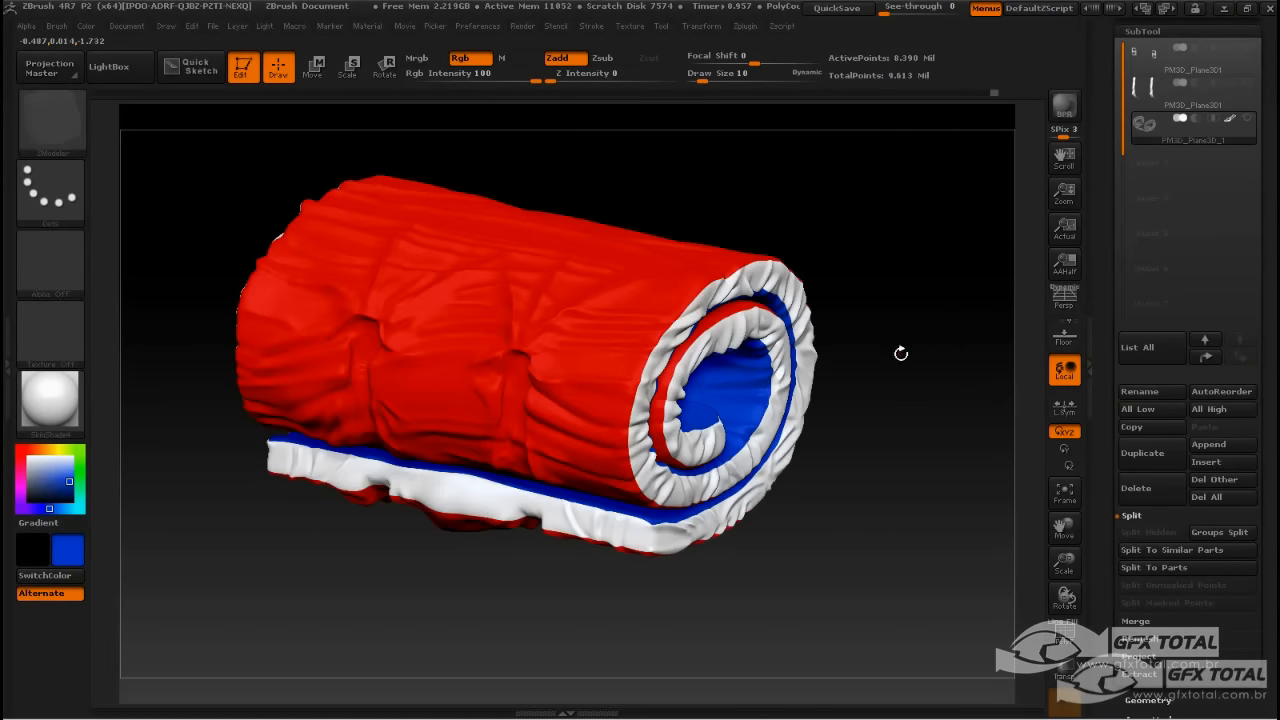
{"action": "key", "text": "shift"}
{"action": "key", "text": "shift+d"}
{"action": "key", "text": "shift+d"}
{"action": "key", "text": "shift+d"}
{"action": "key", "text": "shift+d"}
{"action": "key", "text": "shift+d"}
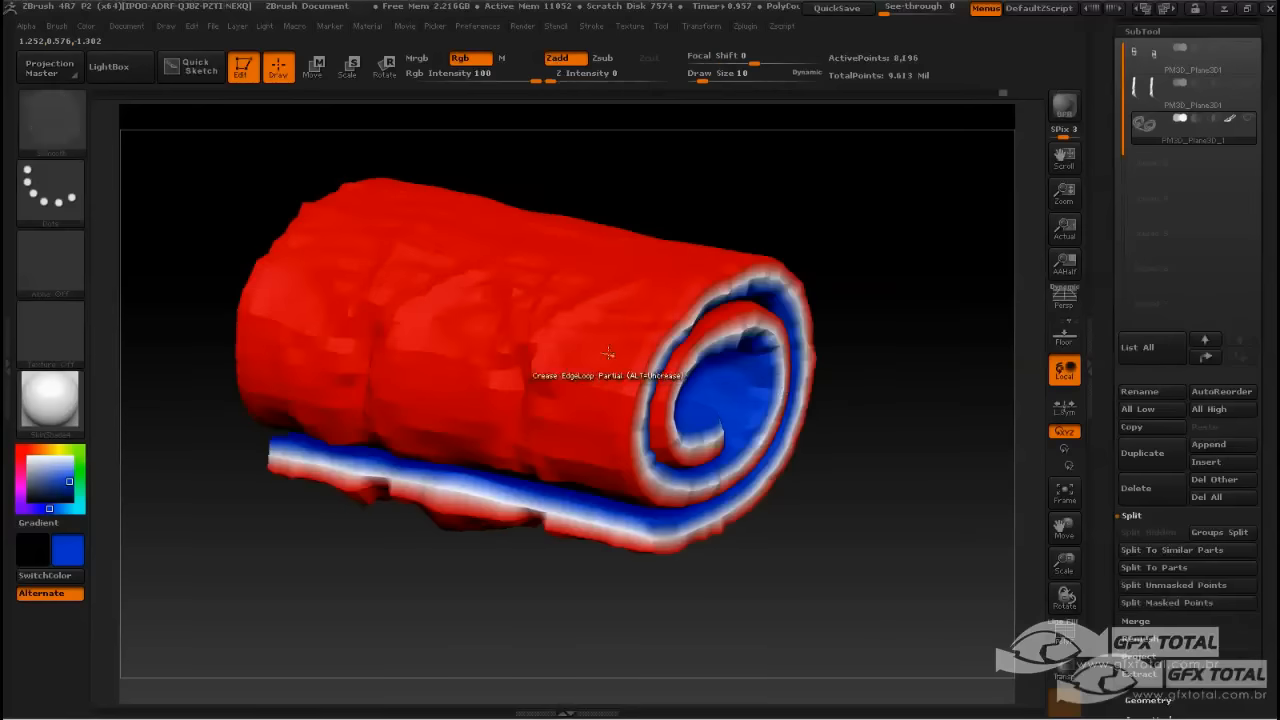
{"action": "left_click", "coordinate": [594, 354], "text": "ctrl+shift"}
{"action": "left_click", "coordinate": [593, 348], "text": "ctrl+shift"}
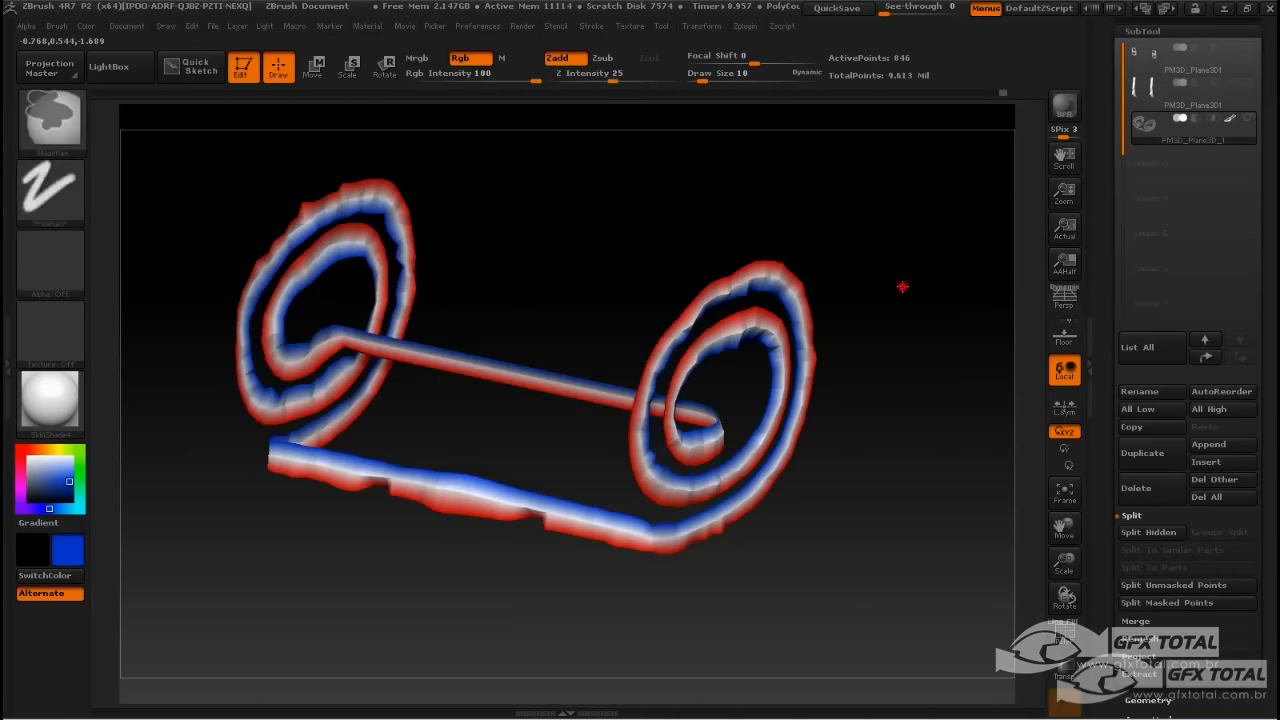
Return to the highest subdivision level, mask the isolated rims and show the hidden parts of the bedroll.
{"action": "key", "text": "ctrl+d"}
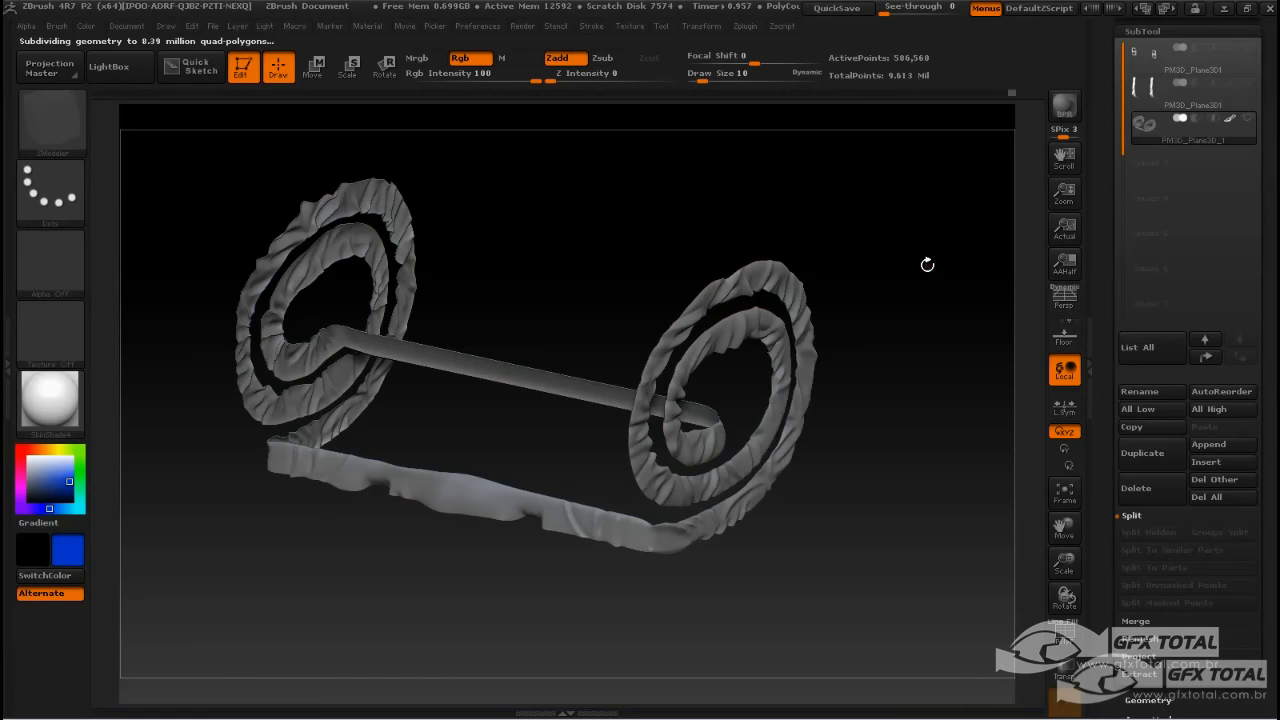
{"action": "key", "text": "ctrl"}
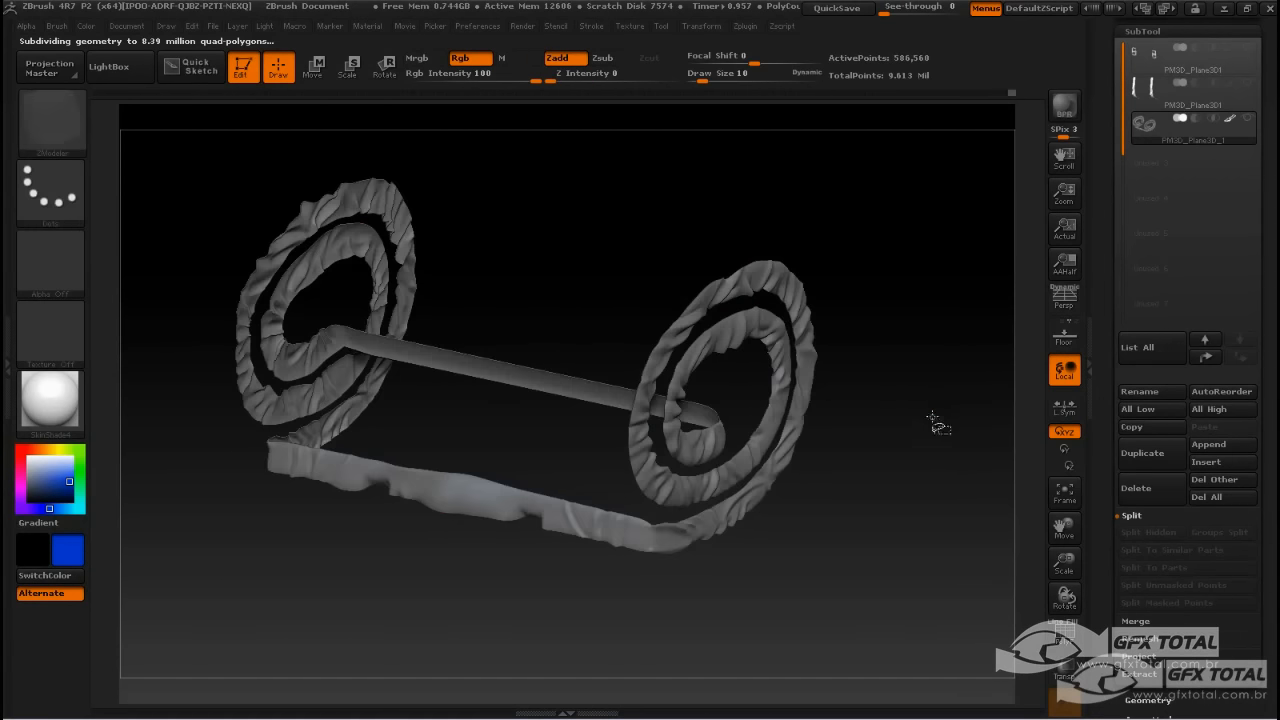
{"action": "key", "text": "ctrl+shift"}
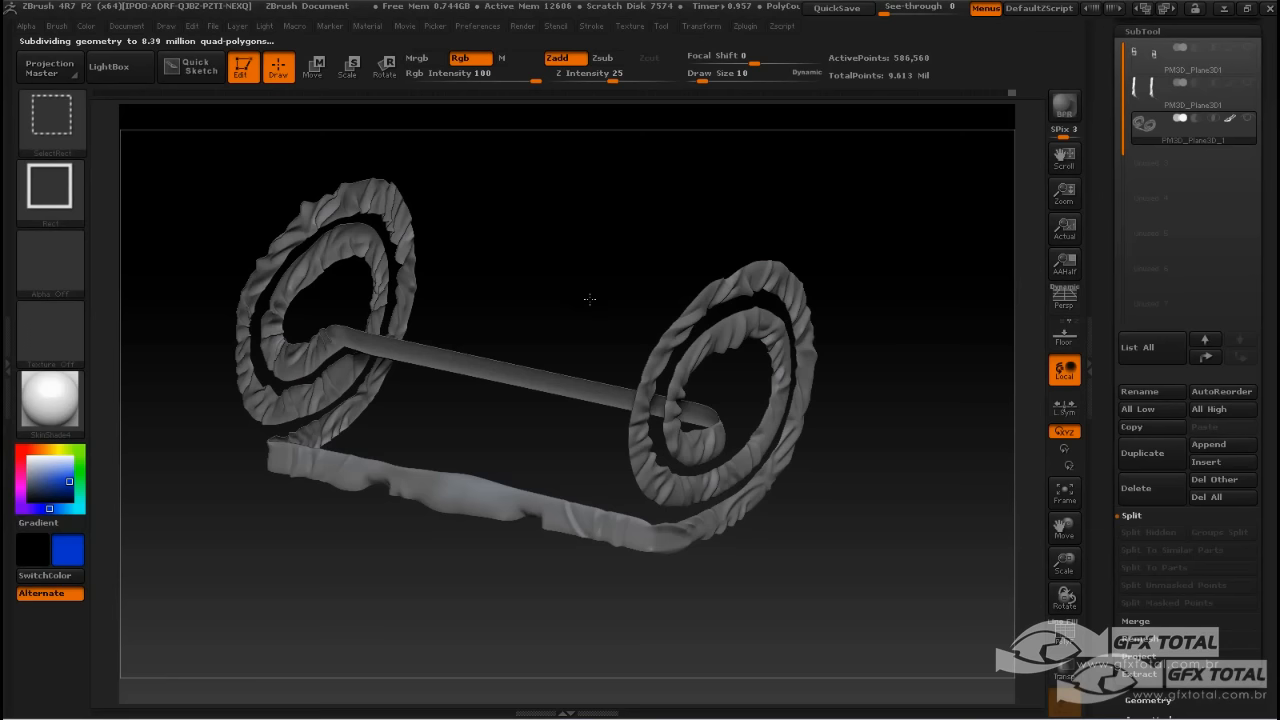
{"action": "left_click", "coordinate": [834, 271], "text": "ctrl+shift"}
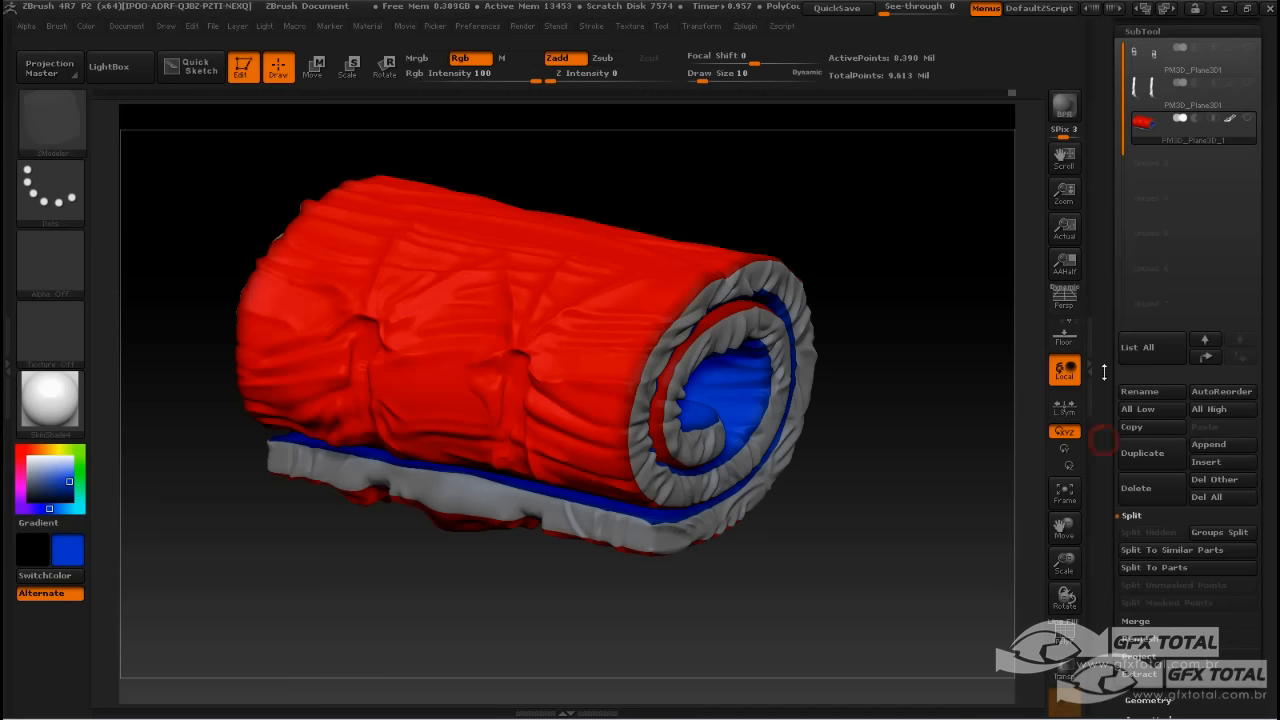
Sharpen the mask on the bedroll's rims and hide the mask display.
{"action": "left_click_drag", "start_coordinate": [741, 332], "coordinate": [619, 284]}
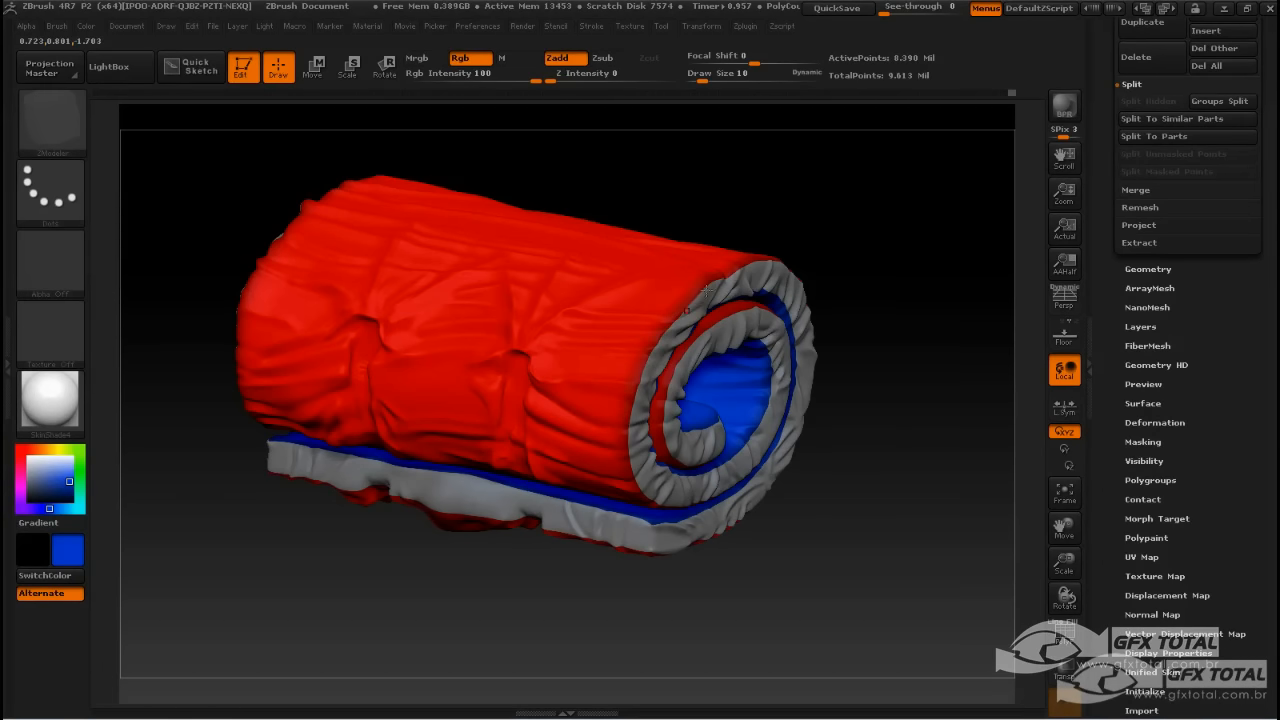
{"action": "left_click_drag", "start_coordinate": [1210, 240], "coordinate": [1223, 418]}
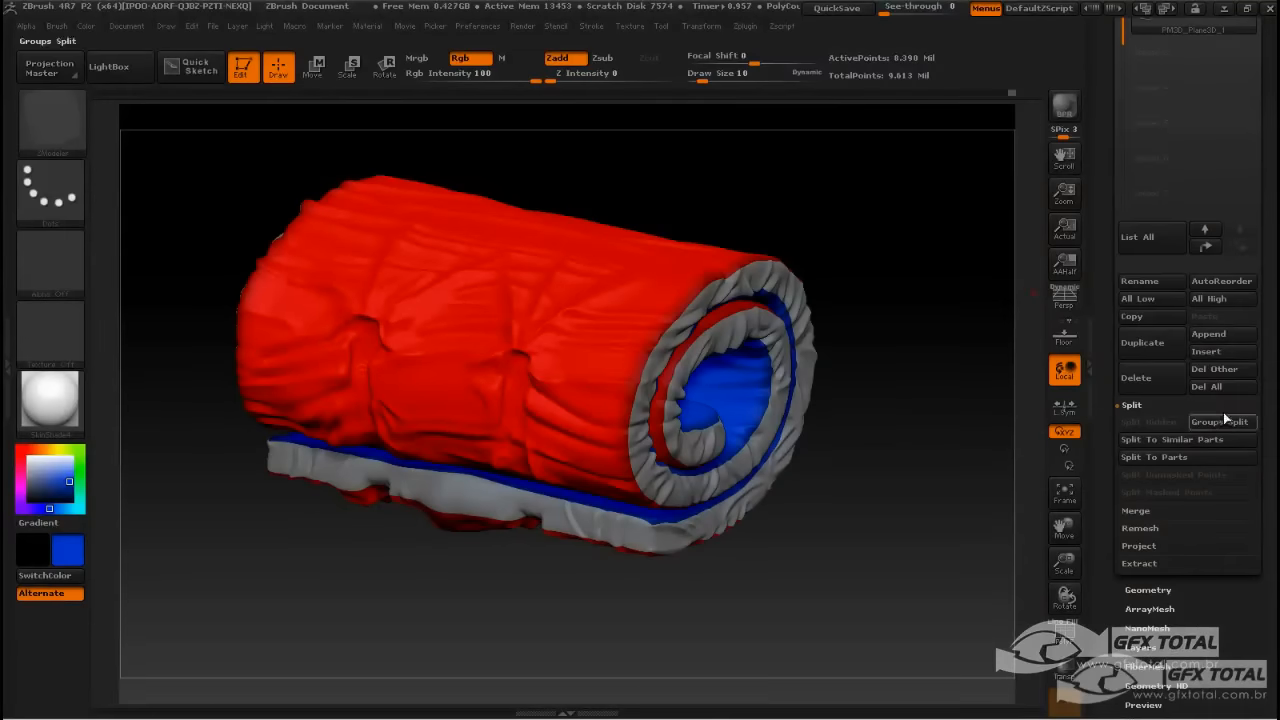
{"action": "left_click_drag", "start_coordinate": [1179, 615], "coordinate": [1219, 467]}
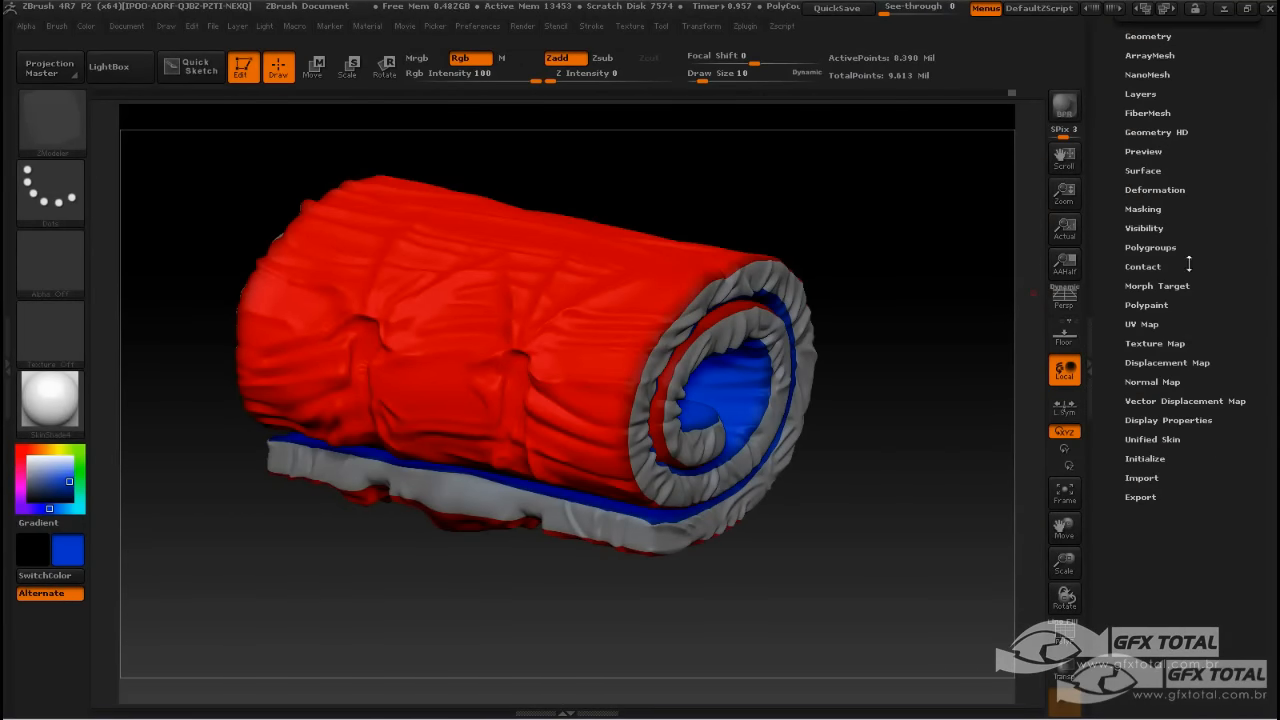
{"action": "left_click_drag", "start_coordinate": [1166, 189], "coordinate": [1173, 258]}
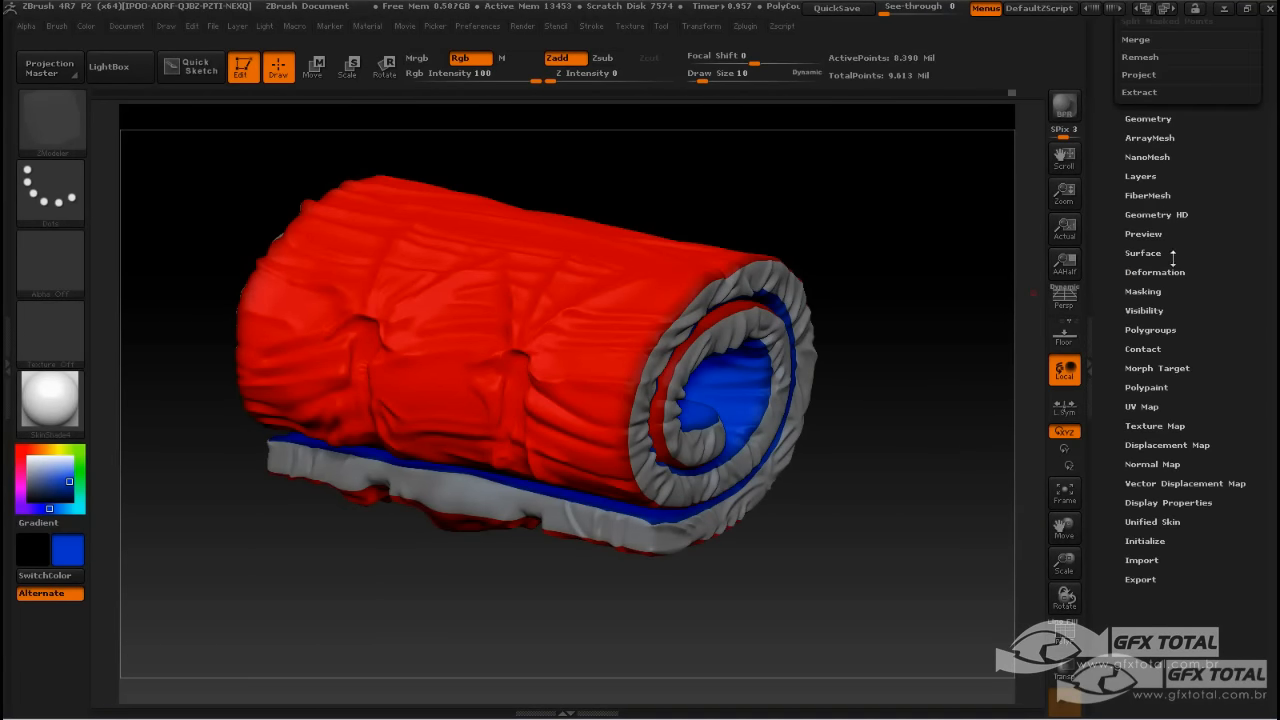
{"action": "left_click", "coordinate": [1142, 292]}
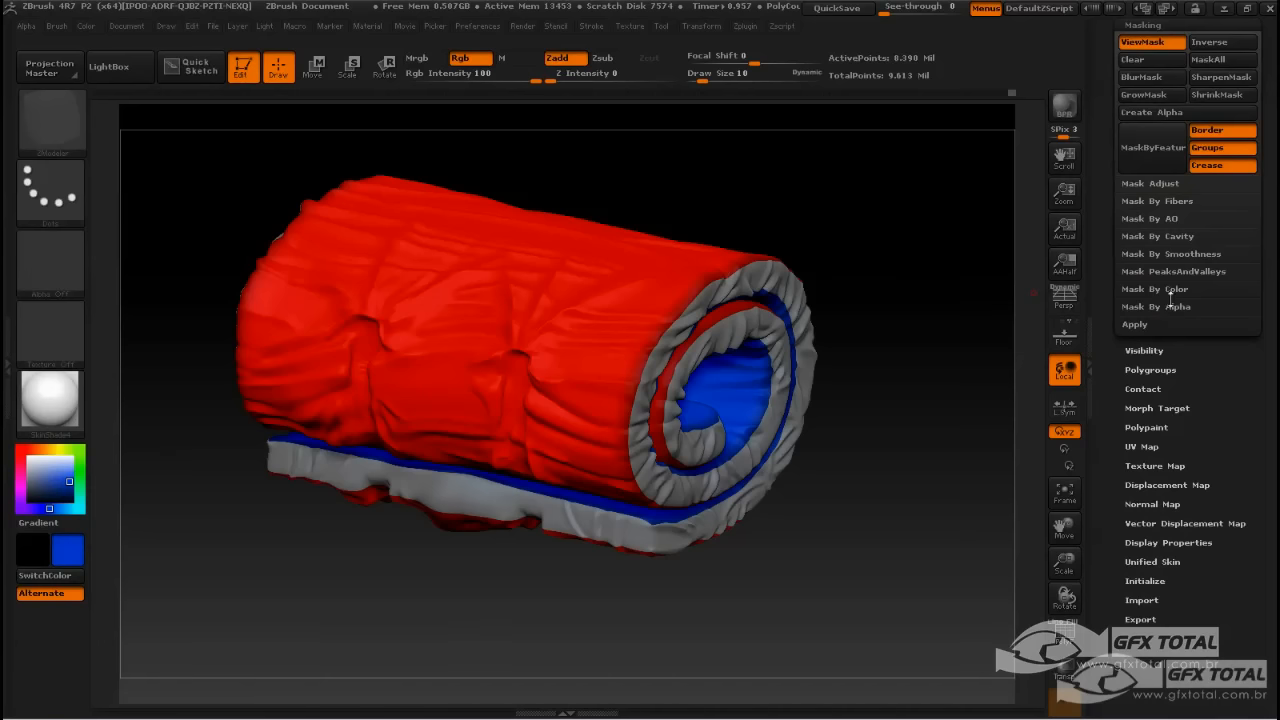
{"action": "left_click", "coordinate": [1217, 81]}
{"action": "mouse_move", "coordinate": [897, 252]}
{"action": "left_mouse_down"}
{"action": "mouse_move", "coordinate": [918, 345]}
{"action": "mouse_move", "coordinate": [909, 305]}
{"action": "left_mouse_up"}
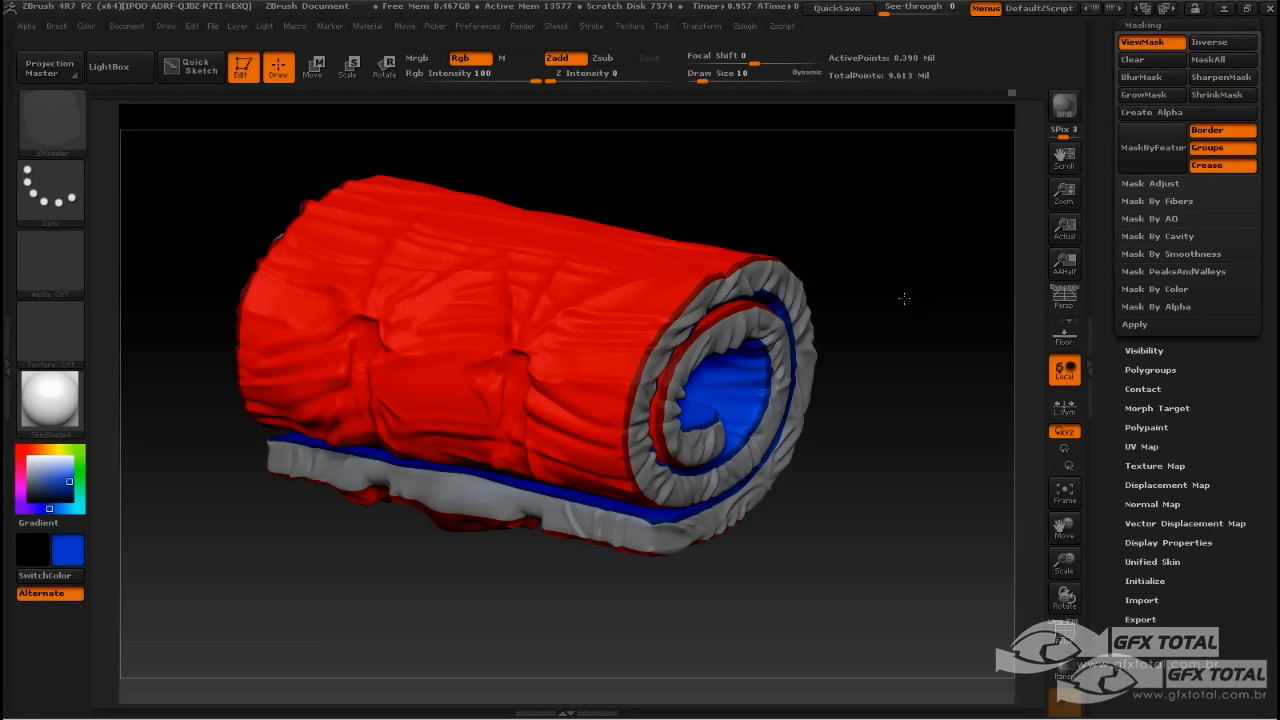
{"action": "left_click", "coordinate": [904, 298]}
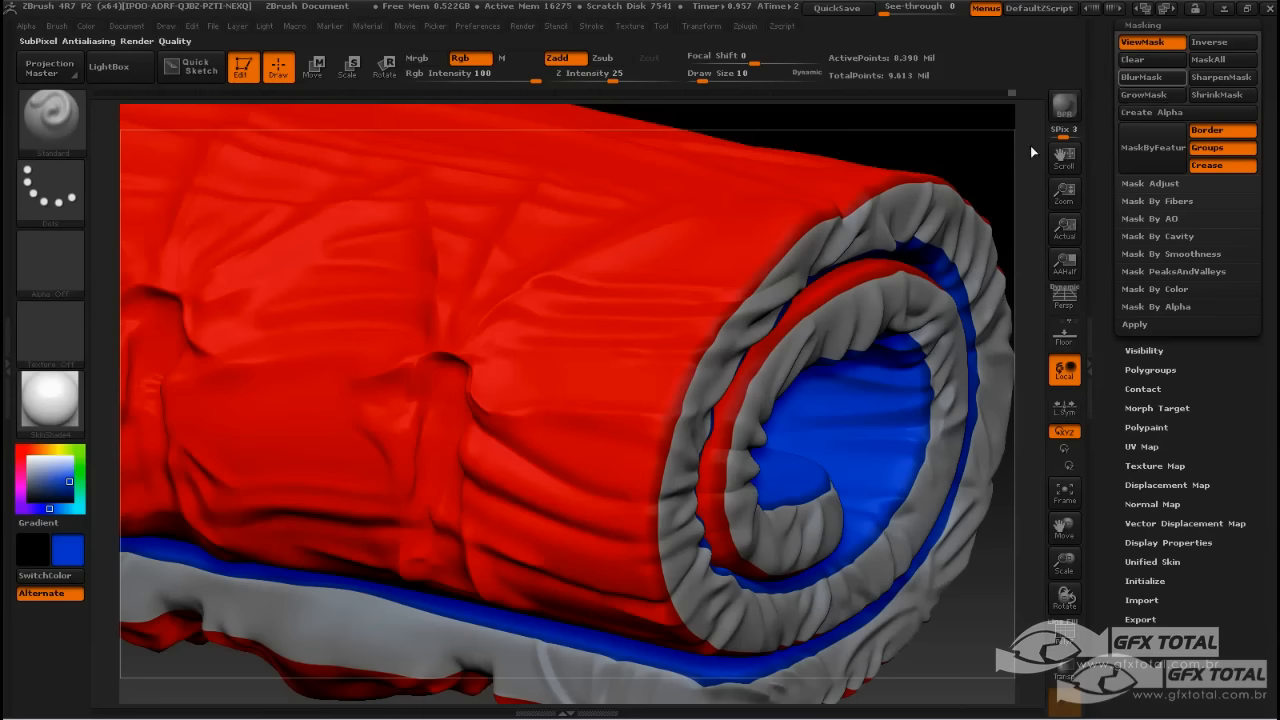
{"action": "key", "text": "ctrl+h"}
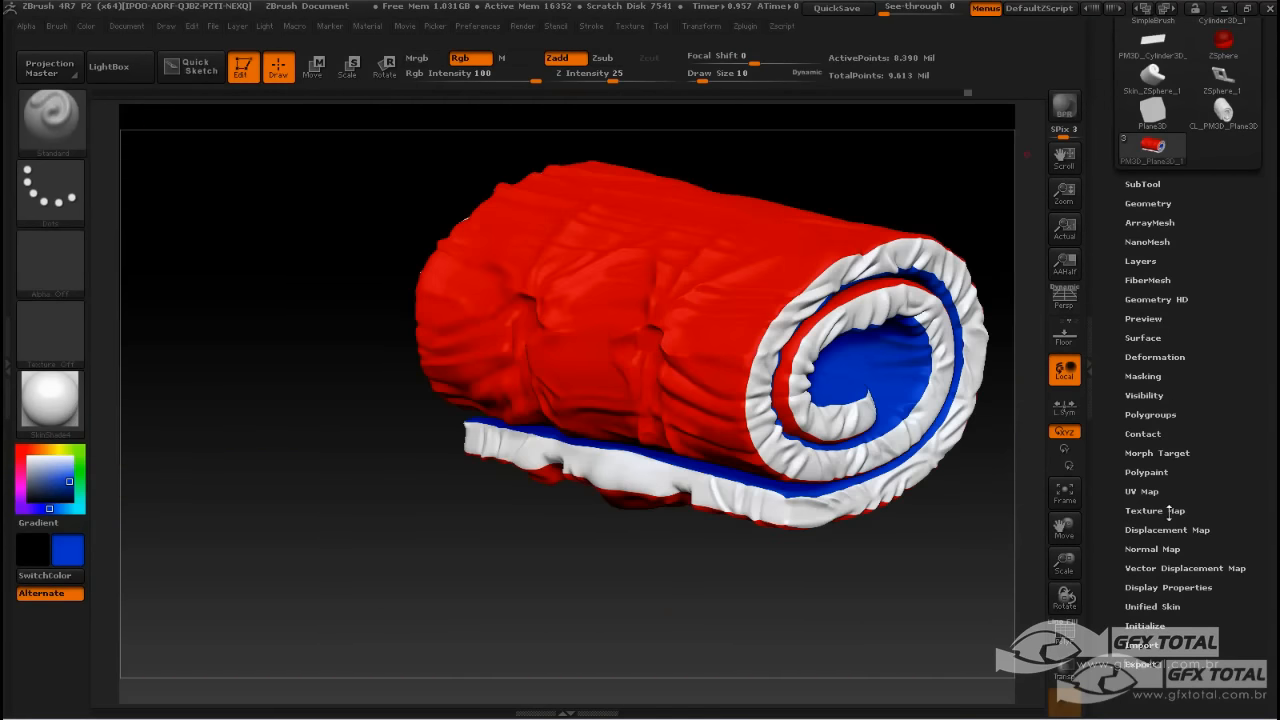
Create a texture map from the bedroll's polypaint and clone it to the texture palette.
{"action": "left_click", "coordinate": [1169, 511]}
{"action": "left_click_drag", "start_coordinate": [1202, 490], "coordinate": [1136, 350]}
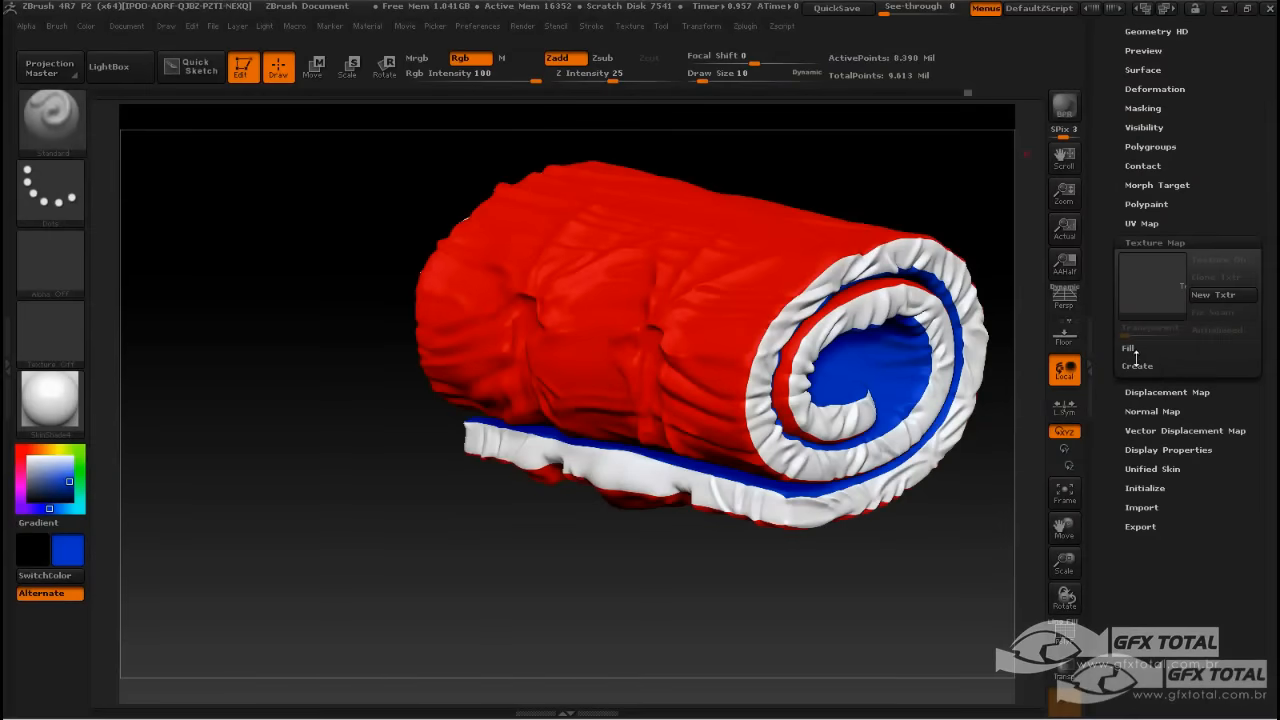
{"action": "left_click", "coordinate": [1140, 367]}
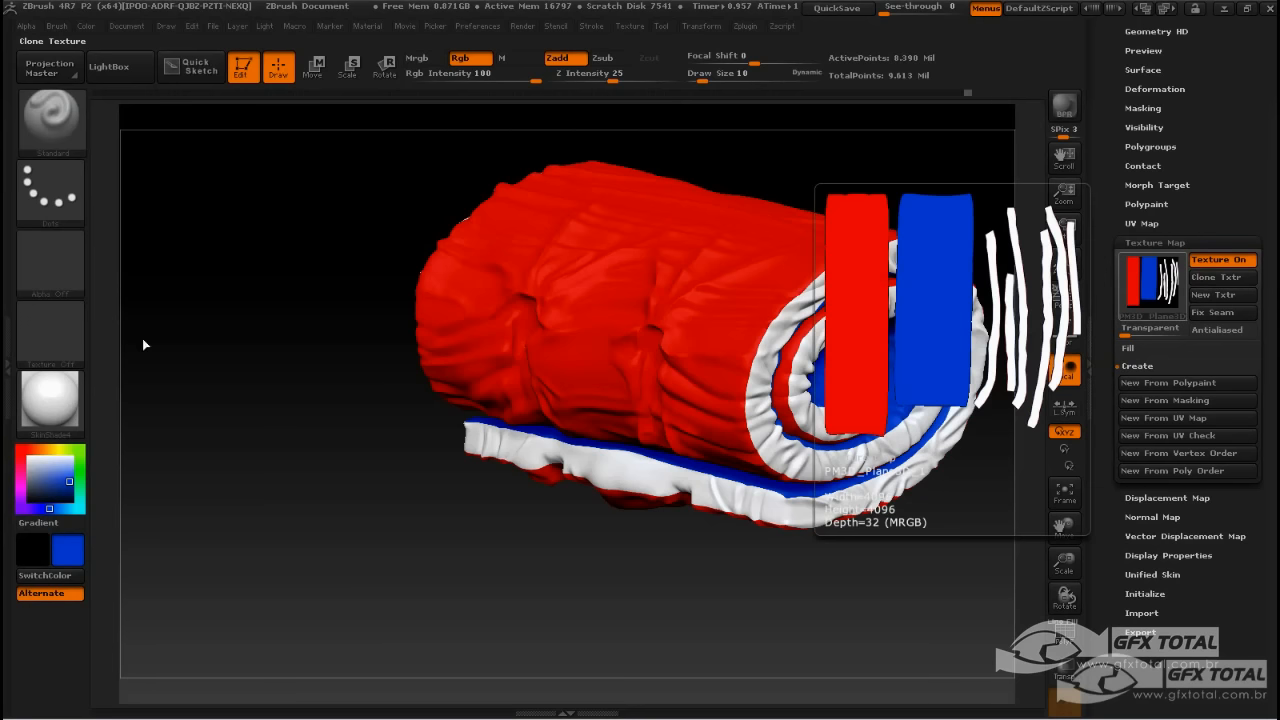
{"action": "left_click", "coordinate": [1230, 277]}
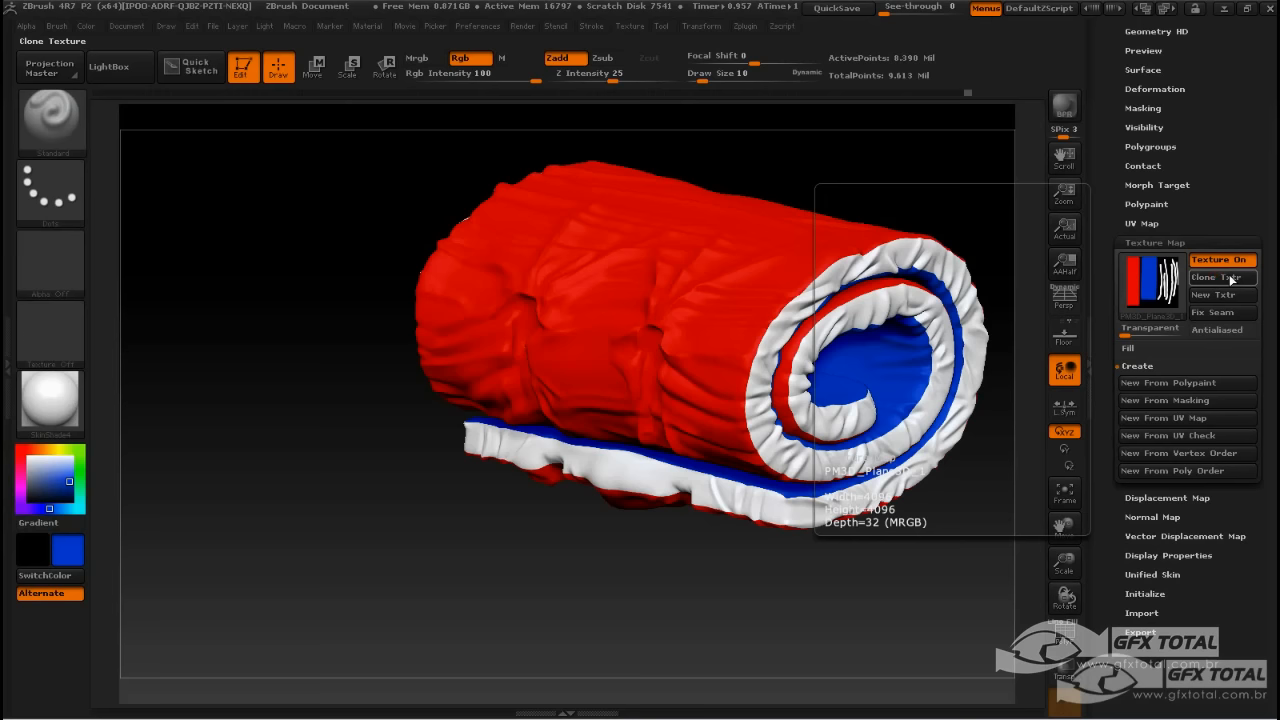
{"action": "left_click", "coordinate": [1230, 277]}
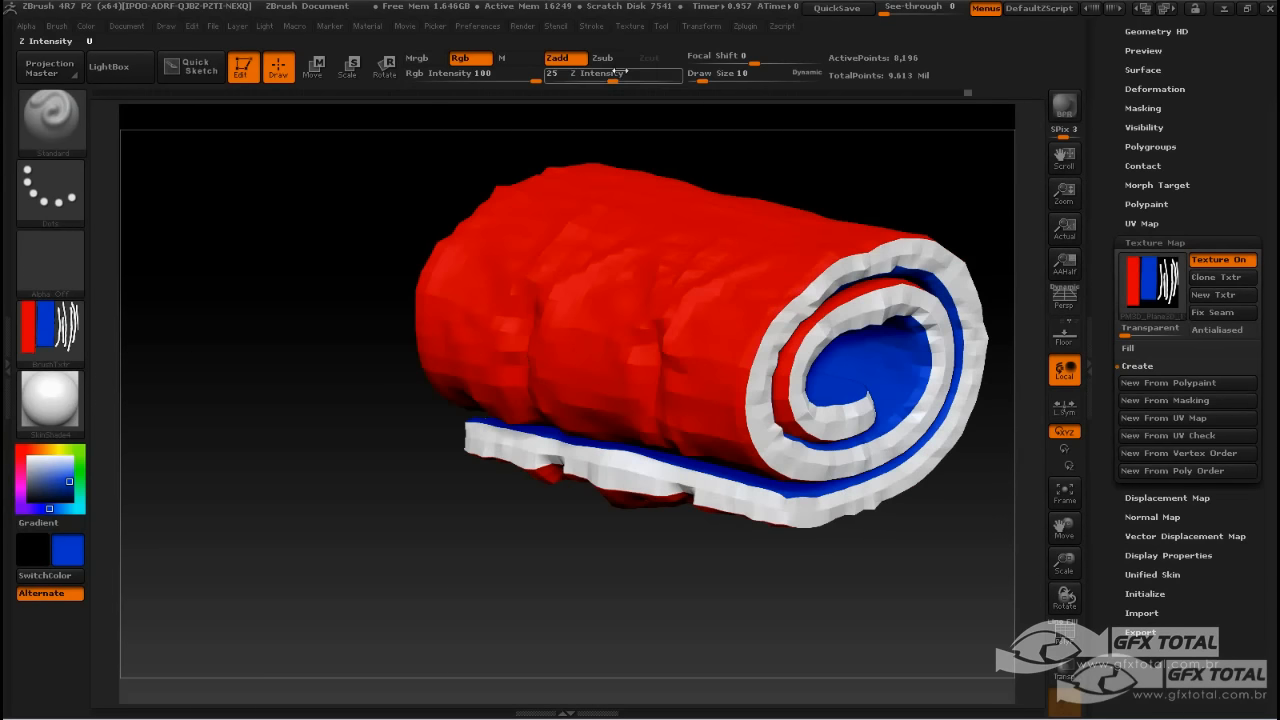
Flip the bedroll's colour texture vertically and export it as C_colchonete in TIFF format.
{"action": "left_click", "coordinate": [630, 26]}
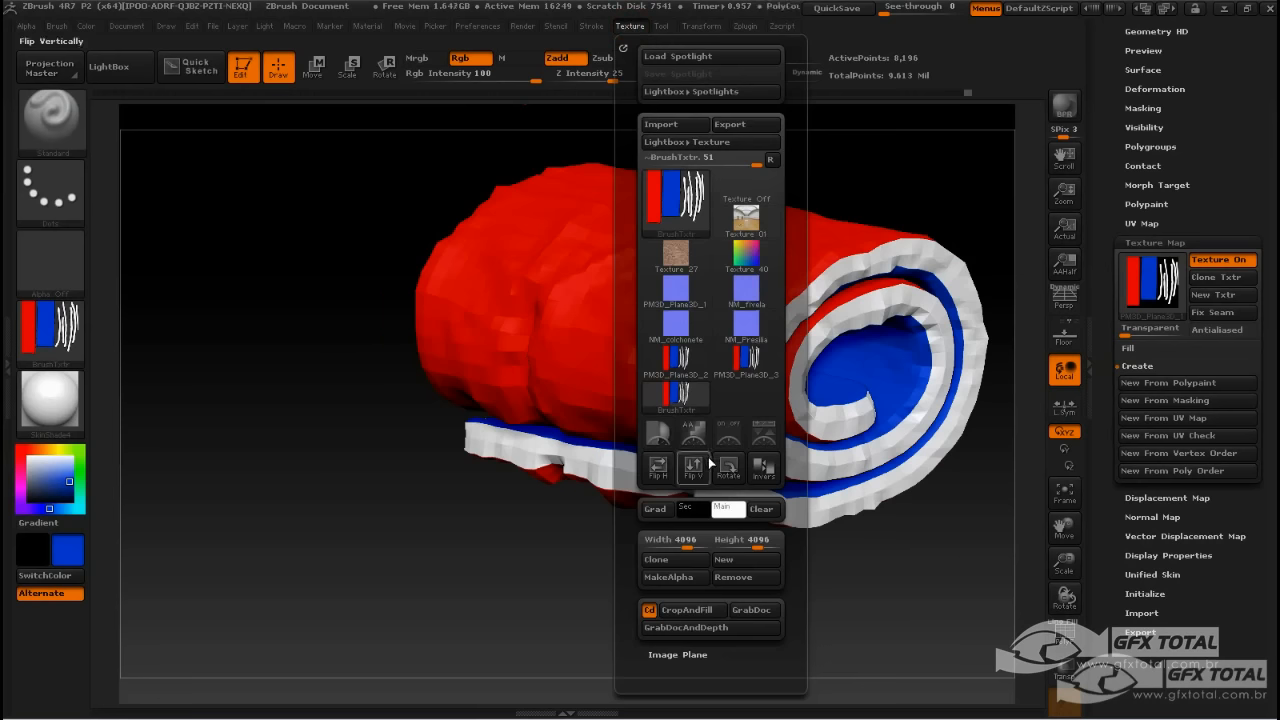
{"action": "left_click", "coordinate": [691, 467]}
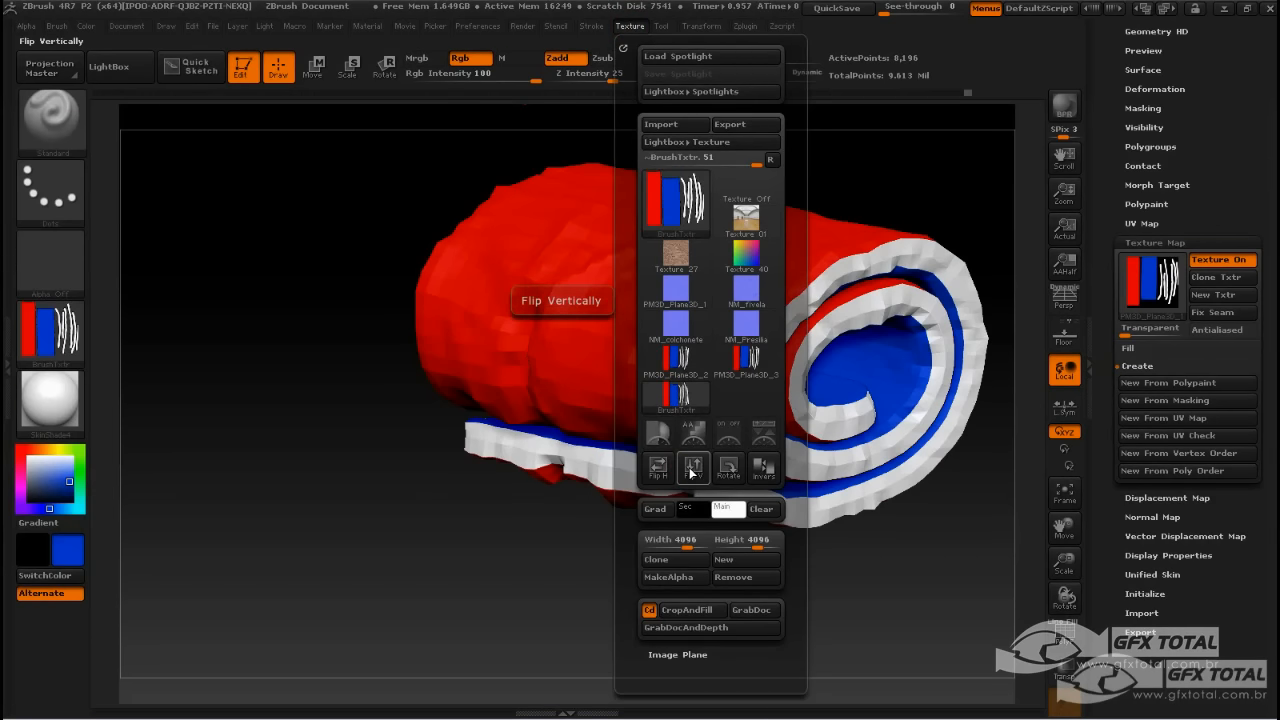
{"action": "left_click", "coordinate": [735, 124]}
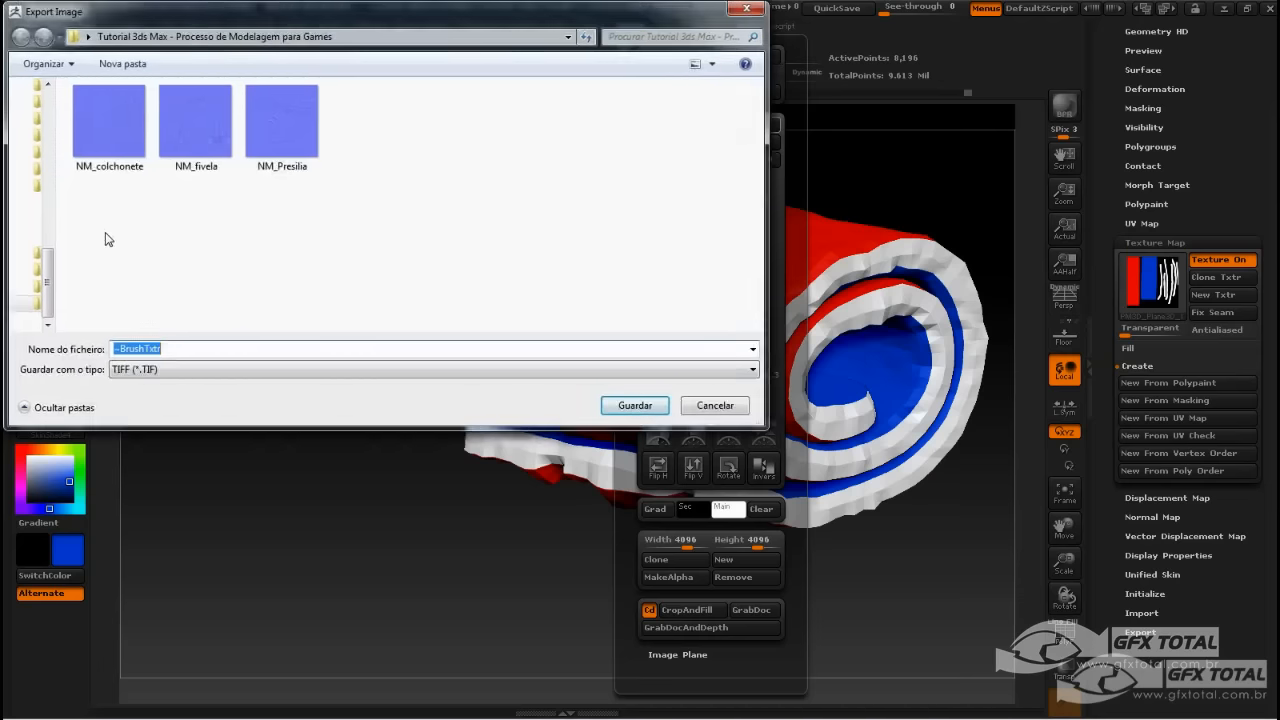
{"action": "left_click", "coordinate": [109, 144]}
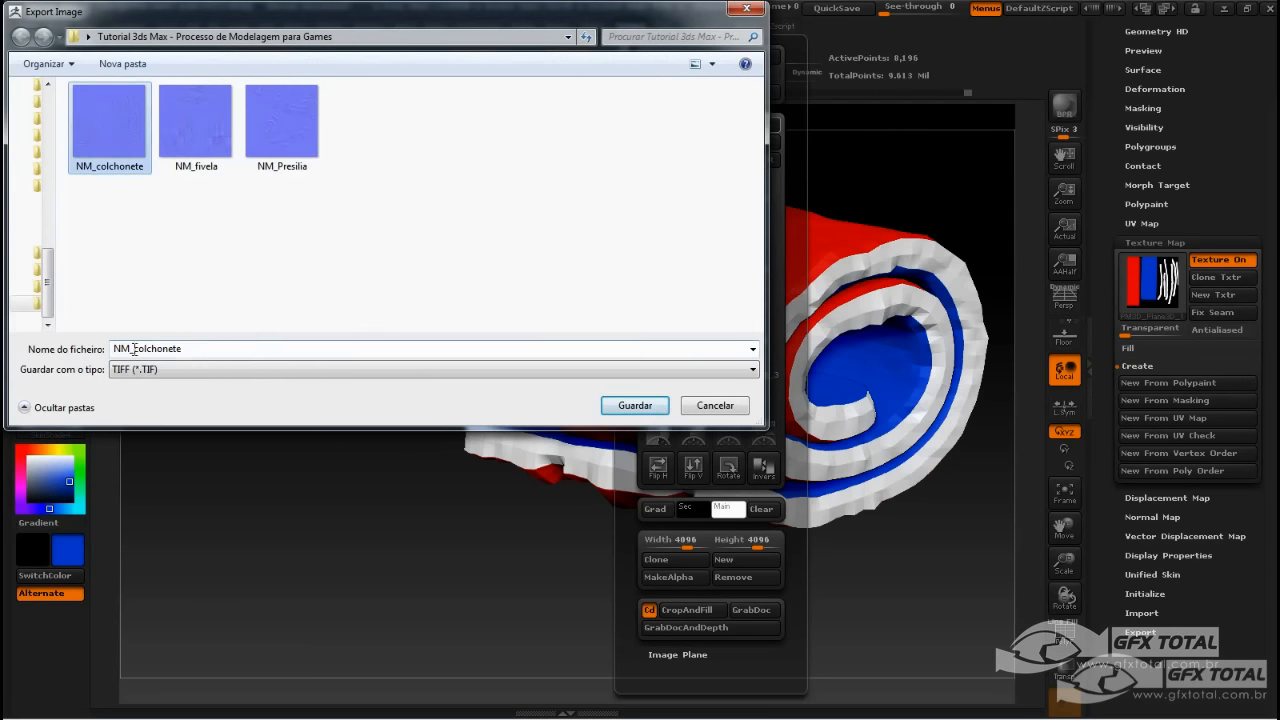
{"action": "left_click_drag", "start_coordinate": [131, 348], "coordinate": [105, 348]}
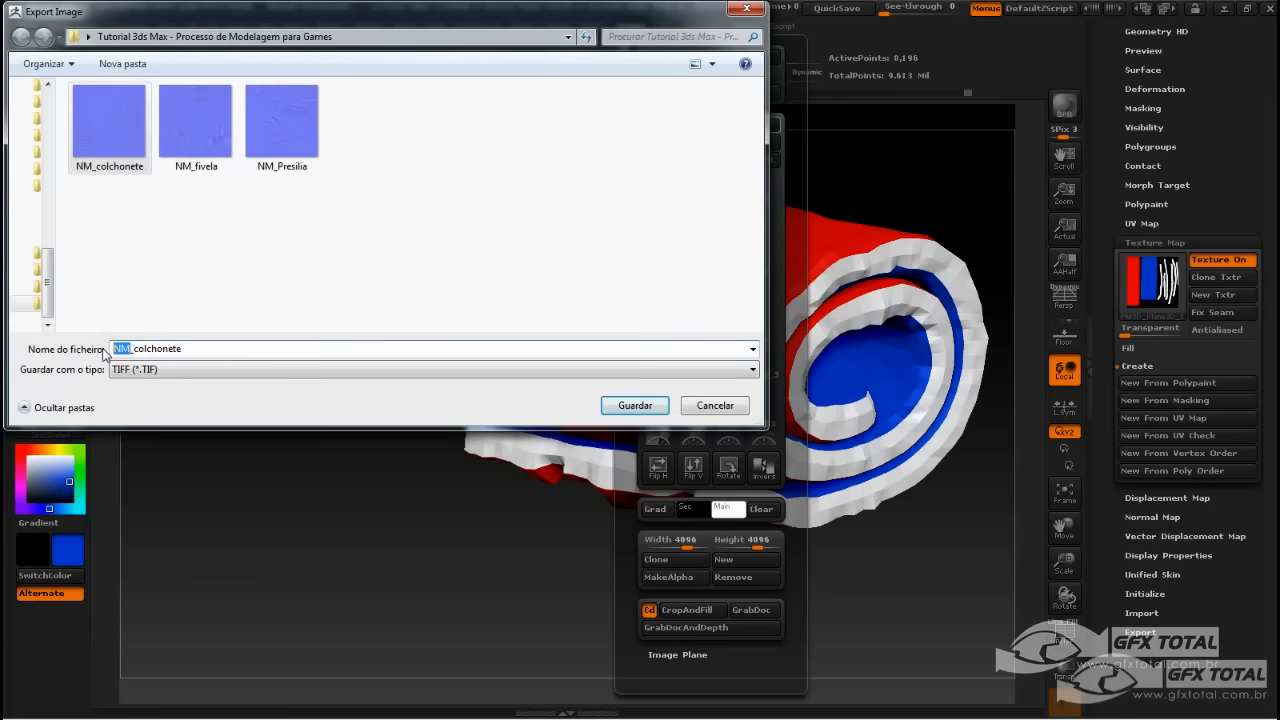
{"action": "type", "text": "CC"}
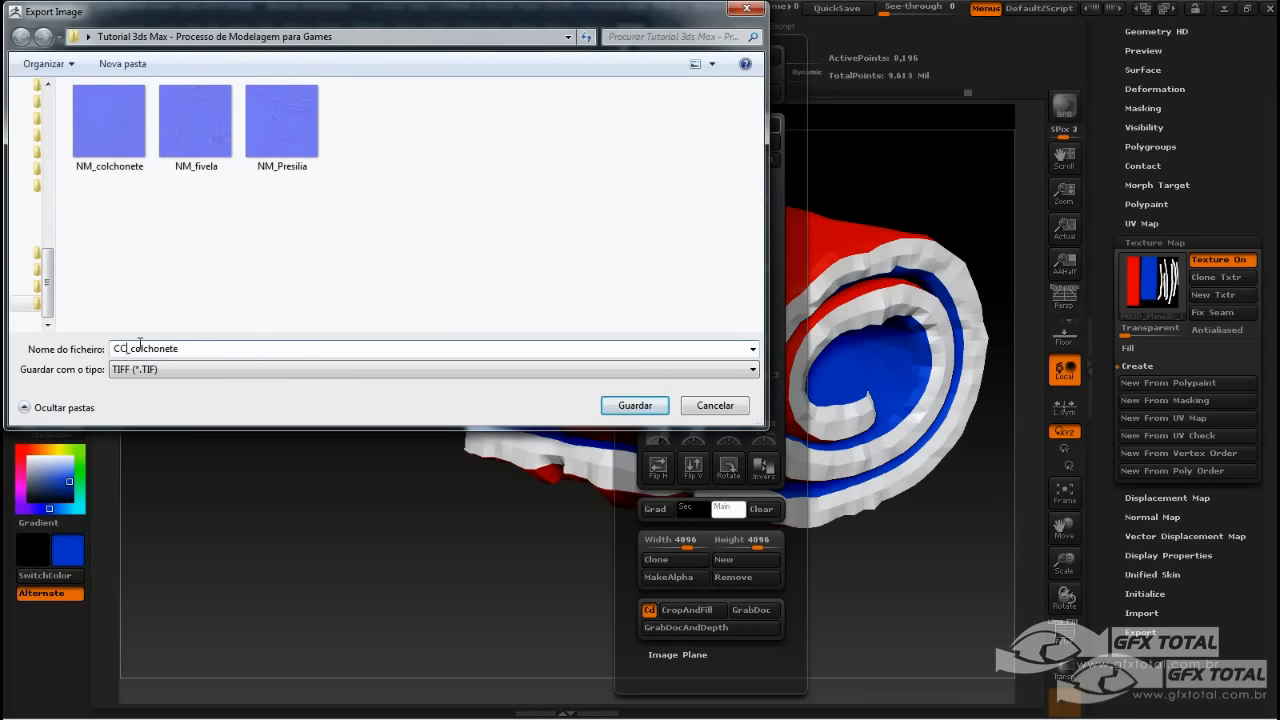
{"action": "key", "text": "BackSpace"}
{"action": "left_click", "coordinate": [543, 372]}
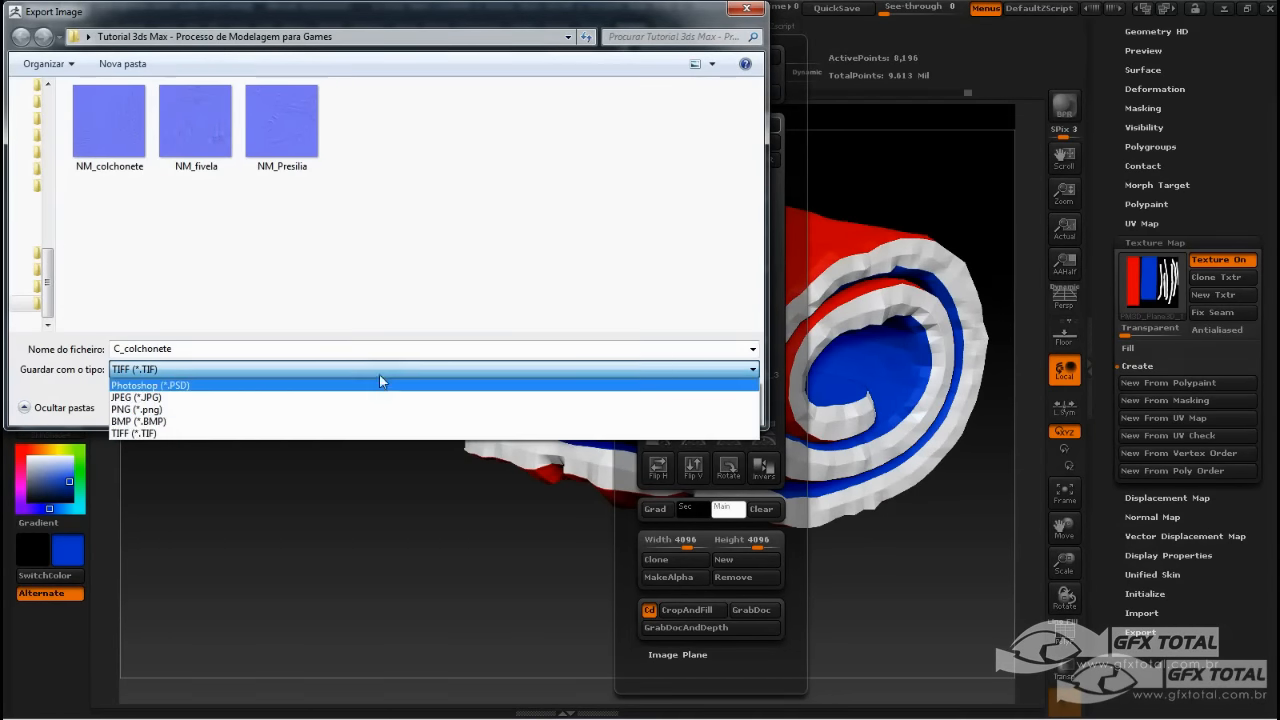
{"action": "left_click", "coordinate": [172, 432]}
{"action": "left_click", "coordinate": [628, 406]}
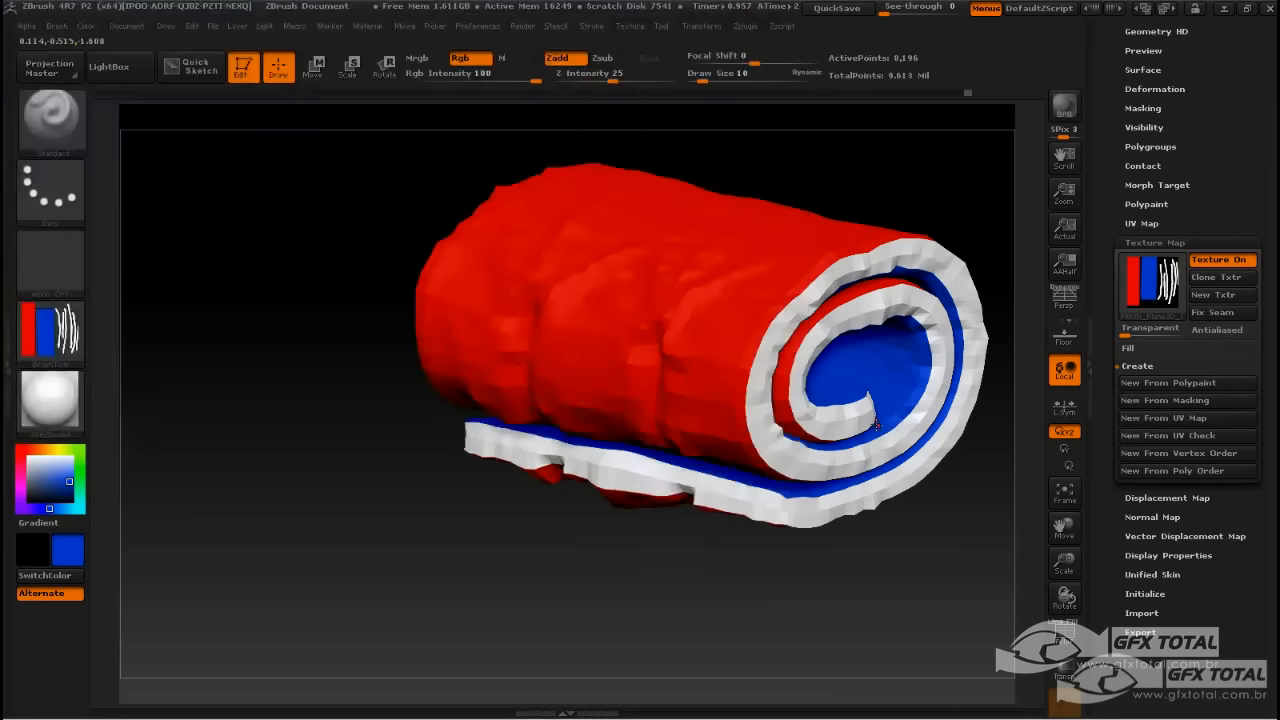
Turn off the bedroll's texture map and set the current brush texture to Texture Off.
{"action": "left_click_drag", "start_coordinate": [1000, 183], "coordinate": [953, 176]}
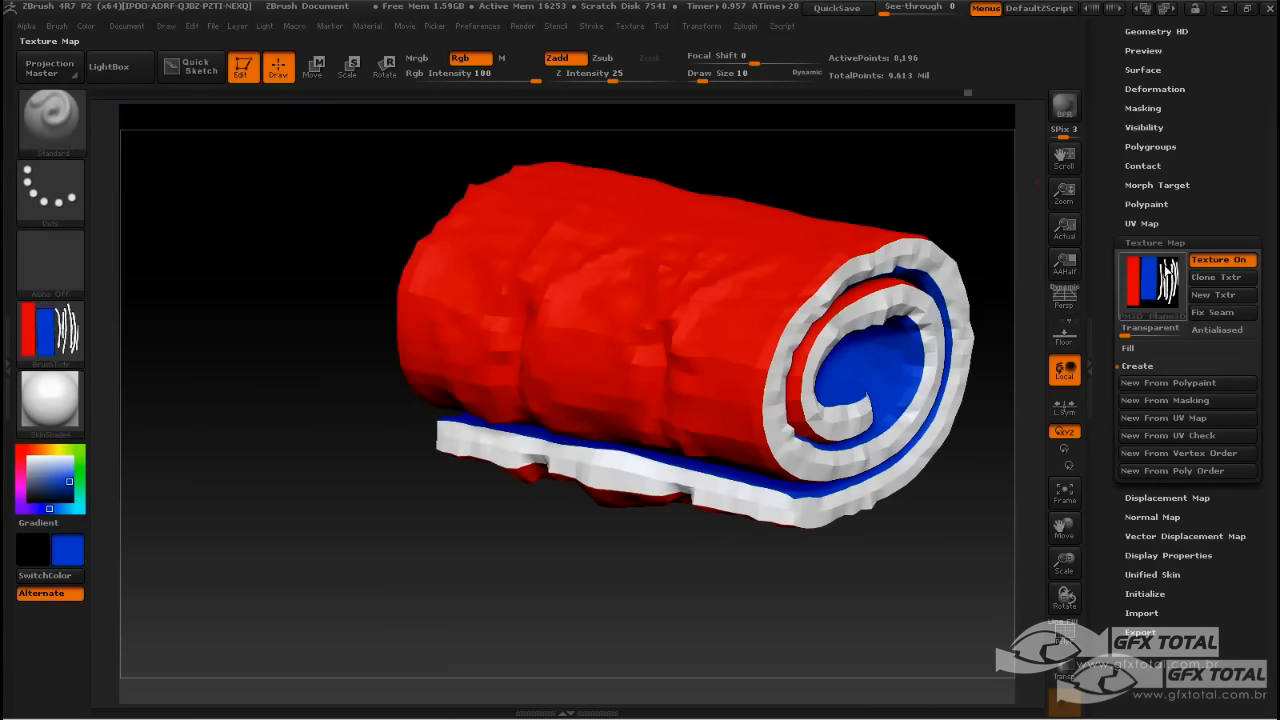
{"action": "left_click", "coordinate": [1216, 260]}
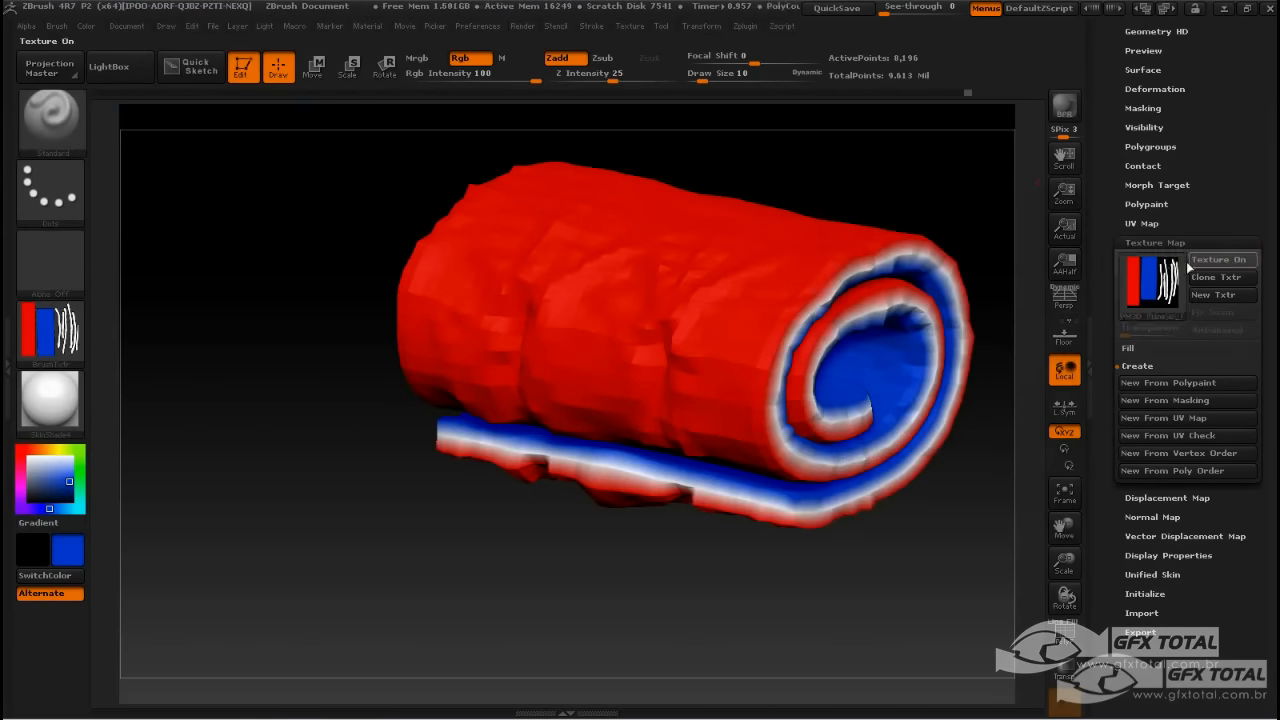
{"action": "left_click", "coordinate": [1148, 281]}
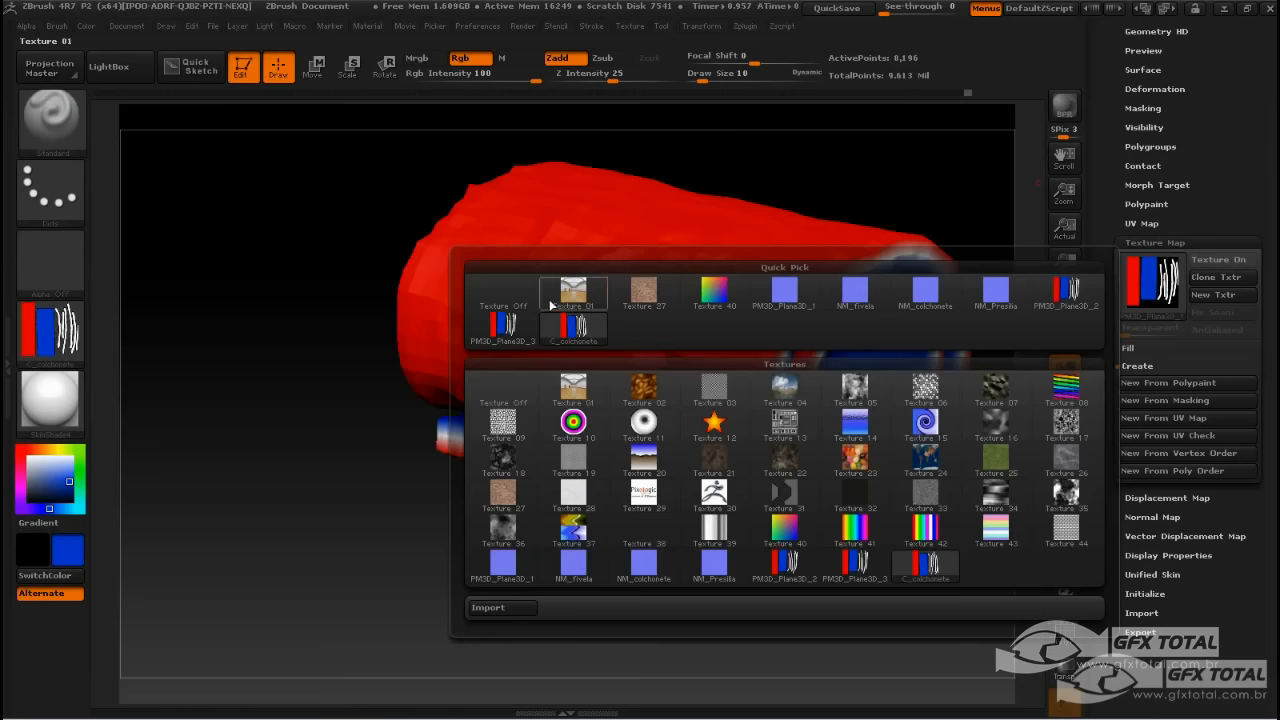
{"action": "left_click", "coordinate": [503, 294]}
{"action": "left_click", "coordinate": [55, 328]}
{"action": "left_click", "coordinate": [150, 340]}
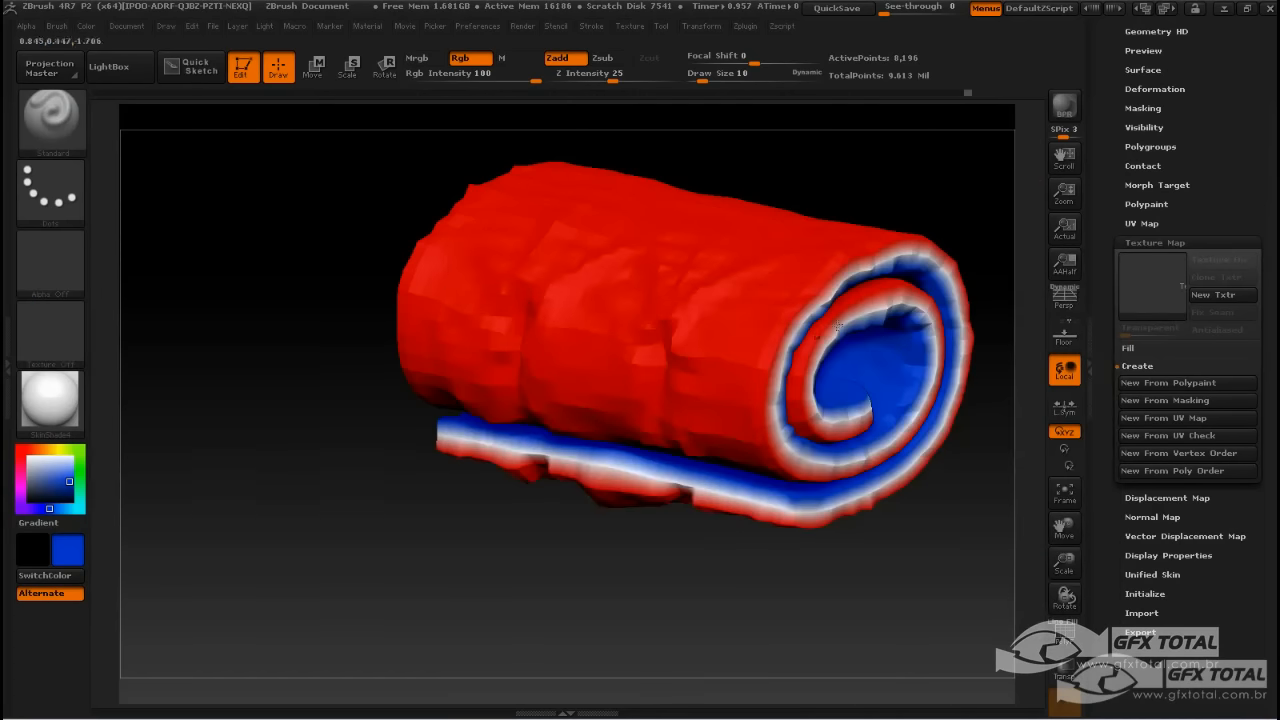
Select the straps subtool, raise it to its highest subdivision level and fill it with white.
{"action": "left_click_drag", "start_coordinate": [1237, 162], "coordinate": [1194, 323]}
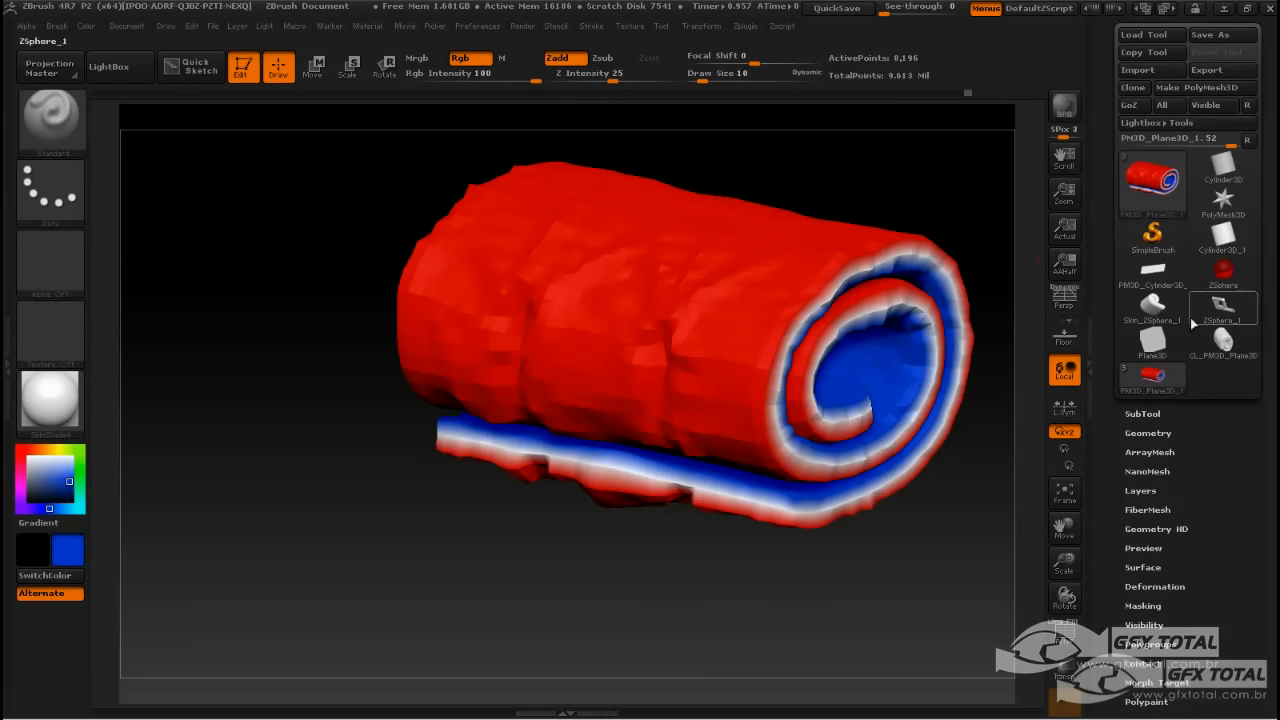
{"action": "left_click", "coordinate": [1146, 412]}
{"action": "left_click", "coordinate": [1143, 88]}
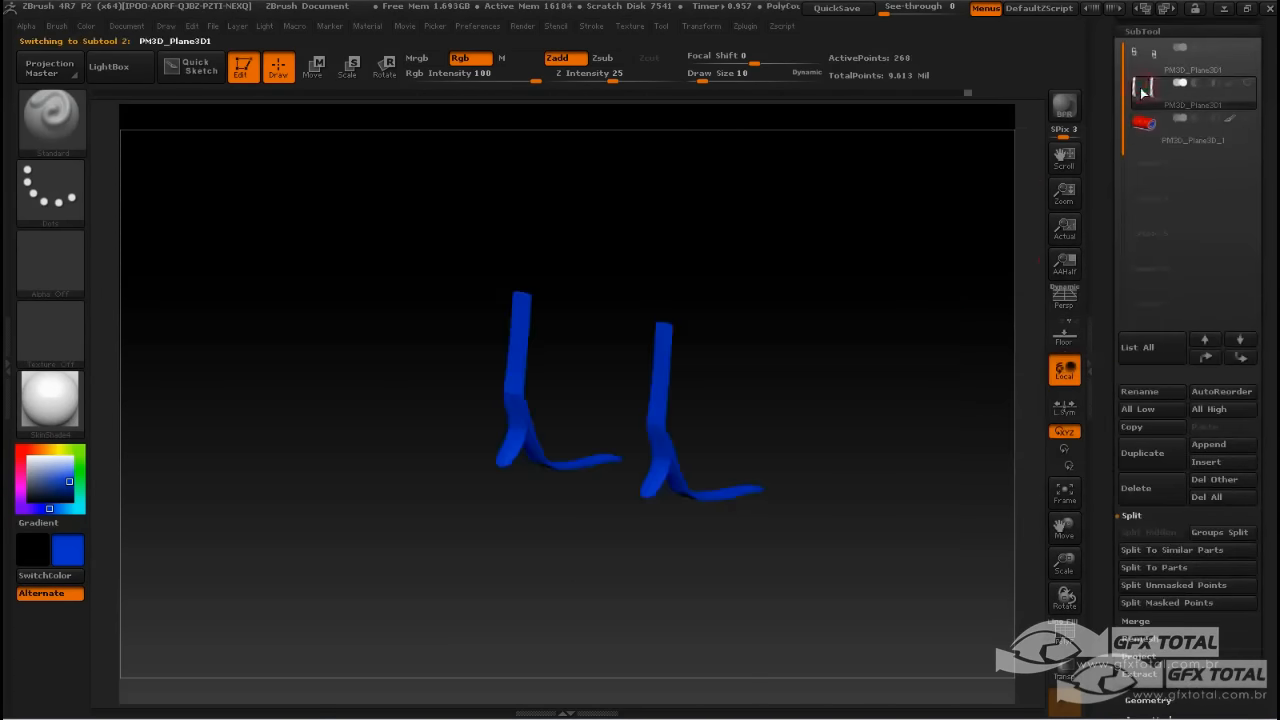
{"action": "left_click_drag", "start_coordinate": [939, 195], "coordinate": [923, 383]}
{"action": "left_click_drag", "start_coordinate": [71, 476], "coordinate": [29, 457]}
{"action": "left_click_drag", "start_coordinate": [140, 450], "coordinate": [151, 116]}
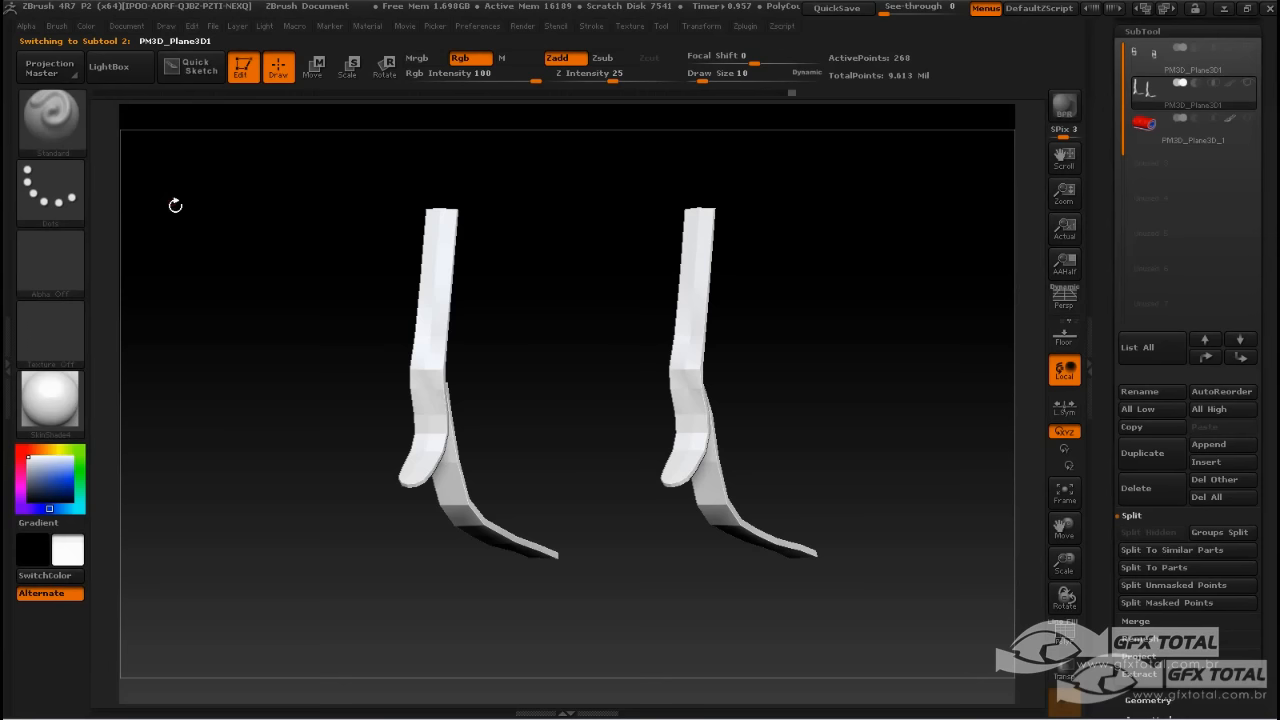
{"action": "left_click", "coordinate": [86, 26]}
{"action": "left_click", "coordinate": [128, 346]}
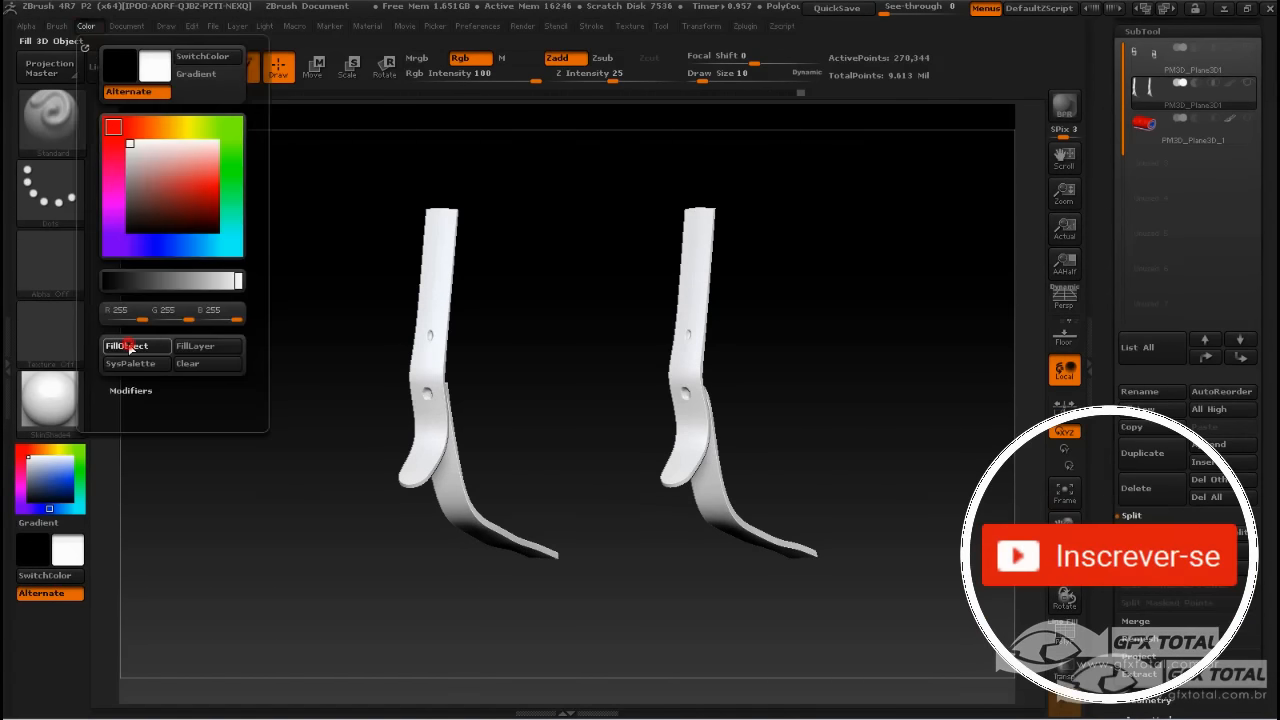
Display the straps' polygroups, isolate the group of the broad faces and invert the visibility so only the side edges are shown.
{"action": "mouse_move", "coordinate": [329, 366]}
{"action": "left_mouse_down"}
{"action": "mouse_move", "coordinate": [820, 306]}
{"action": "mouse_move", "coordinate": [866, 334]}
{"action": "mouse_move", "coordinate": [923, 434]}
{"action": "left_mouse_up"}
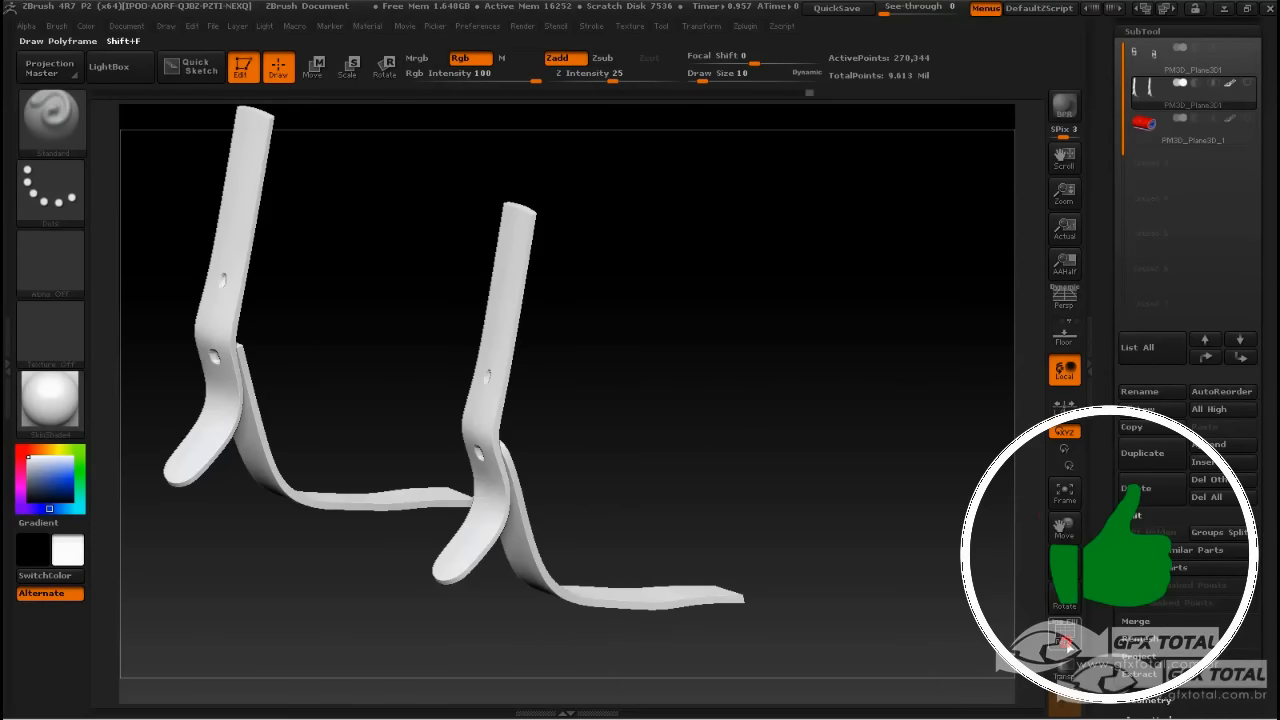
{"action": "left_click", "coordinate": [1064, 636]}
{"action": "left_click_drag", "start_coordinate": [480, 320], "coordinate": [530, 342]}
{"action": "mouse_move", "coordinate": [621, 385]}
{"action": "left_mouse_down"}
{"action": "mouse_move", "coordinate": [645, 383]}
{"action": "mouse_move", "coordinate": [626, 374]}
{"action": "left_mouse_up"}
{"action": "key", "text": "ctrl"}
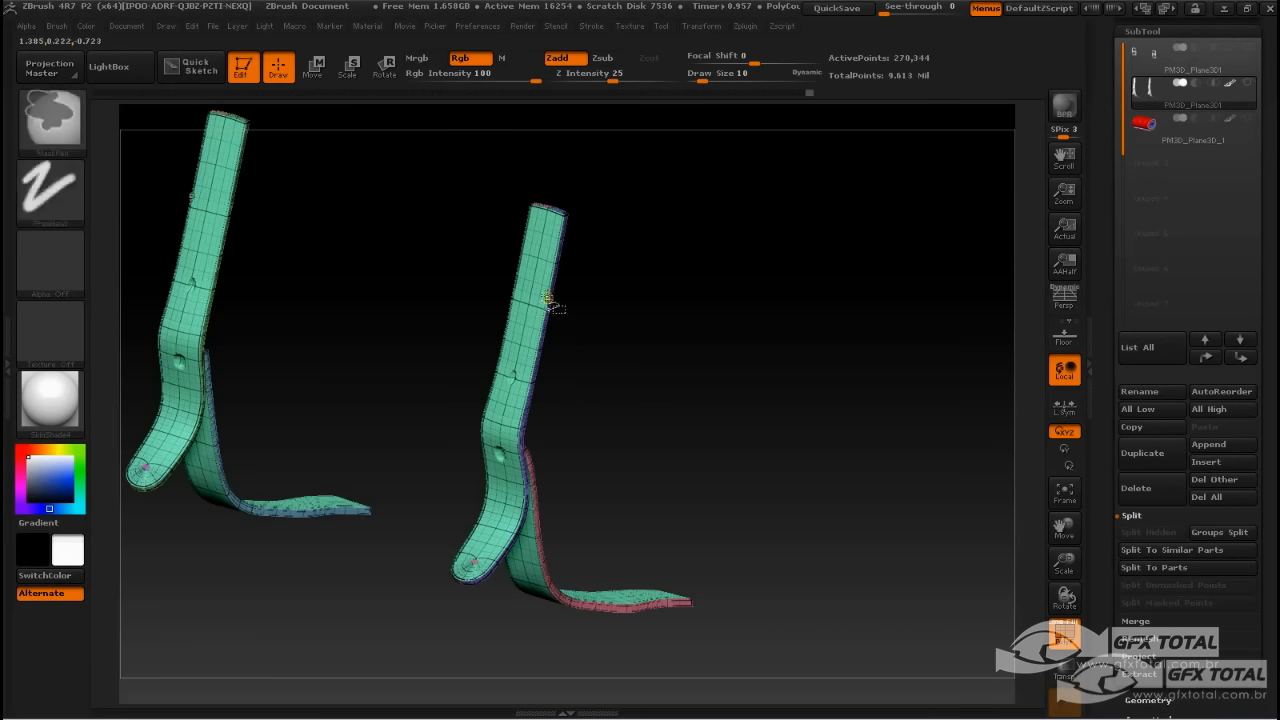
{"action": "key", "text": "ctrl+shift"}
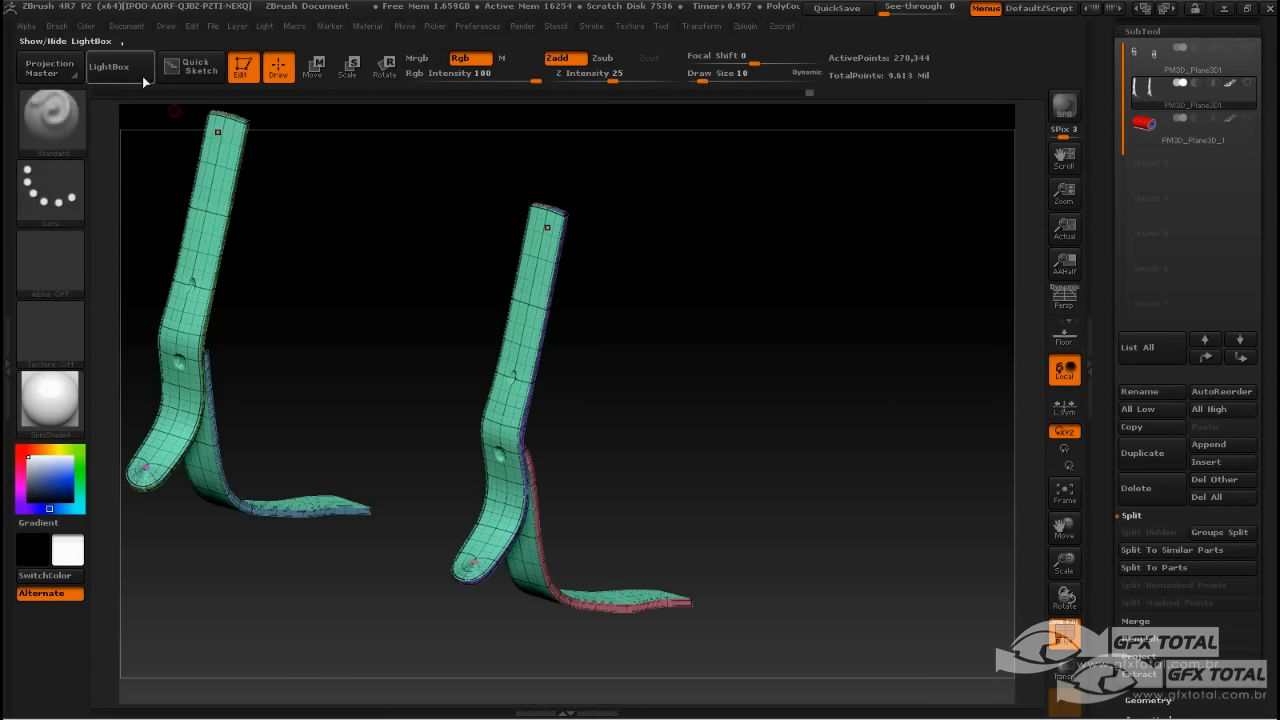
{"action": "left_click", "coordinate": [537, 258], "text": "ctrl+shift"}
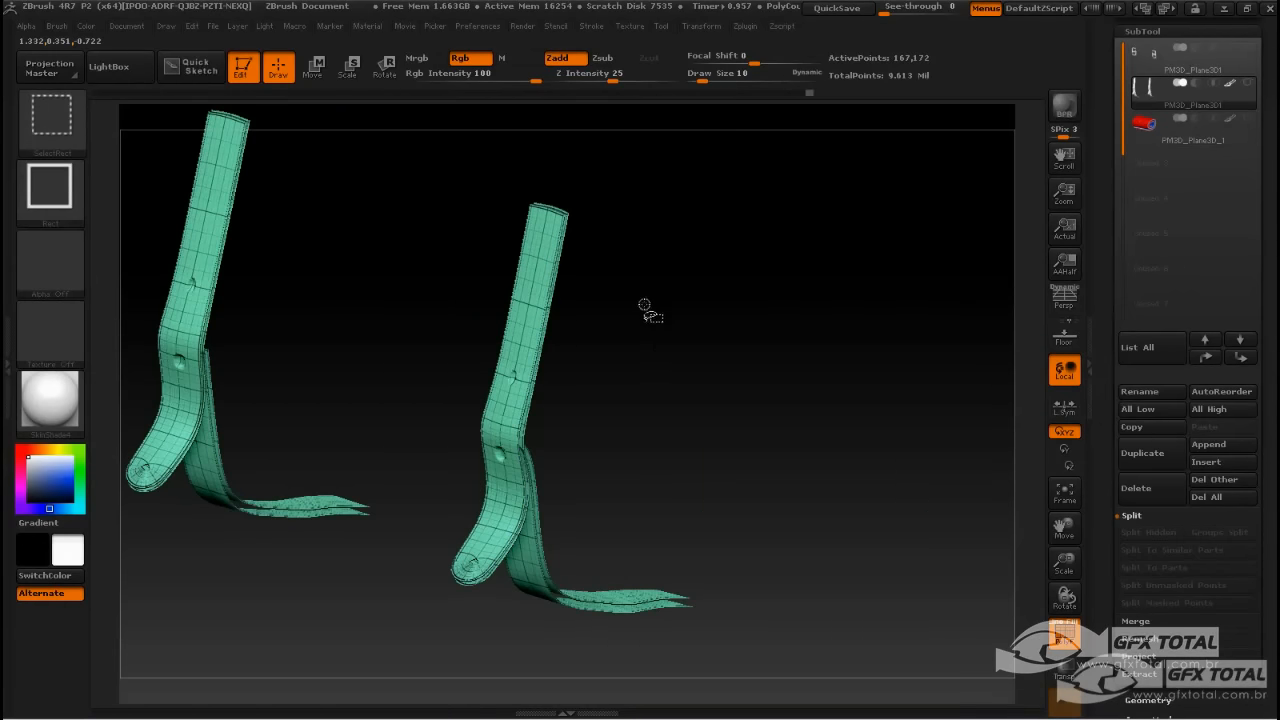
{"action": "left_click_drag", "start_coordinate": [651, 297], "coordinate": [806, 356], "text": "ctrl+shift"}
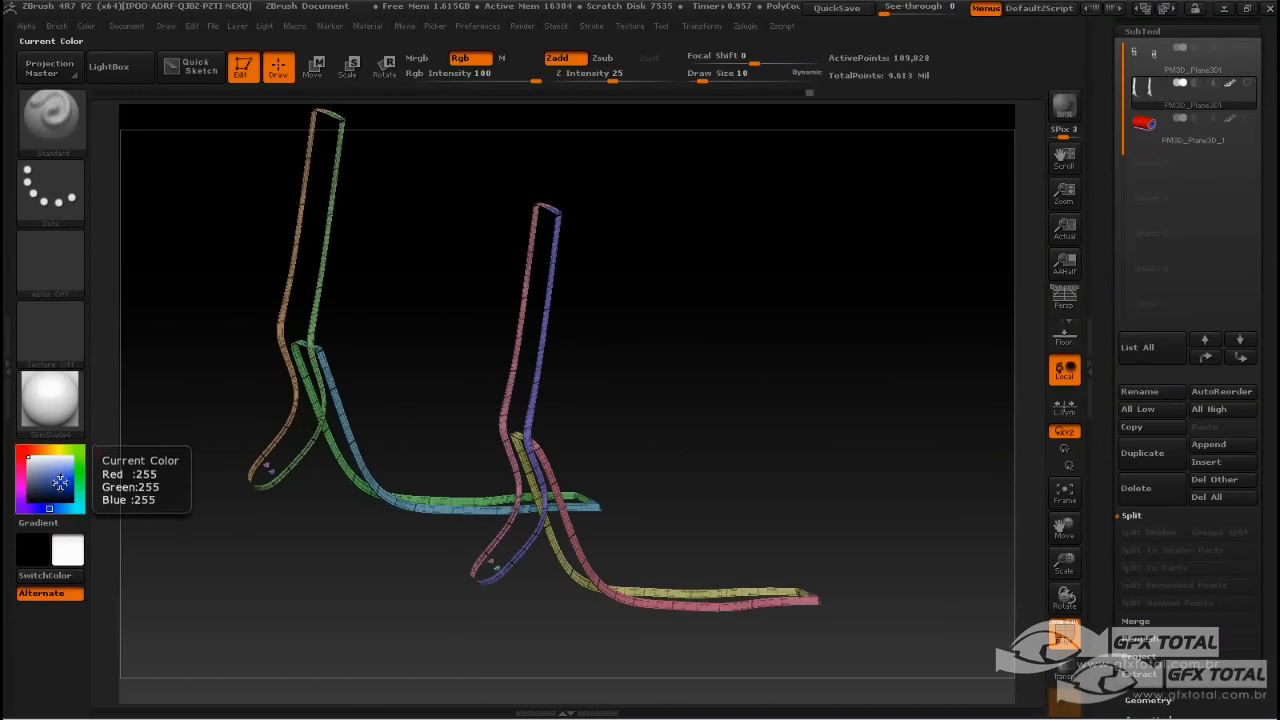
Fill the isolated strap edges with red, hide the polyframe and show the complete straps.
{"action": "left_click", "coordinate": [70, 486]}
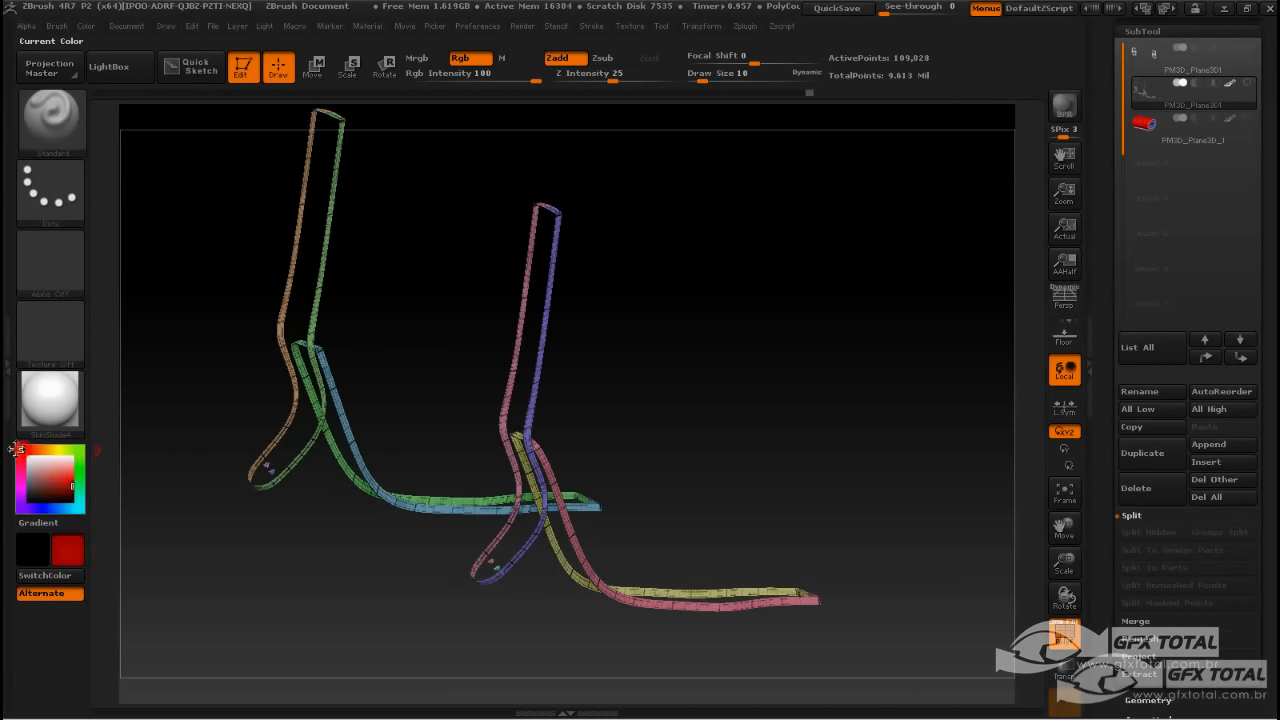
{"action": "left_click", "coordinate": [88, 27]}
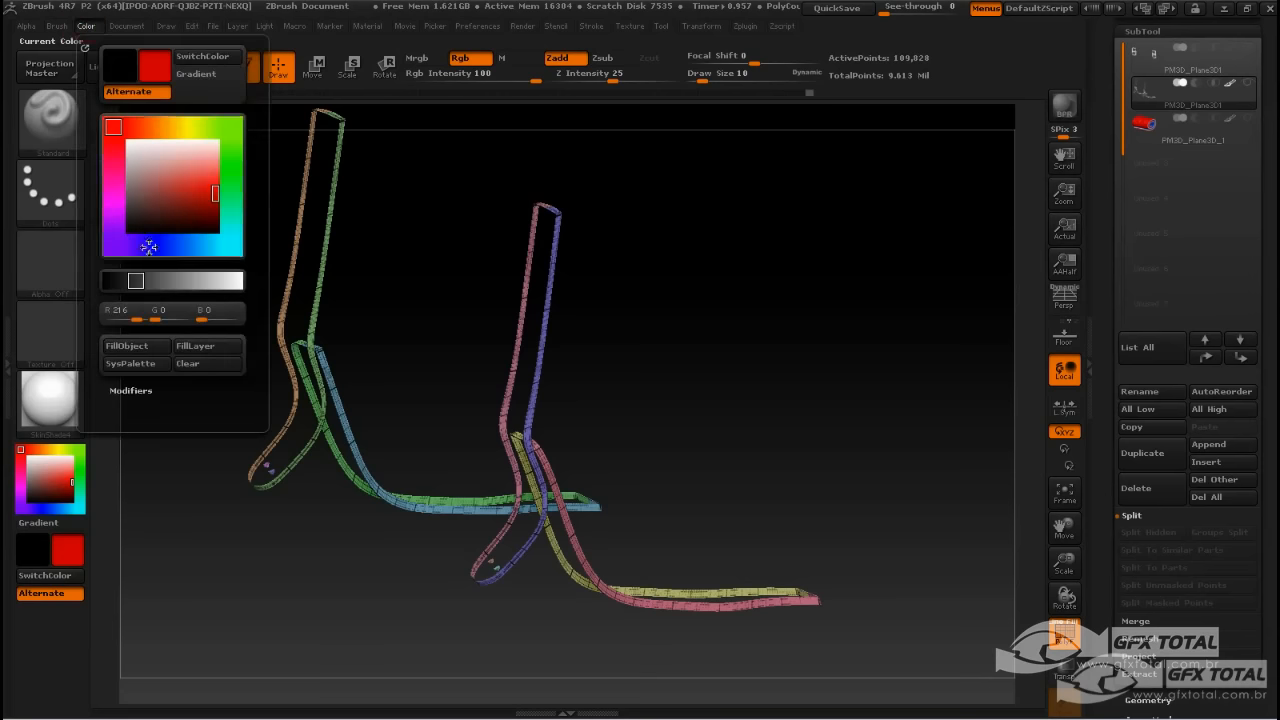
{"action": "left_click", "coordinate": [130, 343]}
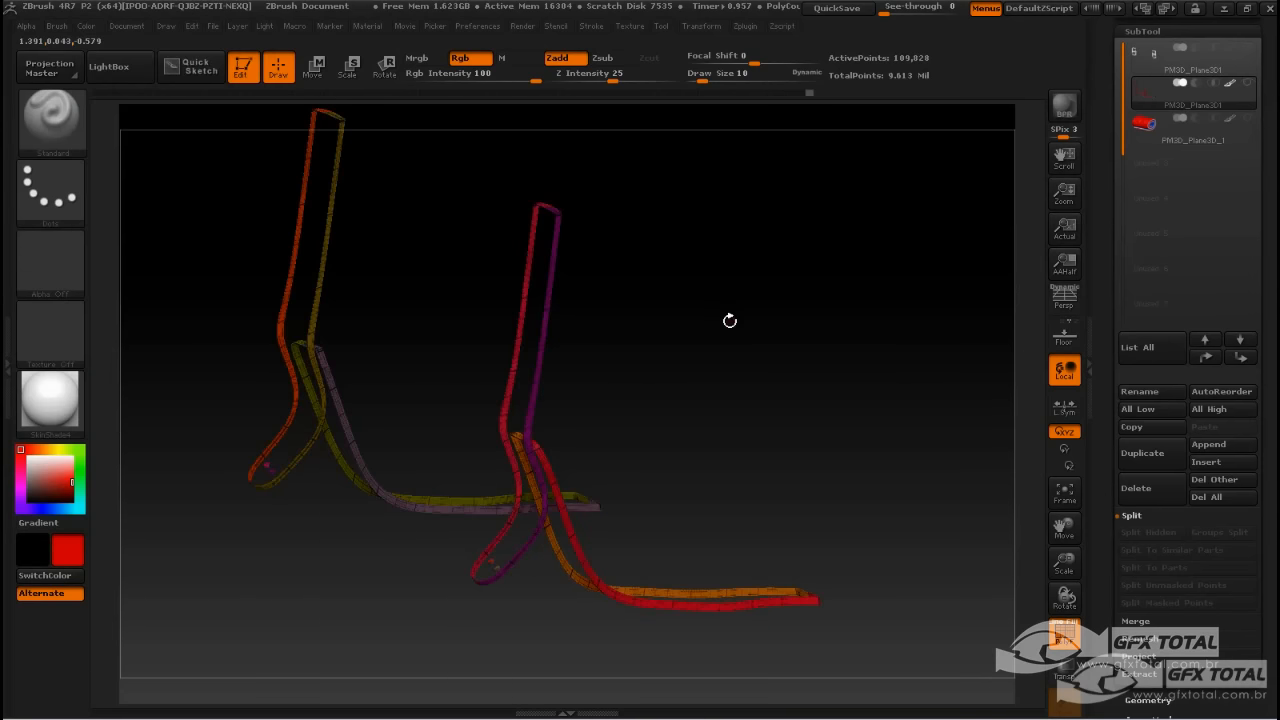
{"action": "left_click", "coordinate": [1064, 636]}
{"action": "left_click_drag", "start_coordinate": [820, 411], "coordinate": [633, 335]}
{"action": "left_click_drag", "start_coordinate": [546, 259], "coordinate": [720, 327]}
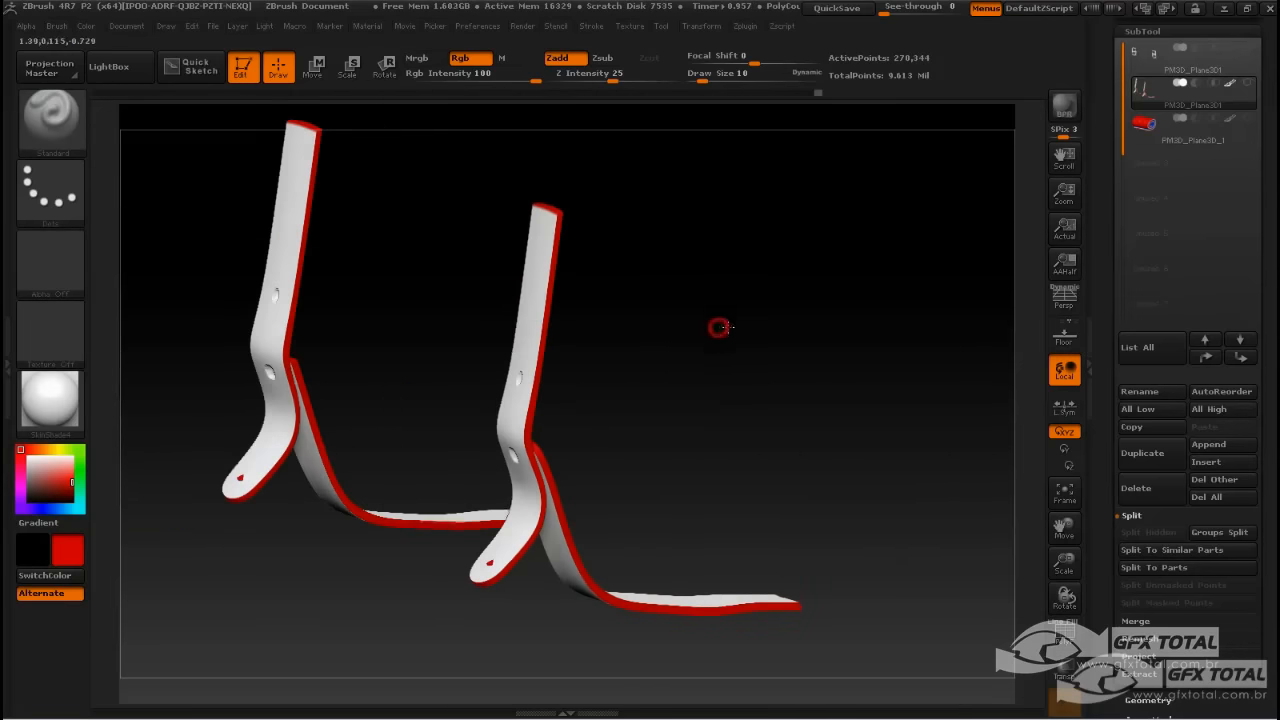
Create a texture map from the straps' polypaint and clone it to the texture palette.
{"action": "scroll", "coordinate": [1145, 455], "scroll_direction": "down", "scroll_amount": 6}
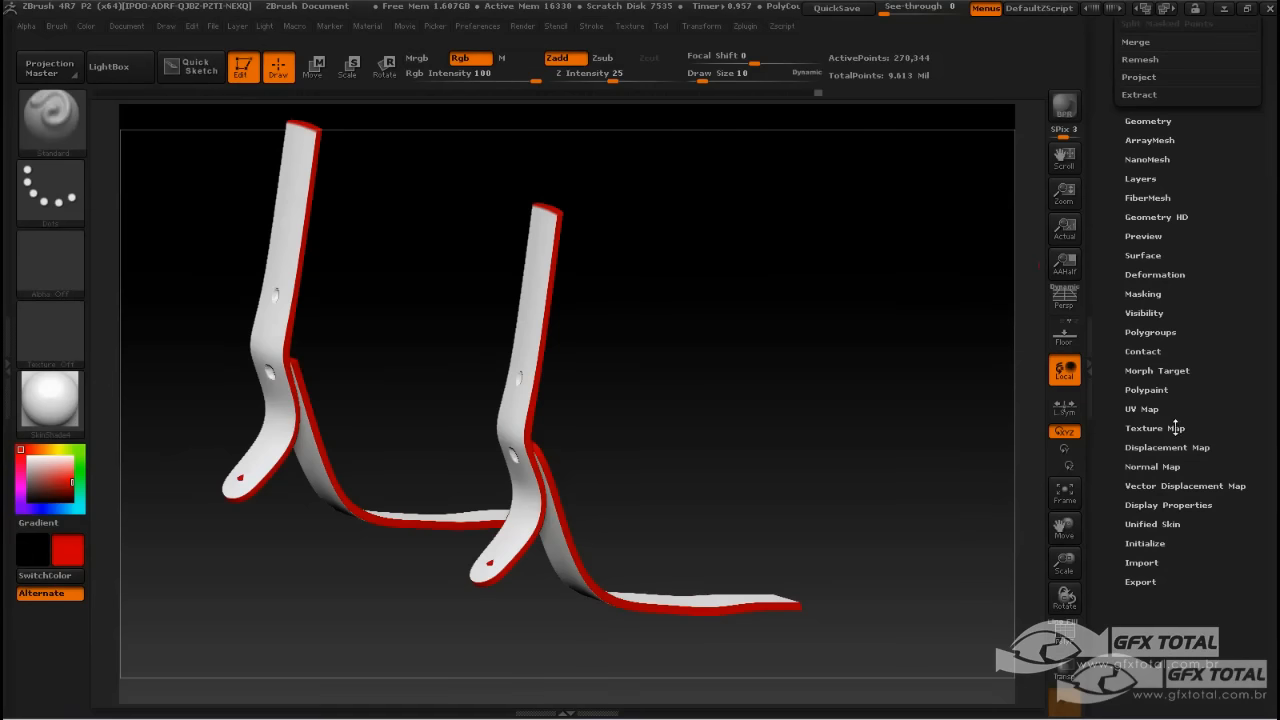
{"action": "left_click", "coordinate": [1166, 428]}
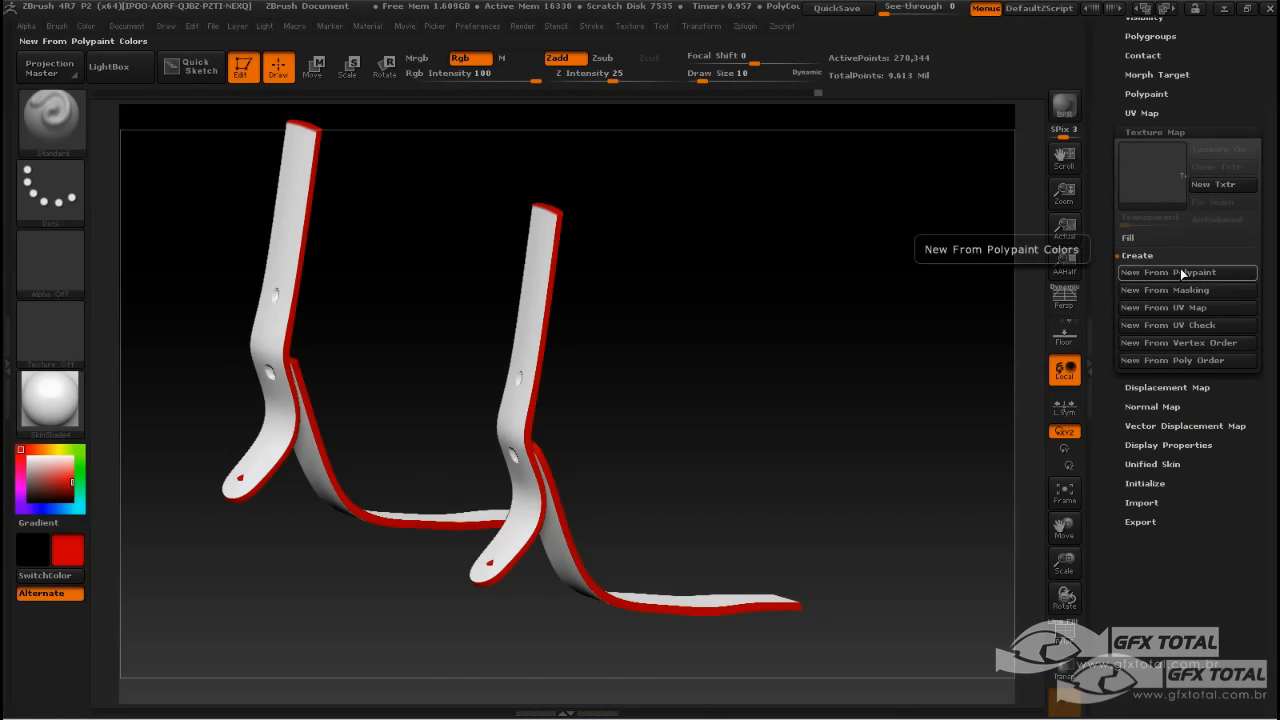
{"action": "left_click", "coordinate": [1172, 271]}
{"action": "left_click", "coordinate": [1215, 166]}
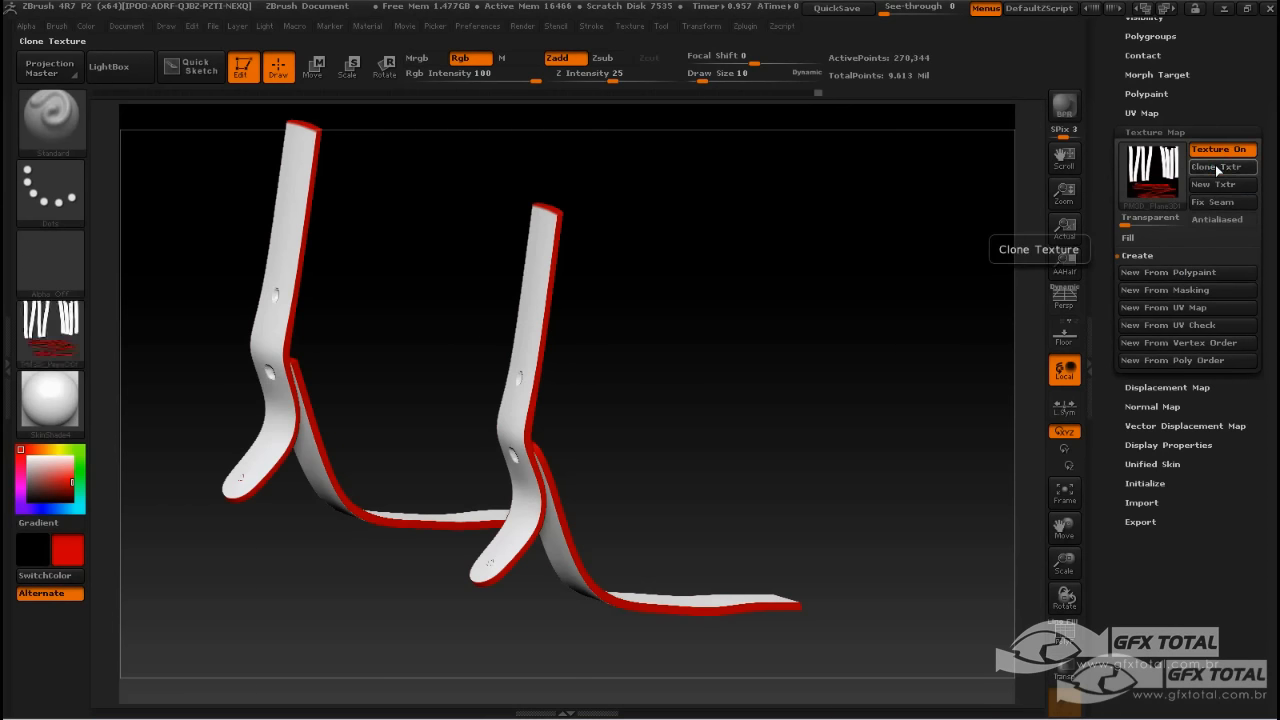
Flip the straps' colour texture vertically and export it as ID_fivela in TIFF format.
{"action": "left_click", "coordinate": [630, 26]}
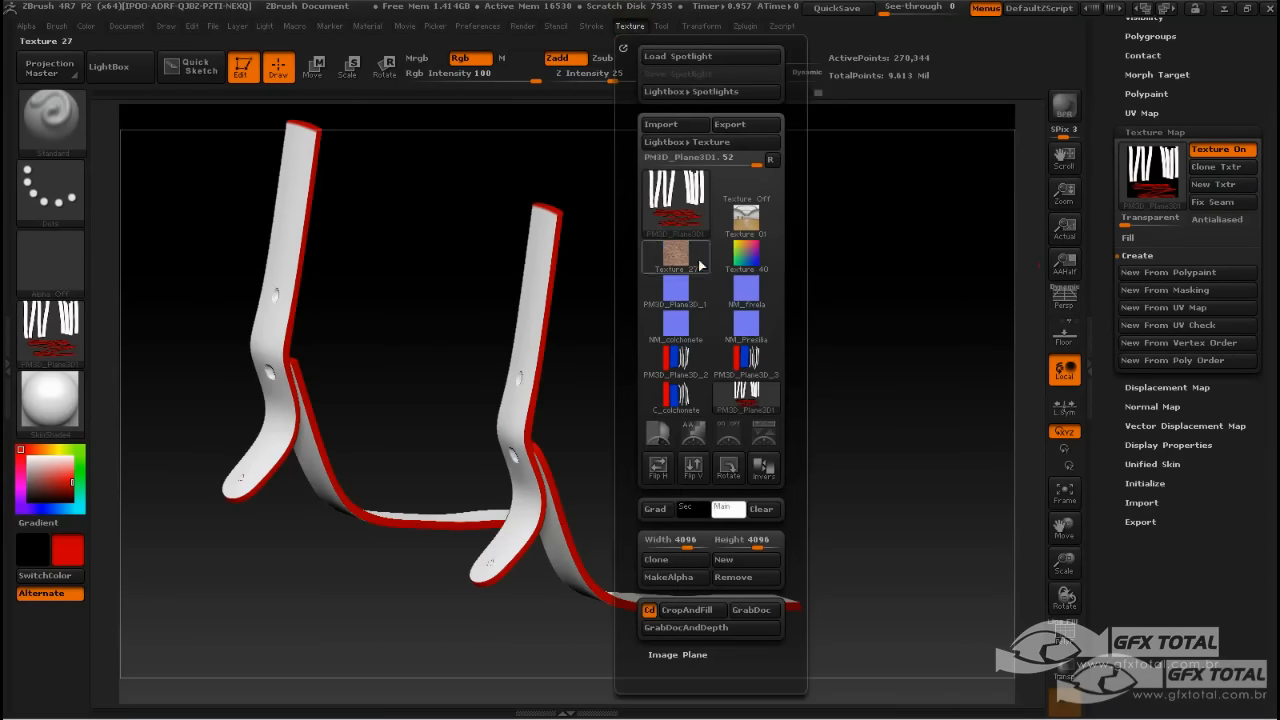
{"action": "left_click", "coordinate": [694, 468]}
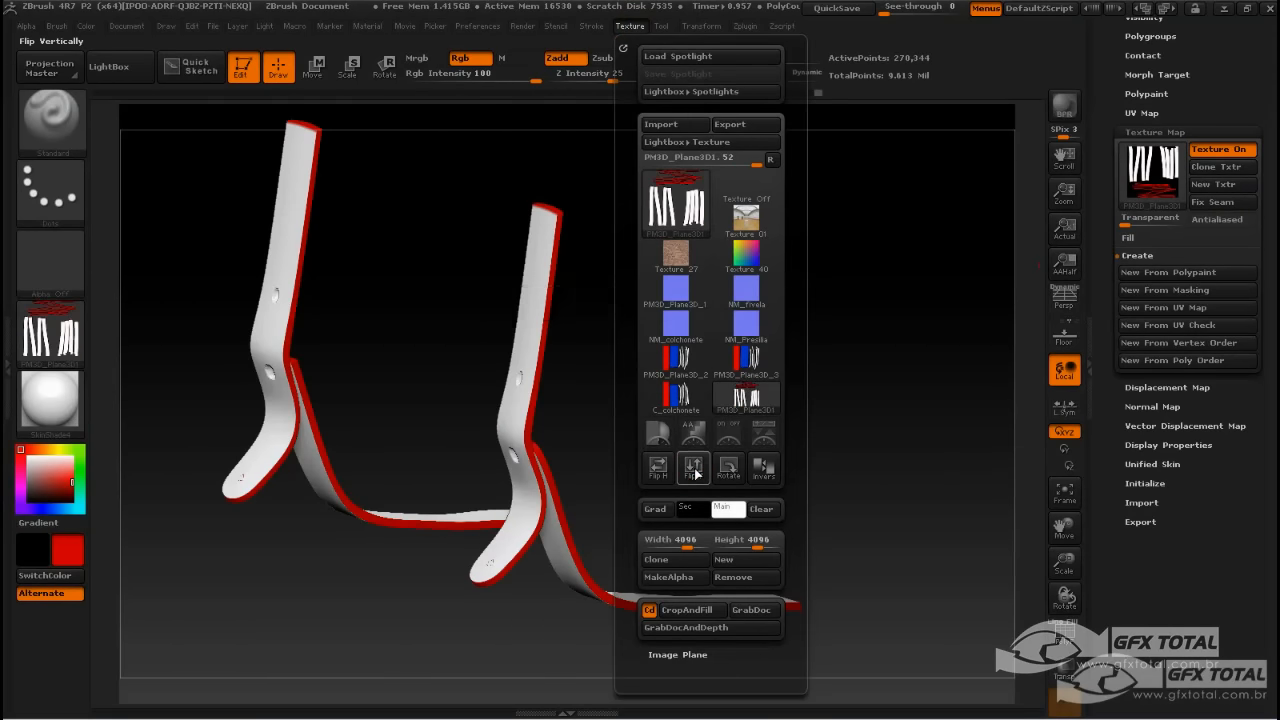
{"action": "left_click", "coordinate": [729, 124]}
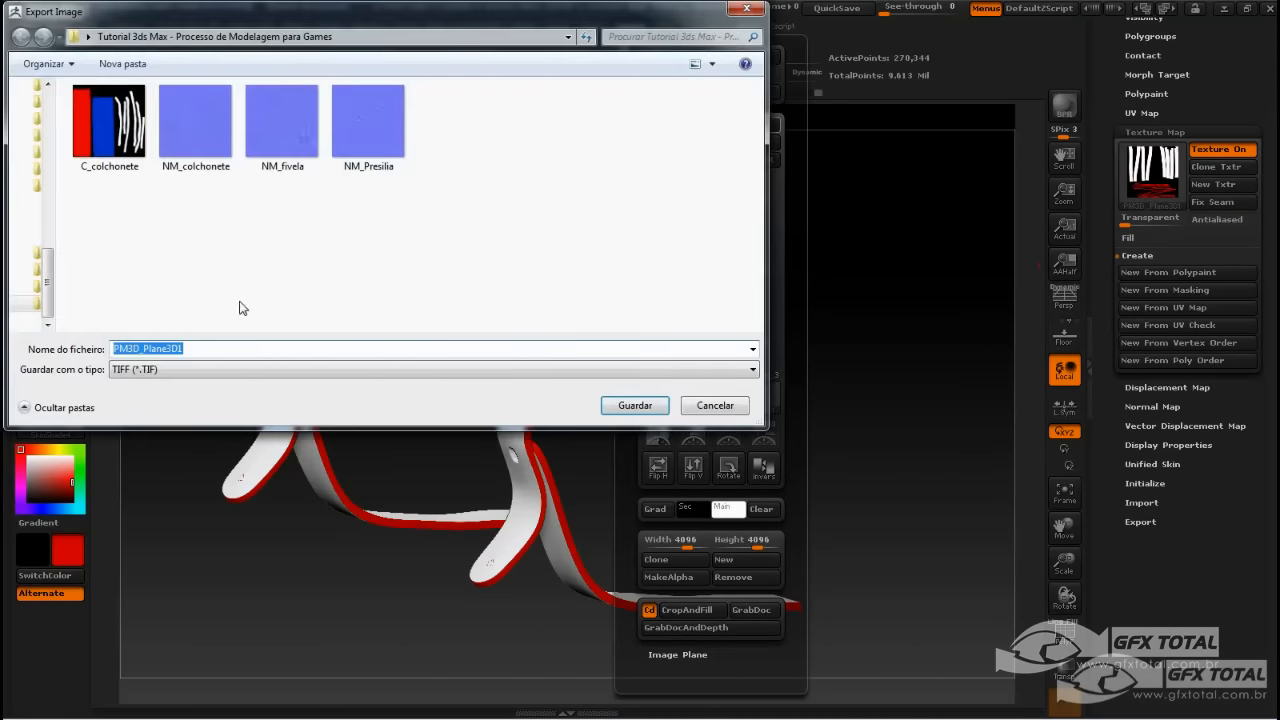
{"action": "left_click", "coordinate": [281, 125]}
{"action": "left_click", "coordinate": [133, 348]}
{"action": "double_click", "coordinate": [129, 347]}
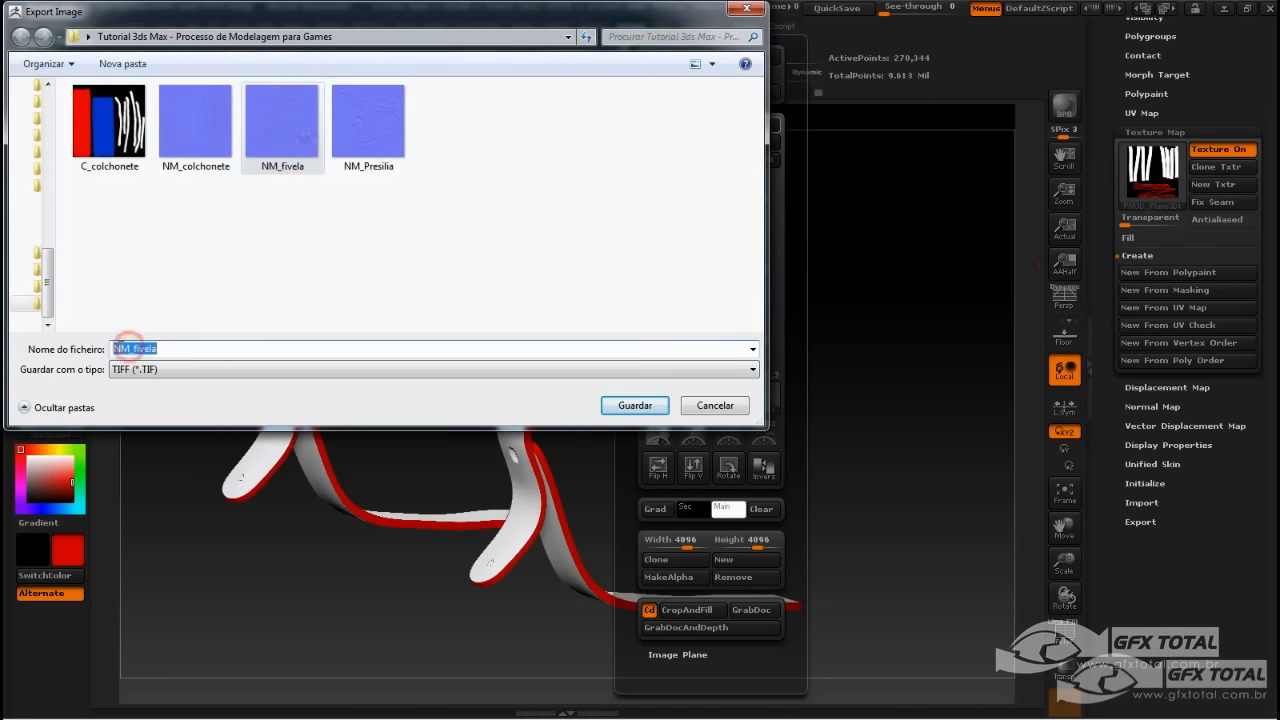
{"action": "type", "text": "C"}
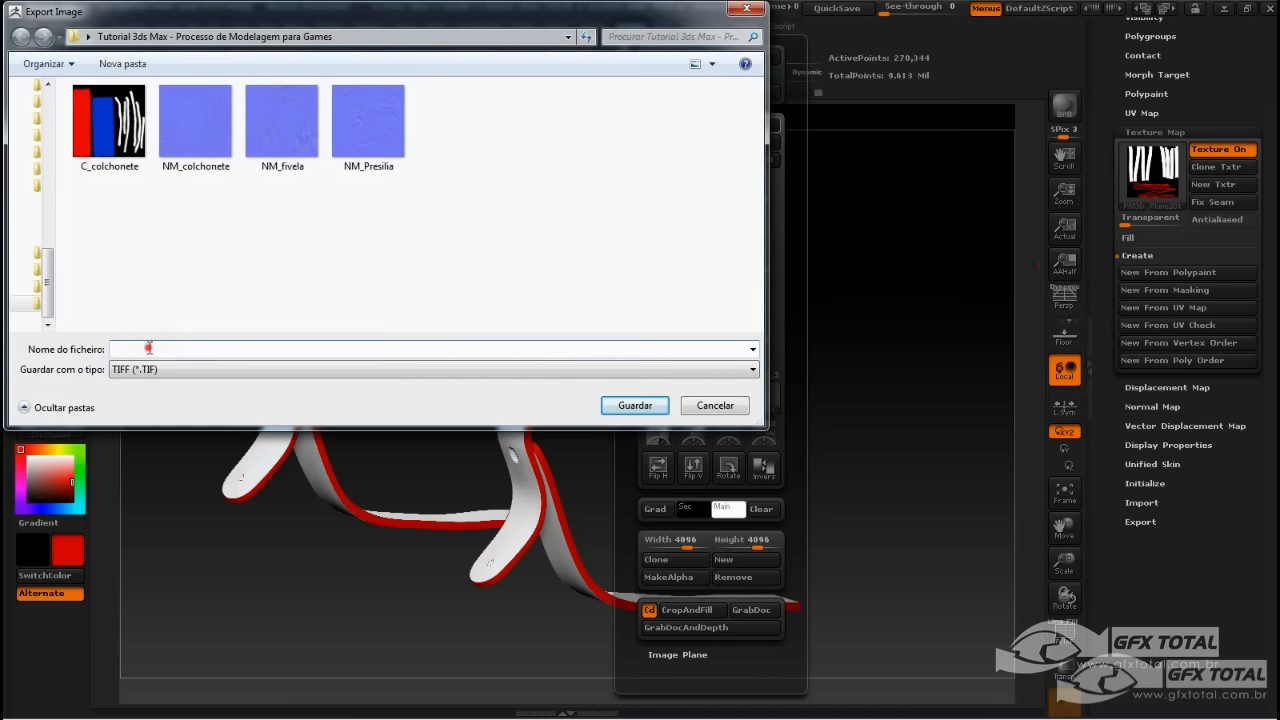
{"action": "left_click", "coordinate": [634, 406]}
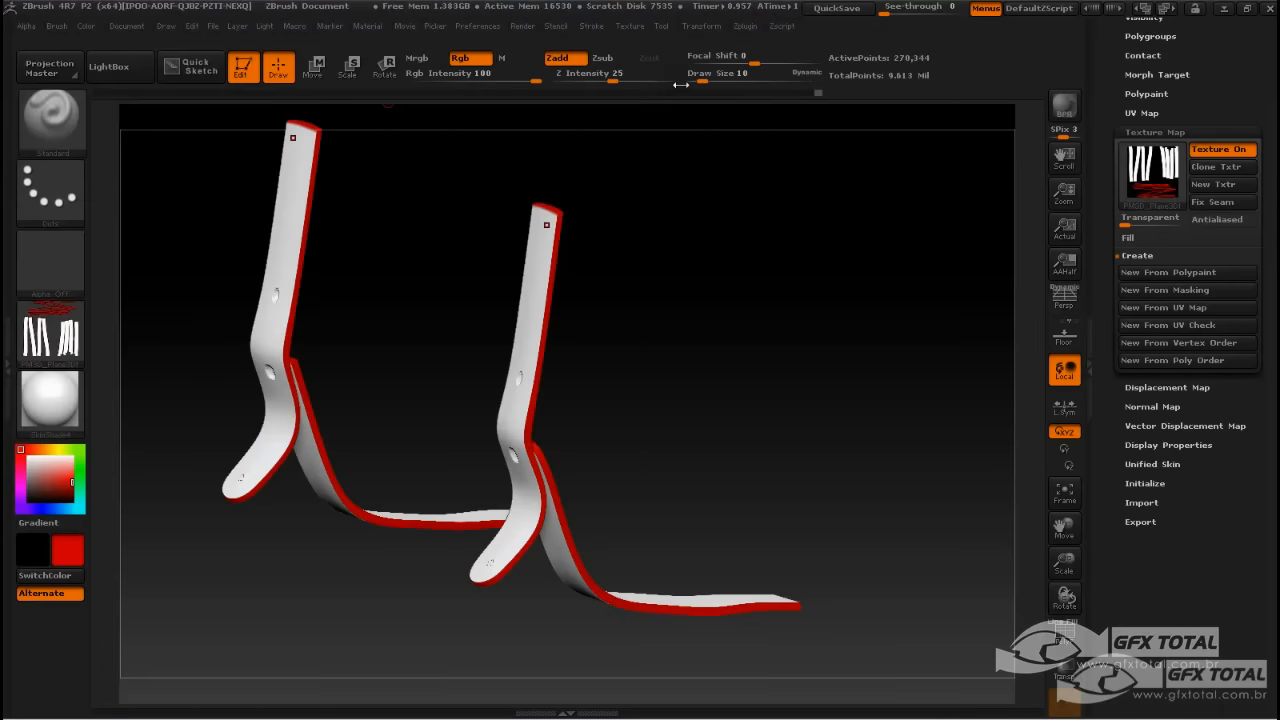
Remove the texture map from the straps and set the current brush texture to Texture Off.
{"action": "left_click_drag", "start_coordinate": [869, 274], "coordinate": [877, 263]}
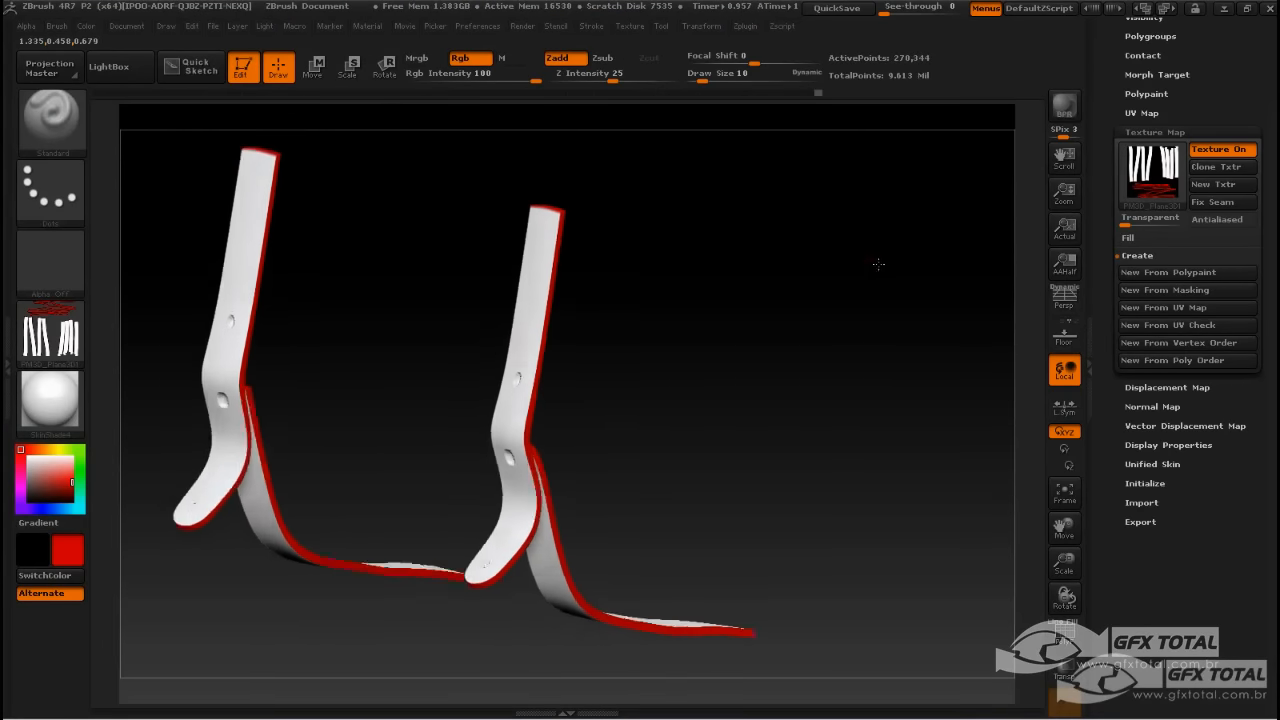
{"action": "left_click", "coordinate": [1153, 172]}
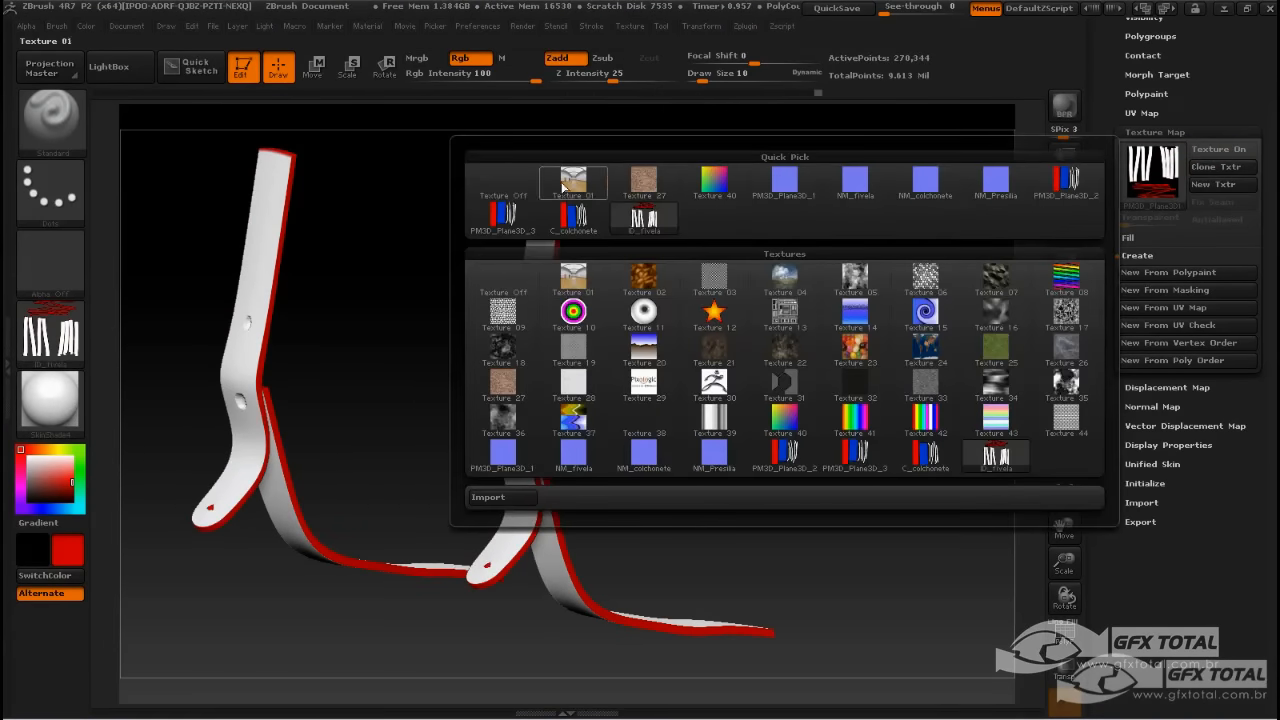
{"action": "left_click", "coordinate": [505, 183]}
{"action": "left_click", "coordinate": [50, 335]}
{"action": "left_click", "coordinate": [138, 344]}
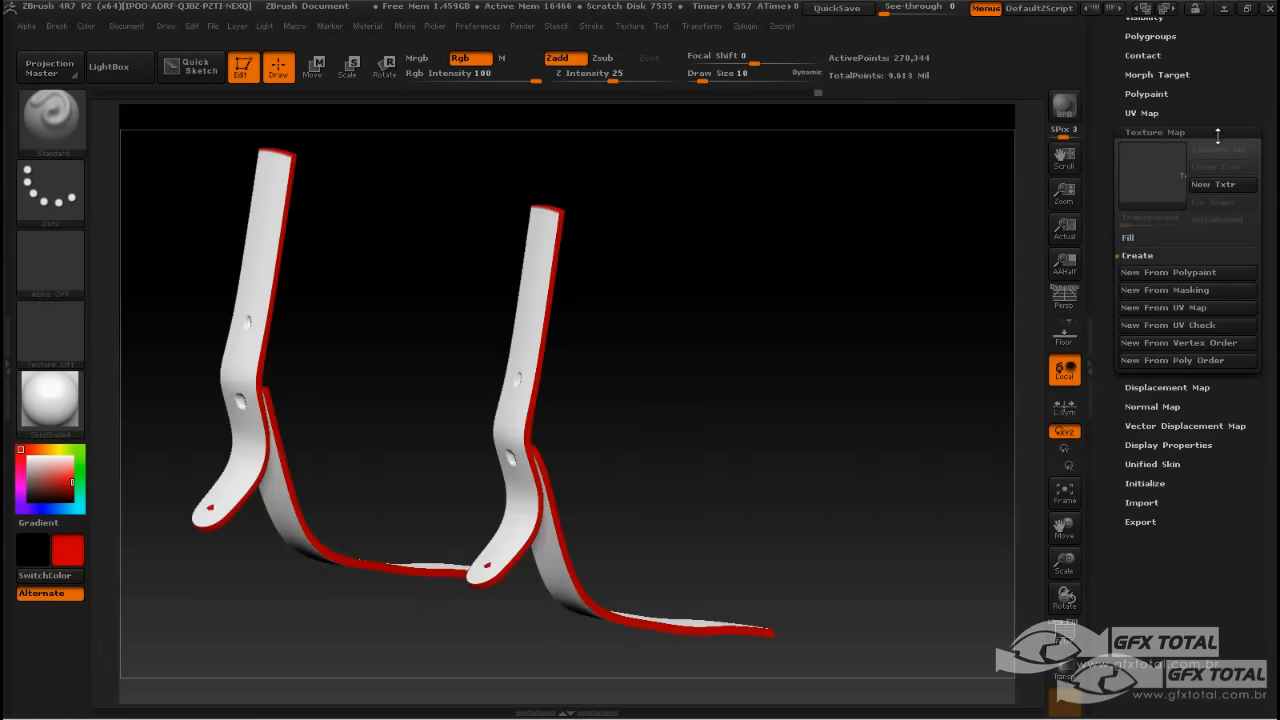
Select the buckles subtool and display its polygroups on a close view of one buckle.
{"action": "left_click_drag", "start_coordinate": [1247, 39], "coordinate": [1250, 174]}
{"action": "left_click_drag", "start_coordinate": [1205, 77], "coordinate": [1200, 226]}
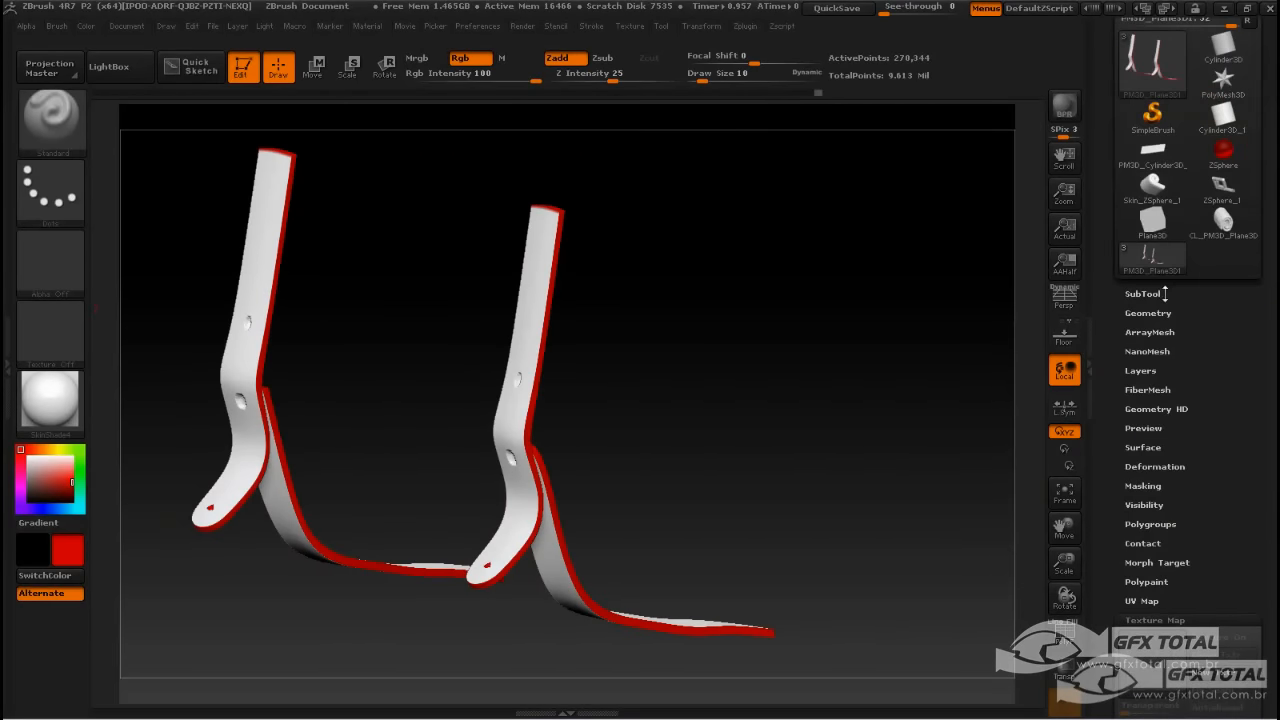
{"action": "left_click", "coordinate": [1154, 296]}
{"action": "left_click", "coordinate": [1190, 58]}
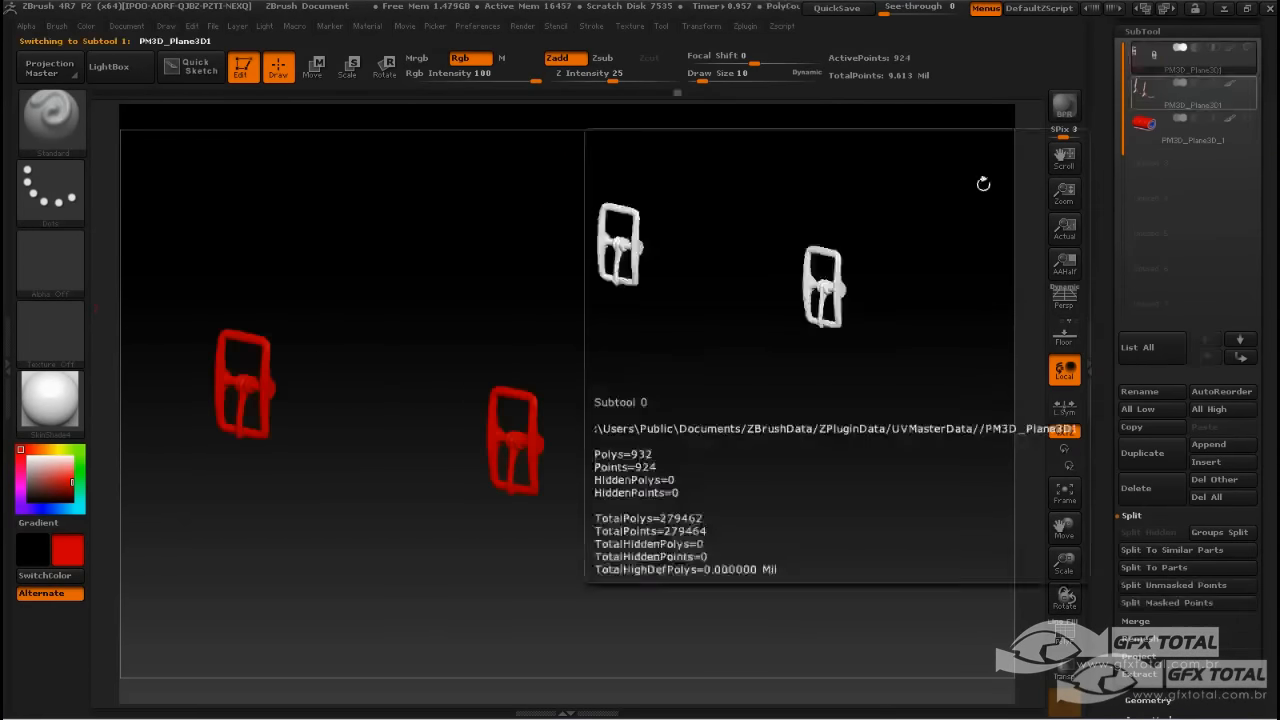
{"action": "left_click_drag", "start_coordinate": [870, 300], "coordinate": [1007, 424]}
{"action": "left_click", "coordinate": [1064, 632]}
{"action": "left_click_drag", "start_coordinate": [906, 466], "coordinate": [850, 410]}
{"action": "left_click_drag", "start_coordinate": [872, 290], "coordinate": [924, 267]}
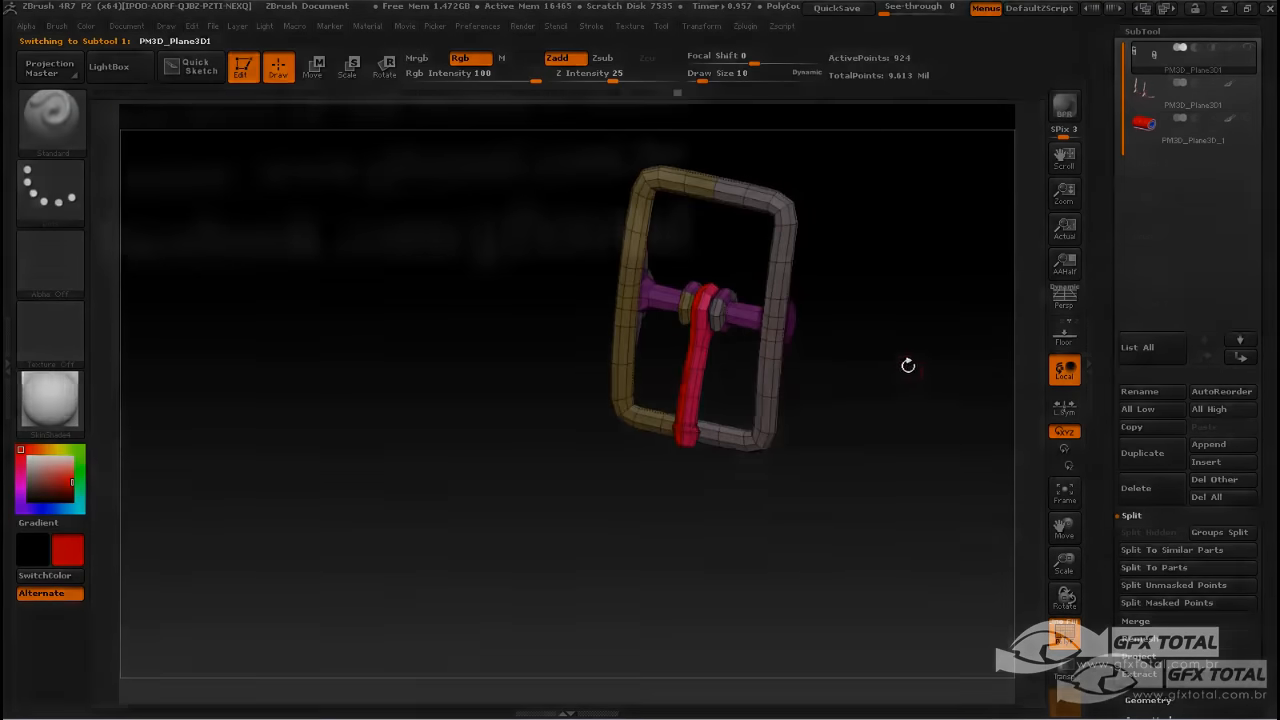